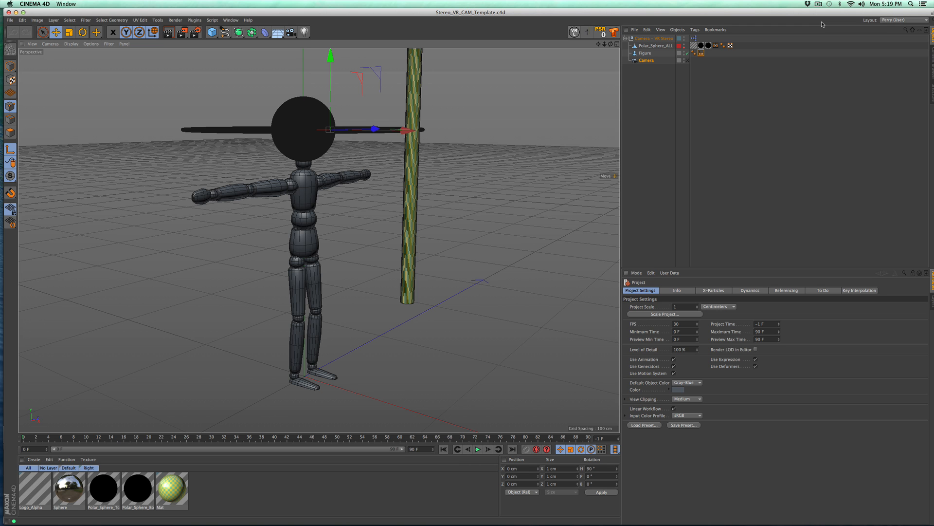
Switch to Finder, unpack TemplateForDownload.zip, open the extracted folder and expand C4D_Scripts to show its files.
{"action": "key", "text": "super+Tab"}
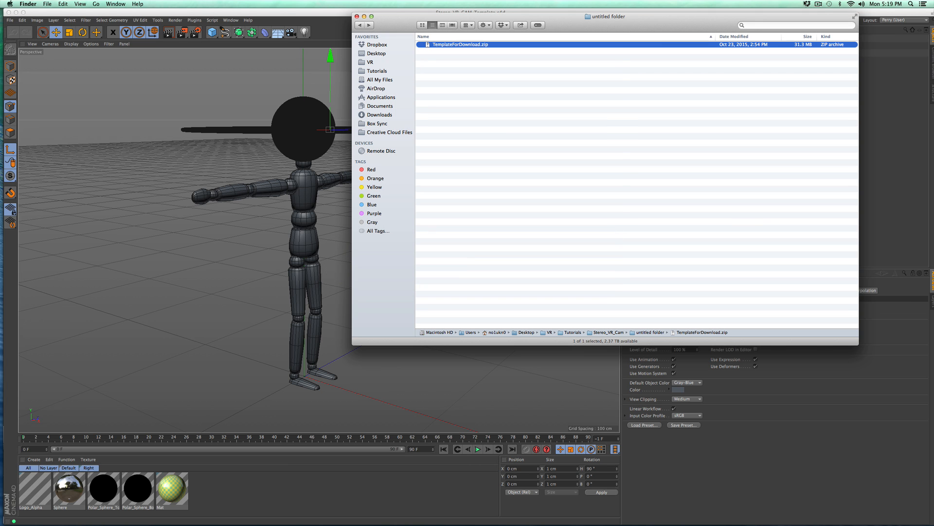
{"action": "double_click", "coordinate": [449, 45]}
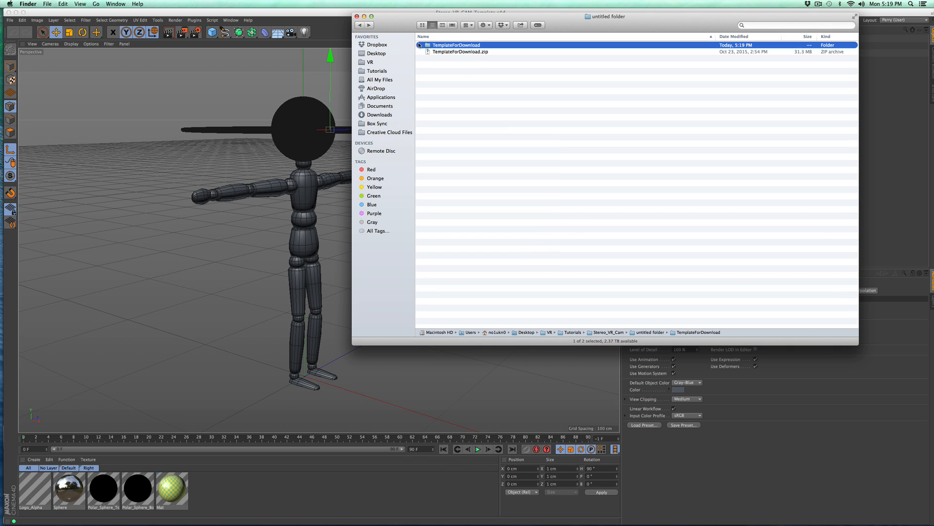
{"action": "double_click", "coordinate": [429, 46]}
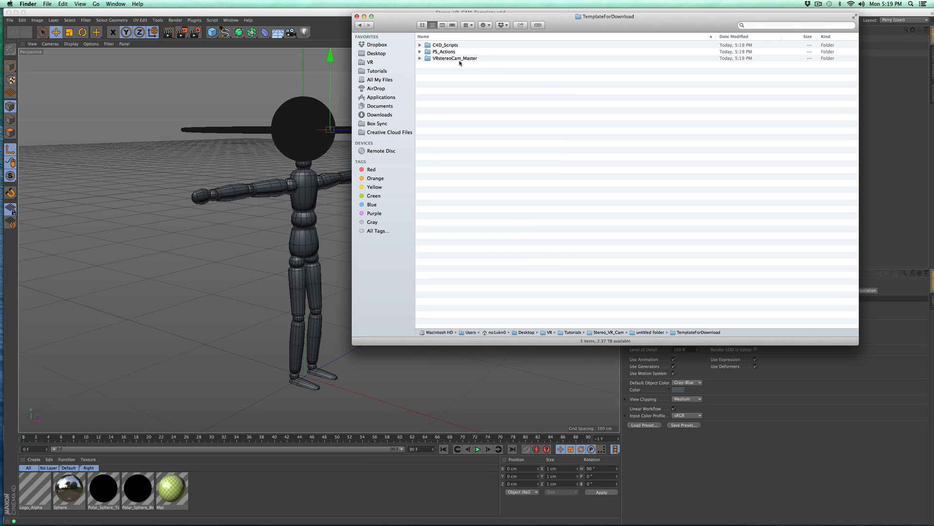
{"action": "left_click", "coordinate": [420, 45]}
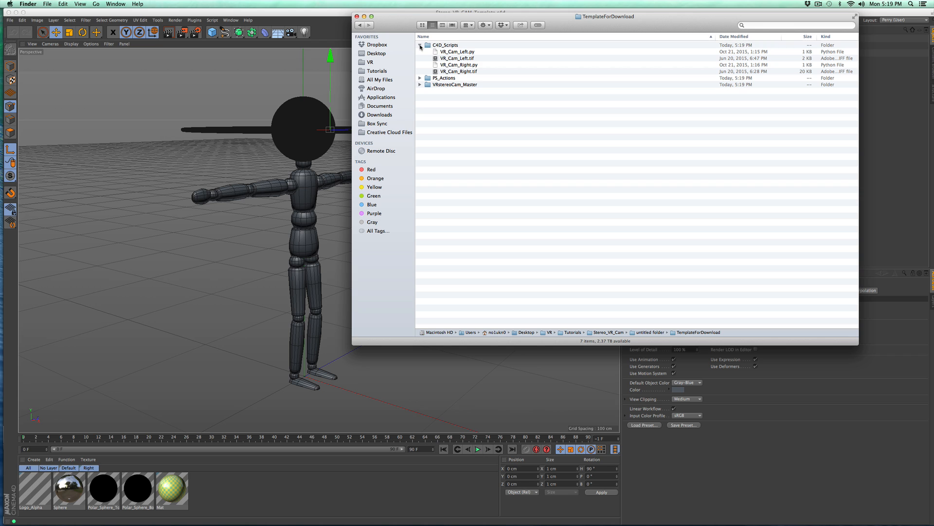
{"action": "left_click", "coordinate": [479, 73]}
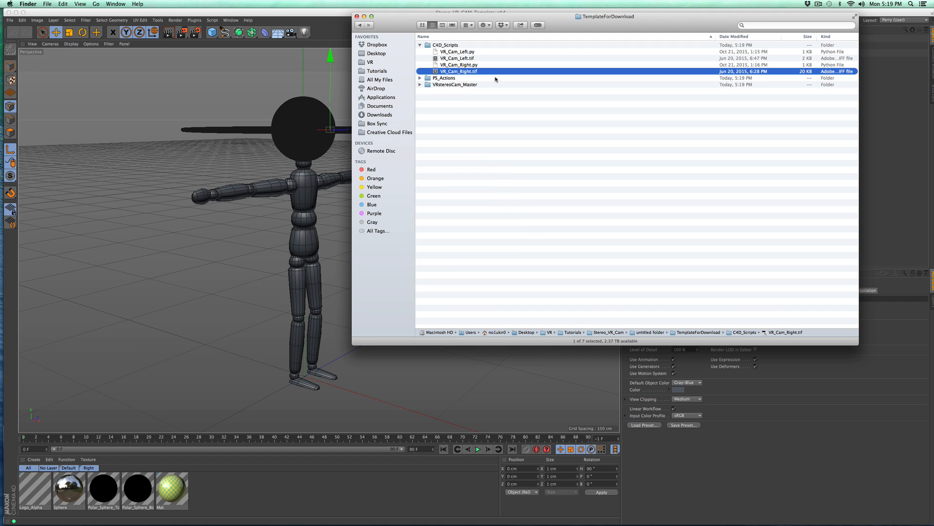
Return to Cinema 4D and open its preferences folder in Finder from the program preferences.
{"action": "left_click", "coordinate": [160, 11]}
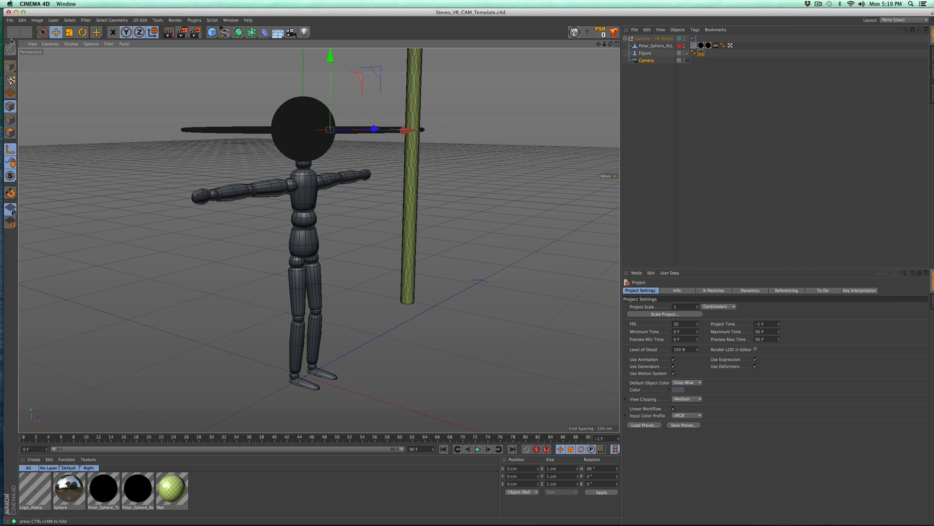
{"action": "left_click", "coordinate": [10, 22]}
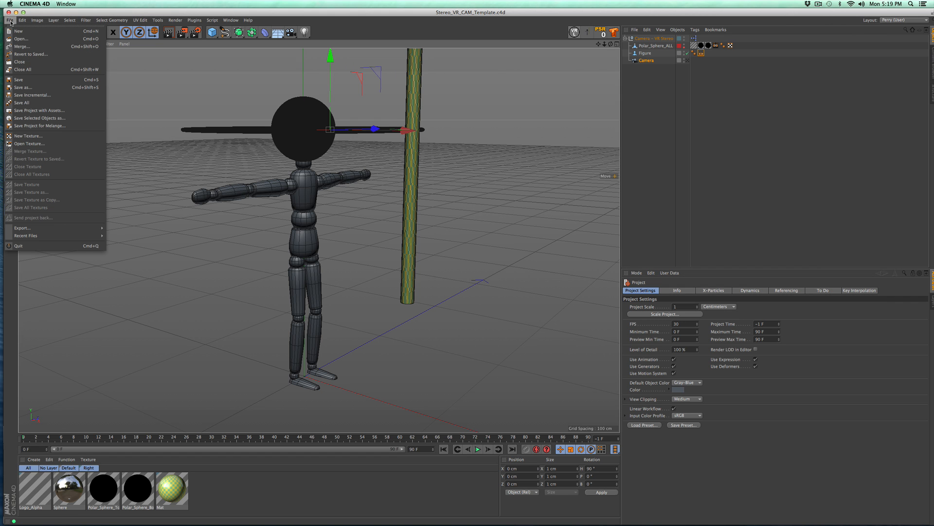
{"action": "mouse_move", "coordinate": [31, 16]}
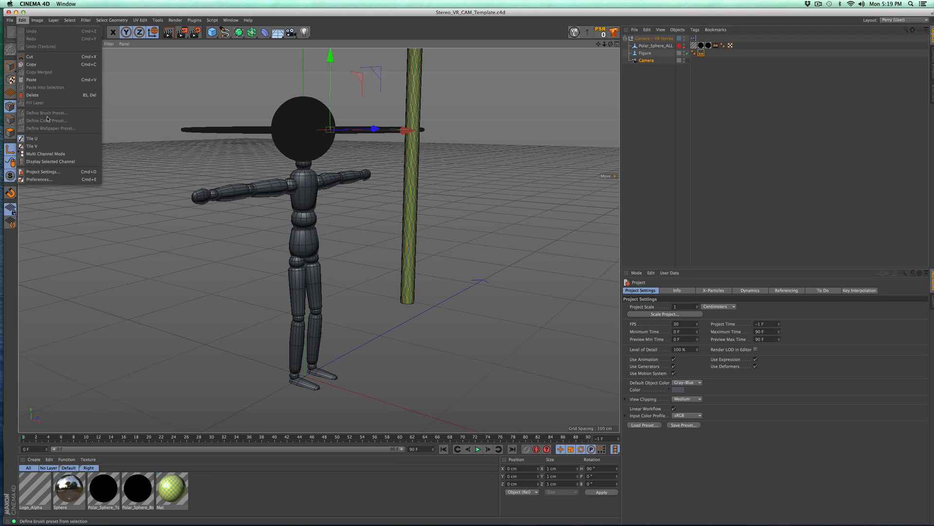
{"action": "left_click", "coordinate": [39, 179]}
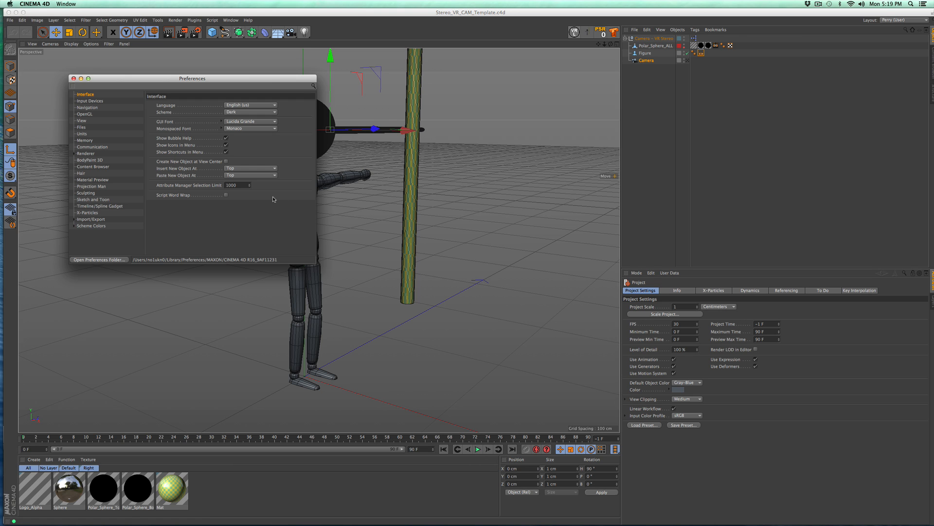
{"action": "left_click", "coordinate": [100, 260]}
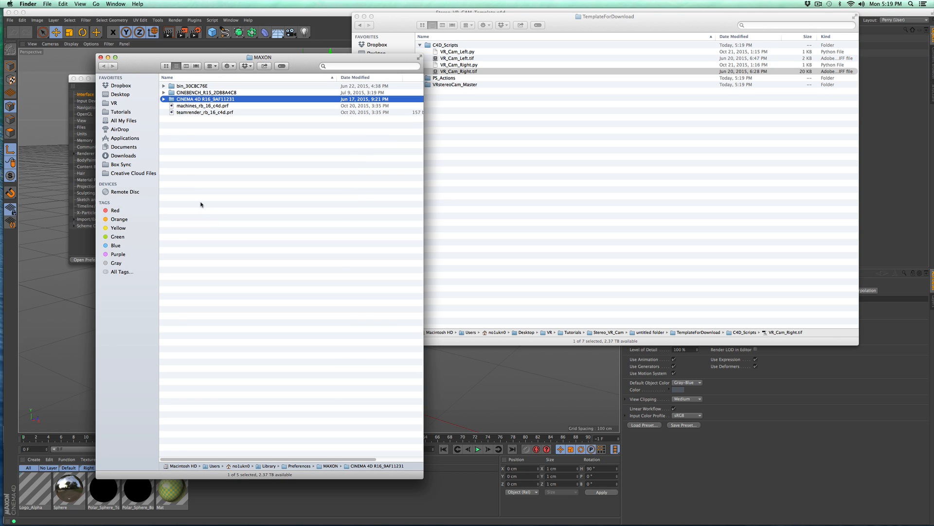
Place the MAXON folder window beside the template window and browse through CINEMA 4D R16 and library to scripts, with its personal subfolder expanded.
{"action": "left_click_drag", "start_coordinate": [233, 59], "coordinate": [137, 60]}
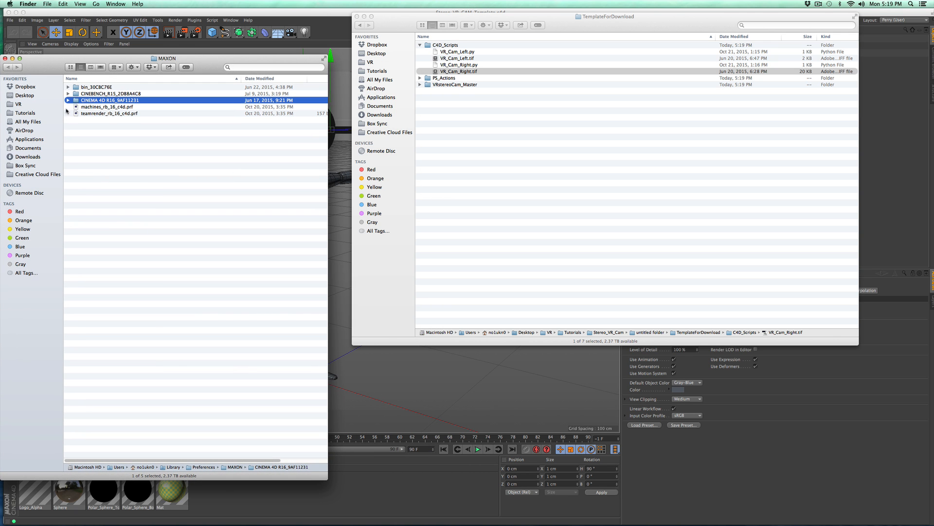
{"action": "double_click", "coordinate": [112, 101]}
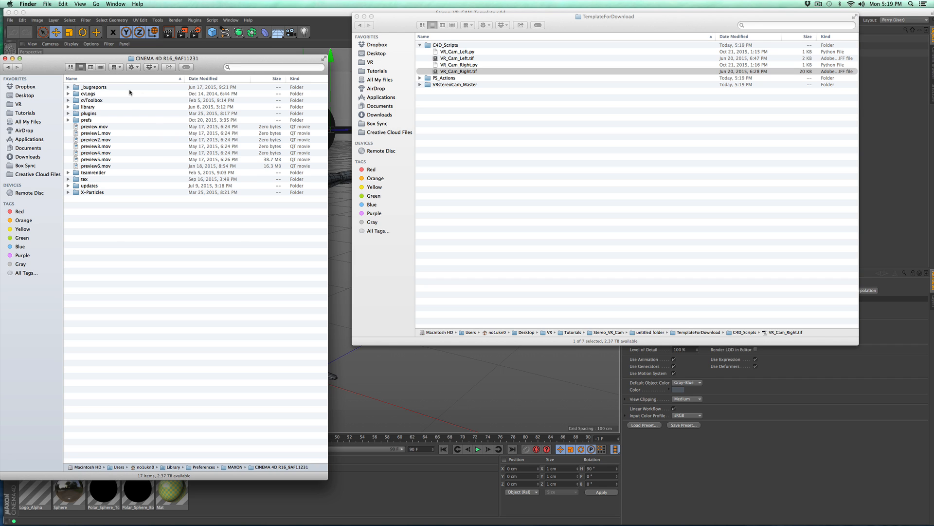
{"action": "double_click", "coordinate": [96, 107]}
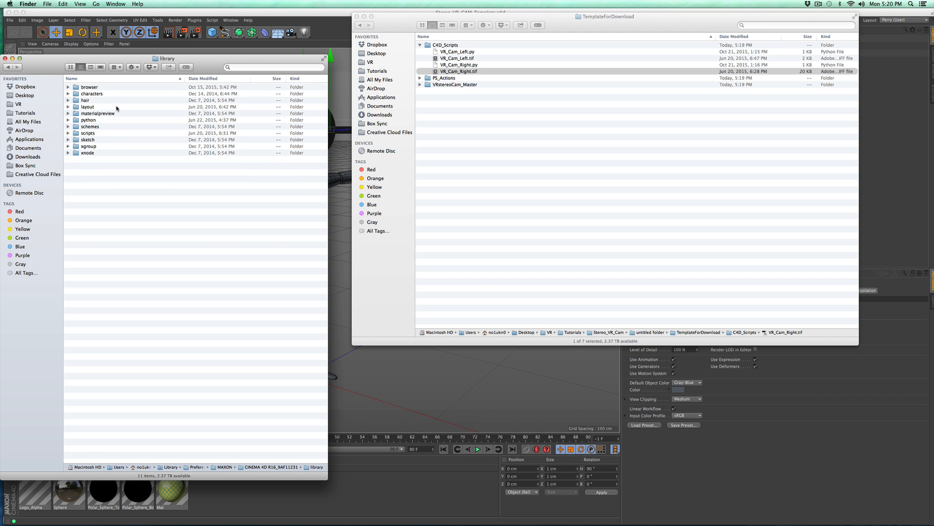
{"action": "double_click", "coordinate": [94, 135]}
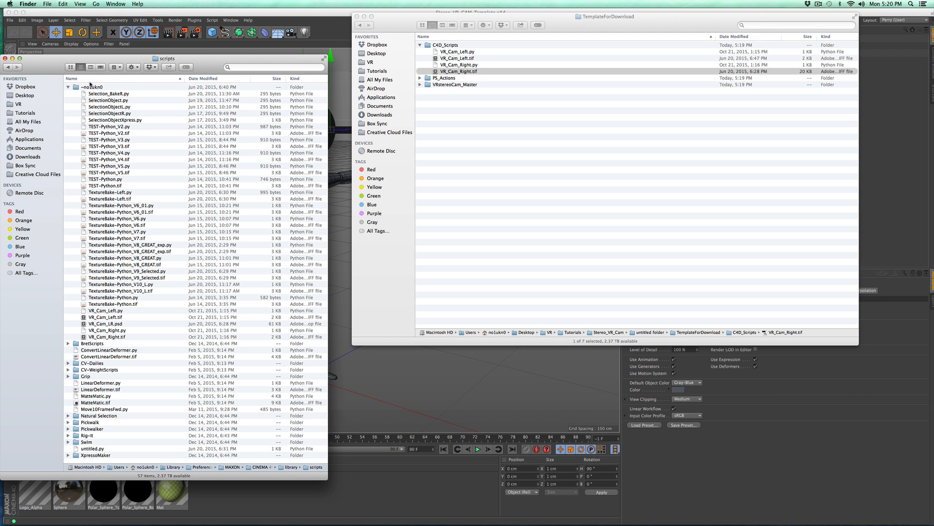
{"action": "left_click", "coordinate": [68, 87]}
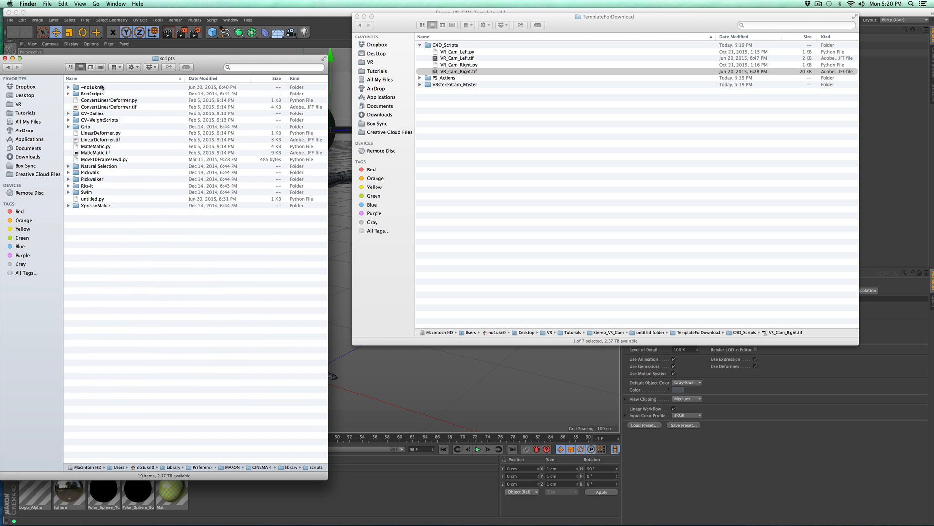
{"action": "left_click", "coordinate": [67, 88]}
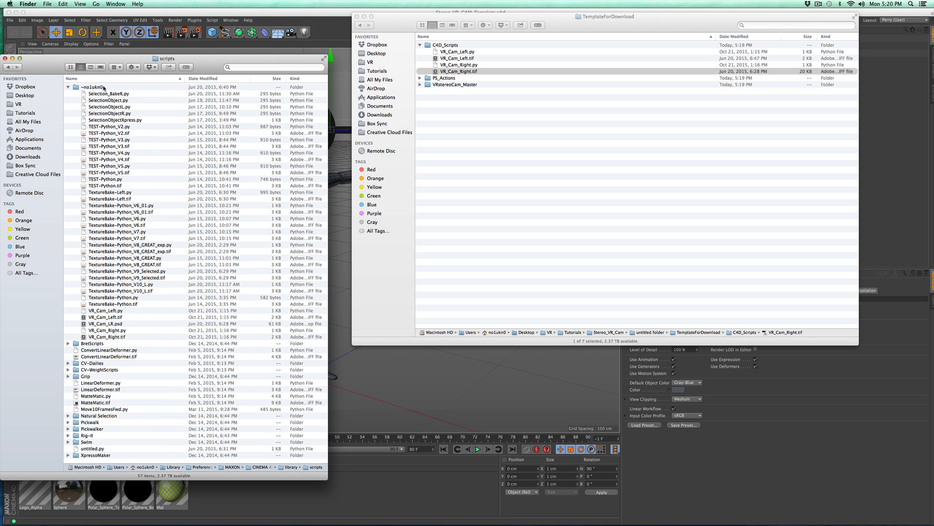
Check the four VR_Cam script and icon files in C4D_Scripts against the installed scripts, and collapse C4D_Scripts.
{"action": "left_click", "coordinate": [471, 72]}
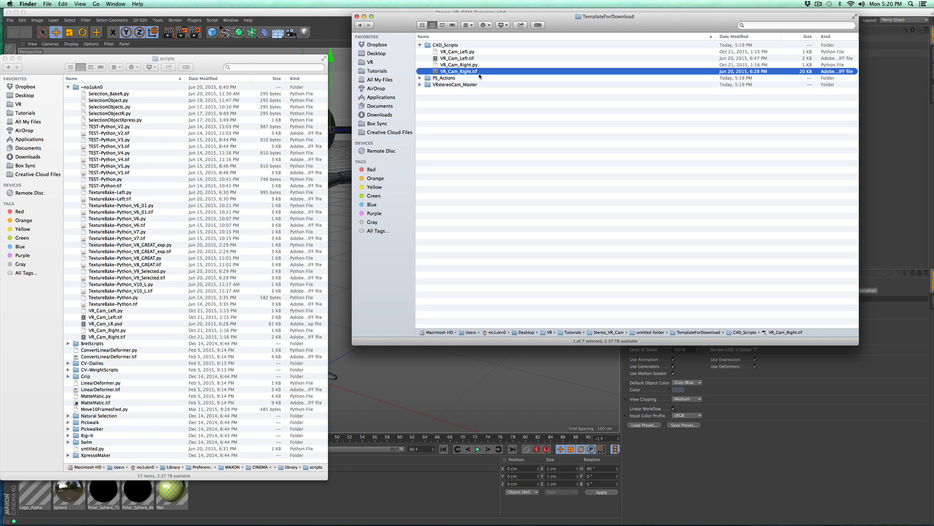
{"action": "left_click", "coordinate": [477, 52], "text": "shift"}
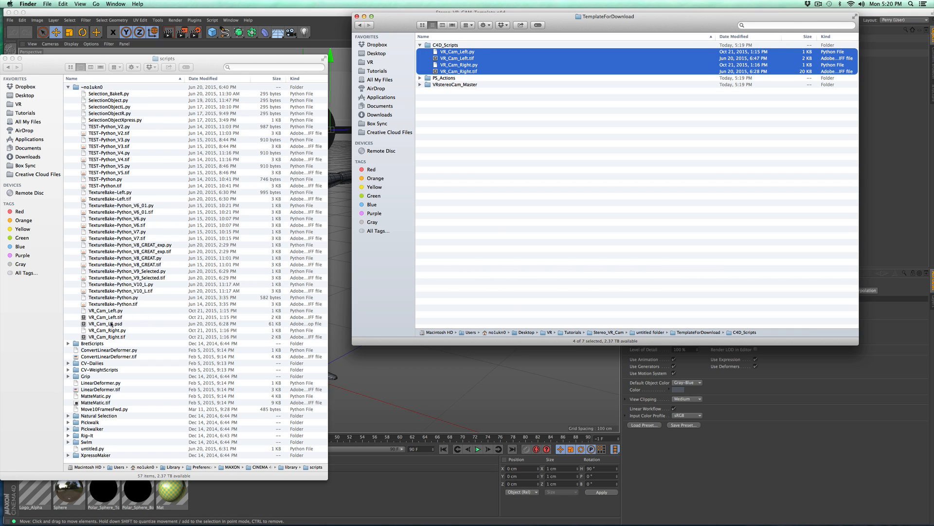
{"action": "left_click", "coordinate": [440, 151]}
{"action": "left_click", "coordinate": [420, 45]}
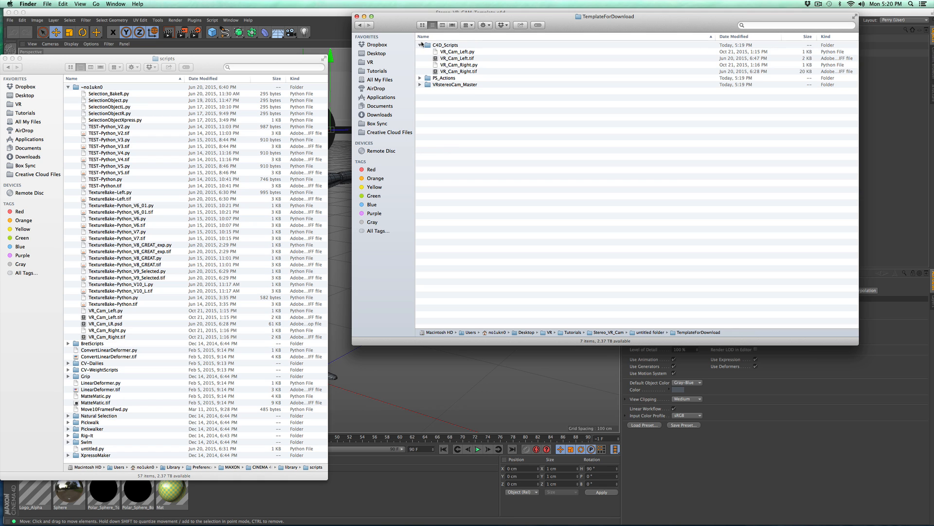
{"action": "left_click_drag", "start_coordinate": [400, 22], "coordinate": [428, 29]}
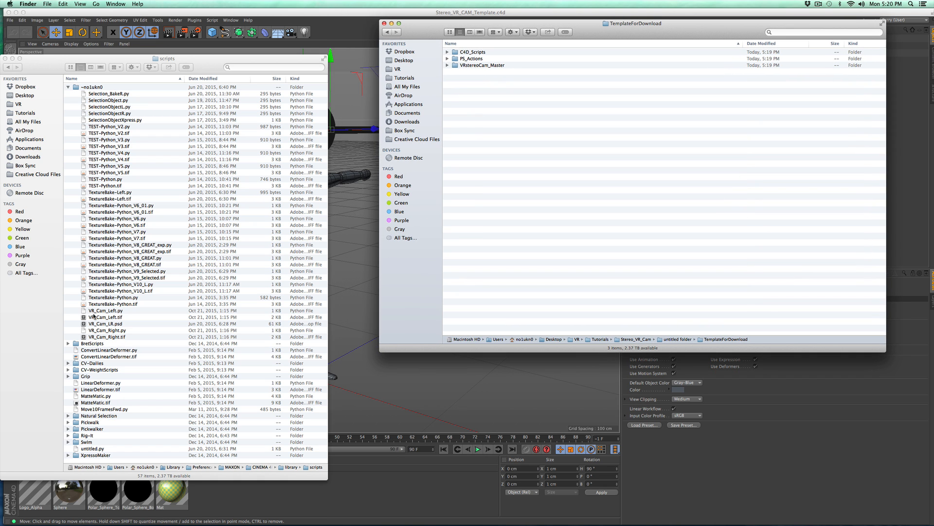
Go back to Cinema 4D, close the preferences and open the Script Manager.
{"action": "left_click", "coordinate": [359, 25]}
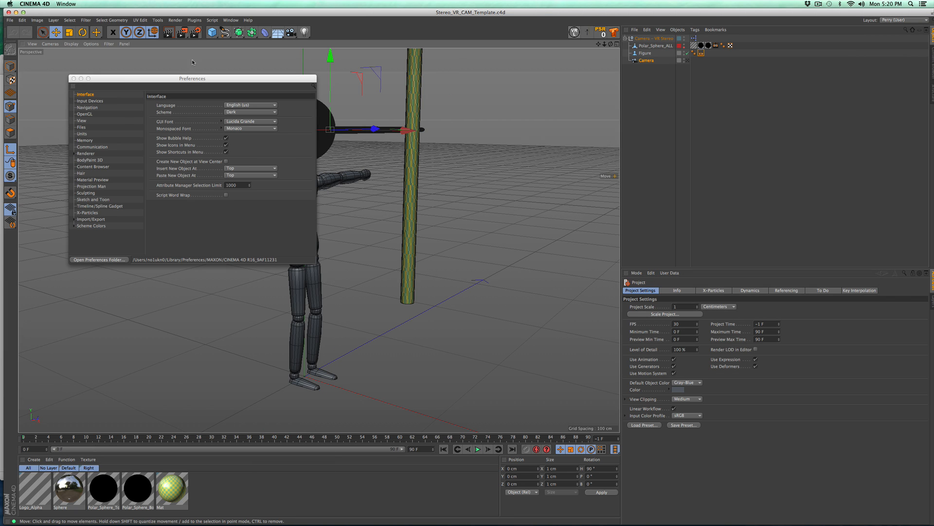
{"action": "left_click", "coordinate": [74, 78]}
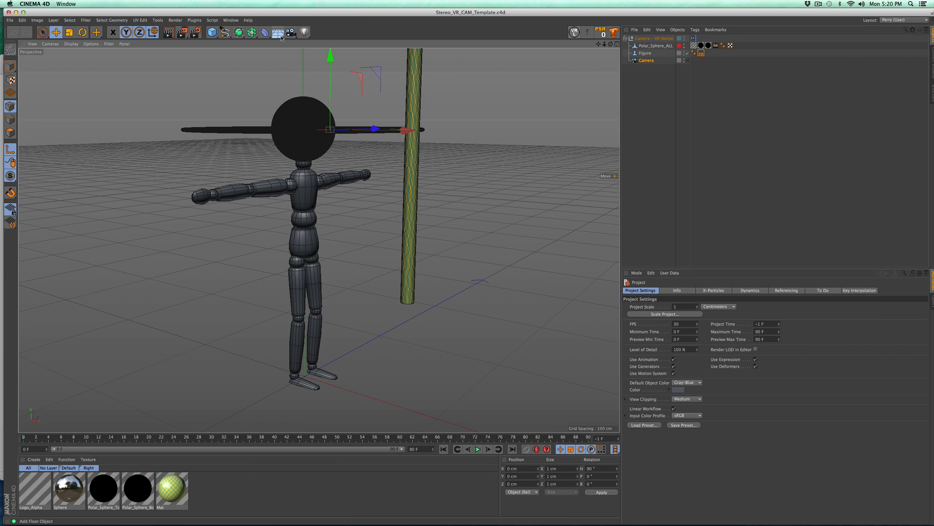
{"action": "left_click", "coordinate": [212, 21]}
{"action": "mouse_move", "coordinate": [220, 31]}
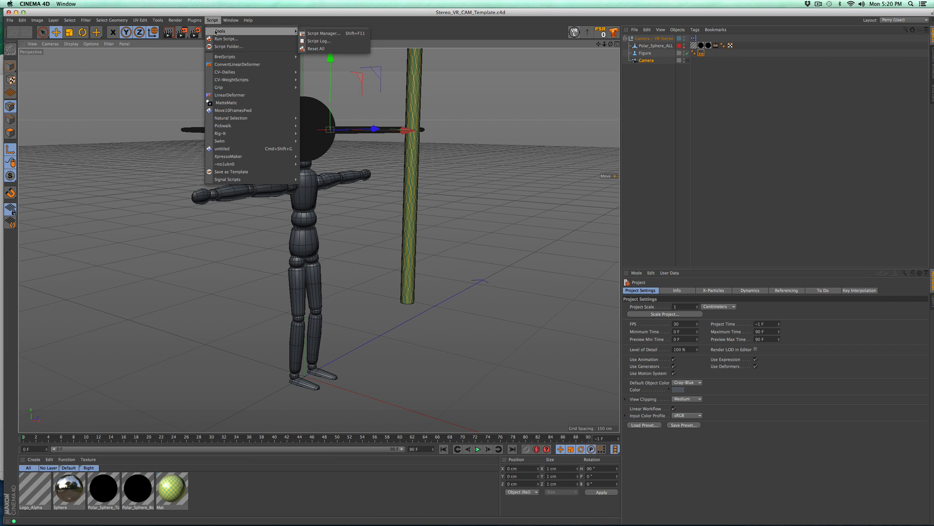
{"action": "left_click", "coordinate": [315, 31]}
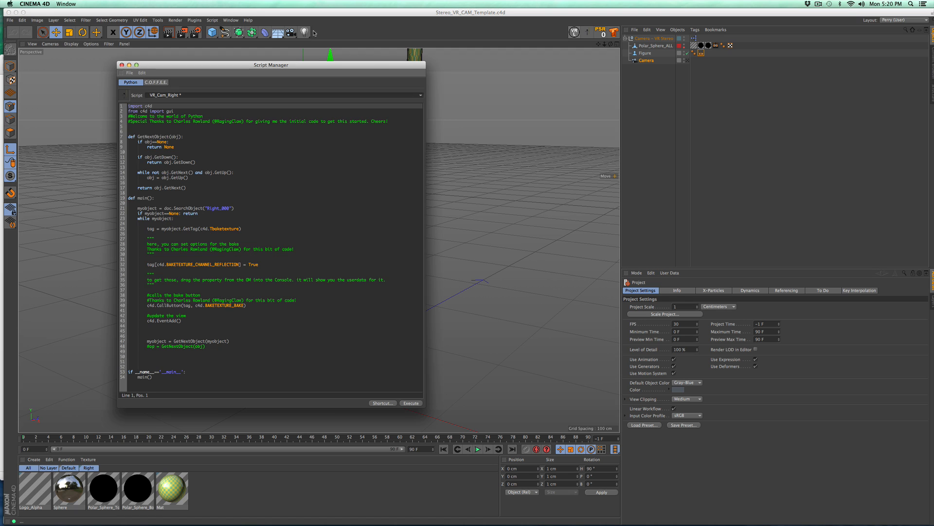
Find and load the VR_Cam_Left script in the Script Manager to view its code, then close the manager.
{"action": "left_click", "coordinate": [421, 97]}
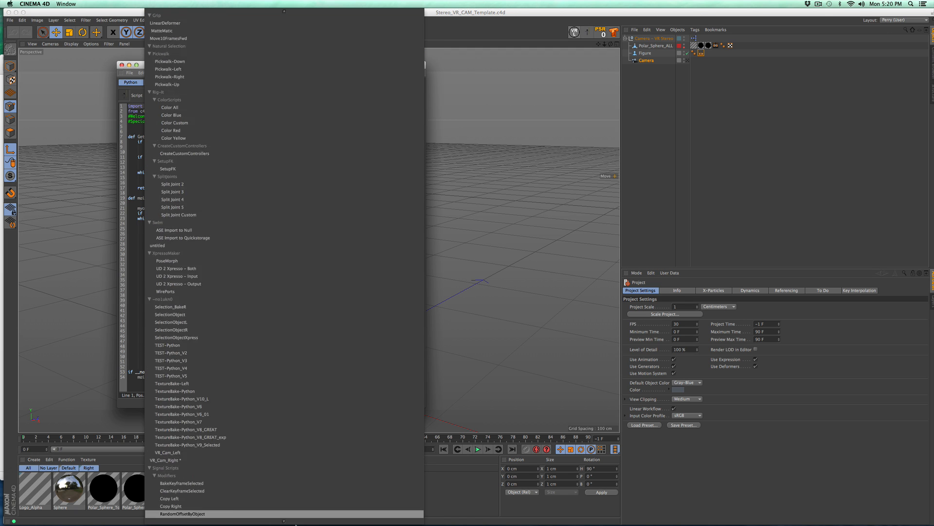
{"action": "mouse_move", "coordinate": [296, 524]}
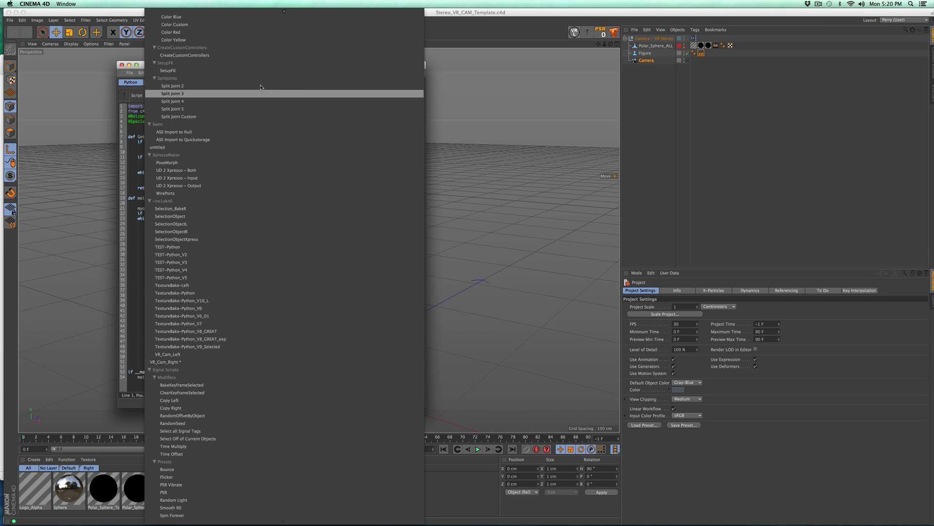
{"action": "left_click", "coordinate": [223, 355]}
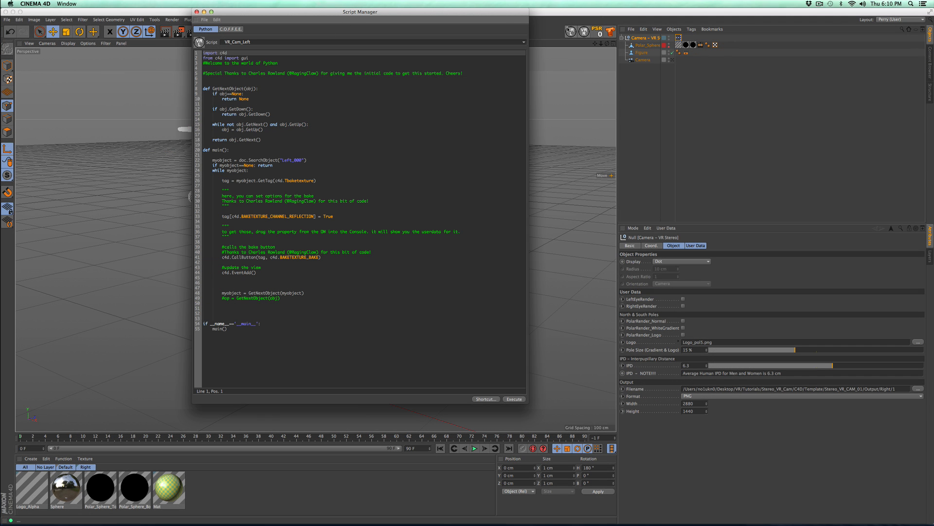
{"action": "left_click_drag", "start_coordinate": [518, 12], "coordinate": [470, 15]}
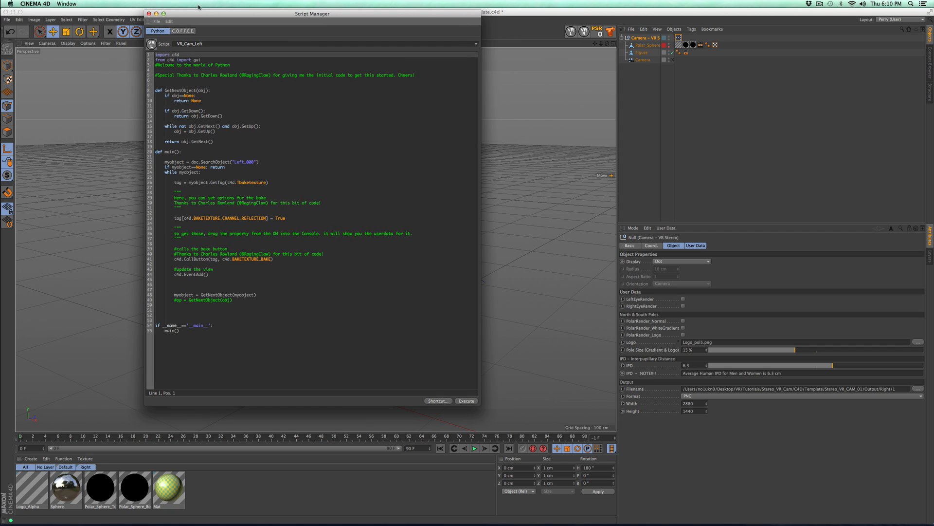
{"action": "left_click", "coordinate": [149, 14]}
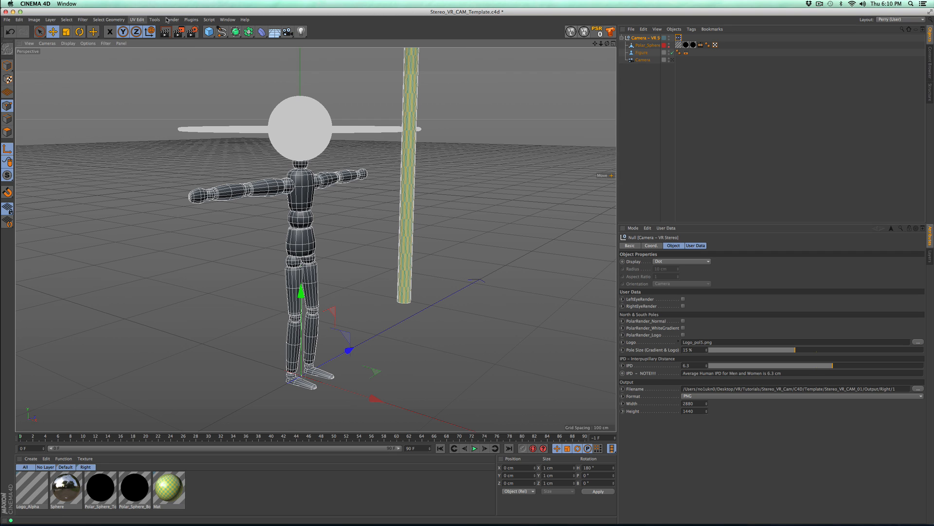
Open the Customize Commands window and filter the command names by "vr".
{"action": "left_click", "coordinate": [228, 20]}
{"action": "mouse_move", "coordinate": [230, 31]}
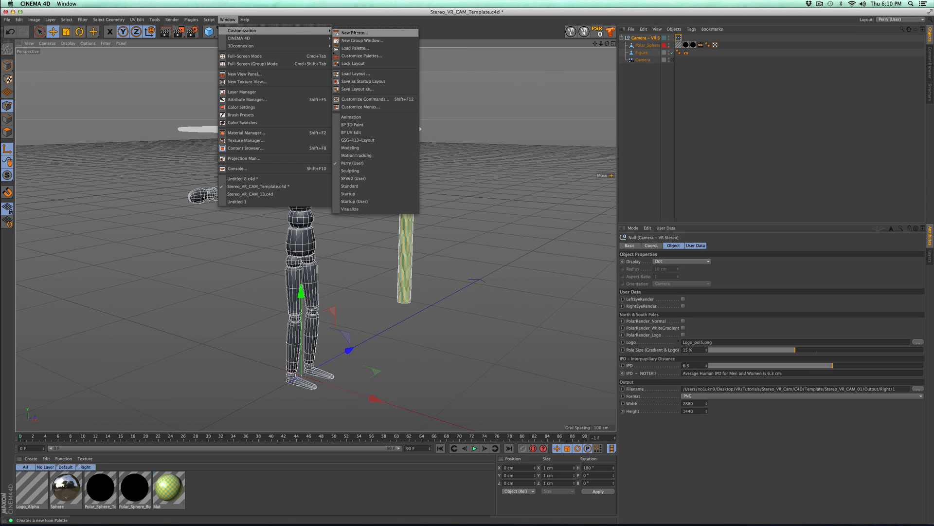
{"action": "left_click", "coordinate": [374, 99]}
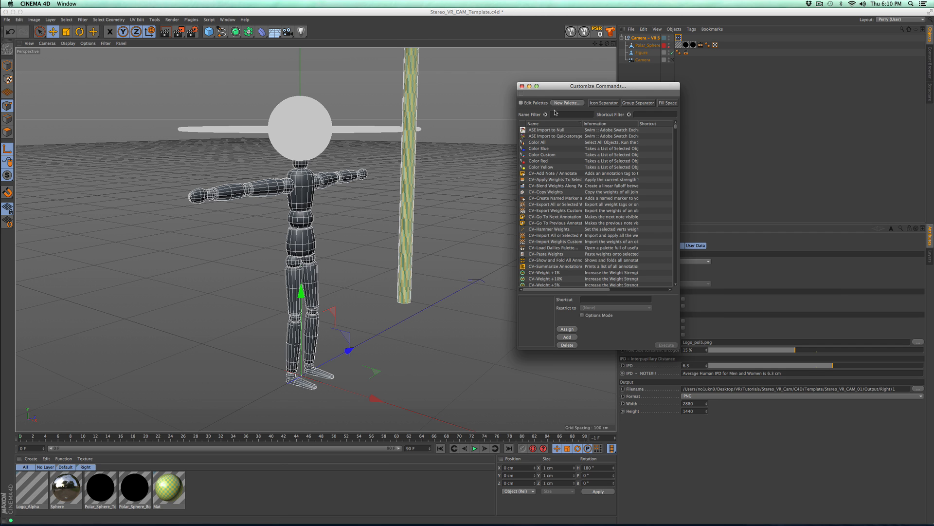
{"action": "left_click", "coordinate": [581, 116]}
{"action": "type", "text": "vr"}
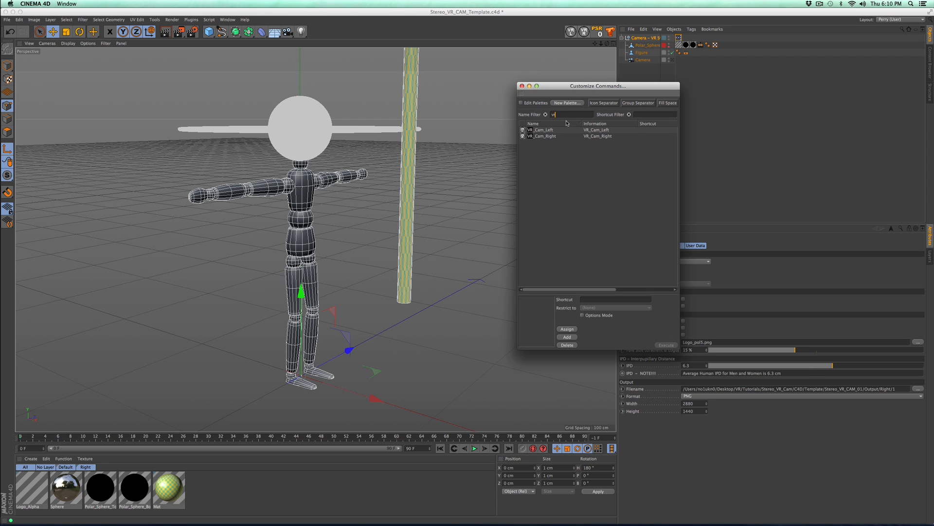
Clear the name filter, add the CV-Weight +1% command to the toolbar beside the VR camera script icons, and close the command customization.
{"action": "left_click", "coordinate": [545, 115]}
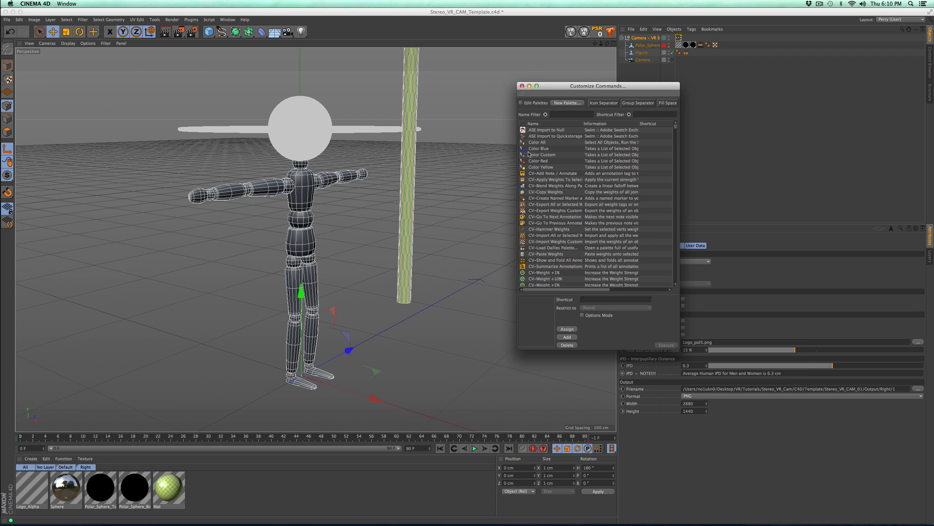
{"action": "left_click", "coordinate": [524, 274]}
{"action": "left_click_drag", "start_coordinate": [524, 274], "coordinate": [558, 32]}
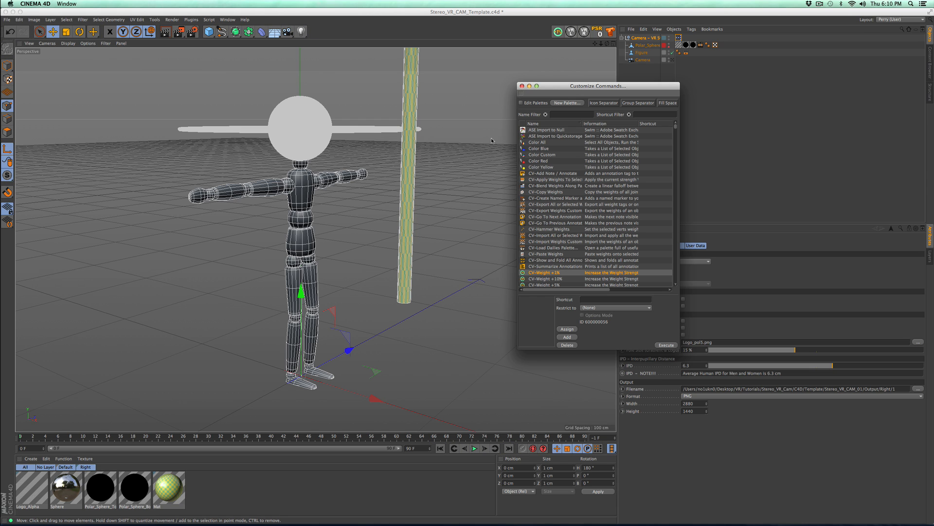
{"action": "left_click", "coordinate": [522, 86]}
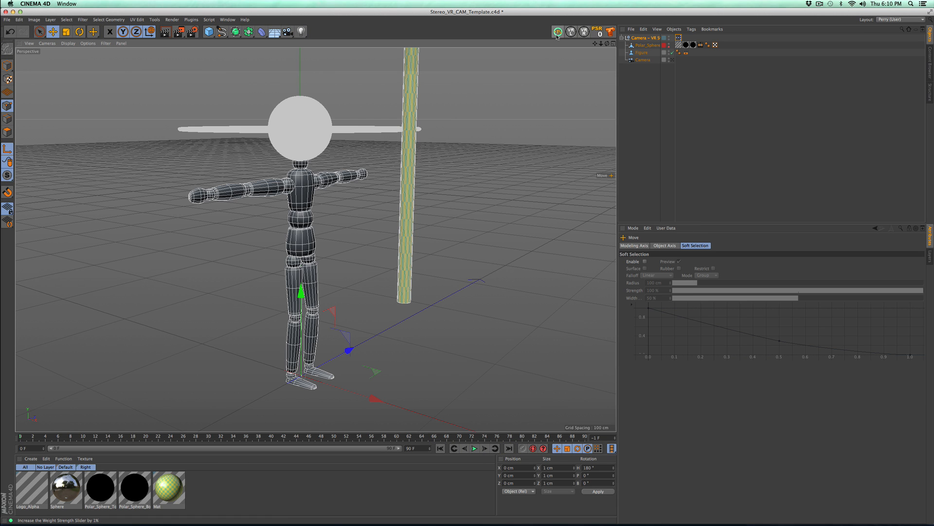
Close the Script Manager and switch to the Finder window showing the TemplateForDownload folder.
{"action": "left_click", "coordinate": [227, 19]}
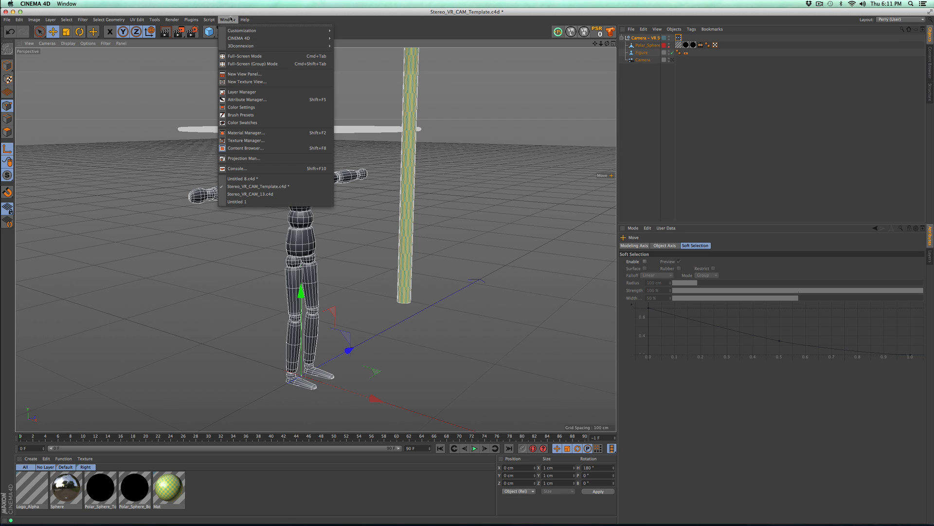
{"action": "mouse_move", "coordinate": [272, 30]}
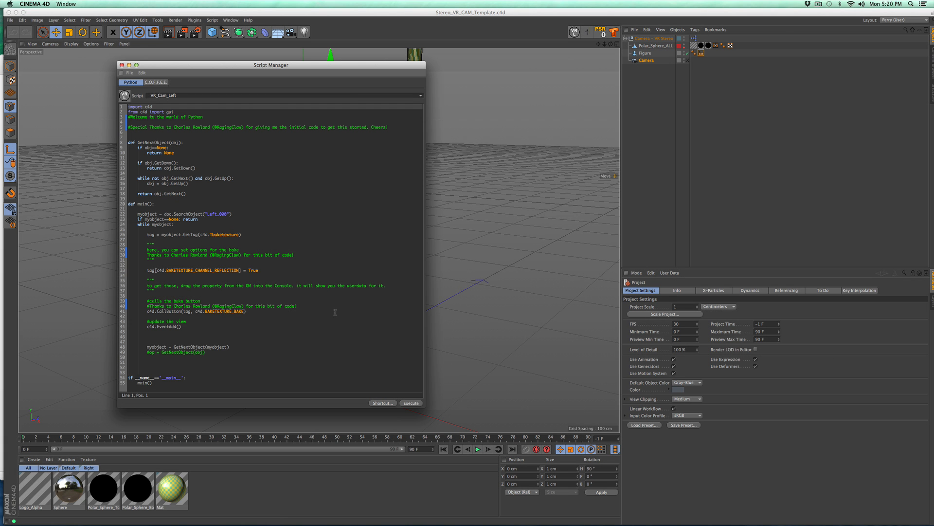
{"action": "left_click", "coordinate": [121, 65]}
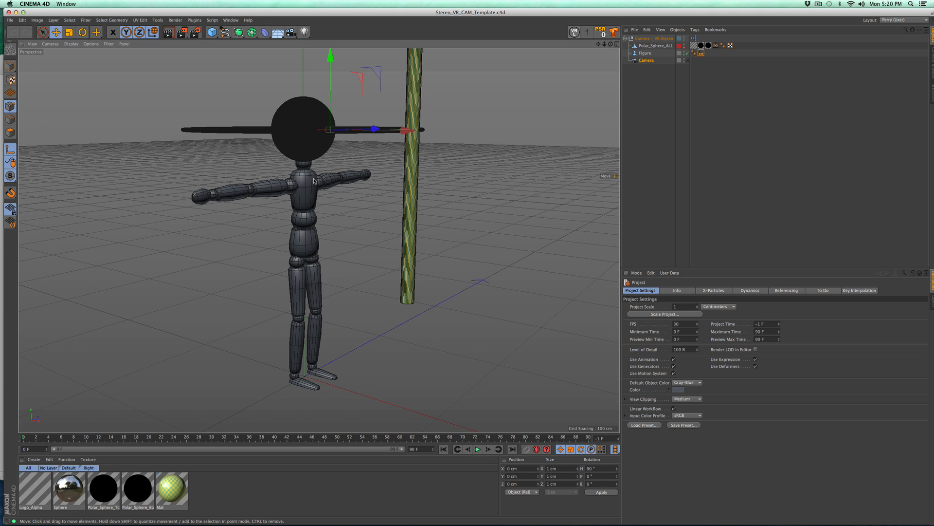
{"action": "key", "text": "super+Tab"}
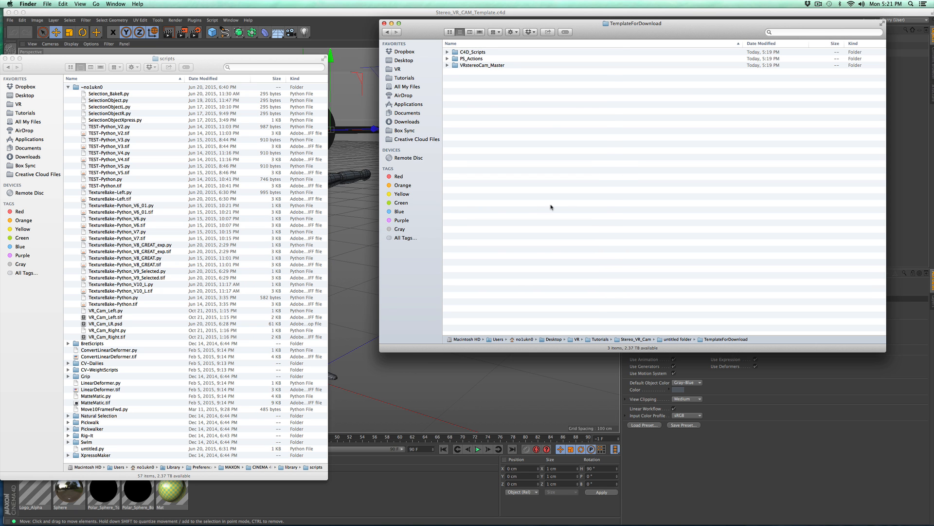
Expand the PS_Actions folder and select StereoVR.atn and StereoVR02.grd in turn to point out the Photoshop preset files.
{"action": "left_click", "coordinate": [447, 59]}
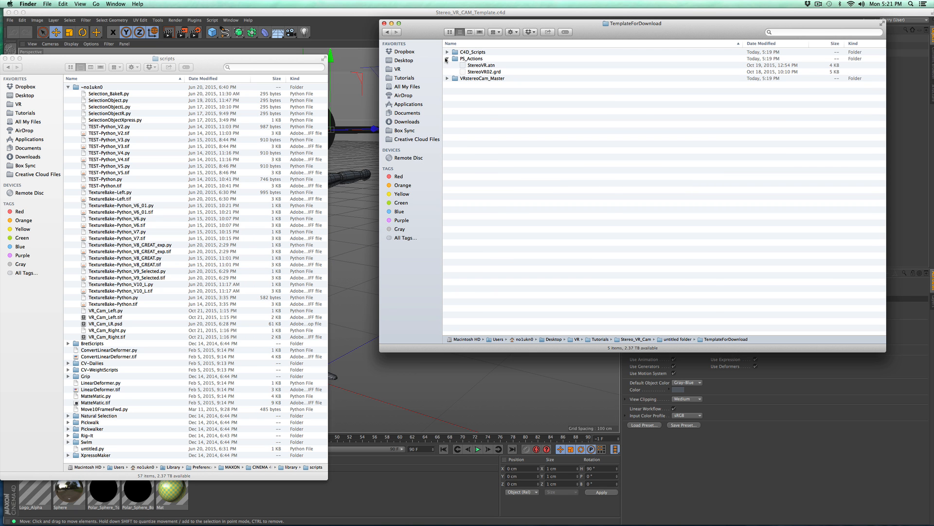
{"action": "left_click", "coordinate": [495, 66]}
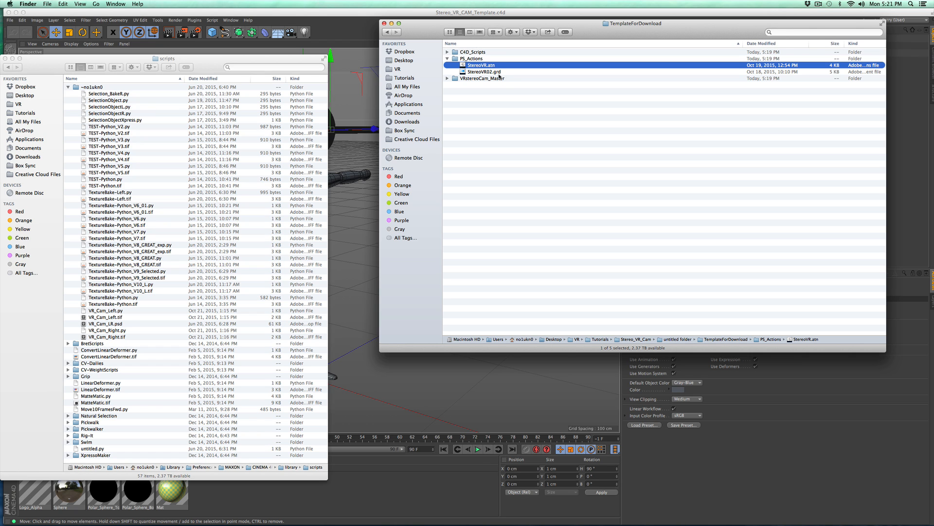
{"action": "left_click", "coordinate": [498, 72]}
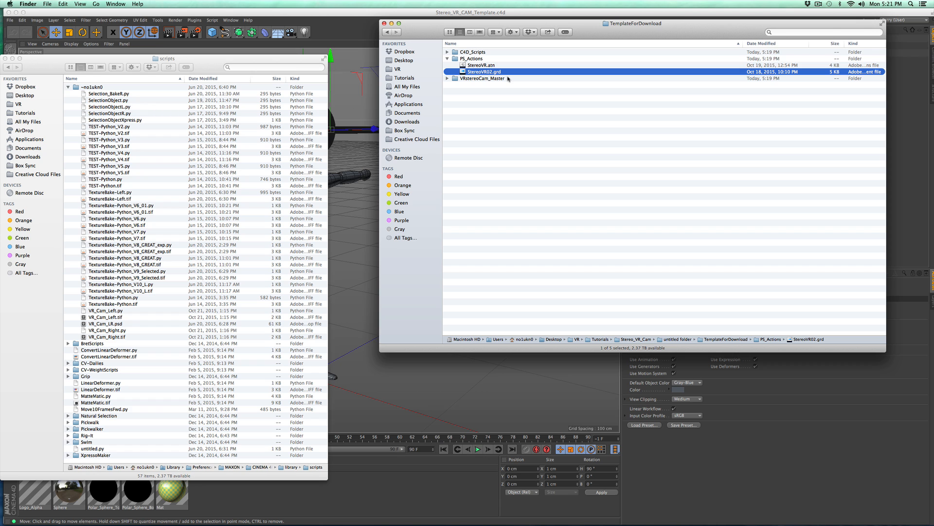
{"action": "key", "text": "super+Tab"}
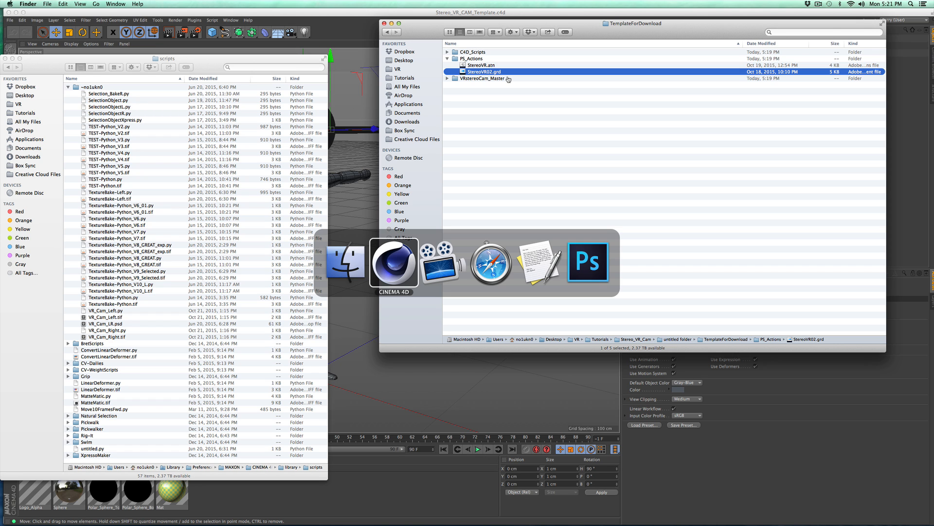
{"action": "key", "text": "super+Tab"}
{"action": "key", "text": "super+Tab"}
{"action": "key", "text": "super+Tab"}
{"action": "key", "text": "super+Tab"}
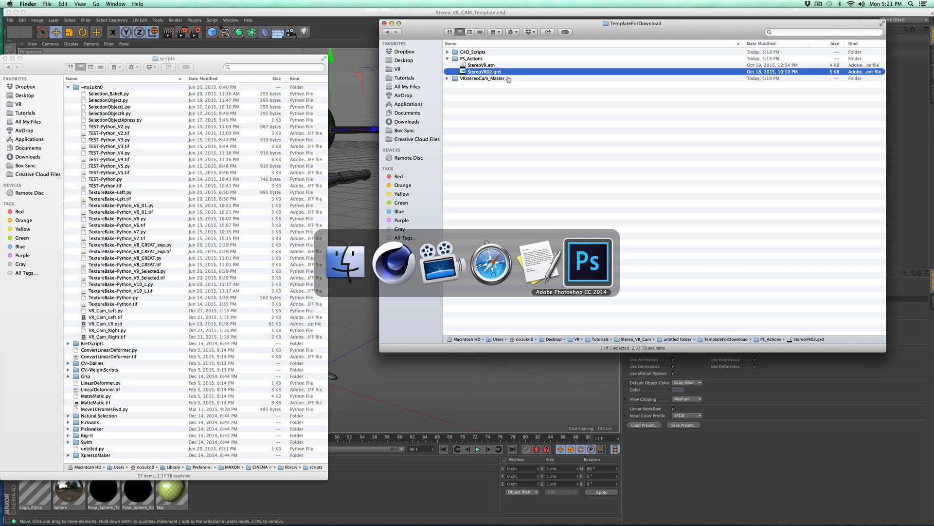
{"action": "key", "text": "super+Tab"}
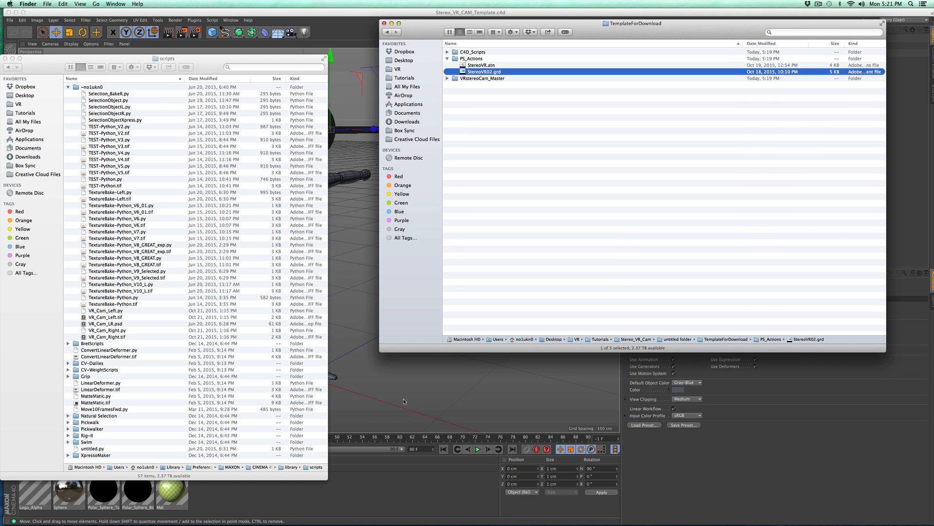
Open a new Finder window and show the user's hidden Library folder in it.
{"action": "key", "text": "super+n"}
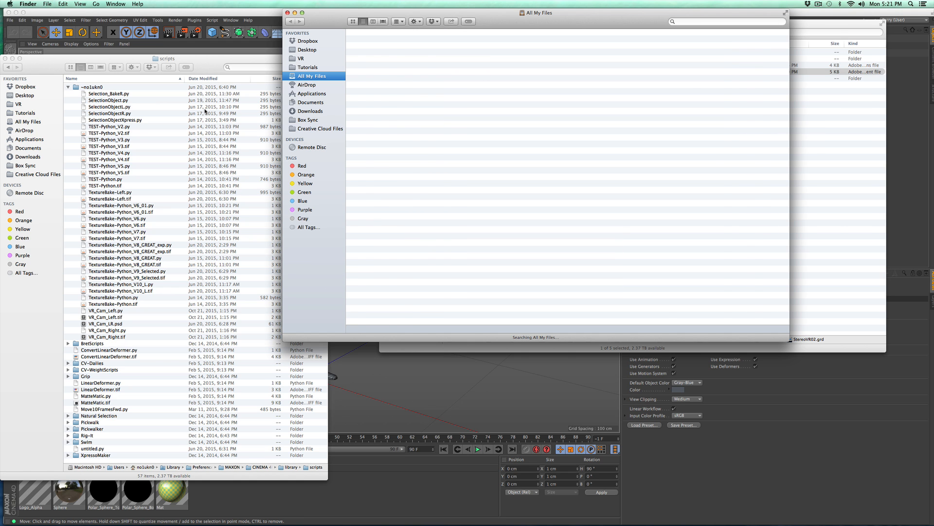
{"action": "left_click", "coordinate": [96, 4]}
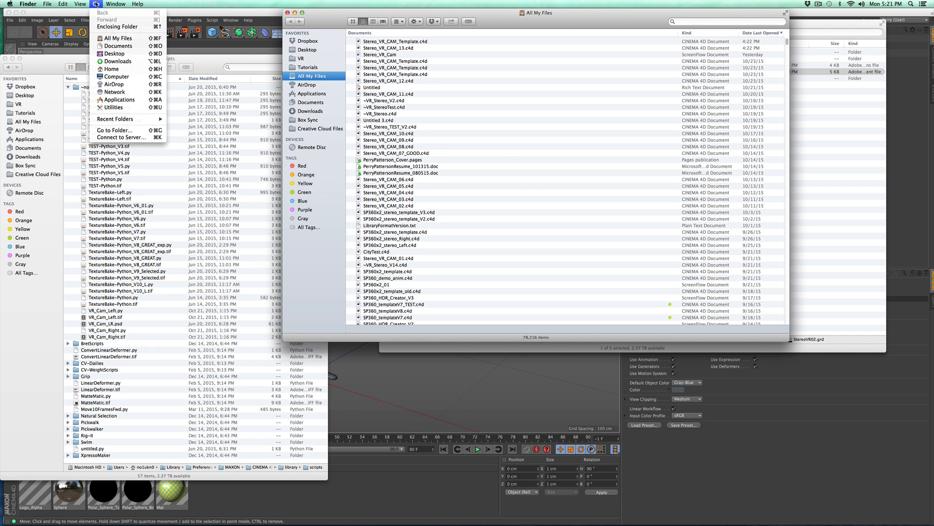
{"action": "left_click", "coordinate": [96, 3]}
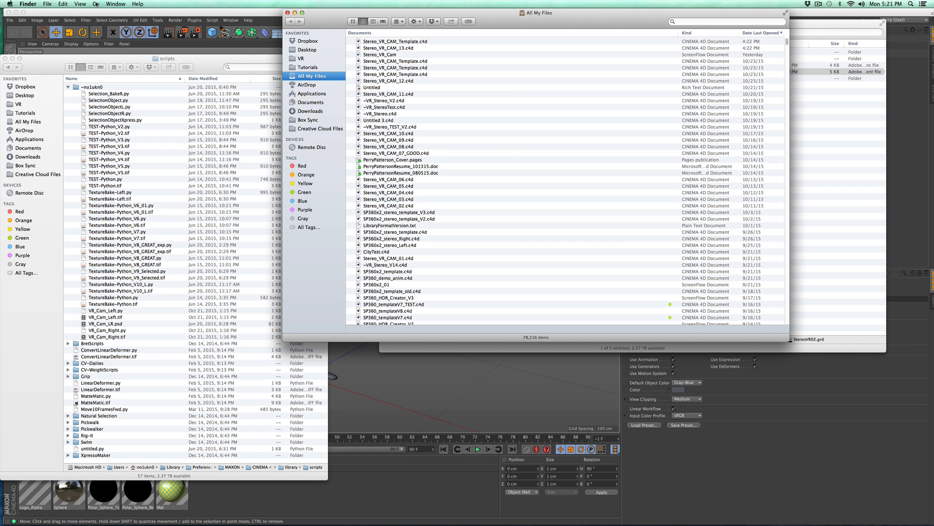
{"action": "left_click", "coordinate": [97, 4]}
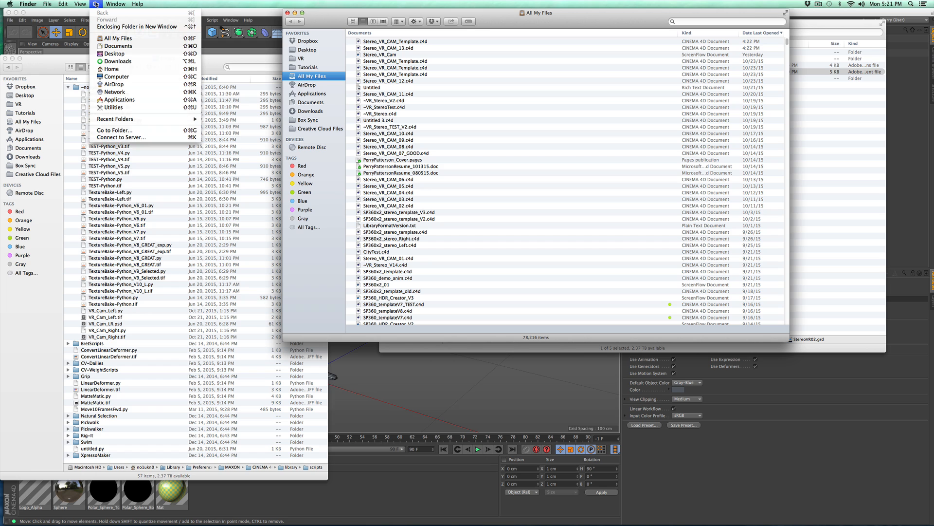
{"action": "key", "text": "ctrl"}
{"action": "key", "text": "alt"}
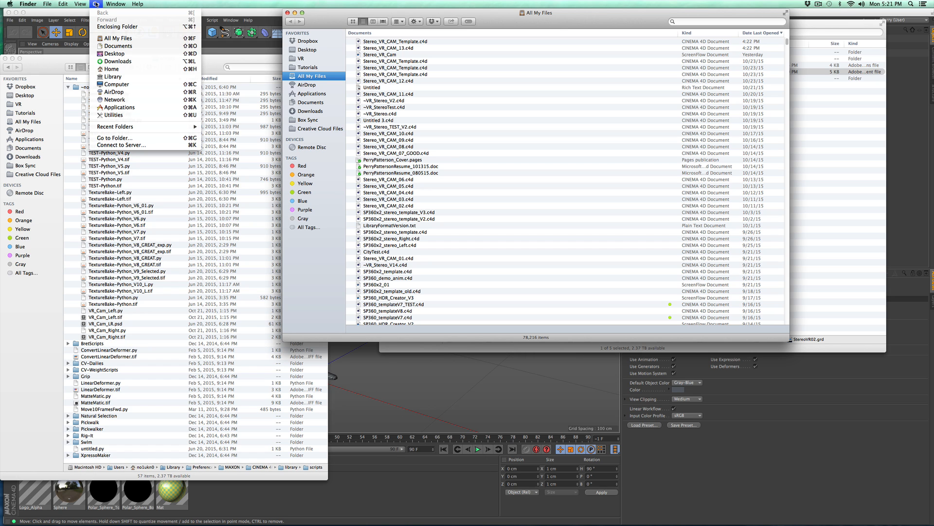
{"action": "key", "text": "alt"}
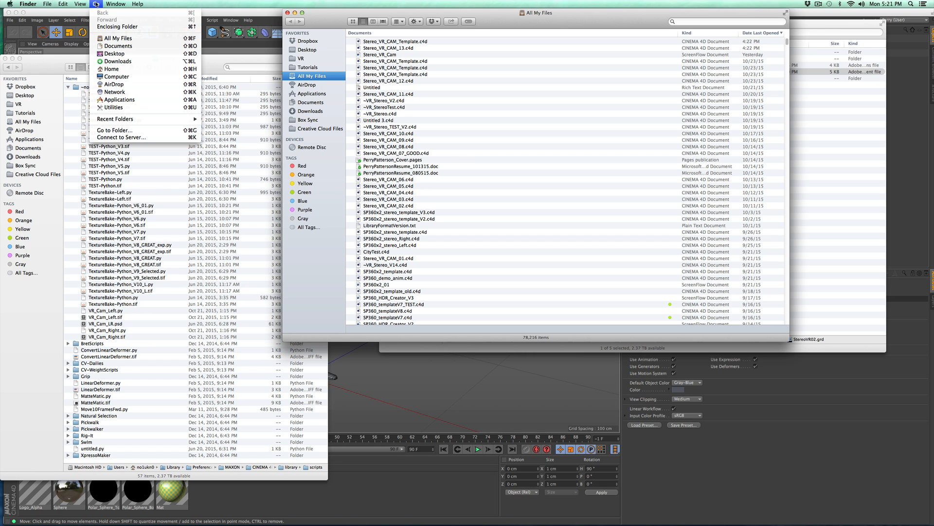
{"action": "key", "text": "alt"}
{"action": "key", "text": "alt"}
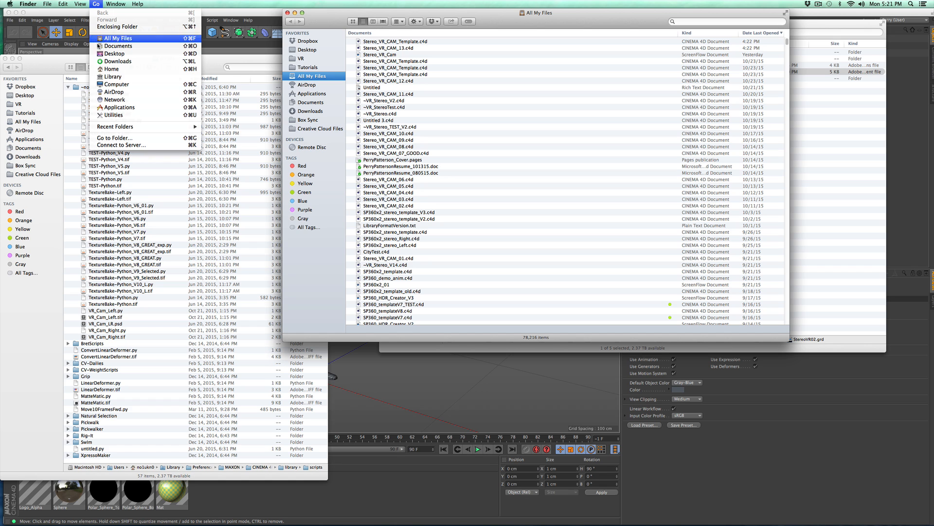
{"action": "left_click", "coordinate": [107, 78]}
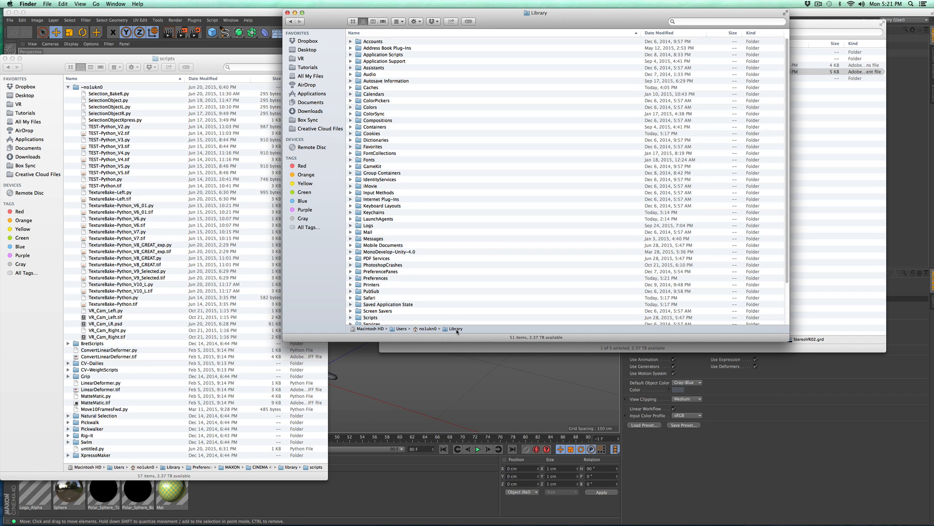
Open the Adobe Photoshop CC 2014 folder inside Application Support > Adobe.
{"action": "double_click", "coordinate": [397, 62]}
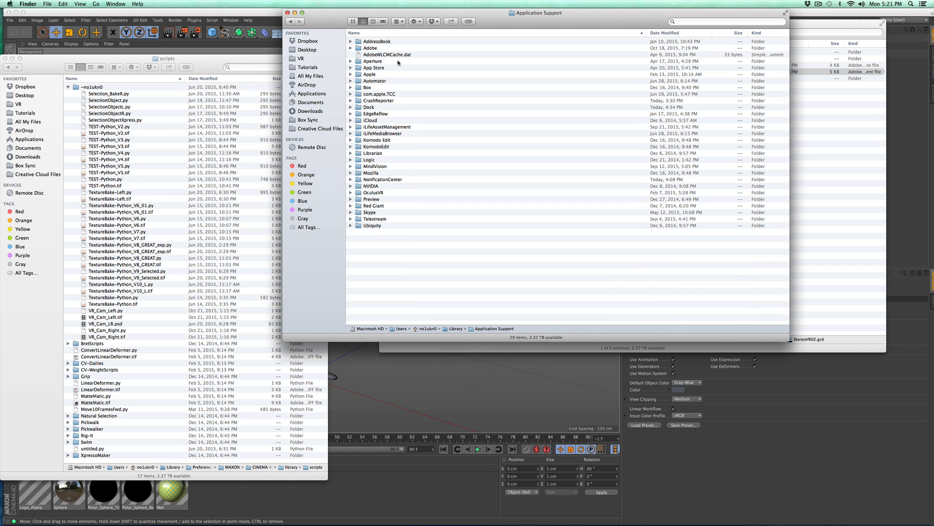
{"action": "double_click", "coordinate": [371, 49]}
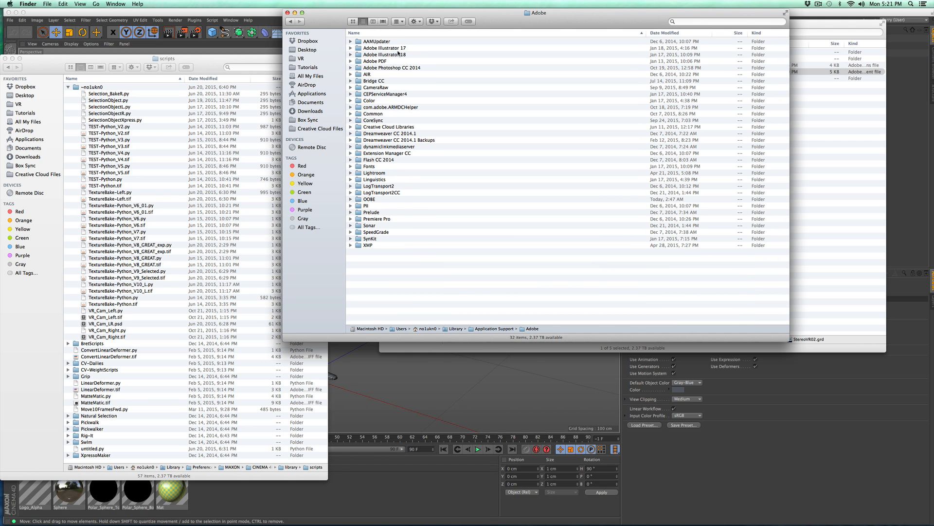
{"action": "double_click", "coordinate": [411, 68]}
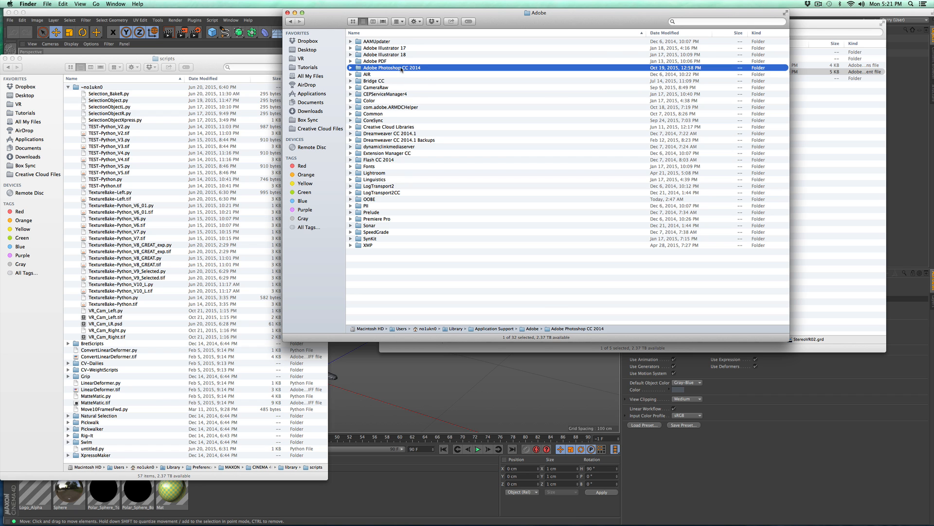
Expand the Presets folder and view the contents of its Gradients subfolder, then collapse Gradients.
{"action": "left_click_drag", "start_coordinate": [340, 22], "coordinate": [102, 82]}
{"action": "left_click", "coordinate": [110, 116]}
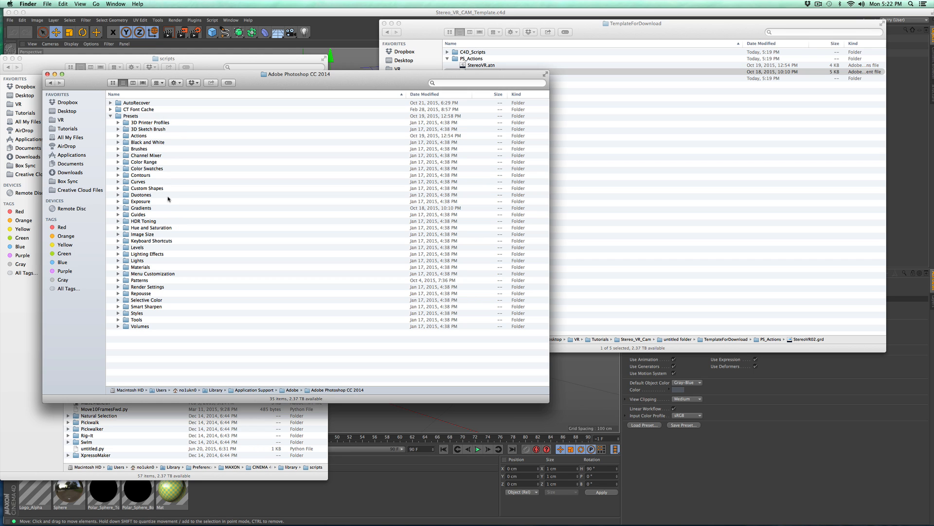
{"action": "left_click", "coordinate": [118, 207]}
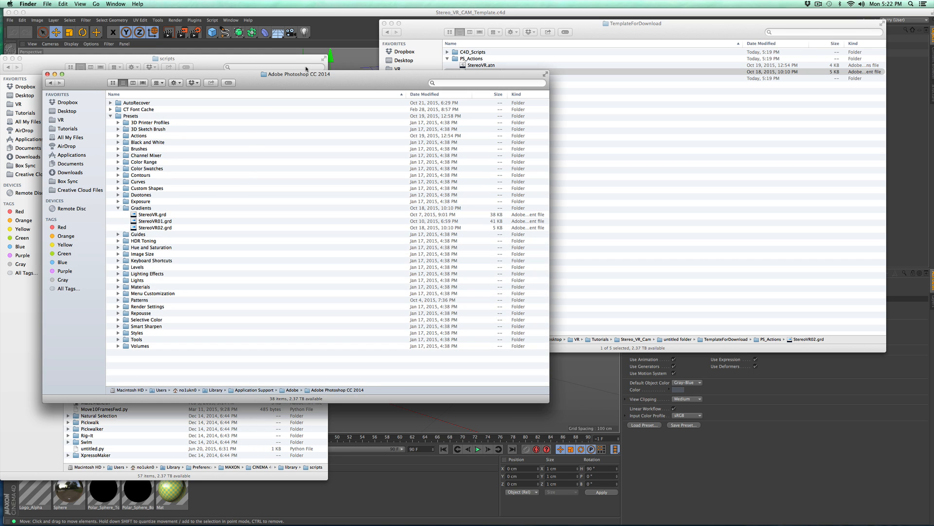
{"action": "left_click_drag", "start_coordinate": [317, 82], "coordinate": [340, 109]}
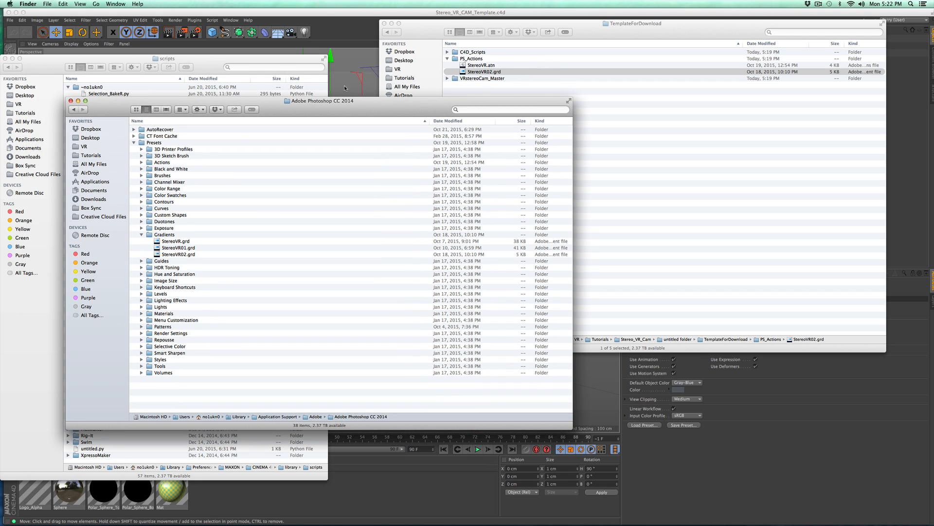
{"action": "left_click", "coordinate": [141, 235]}
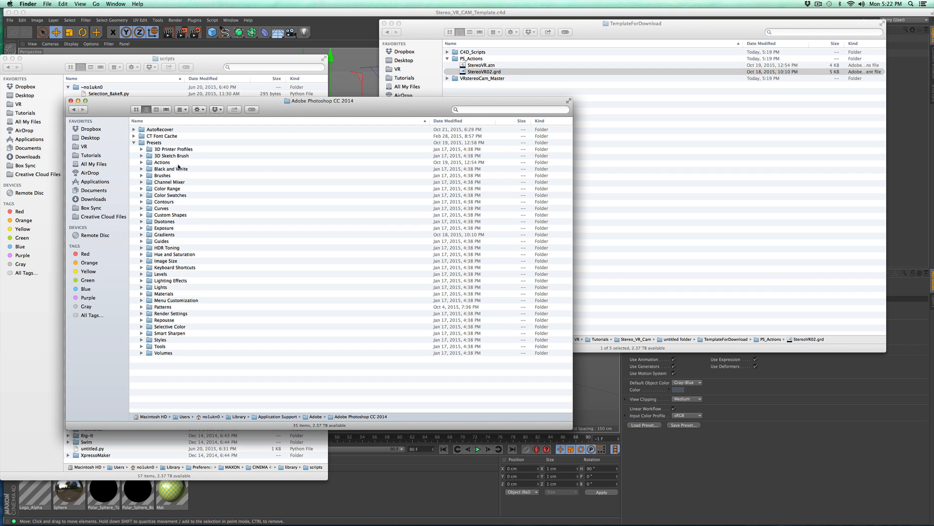
View the contents of the Actions presets subfolder, then collapse the folders and close the Adobe Photoshop CC 2014 window.
{"action": "left_click", "coordinate": [143, 163]}
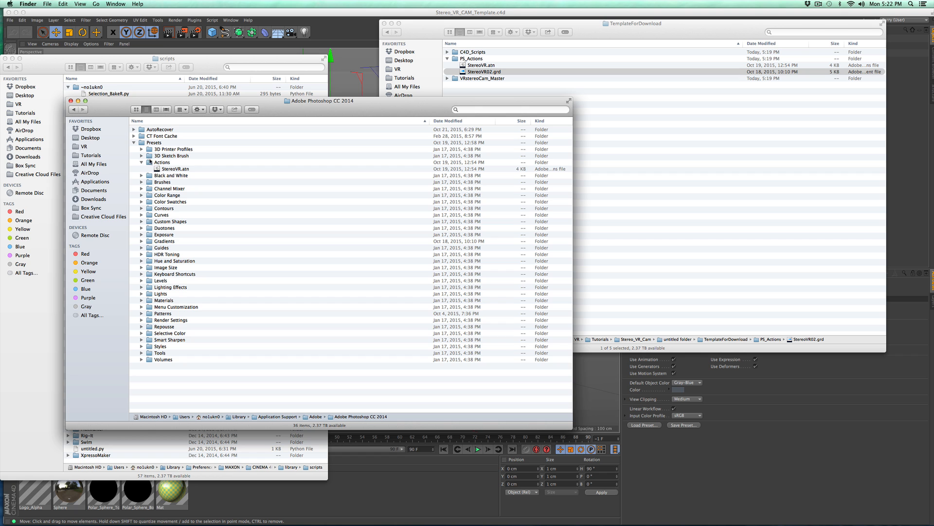
{"action": "left_click", "coordinate": [141, 162]}
{"action": "left_click", "coordinate": [134, 143]}
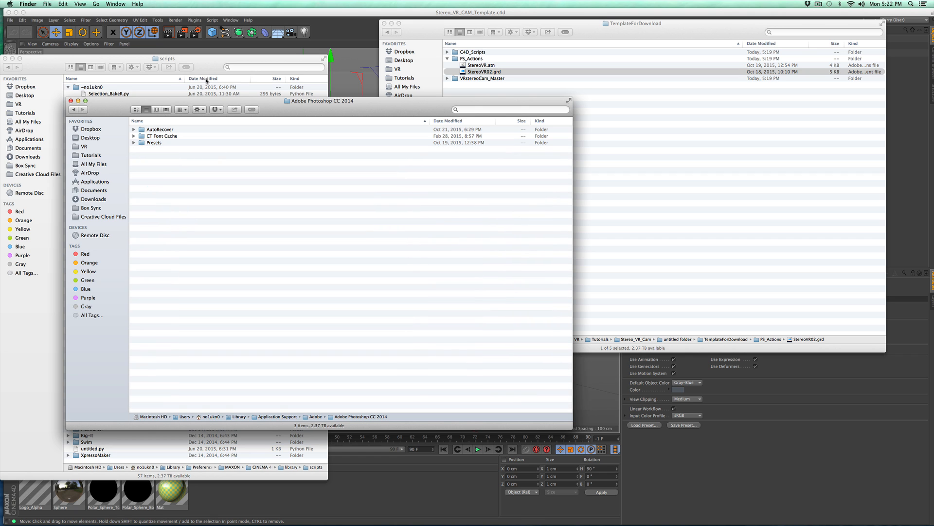
{"action": "left_click_drag", "start_coordinate": [127, 109], "coordinate": [159, 100]}
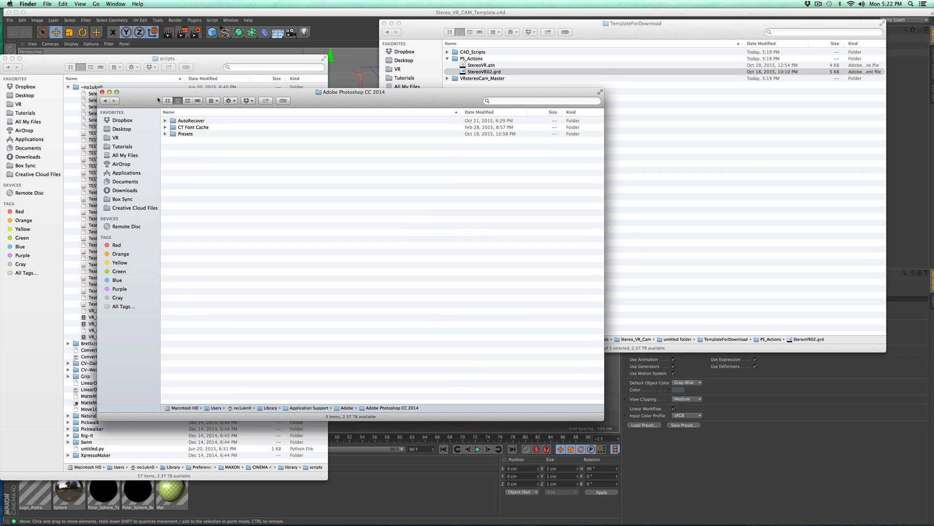
{"action": "left_click", "coordinate": [102, 92]}
Switch to Photoshop and open the Gradient Editor to look through its list of loadable gradient preset libraries.
{"action": "mouse_move", "coordinate": [561, 512]}
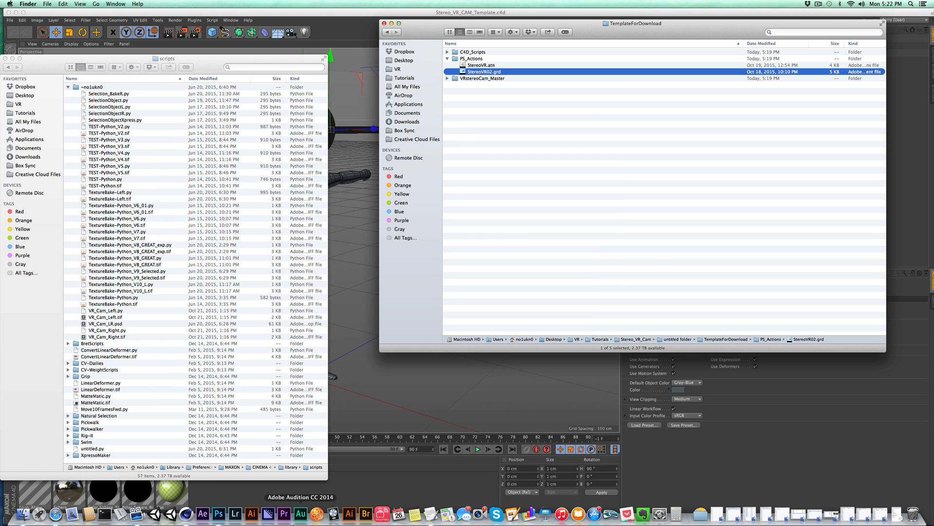
{"action": "left_click", "coordinate": [220, 515]}
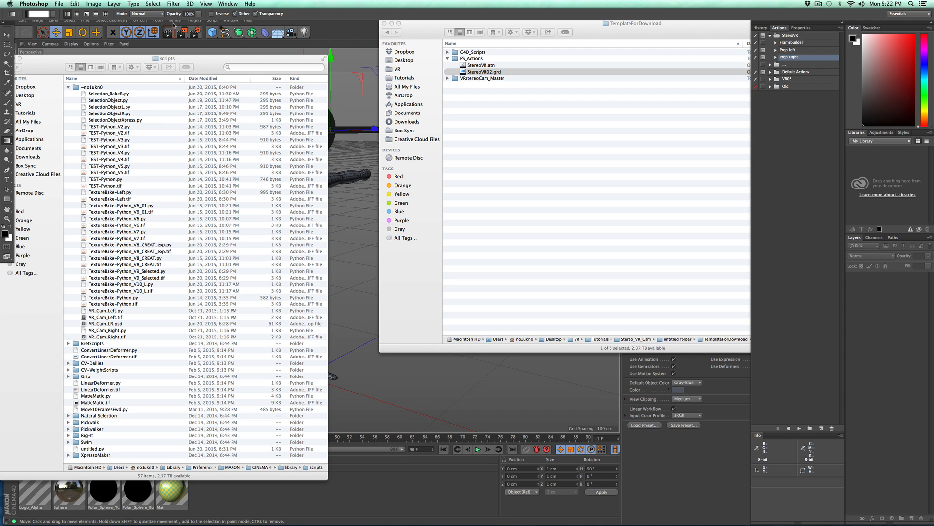
{"action": "left_click", "coordinate": [42, 14]}
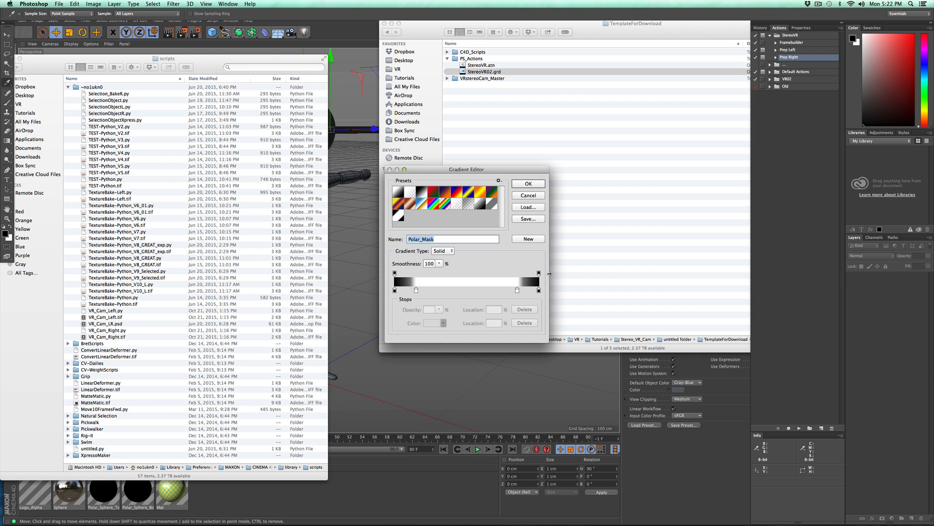
{"action": "left_click", "coordinate": [499, 181]}
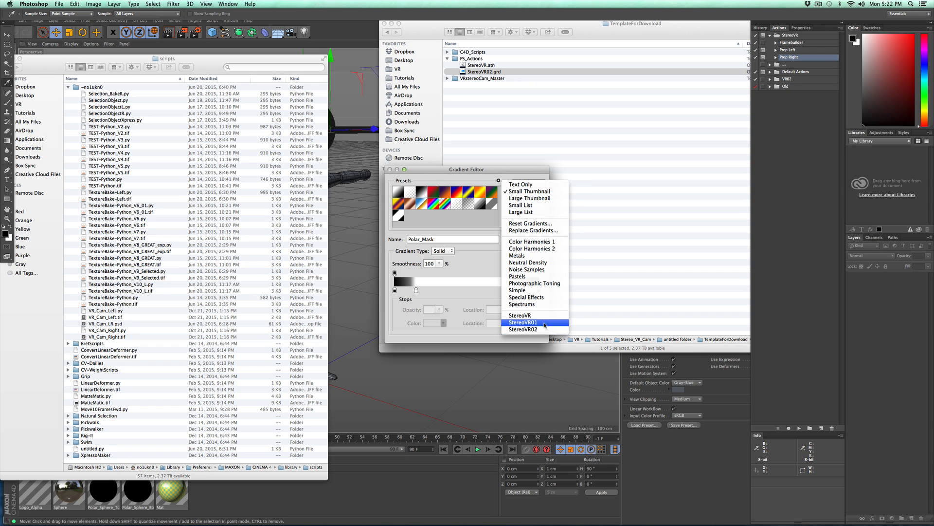
{"action": "left_click", "coordinate": [472, 230]}
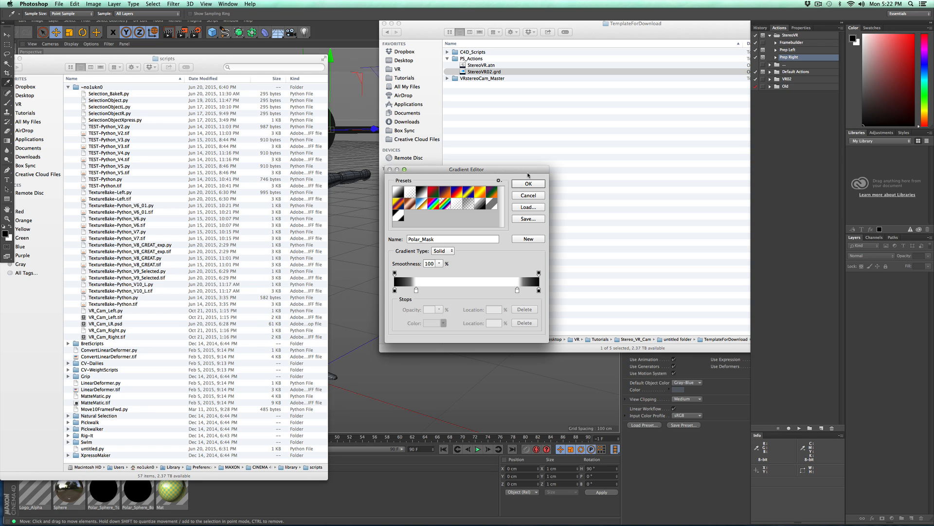
Cancel the Gradient Editor, then return to Finder and collapse the PS_Actions folder in TemplateForDownload.
{"action": "left_click", "coordinate": [542, 195]}
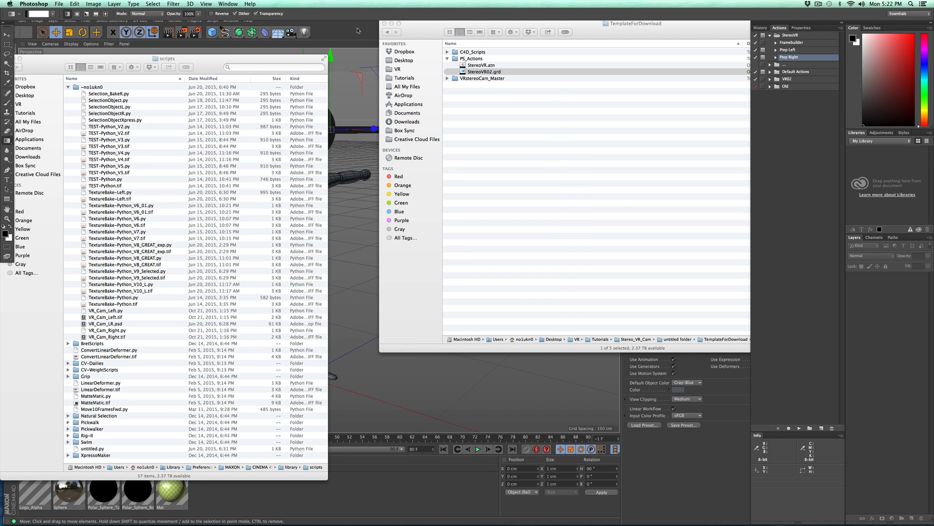
{"action": "left_click", "coordinate": [448, 58]}
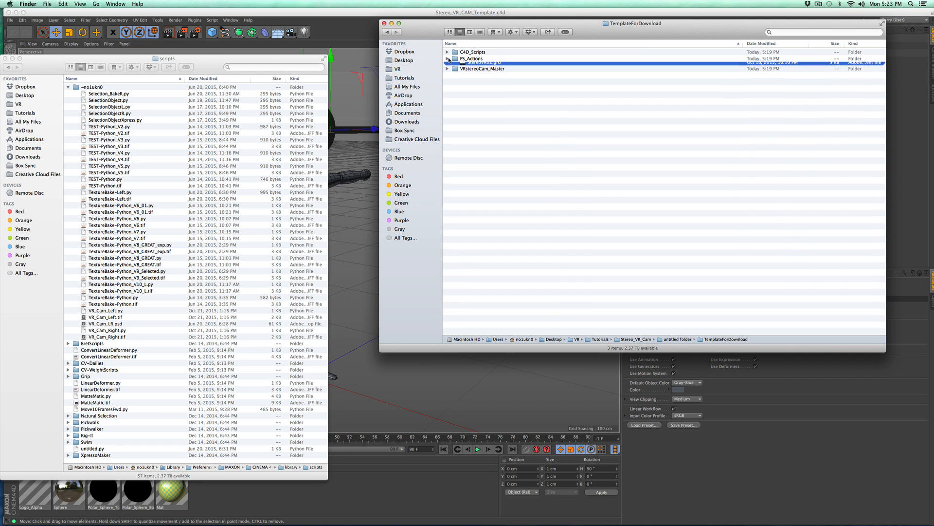
Open the VRstereoCam_Master folder in TemplateForDownload.
{"action": "double_click", "coordinate": [481, 65]}
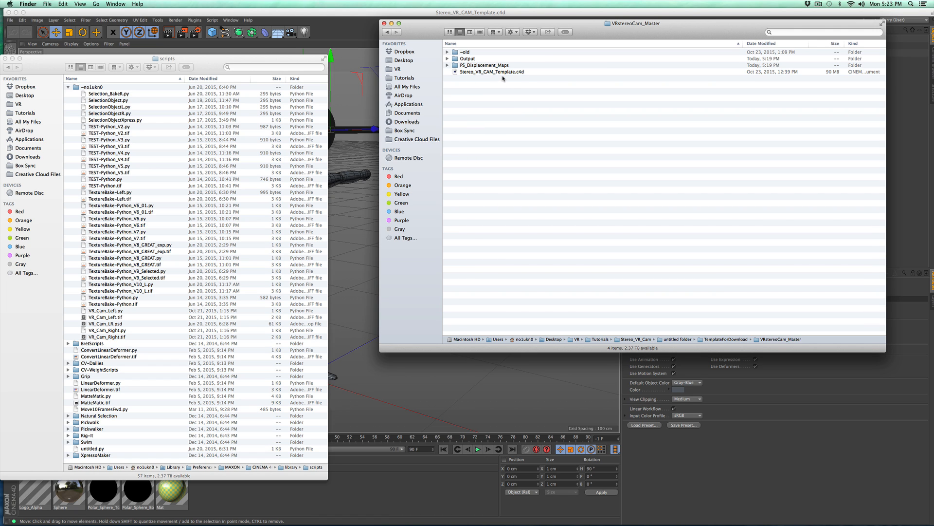
{"action": "left_click", "coordinate": [388, 32]}
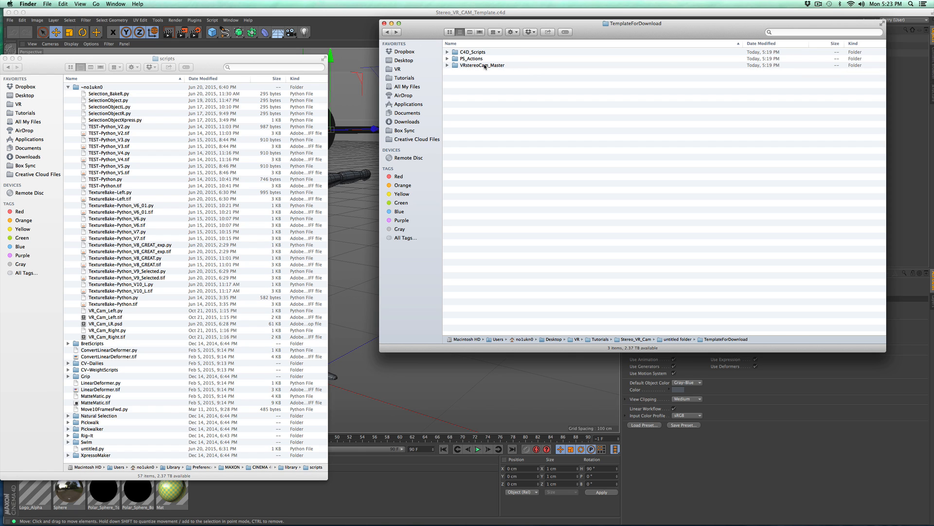
{"action": "left_click", "coordinate": [486, 66]}
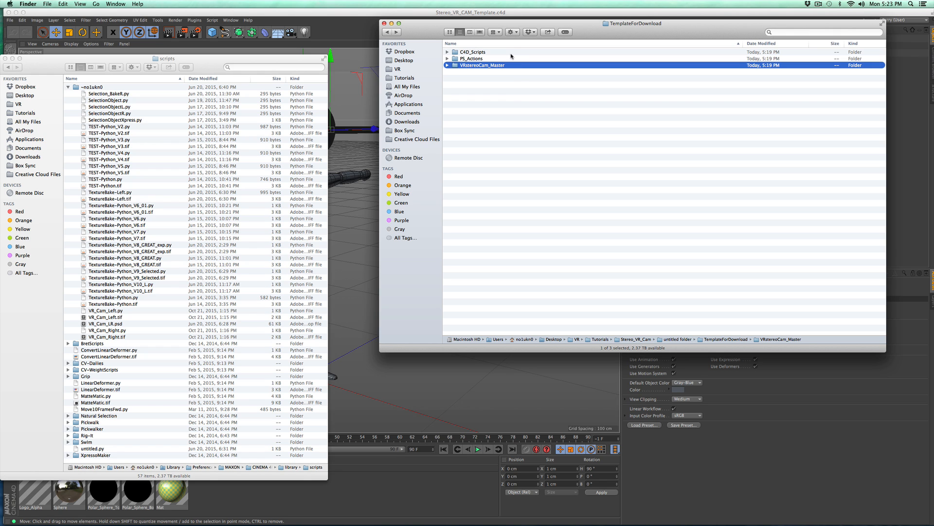
{"action": "double_click", "coordinate": [501, 65]}
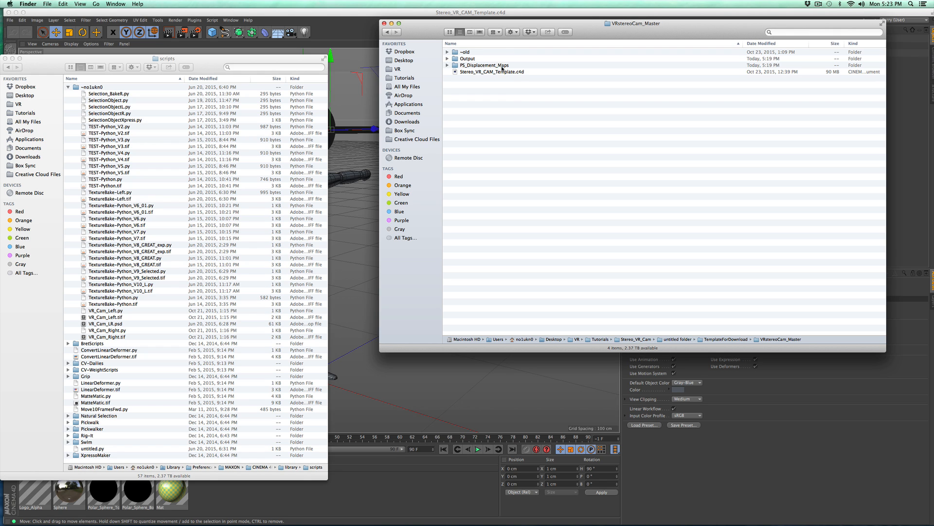
Expand the Output folder and look inside its Final subfolder, and collapse both folders.
{"action": "left_click", "coordinate": [448, 59]}
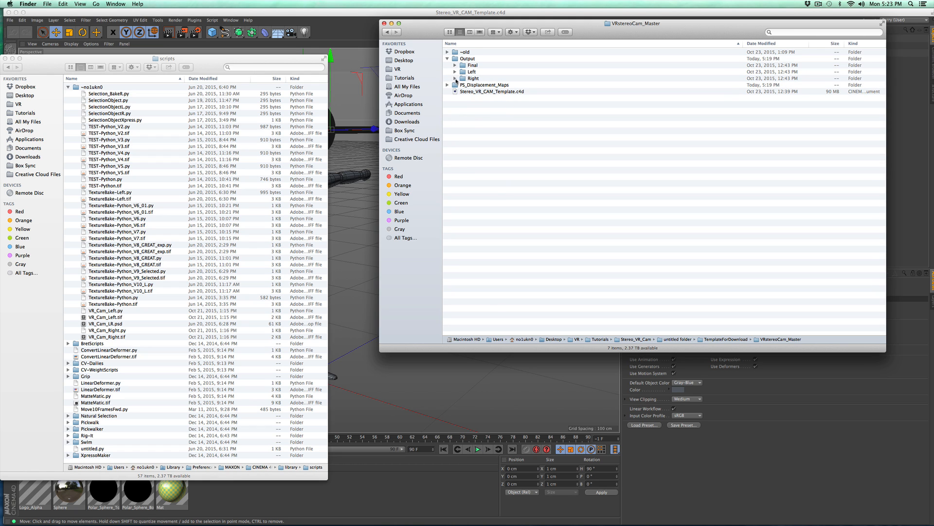
{"action": "left_click", "coordinate": [455, 65]}
{"action": "left_click", "coordinate": [455, 65]}
{"action": "left_click", "coordinate": [447, 59]}
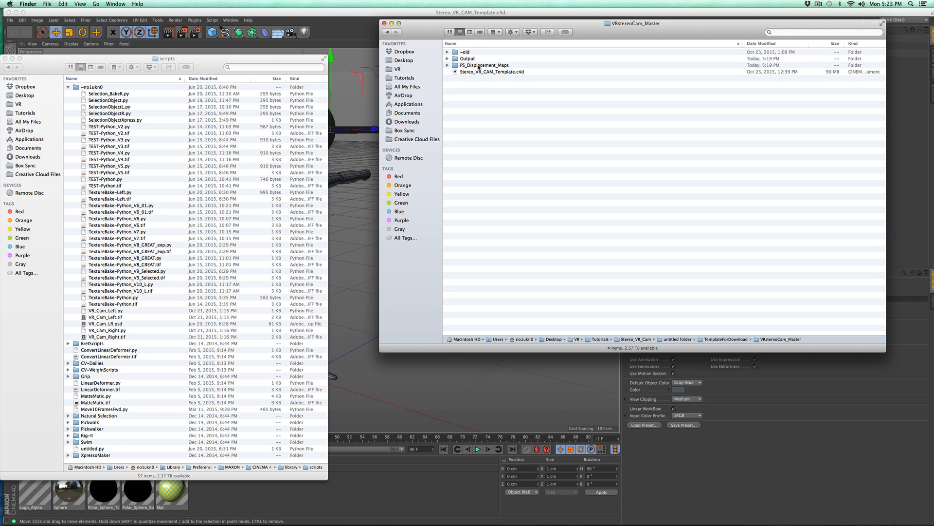
Preview the displacement maps 01_Displacement_Vertical.psd and 02_Displacement_Polar.psd in PS_Displacement_Maps, and collapse the folder.
{"action": "left_click", "coordinate": [447, 65]}
{"action": "left_click", "coordinate": [516, 72]}
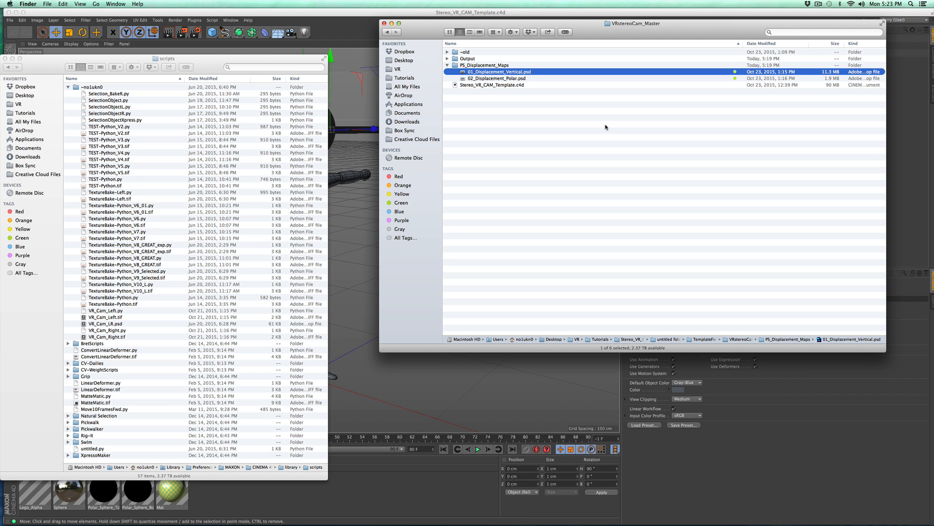
{"action": "key", "text": "space"}
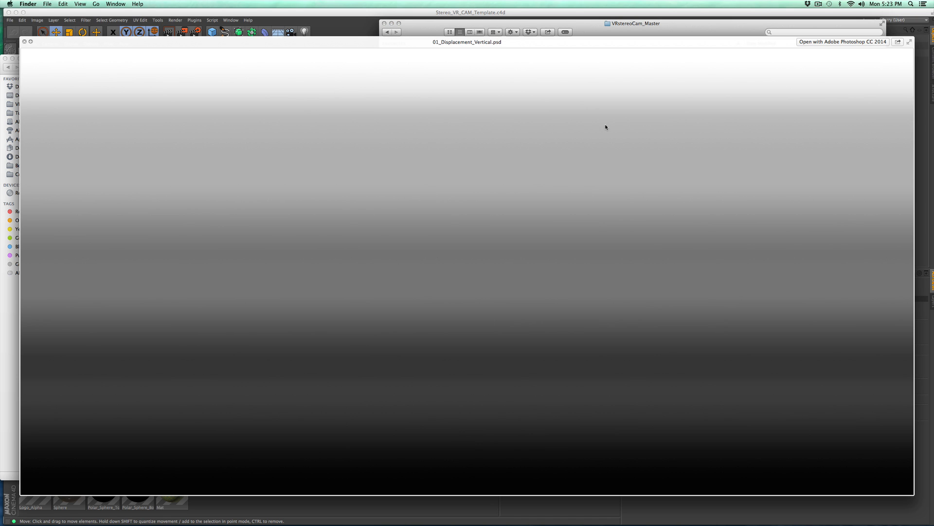
{"action": "key", "text": "Down"}
{"action": "key", "text": "Up"}
{"action": "key", "text": "space"}
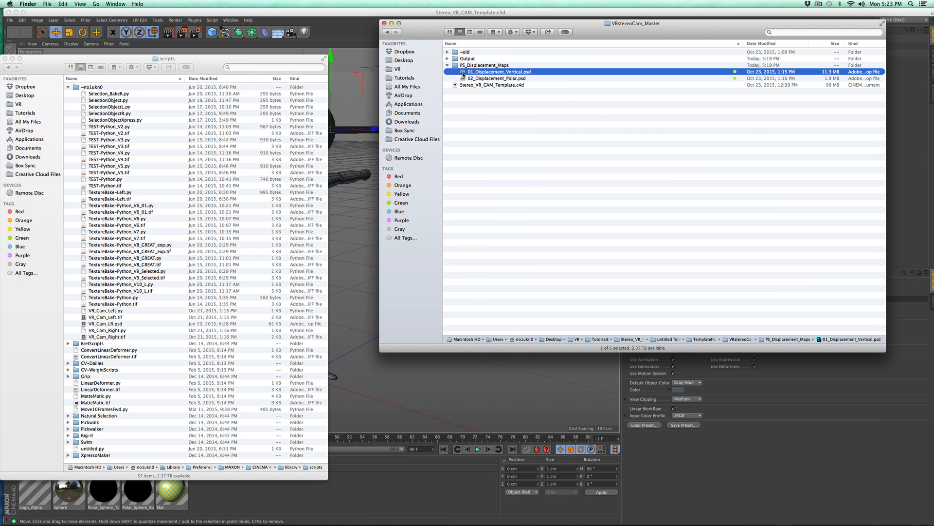
{"action": "left_click", "coordinate": [448, 65]}
Check the PS_Displacement_Maps folder once more and select Stereo_VR_CAM_Template.c4d.
{"action": "left_click", "coordinate": [467, 72]}
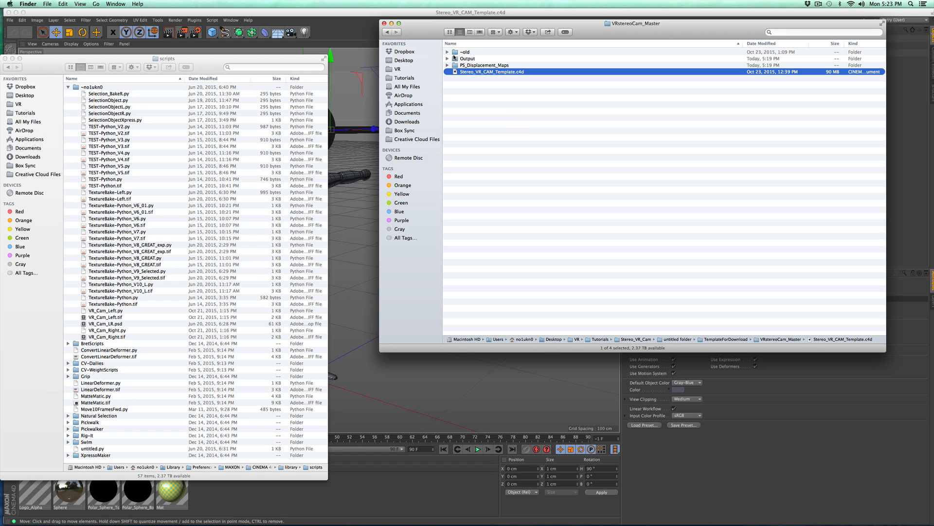
{"action": "left_click", "coordinate": [477, 65]}
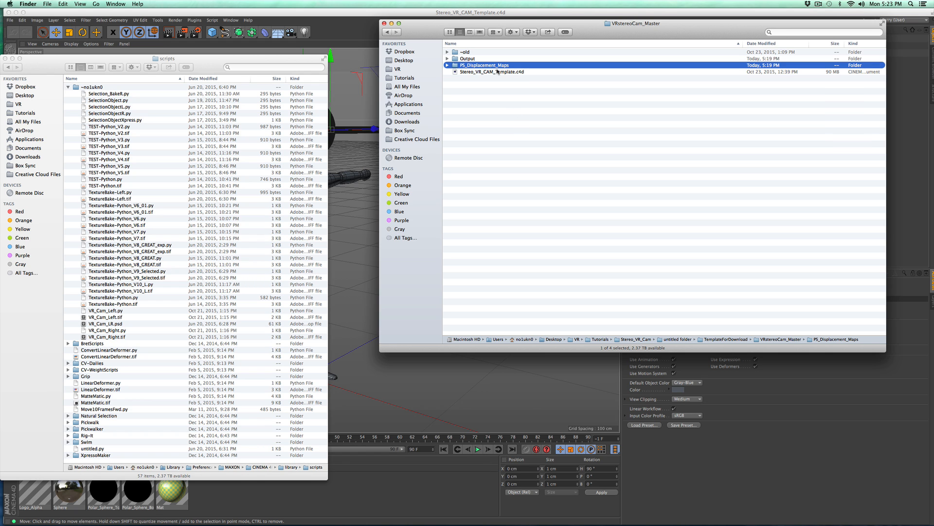
{"action": "left_click", "coordinate": [447, 65]}
{"action": "left_click", "coordinate": [447, 65]}
{"action": "left_click", "coordinate": [487, 73]}
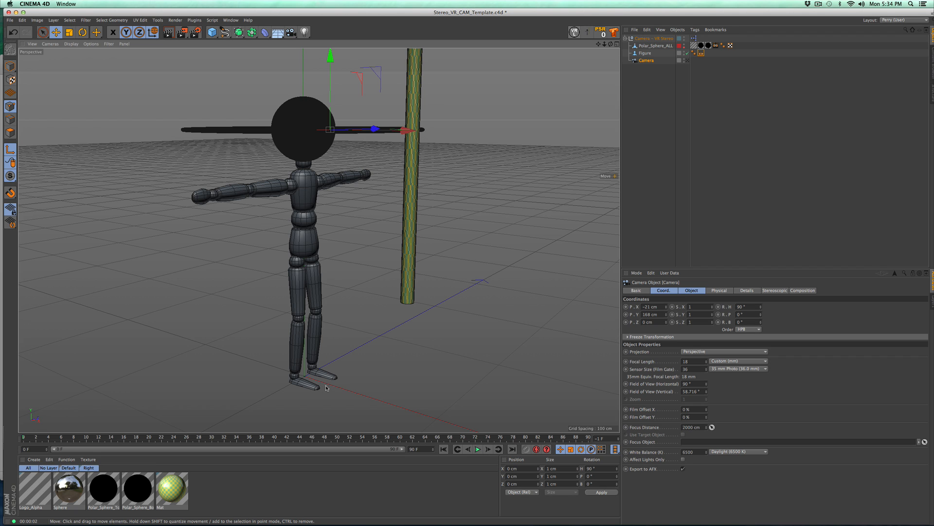
View the attributes of the Figure and the Camera - VR Stereo null in Cinema 4D, and show all four viewports.
{"action": "left_click", "coordinate": [648, 53]}
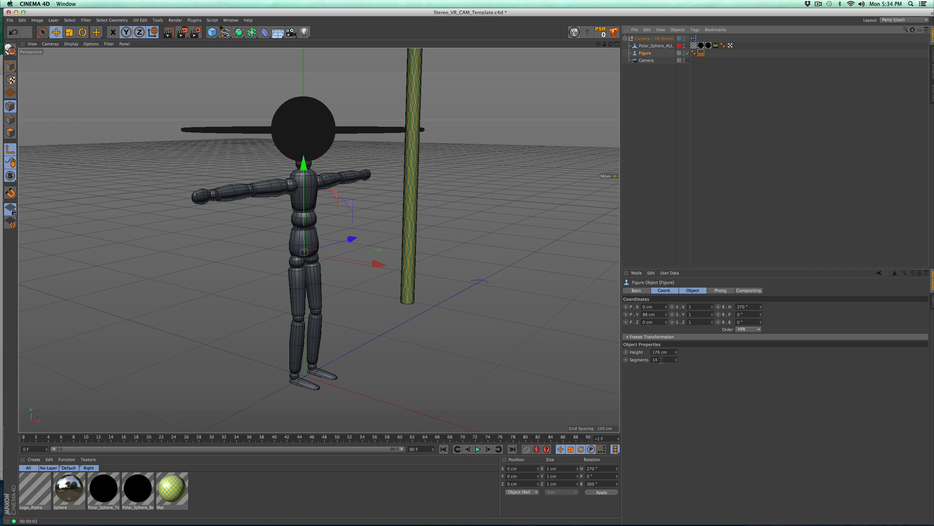
{"action": "left_click", "coordinate": [654, 38]}
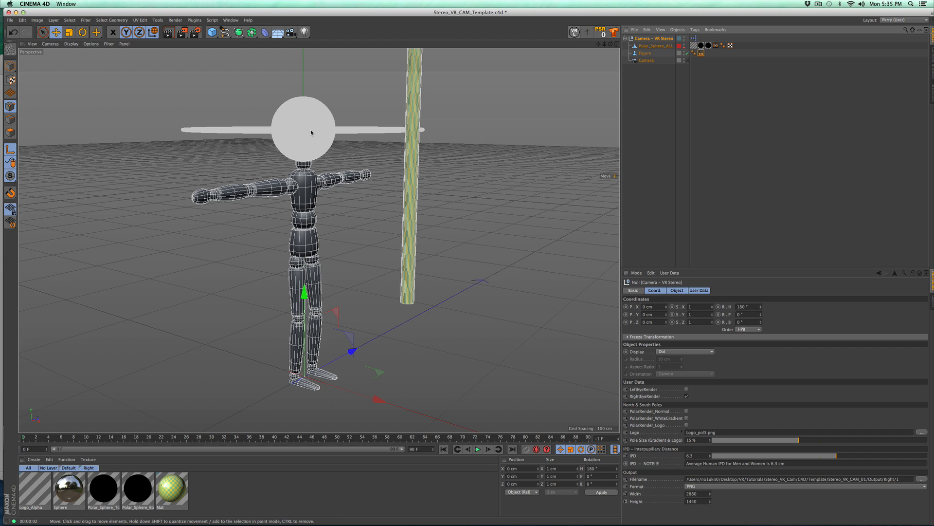
{"action": "middle_click", "coordinate": [446, 148]}
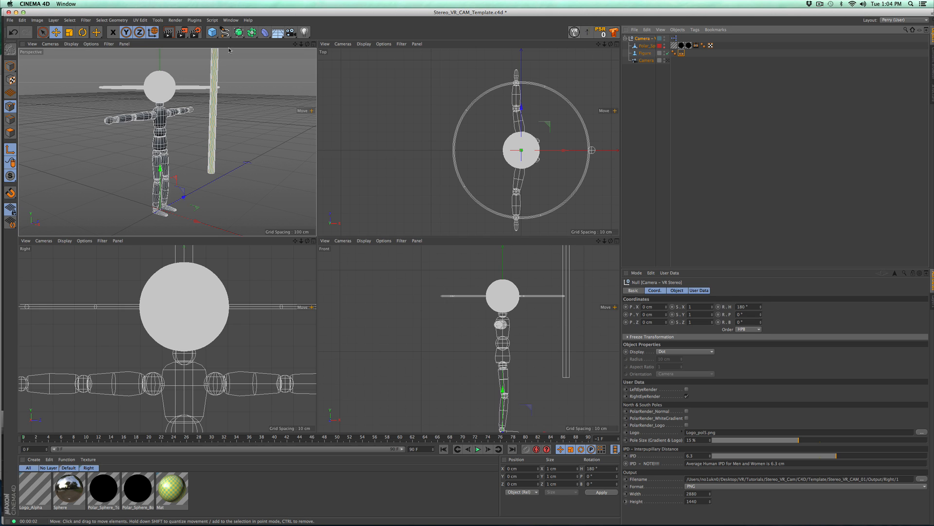
Switch to the Untitled 5 scene, disable the Sphere and make the Null group with the left and right spheres visible.
{"action": "left_click", "coordinate": [231, 20]}
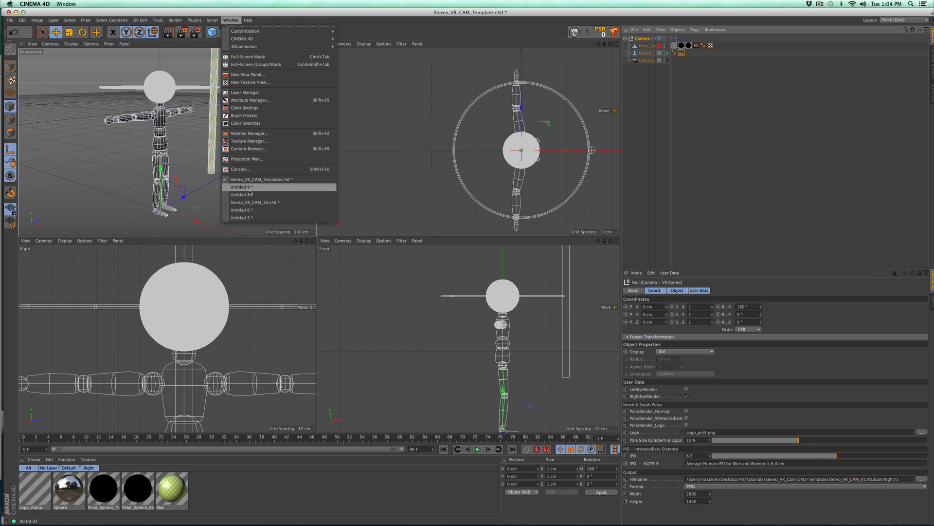
{"action": "left_click", "coordinate": [247, 217]}
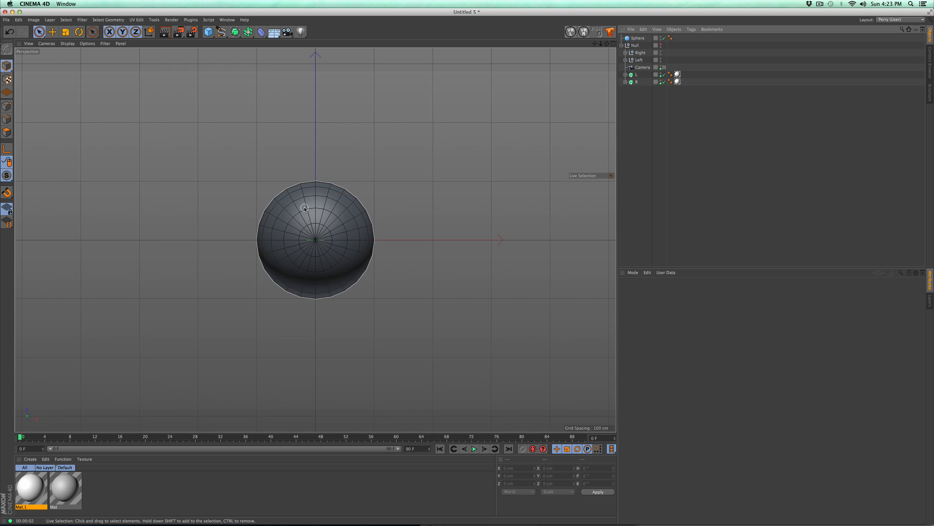
{"action": "left_click", "coordinate": [664, 39]}
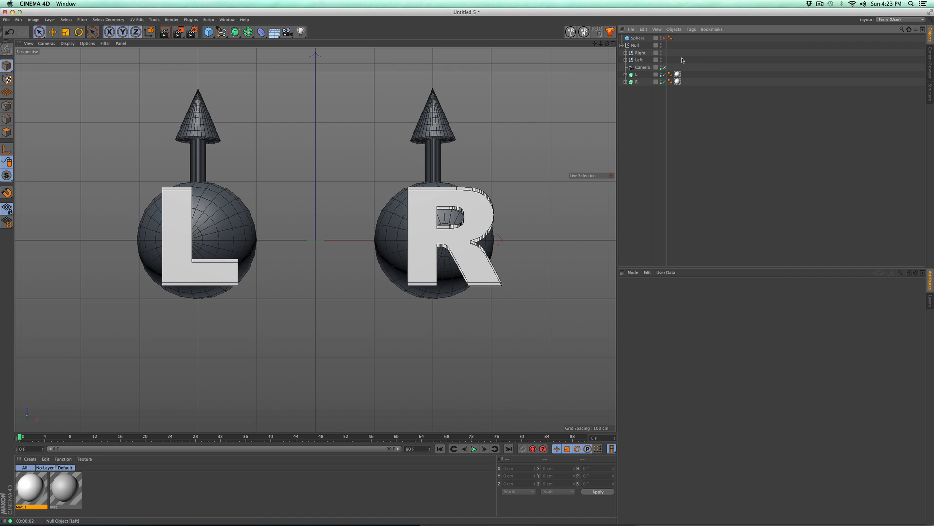
Rotate the Right and Left nulls together to headings of 90° and -180°, and return them to 0°.
{"action": "left_click", "coordinate": [636, 45]}
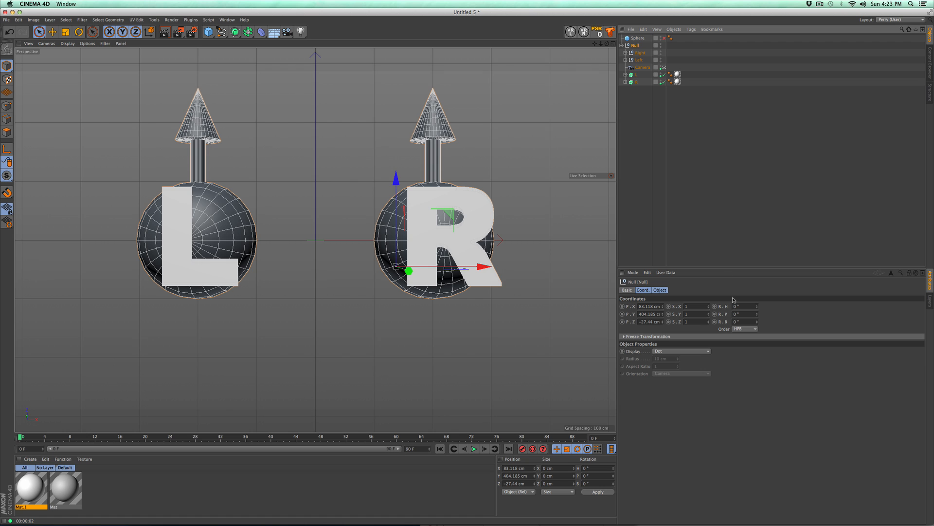
{"action": "left_click", "coordinate": [640, 53]}
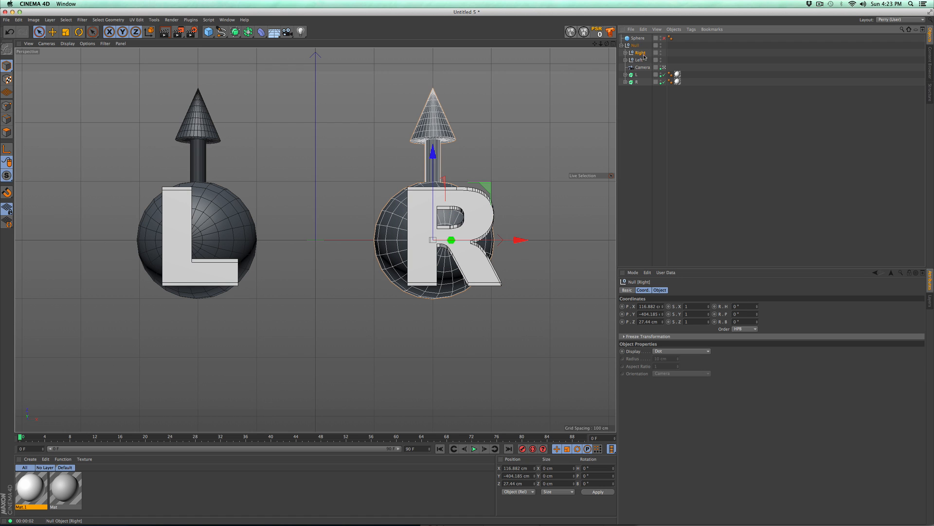
{"action": "left_click", "coordinate": [639, 60], "text": "shift"}
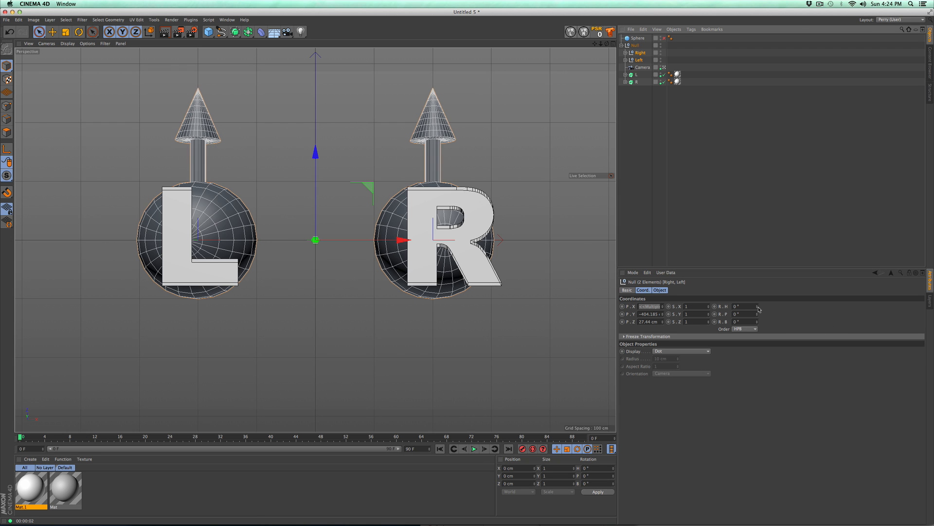
{"action": "left_click_drag", "start_coordinate": [757, 306], "coordinate": [757, 254]}
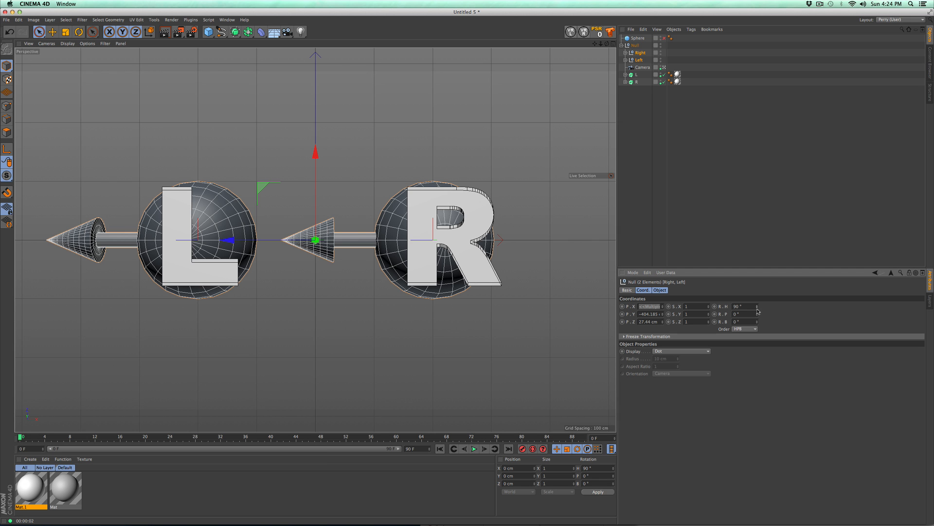
{"action": "left_click_drag", "start_coordinate": [758, 310], "coordinate": [758, 362]}
{"action": "left_click_drag", "start_coordinate": [758, 306], "coordinate": [758, 310]}
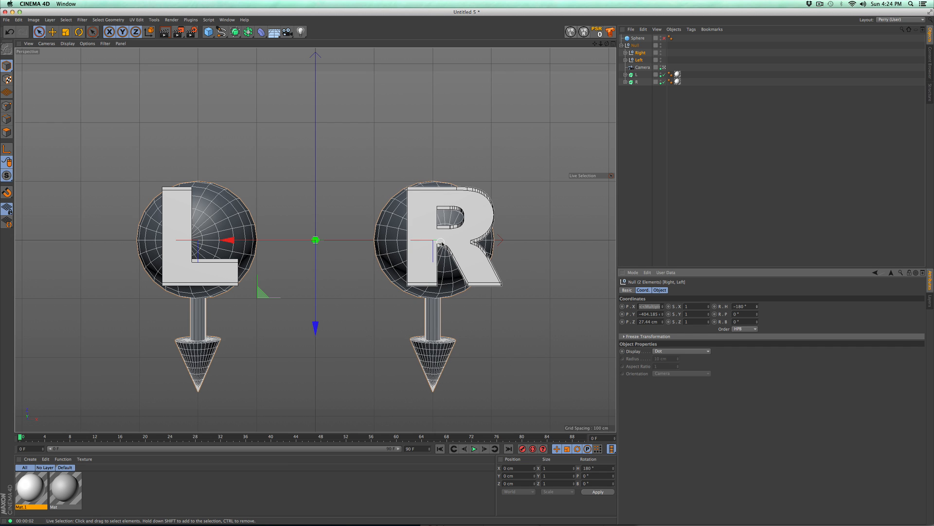
{"action": "mouse_move", "coordinate": [757, 306]}
{"action": "left_mouse_down"}
{"action": "mouse_move", "coordinate": [757, 296]}
{"action": "mouse_move", "coordinate": [757, 317]}
{"action": "mouse_move", "coordinate": [757, 305]}
{"action": "left_mouse_up"}
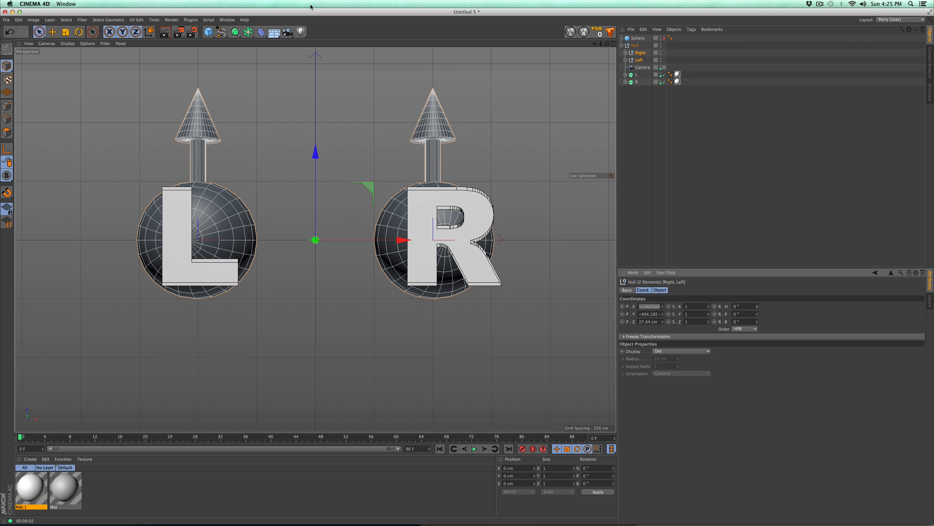
Switch to the Untitled 6 scene, pitch the Right null up to about 98° and return it to 0°.
{"action": "left_click", "coordinate": [227, 20]}
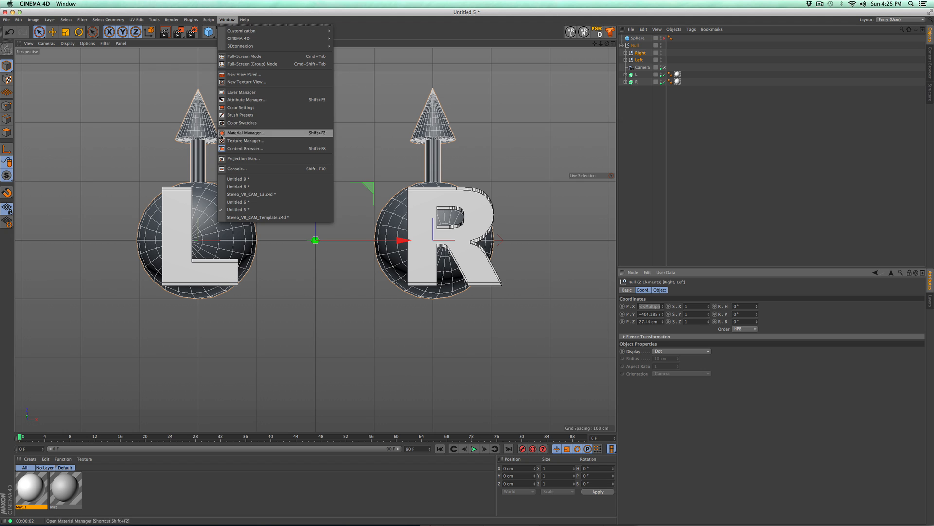
{"action": "left_click", "coordinate": [229, 201]}
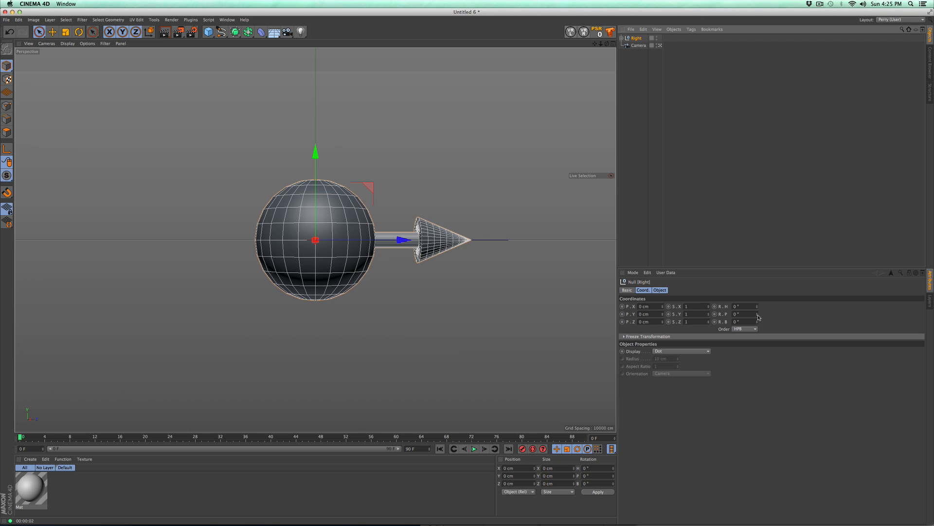
{"action": "left_click_drag", "start_coordinate": [757, 315], "coordinate": [757, 267]}
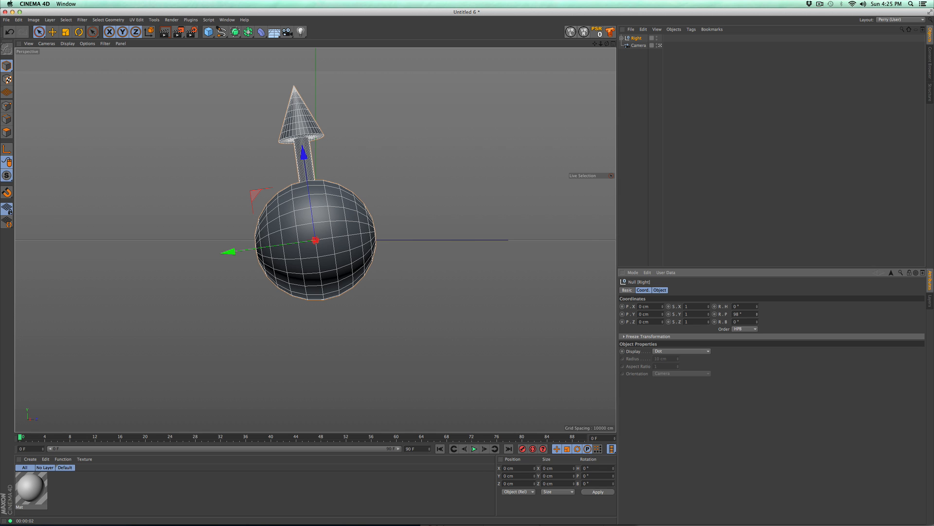
{"action": "left_click_drag", "start_coordinate": [758, 268], "coordinate": [757, 317]}
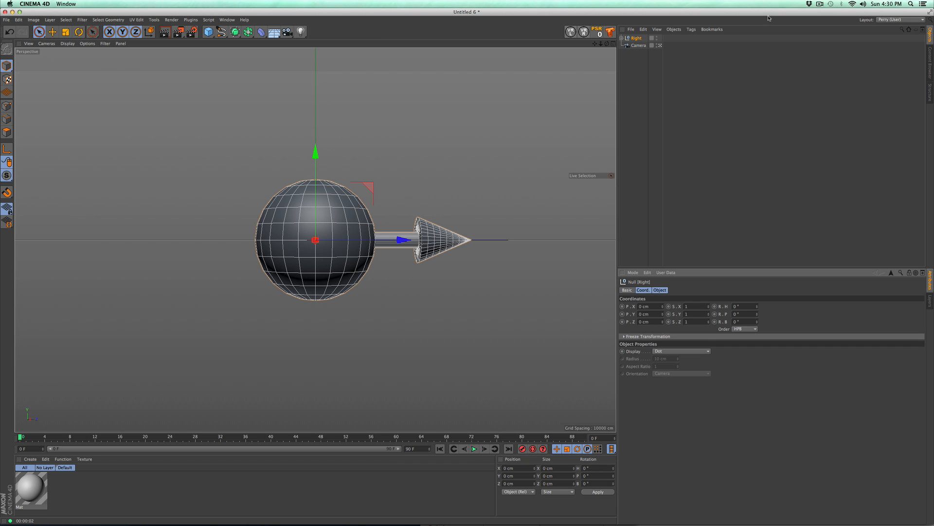
Switch to the Untitled 8 scene and raise the clone count of the radial Cloner.1 to 71.
{"action": "left_click", "coordinate": [227, 20]}
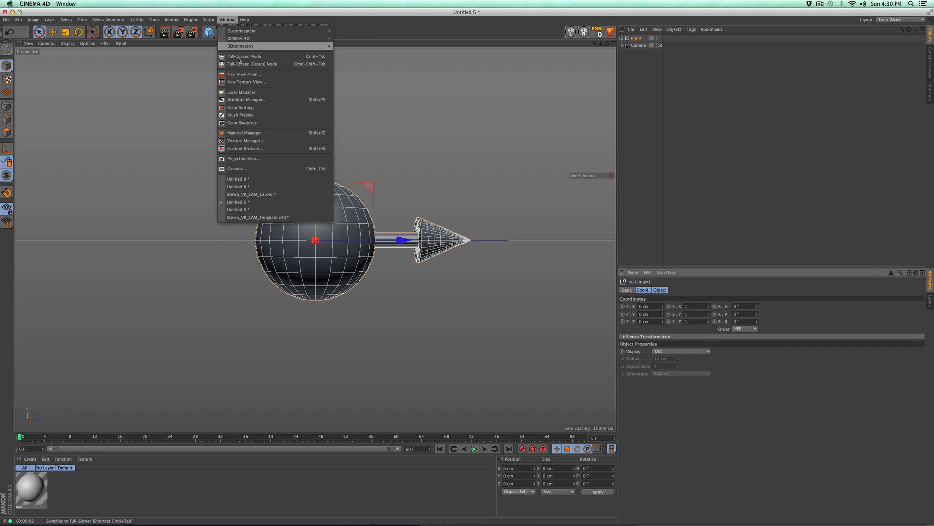
{"action": "left_click", "coordinate": [245, 187]}
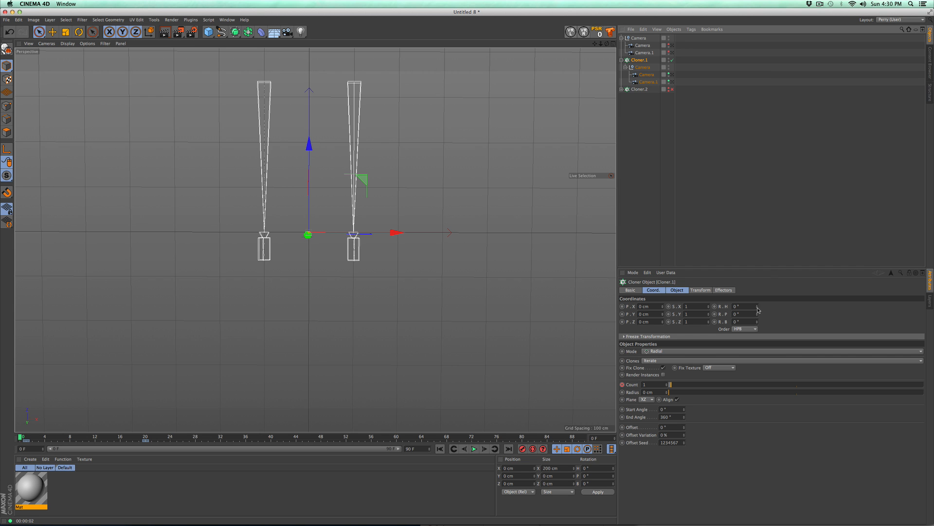
{"action": "left_click_drag", "start_coordinate": [758, 308], "coordinate": [760, 308]}
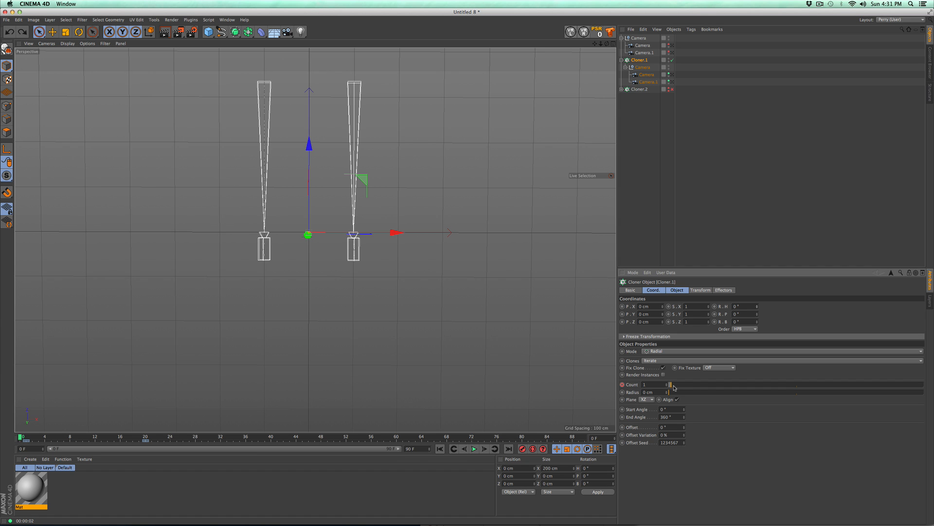
{"action": "left_click_drag", "start_coordinate": [673, 386], "coordinate": [850, 384]}
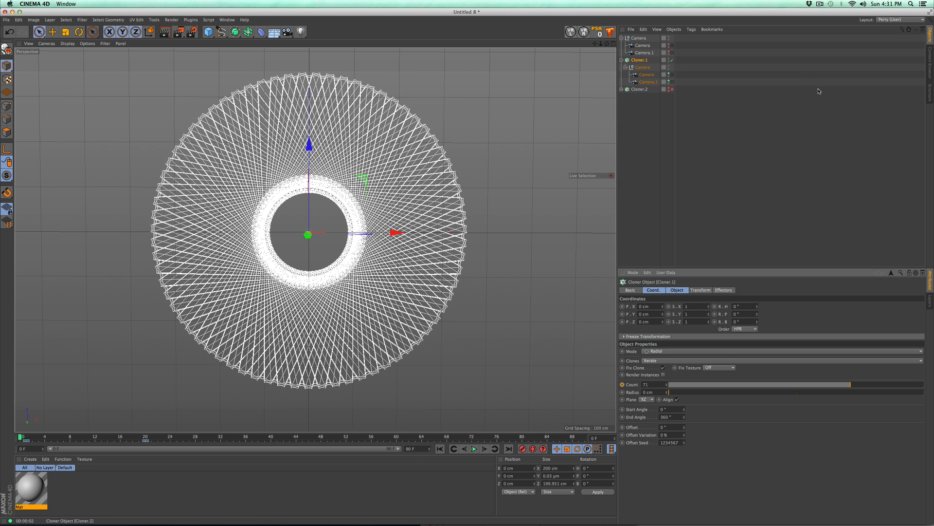
Hide Camera inside Cloner.1 to isolate Camera.1's clones, show Camera again, and hide Camera.1 instead.
{"action": "left_click", "coordinate": [669, 73]}
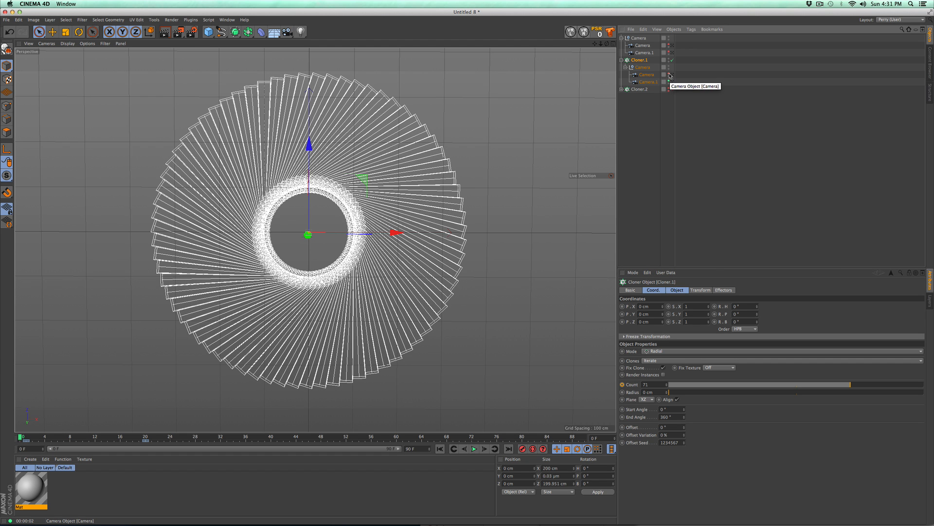
{"action": "left_click", "coordinate": [669, 82]}
{"action": "left_click", "coordinate": [669, 73]}
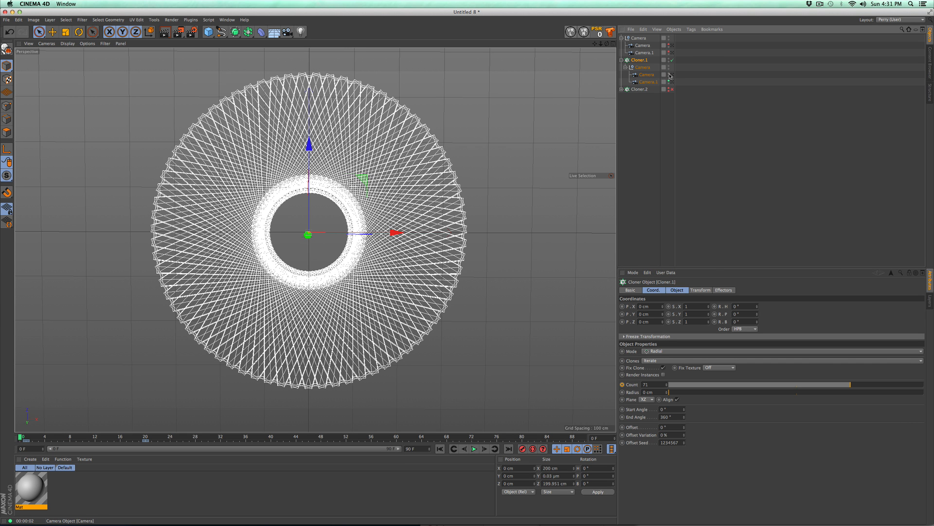
{"action": "left_click", "coordinate": [669, 81]}
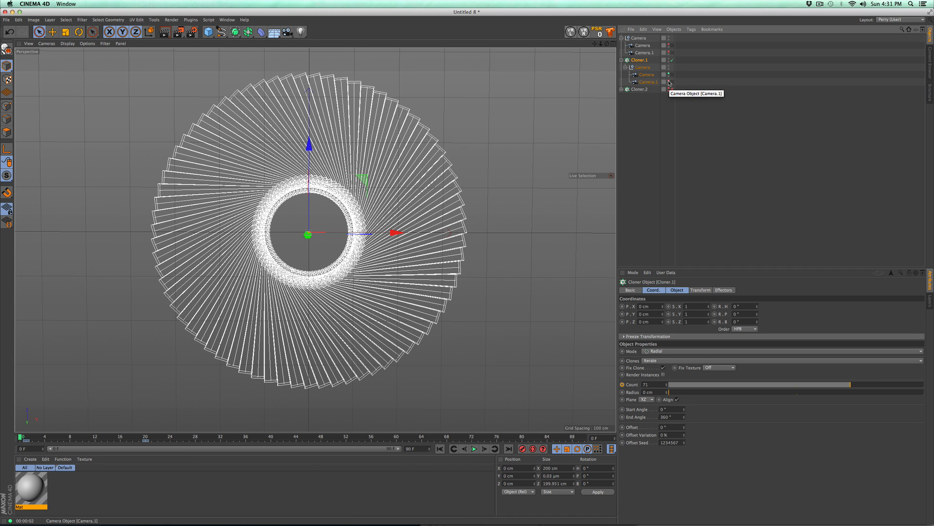
Show Camera.1's clones in Cloner.1 again, and set the radial Cloner's clone count to 71 in the Untitled 9 scene.
{"action": "left_click", "coordinate": [670, 82]}
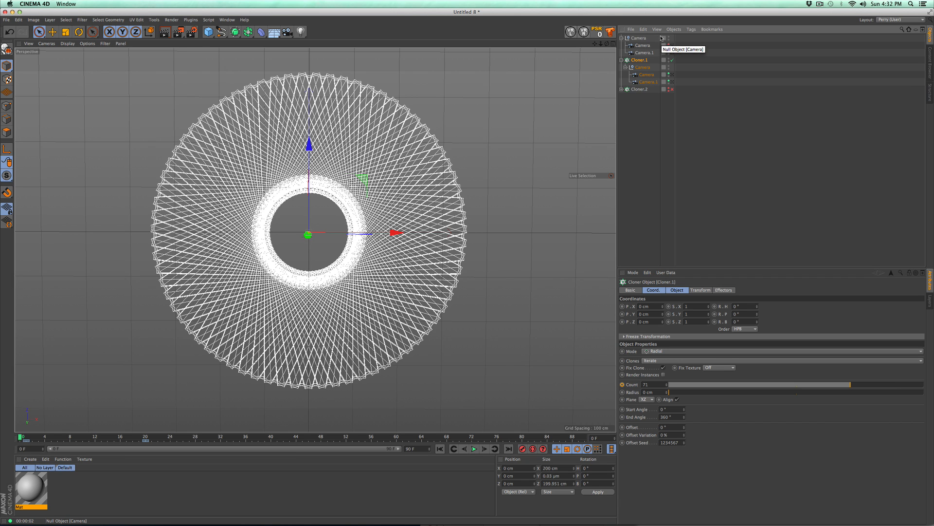
{"action": "left_click", "coordinate": [227, 20]}
{"action": "left_click", "coordinate": [268, 174]}
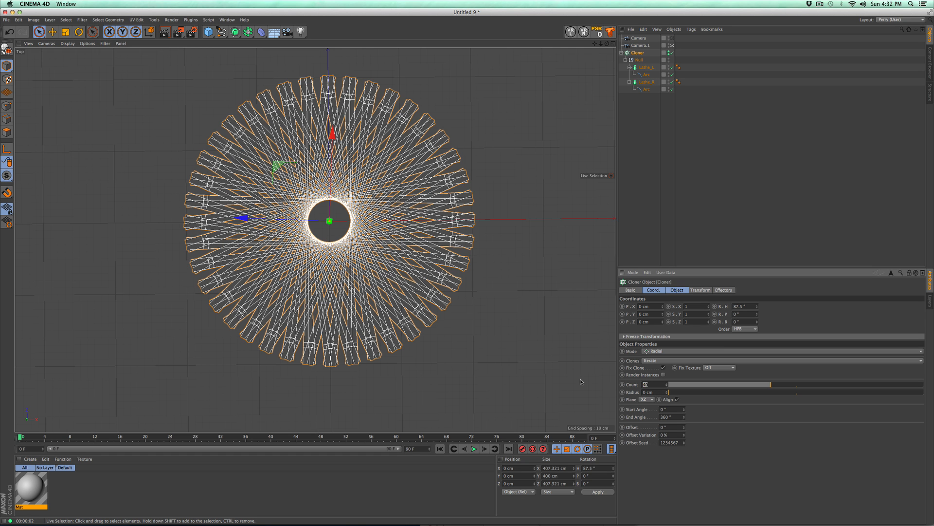
{"action": "type", "text": "71"}
{"action": "key", "text": "Return"}
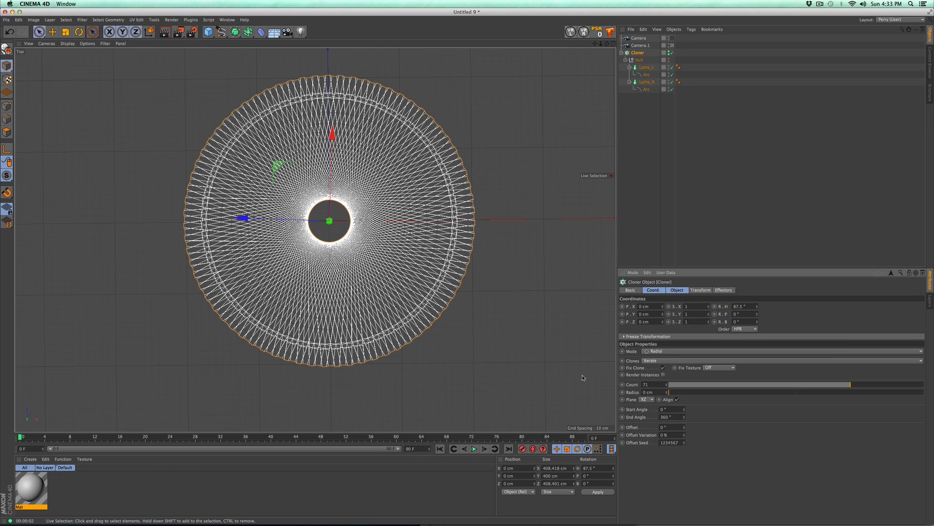
Maximize the perspective view in the Stereo_VR_CAM_Template scene, and switch to the Stereo_VR_CAM_13 scene.
{"action": "left_click", "coordinate": [227, 19]}
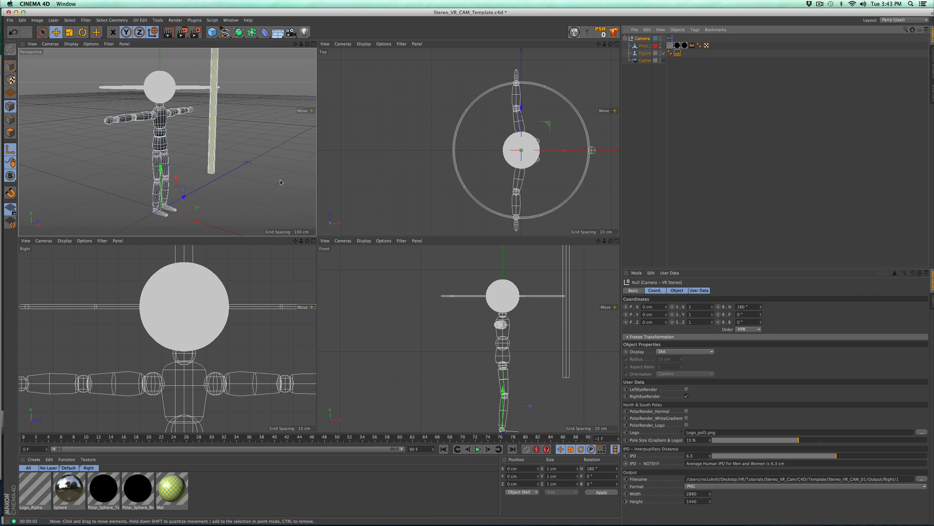
{"action": "middle_click", "coordinate": [263, 169]}
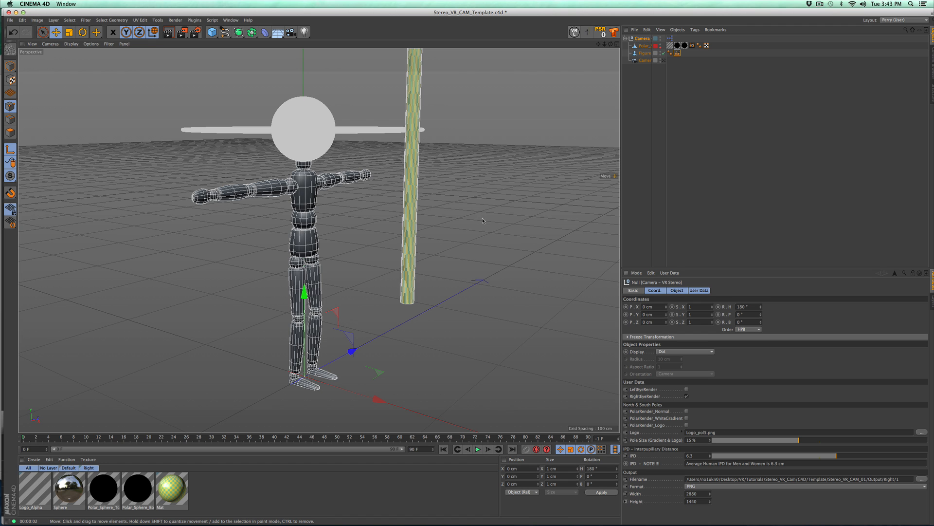
{"action": "left_click", "coordinate": [230, 20]}
{"action": "left_click", "coordinate": [253, 202]}
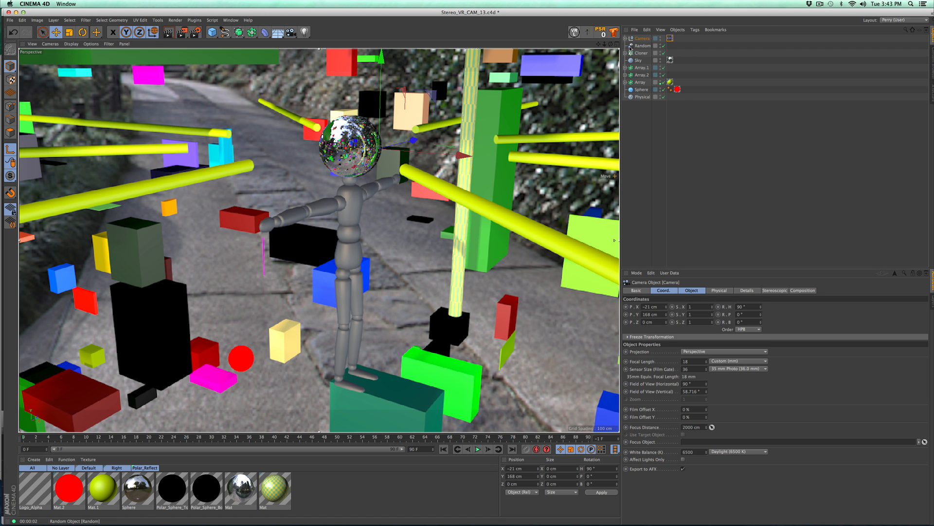
Expand the Camera – VR Stereo null, look through its Camera and return to the editor view.
{"action": "left_click", "coordinate": [625, 38]}
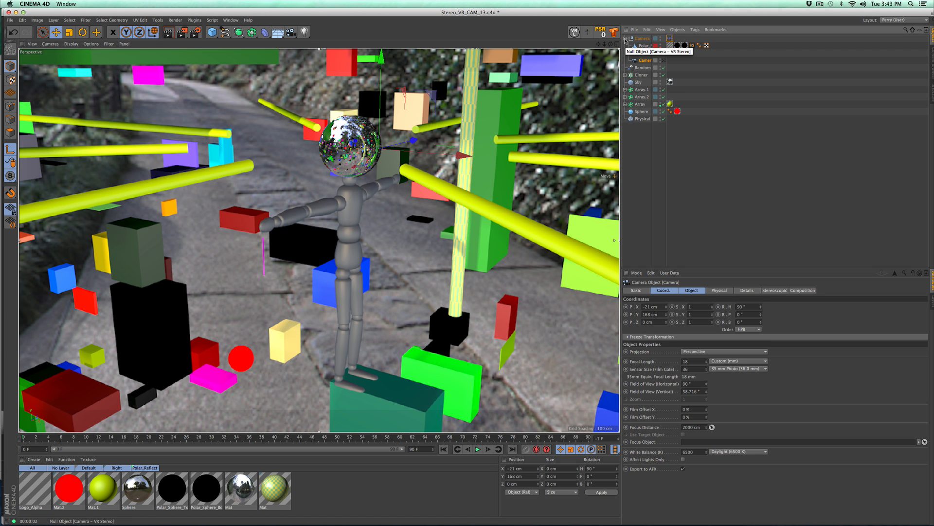
{"action": "left_click", "coordinate": [662, 60]}
{"action": "left_click", "coordinate": [663, 61]}
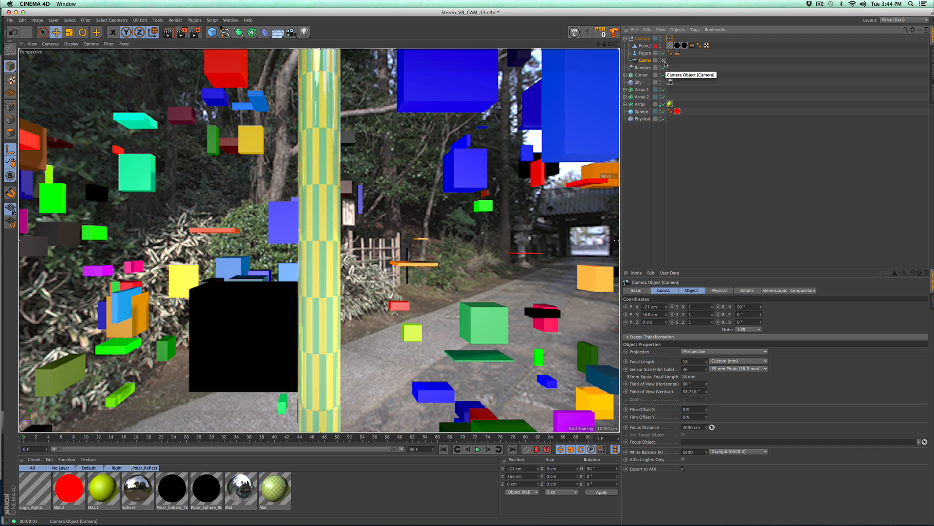
{"action": "left_click", "coordinate": [664, 61]}
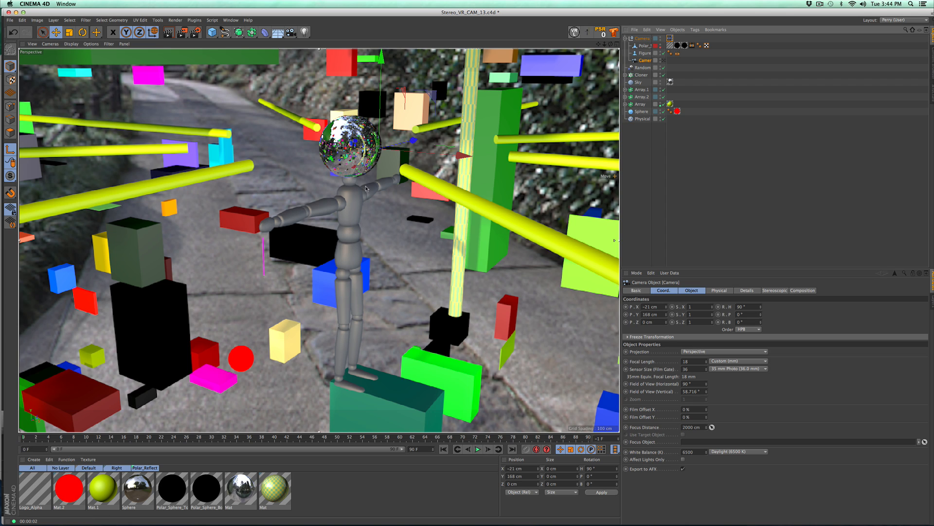
Examine the figure and its reflective head sphere from all sides in the rendered perspective view.
{"action": "left_click_drag", "start_coordinate": [341, 146], "coordinate": [373, 145], "text": "alt"}
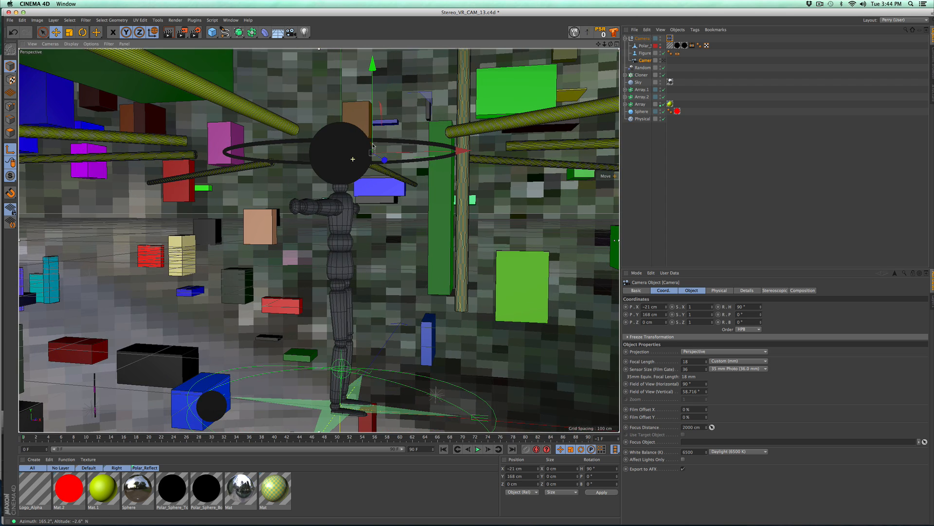
{"action": "key", "text": "super+r"}
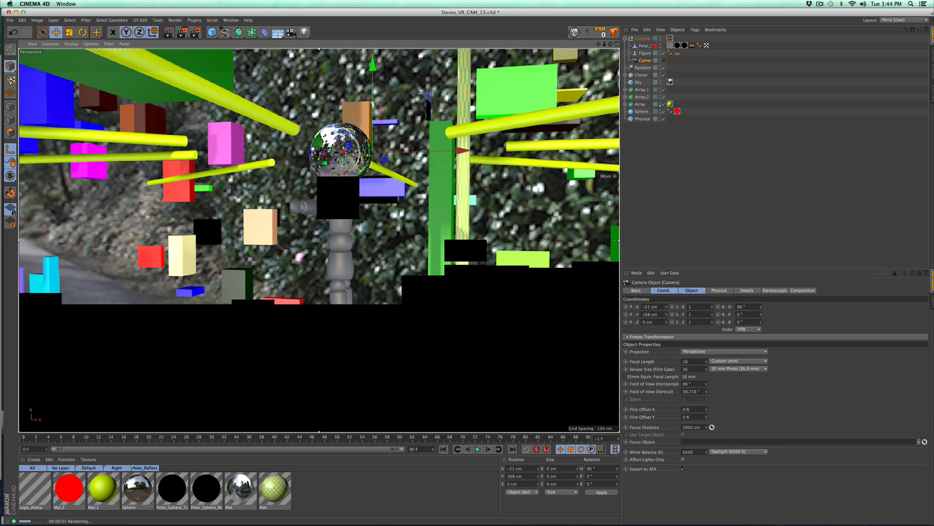
{"action": "left_click_drag", "start_coordinate": [347, 152], "coordinate": [453, 158], "text": "alt"}
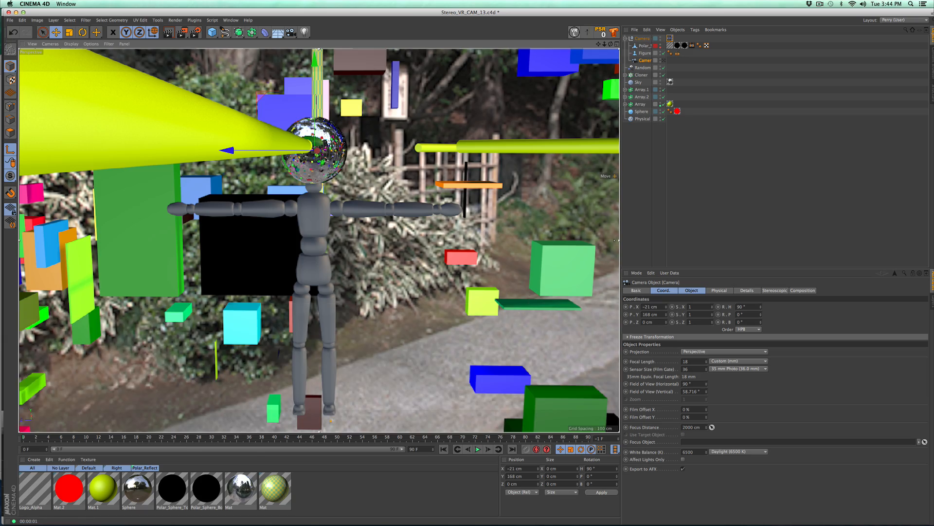
{"action": "mouse_move", "coordinate": [325, 158]}
{"action": "left_mouse_down", "text": "alt"}
{"action": "mouse_move", "coordinate": [369, 145]}
{"action": "mouse_move", "coordinate": [371, 160]}
{"action": "left_mouse_up", "text": "alt"}
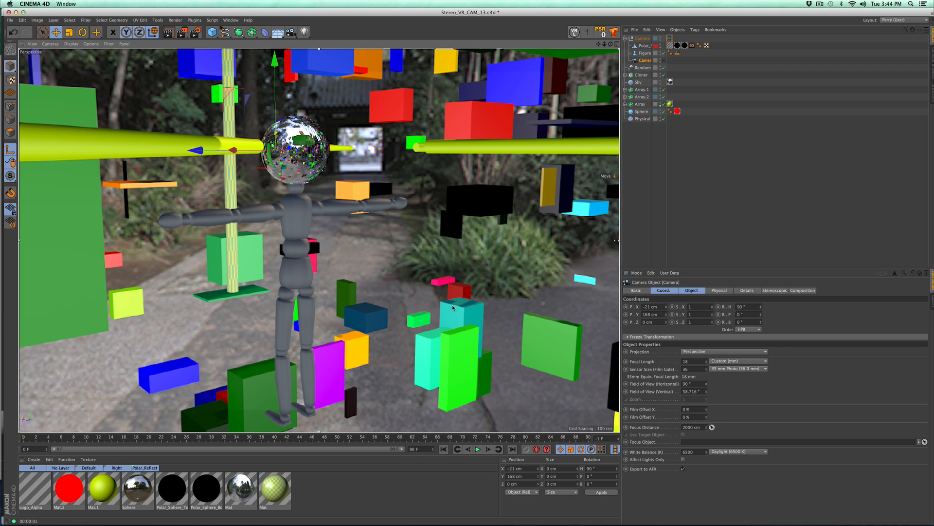
{"action": "left_click_drag", "start_coordinate": [282, 173], "coordinate": [358, 178], "text": "alt"}
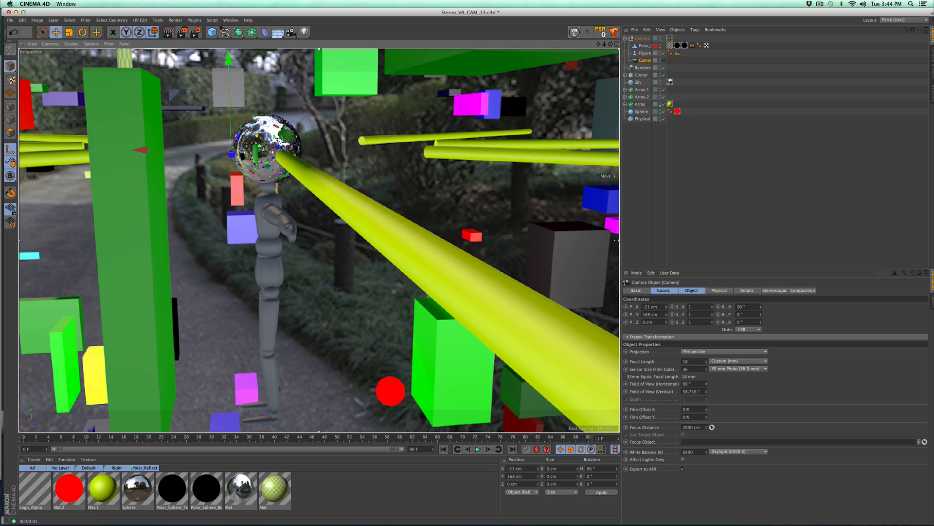
{"action": "left_click_drag", "start_coordinate": [255, 162], "coordinate": [315, 165], "text": "alt"}
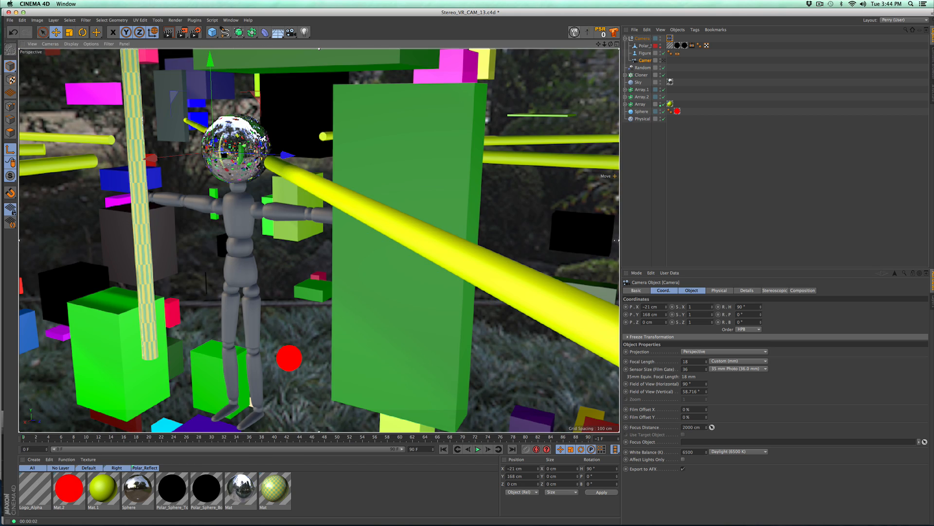
{"action": "mouse_move", "coordinate": [234, 164]}
{"action": "left_mouse_down", "text": "alt"}
{"action": "mouse_move", "coordinate": [271, 174]}
{"action": "mouse_move", "coordinate": [130, 149]}
{"action": "left_mouse_up", "text": "alt"}
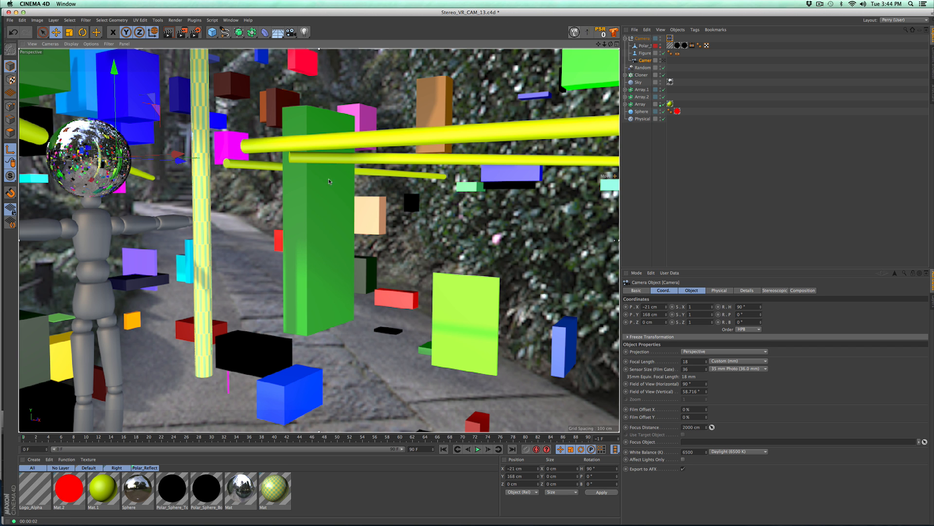
{"action": "left_click_drag", "start_coordinate": [329, 182], "coordinate": [493, 187], "text": "alt"}
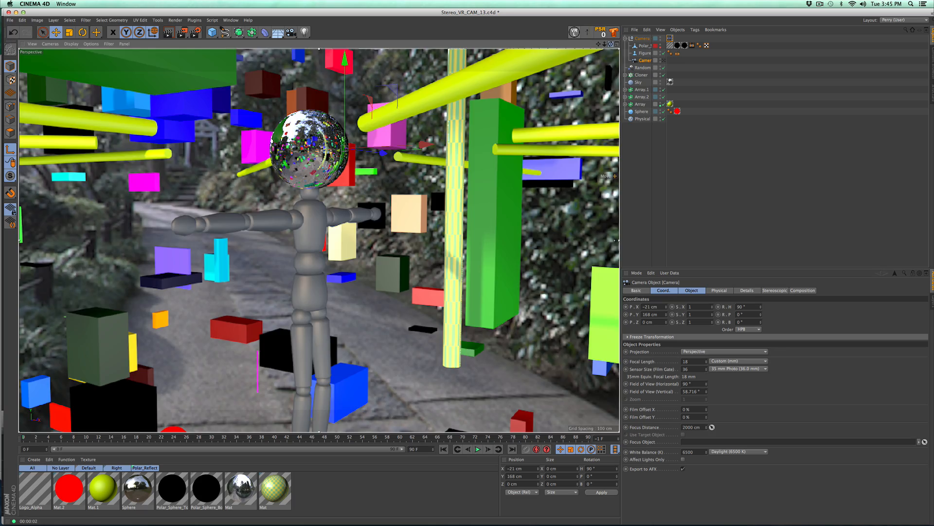
Examine the figure from directly below in the rendered view, and return to a level view of its upper body.
{"action": "mouse_move", "coordinate": [610, 43]}
{"action": "left_mouse_down"}
{"action": "mouse_move", "coordinate": [598, 20]}
{"action": "mouse_move", "coordinate": [603, 39]}
{"action": "mouse_move", "coordinate": [596, 34]}
{"action": "mouse_move", "coordinate": [612, 50]}
{"action": "left_mouse_up"}
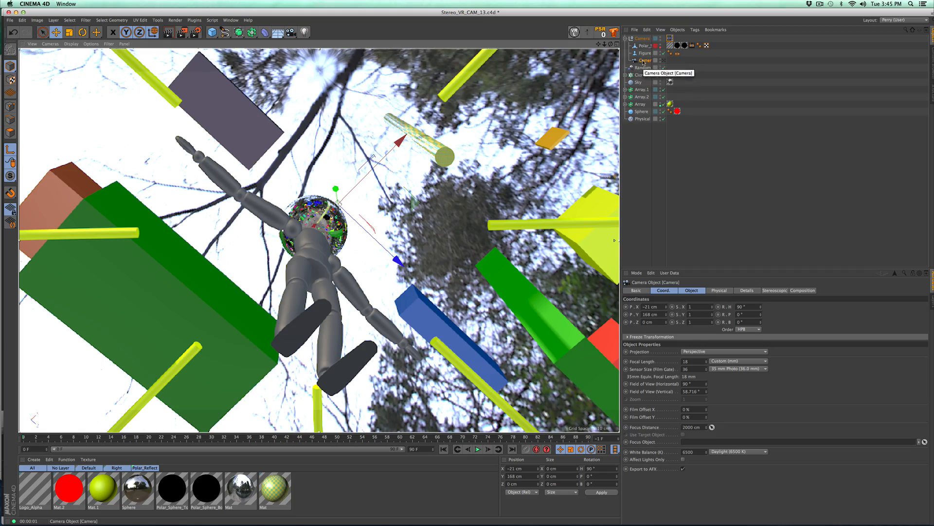
{"action": "left_click_drag", "start_coordinate": [612, 45], "coordinate": [556, 27]}
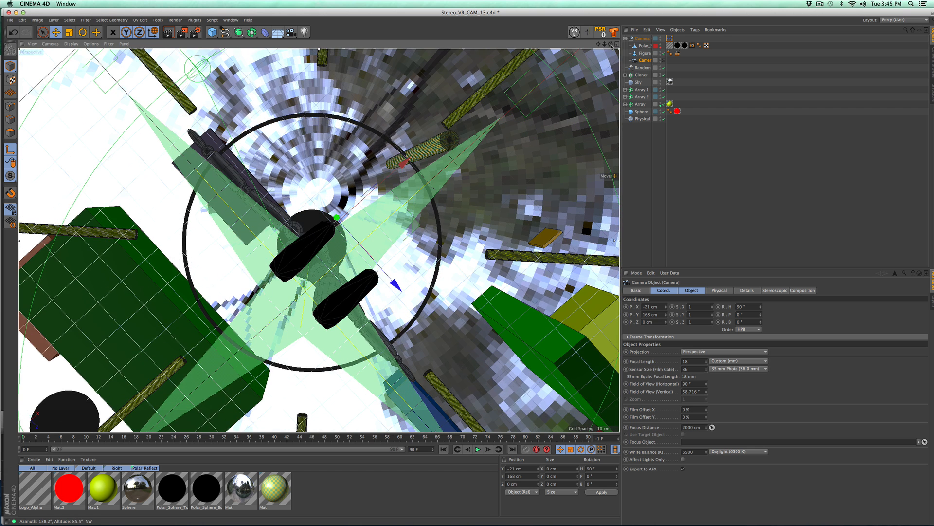
{"action": "key", "text": "ctrl+r"}
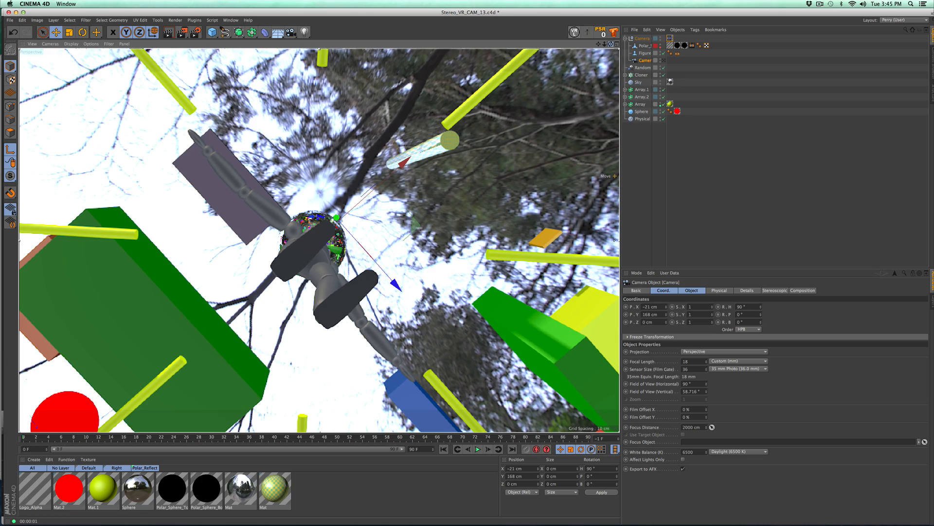
{"action": "left_click_drag", "start_coordinate": [610, 44], "coordinate": [538, 46]}
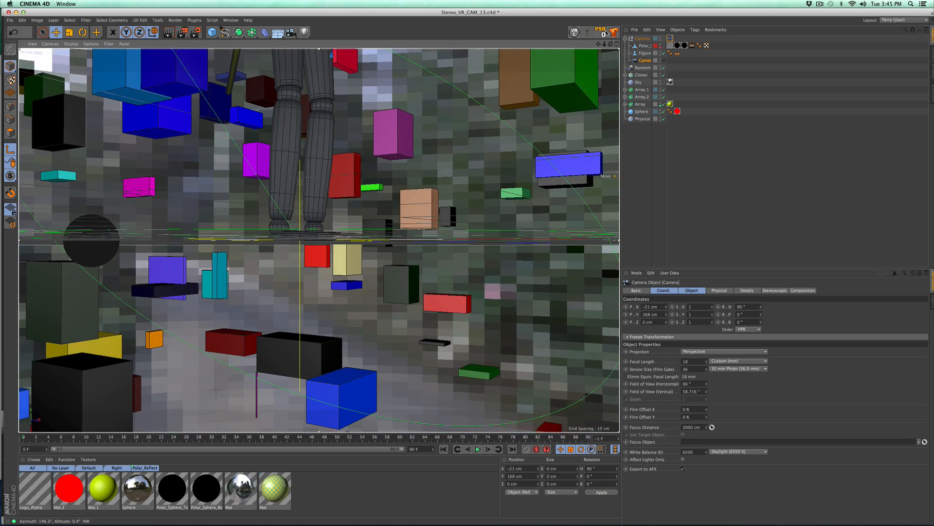
{"action": "left_click_drag", "start_coordinate": [598, 44], "coordinate": [598, 146]}
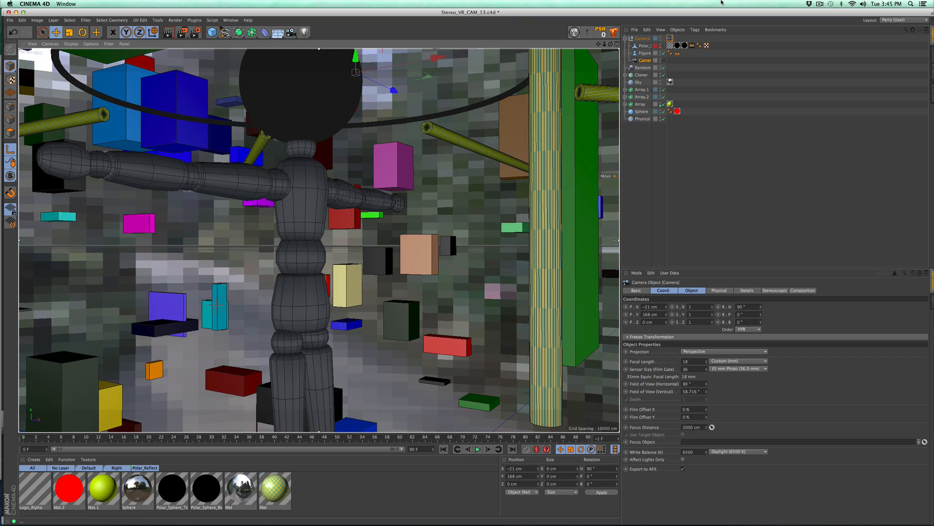
{"action": "left_click_drag", "start_coordinate": [721, 3], "coordinate": [471, 121]}
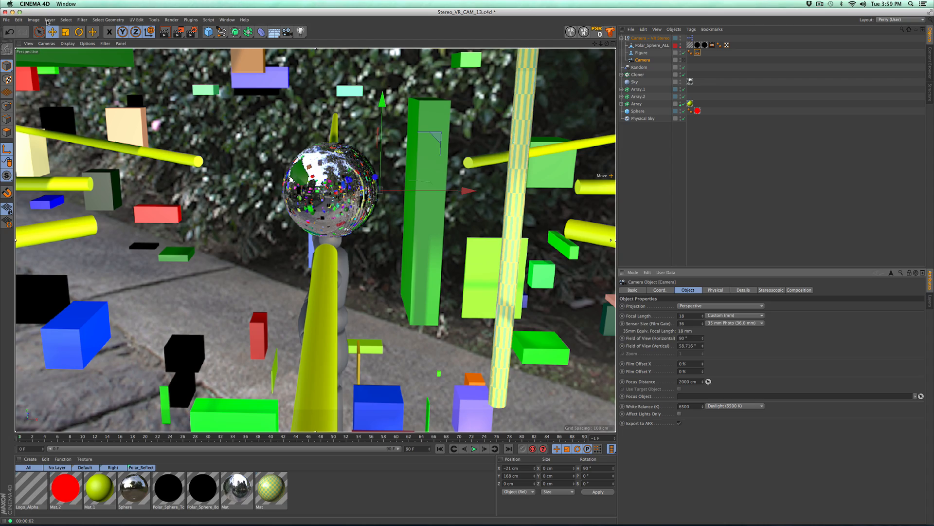
In the Stereo_VR_CAM_Template scene, widen the object name column and check the Camera – VR Stereo null's children and user data.
{"action": "left_click", "coordinate": [222, 22]}
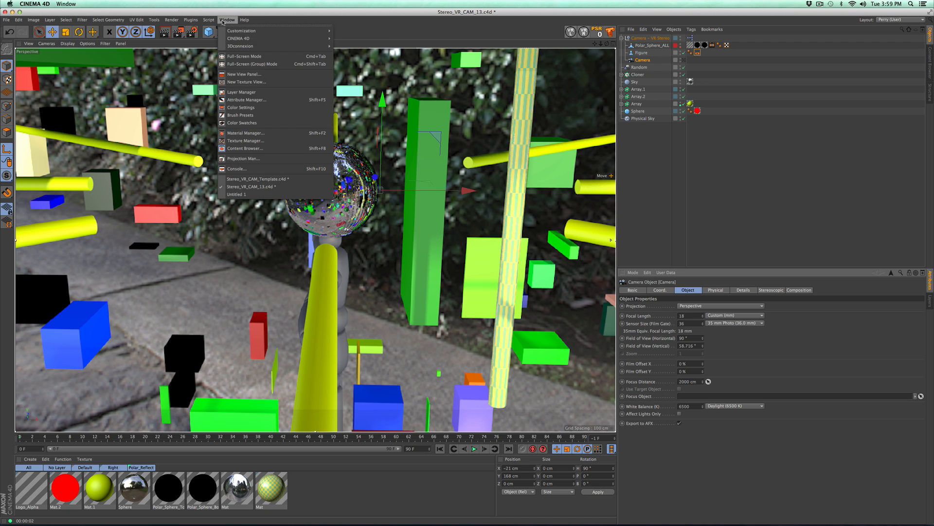
{"action": "left_click", "coordinate": [257, 179]}
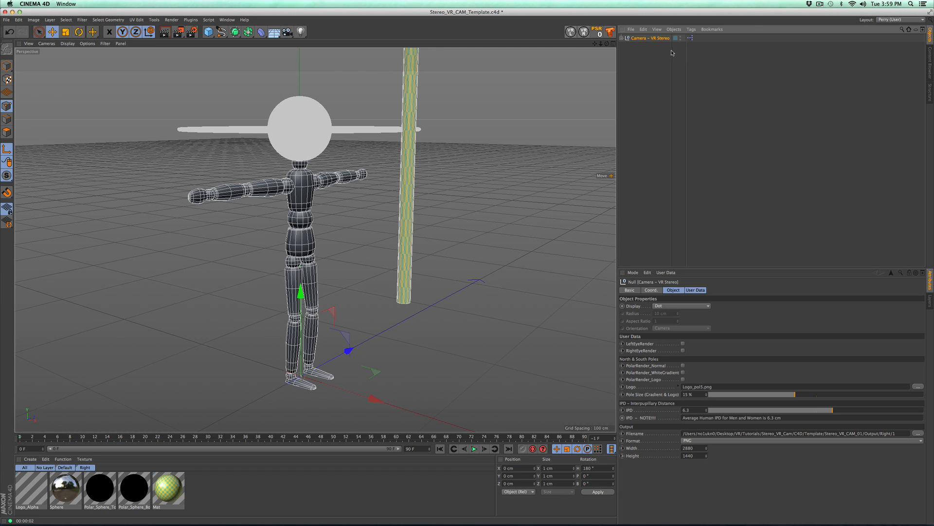
{"action": "left_click_drag", "start_coordinate": [686, 54], "coordinate": [709, 55]}
{"action": "left_click", "coordinate": [621, 37]}
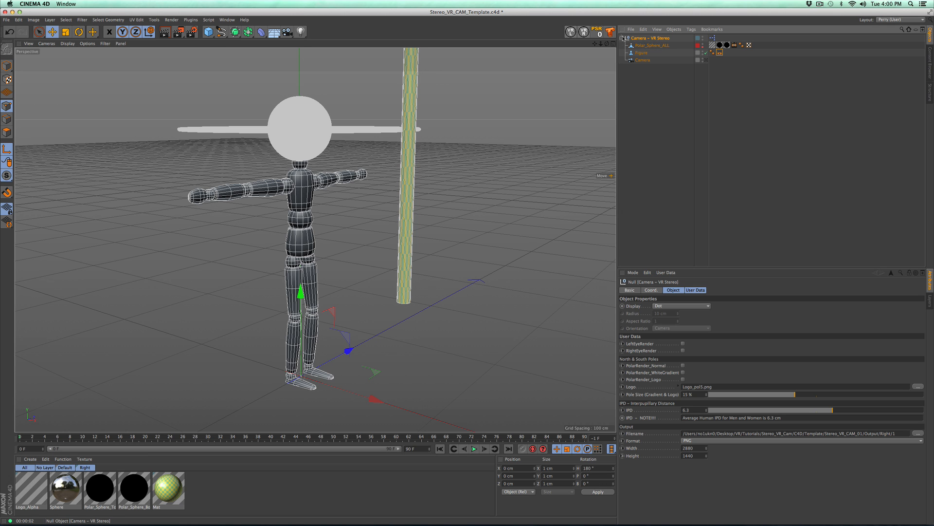
{"action": "left_click", "coordinate": [622, 38]}
{"action": "left_click", "coordinate": [648, 53]}
{"action": "left_click", "coordinate": [656, 39]}
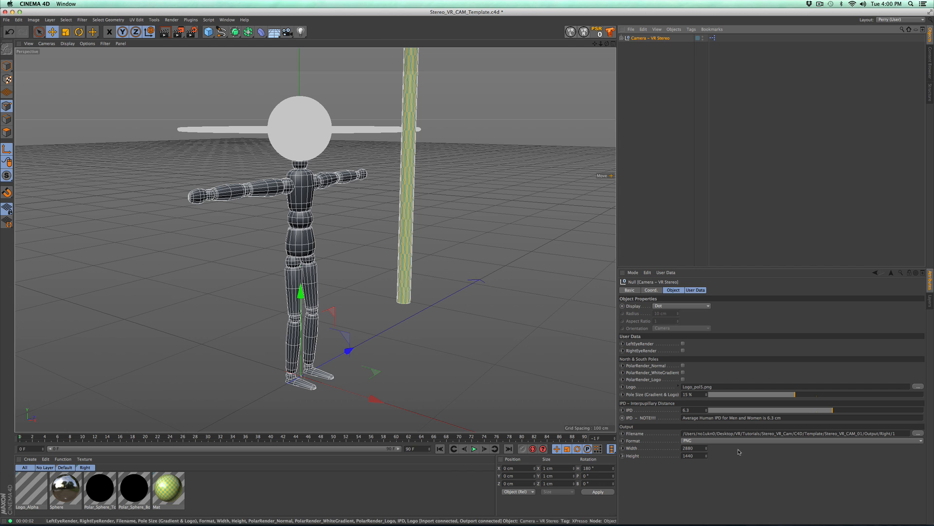
Look through the Camera inside the template's Camera – VR Stereo null, and return to the perspective view.
{"action": "left_click", "coordinate": [622, 38]}
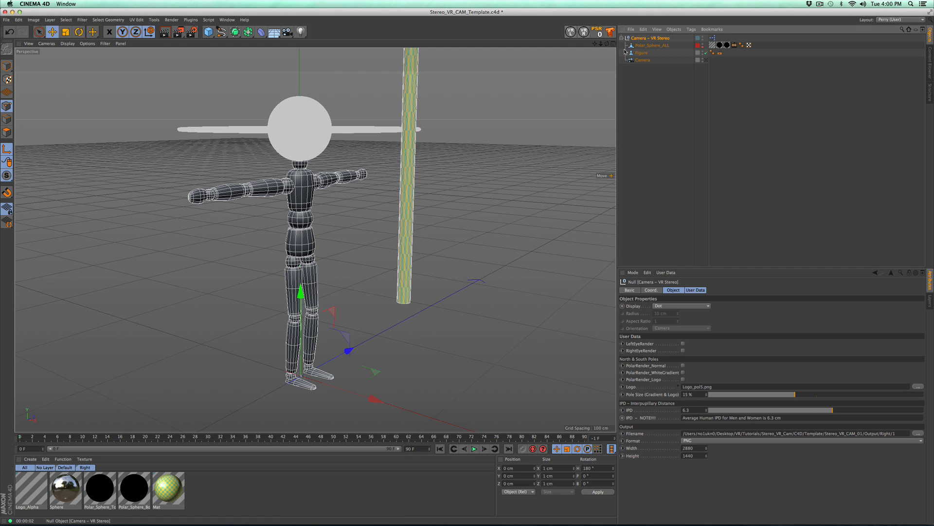
{"action": "left_click", "coordinate": [707, 62]}
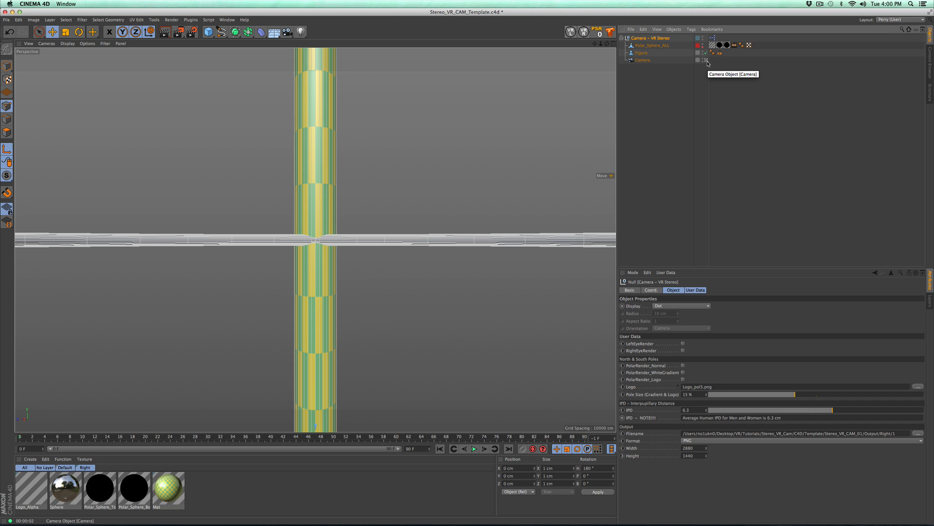
{"action": "left_click", "coordinate": [707, 60]}
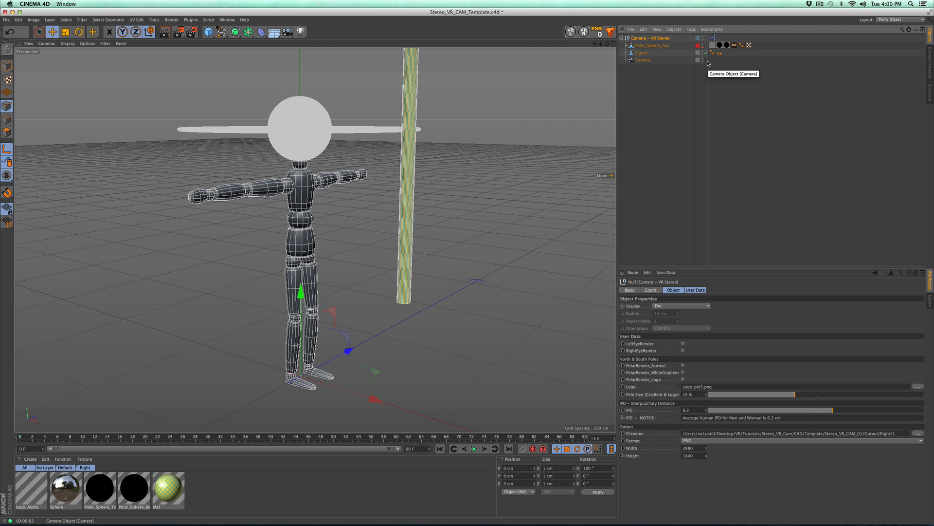
Inspect the attributes of the Figure and Polar_Sphere_ALL objects, and switch back to the Stereo_VR_CAM_13 scene.
{"action": "left_click", "coordinate": [707, 54]}
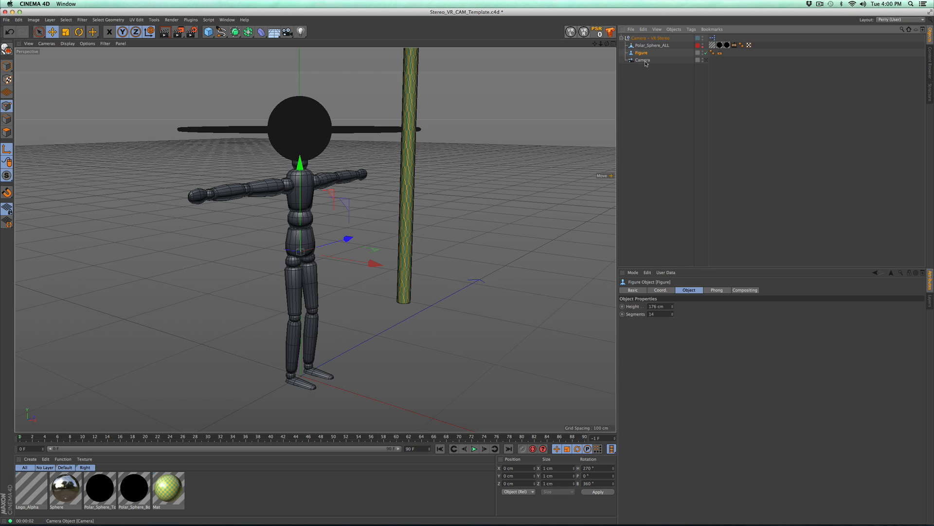
{"action": "left_click", "coordinate": [707, 54]}
{"action": "left_click", "coordinate": [705, 54]}
{"action": "left_click", "coordinate": [658, 46]}
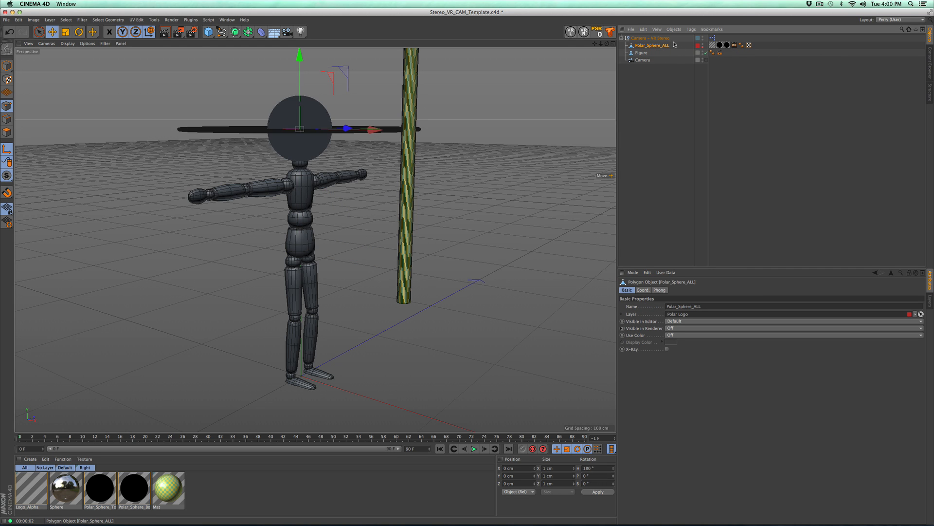
{"action": "left_click", "coordinate": [622, 38]}
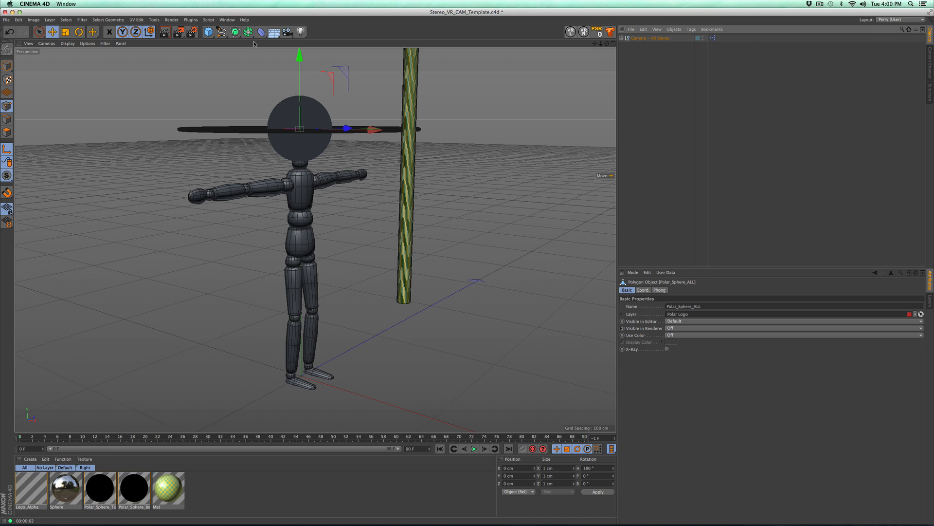
{"action": "left_click", "coordinate": [227, 20]}
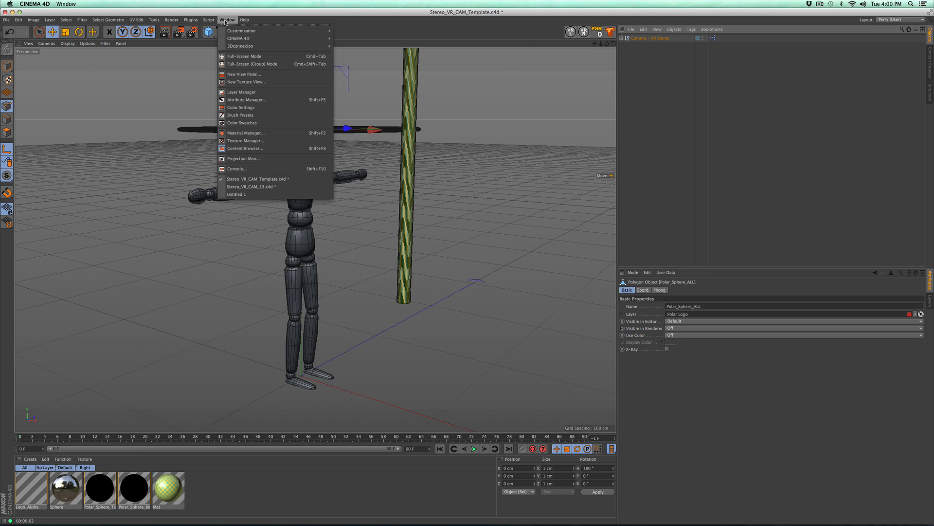
{"action": "left_click", "coordinate": [278, 191]}
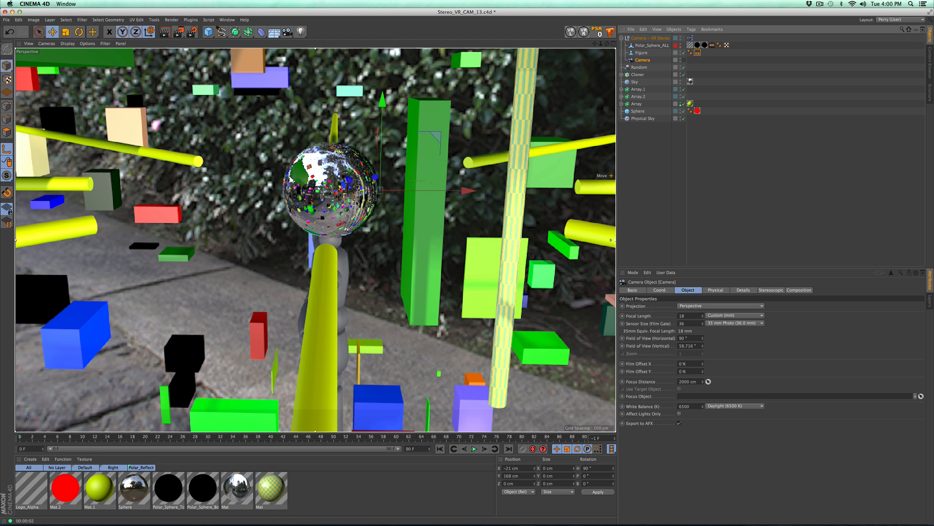
Select the Camera – VR Stereo null, and switch its user data from RightEyeRender to LeftEyeRender.
{"action": "left_click", "coordinate": [651, 38]}
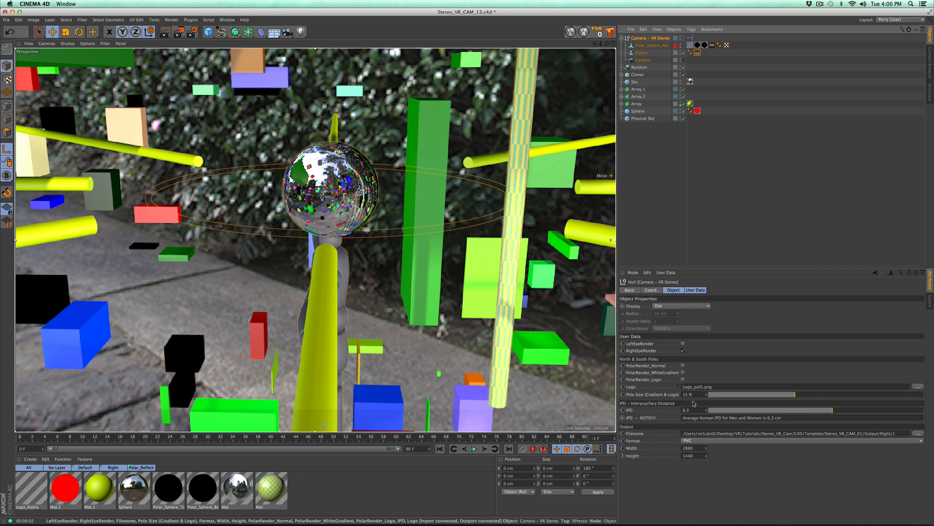
{"action": "left_click", "coordinate": [683, 351]}
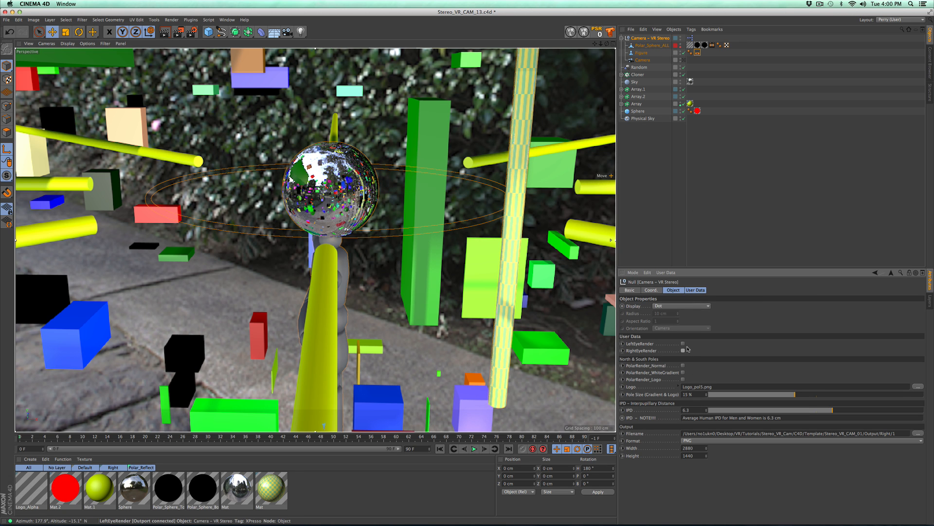
{"action": "left_click", "coordinate": [683, 343]}
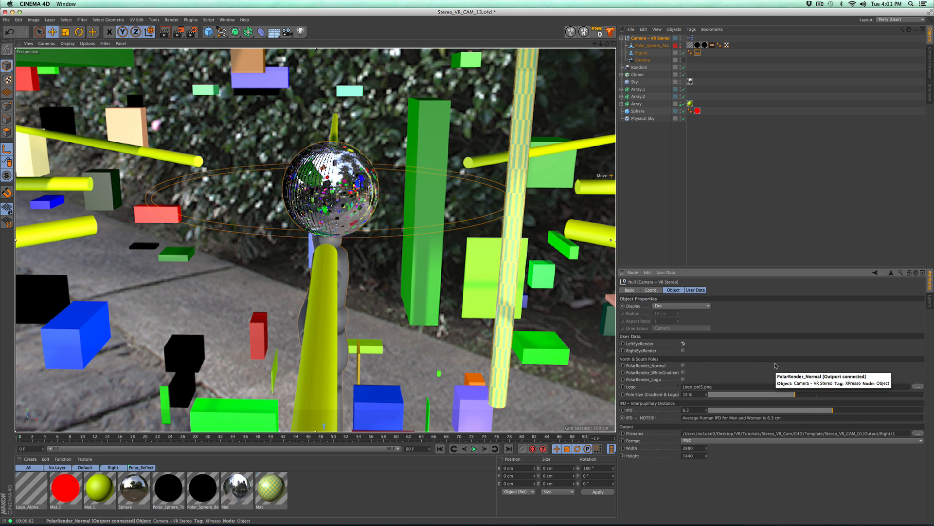
Switch to Finder, expand the Output folder in VRstereoCam_Master to see its subfolders, and return to Cinema 4D.
{"action": "key", "text": "super+Tab"}
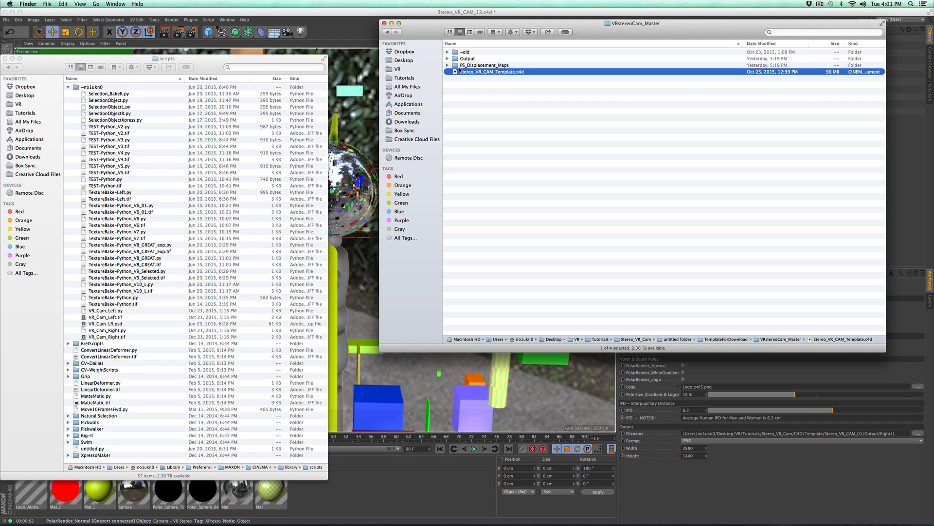
{"action": "left_click", "coordinate": [448, 58]}
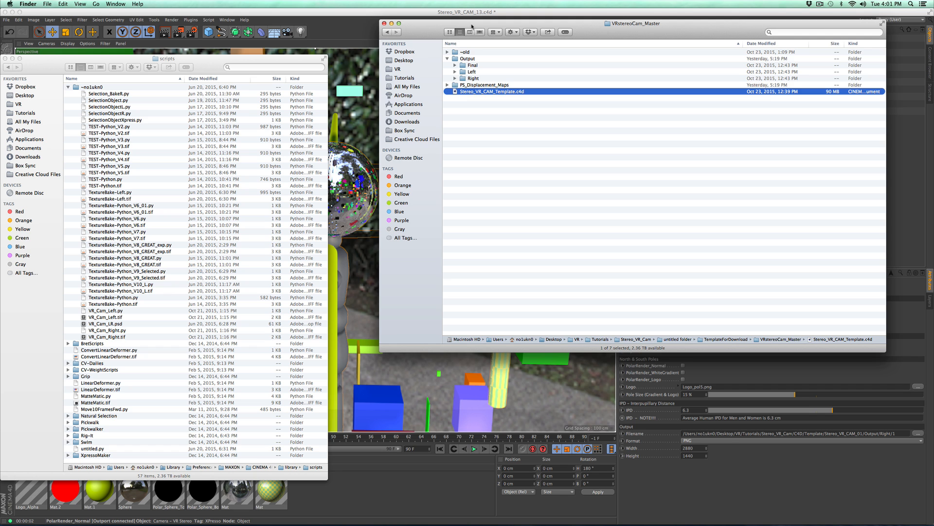
{"action": "left_click", "coordinate": [498, 39]}
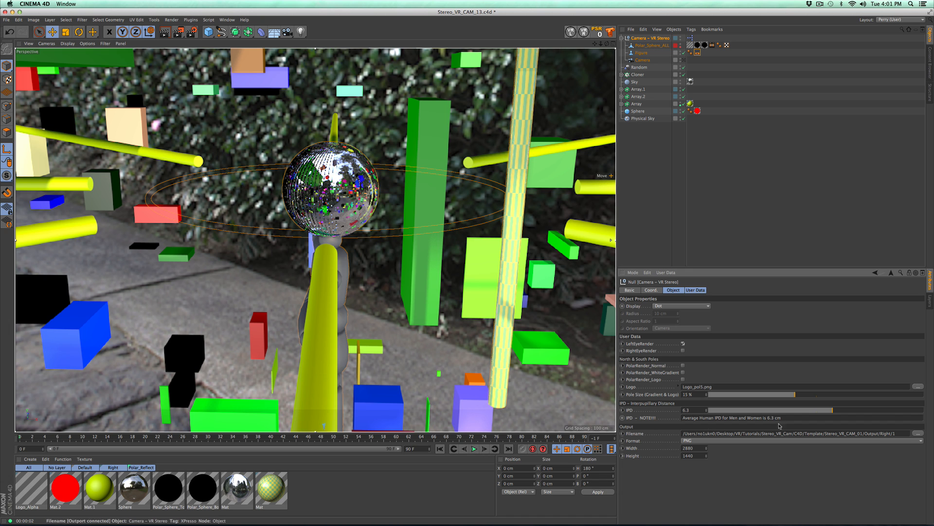
Set the null's output Filename to 1 inside the Output/Left folder of Stereo_VR_CAM_01.
{"action": "left_click", "coordinate": [918, 434]}
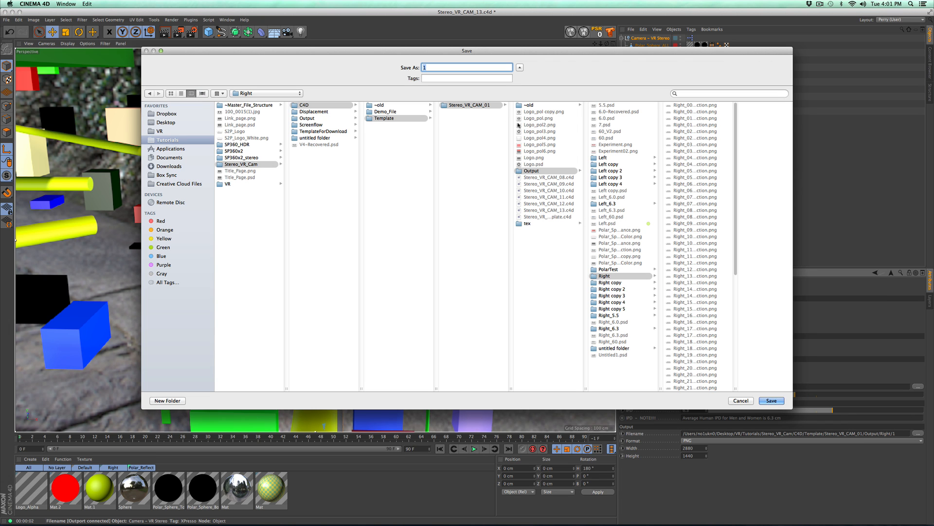
{"action": "left_click", "coordinate": [603, 158]}
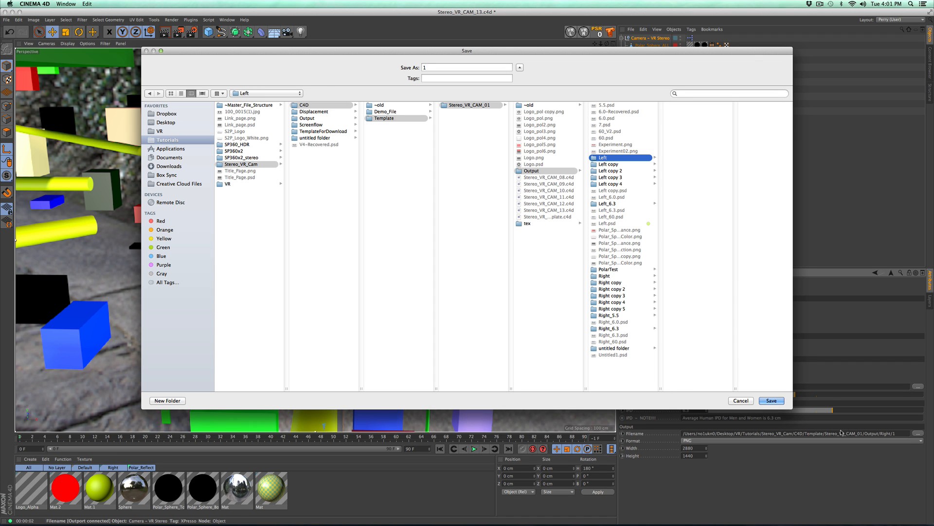
{"action": "left_click", "coordinate": [777, 402]}
{"action": "key", "text": "shift+r"}
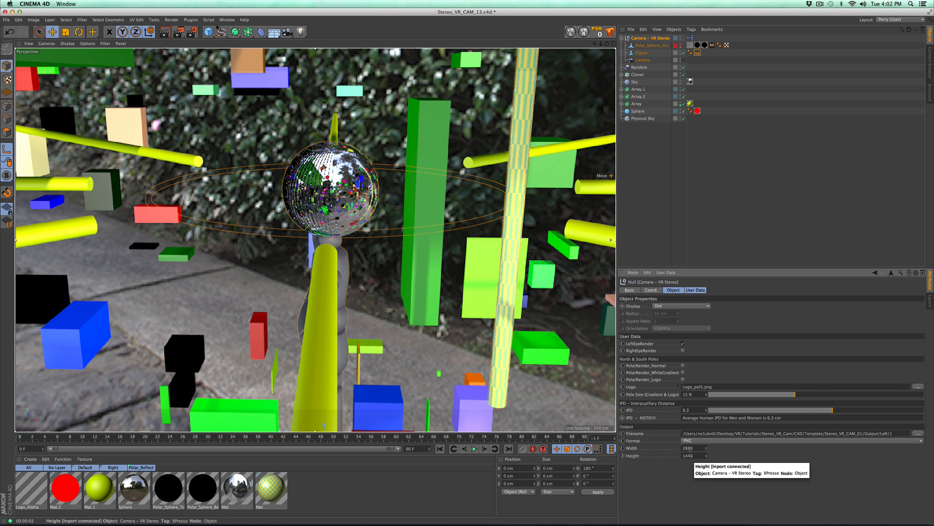
Try a different output width, and set the width back to 2880.
{"action": "double_click", "coordinate": [687, 448]}
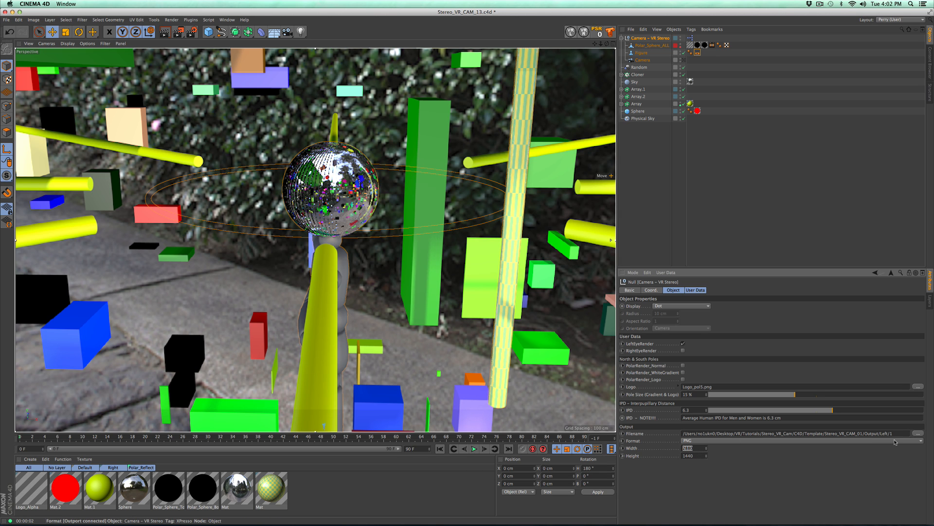
{"action": "type", "text": "1448"}
{"action": "key", "text": "Return"}
{"action": "left_click_drag", "start_coordinate": [697, 448], "coordinate": [648, 453]}
{"action": "type", "text": "288"}
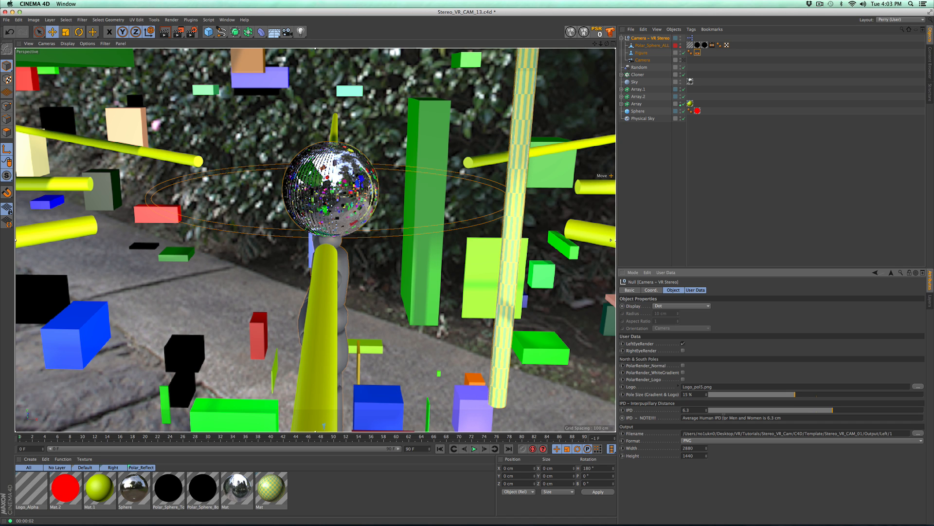
Turn off LeftEyeRender, review the VR_Cam_Left script in an enlarged Script Manager window, and close it.
{"action": "left_click", "coordinate": [683, 343]}
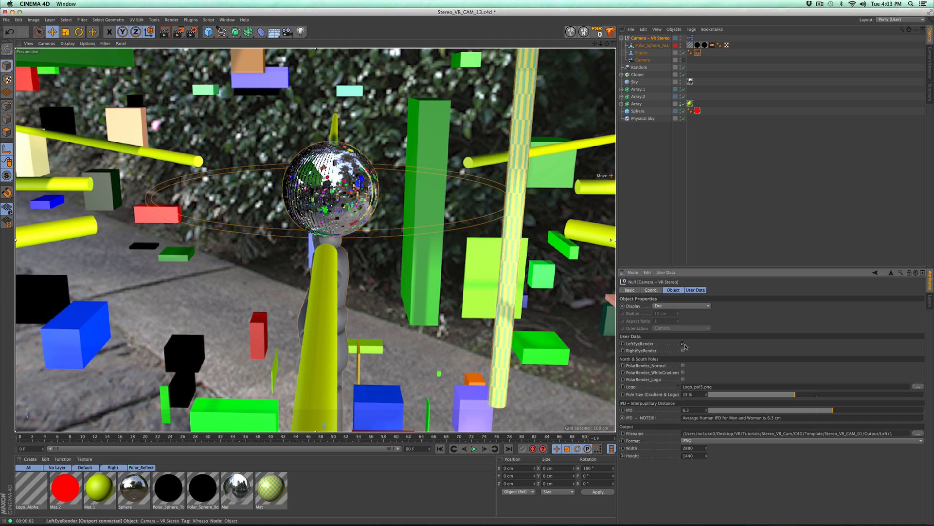
{"action": "left_click", "coordinate": [571, 33]}
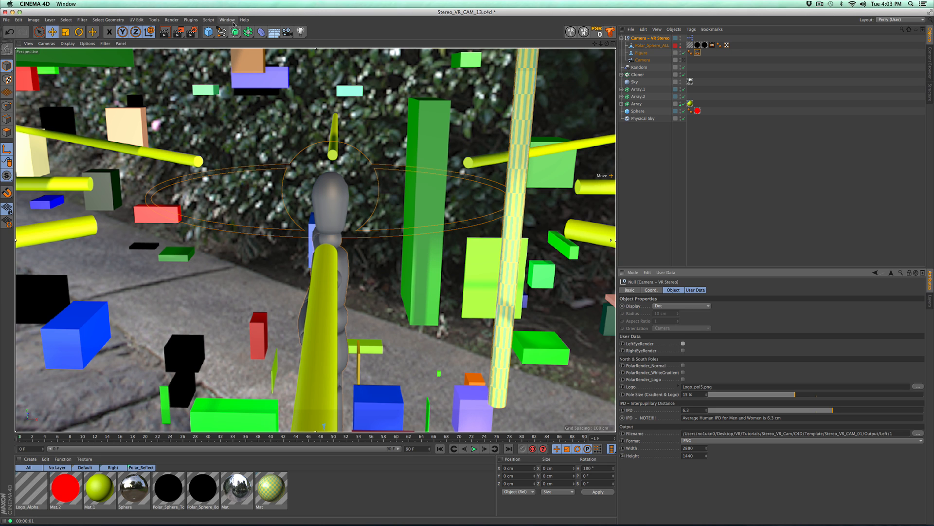
{"action": "left_click", "coordinate": [210, 20]}
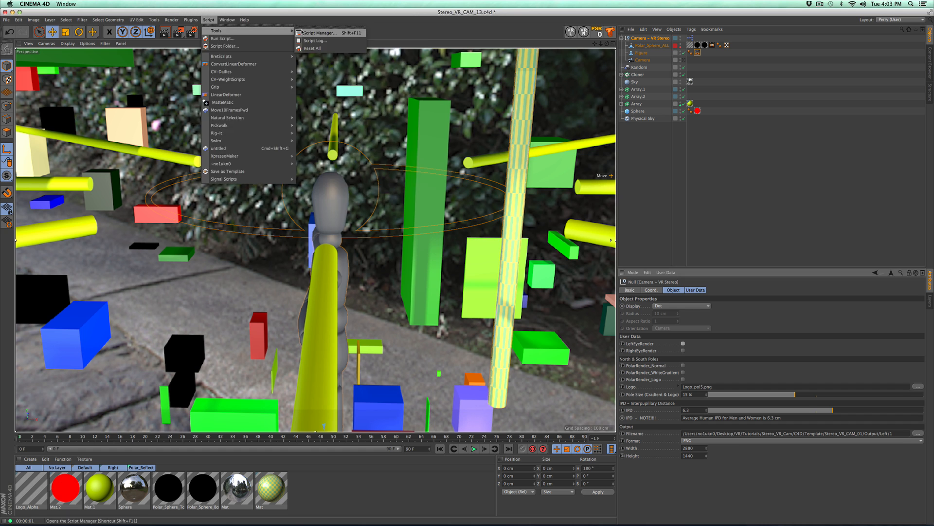
{"action": "left_click", "coordinate": [321, 34]}
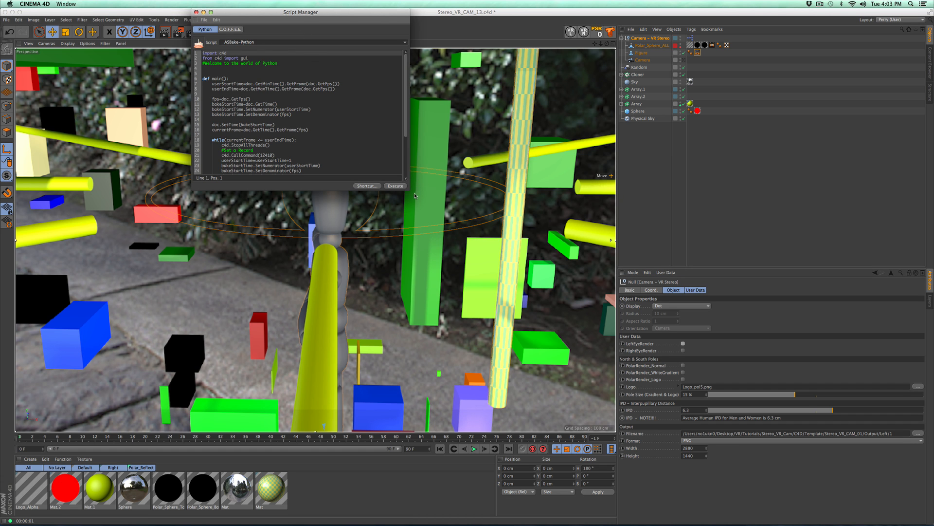
{"action": "left_click_drag", "start_coordinate": [410, 190], "coordinate": [484, 315]}
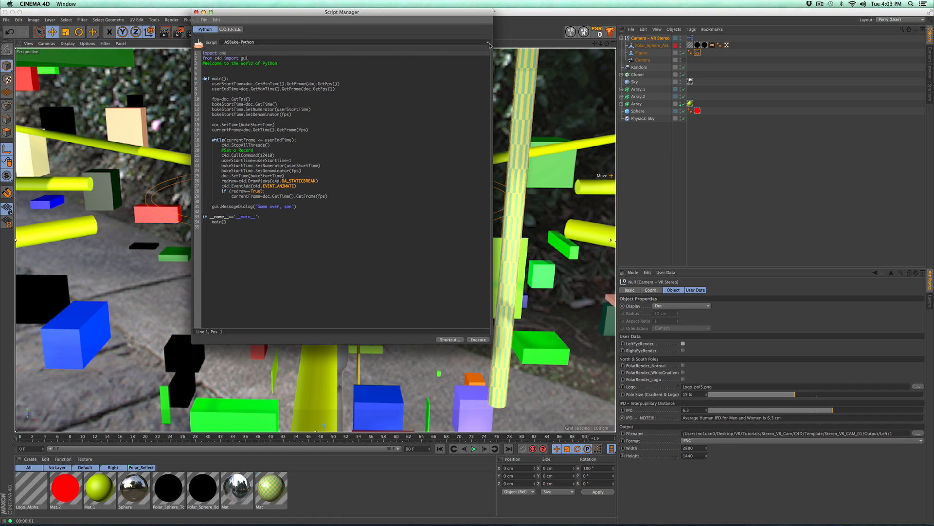
{"action": "left_click", "coordinate": [469, 42]}
{"action": "mouse_move", "coordinate": [414, 520]}
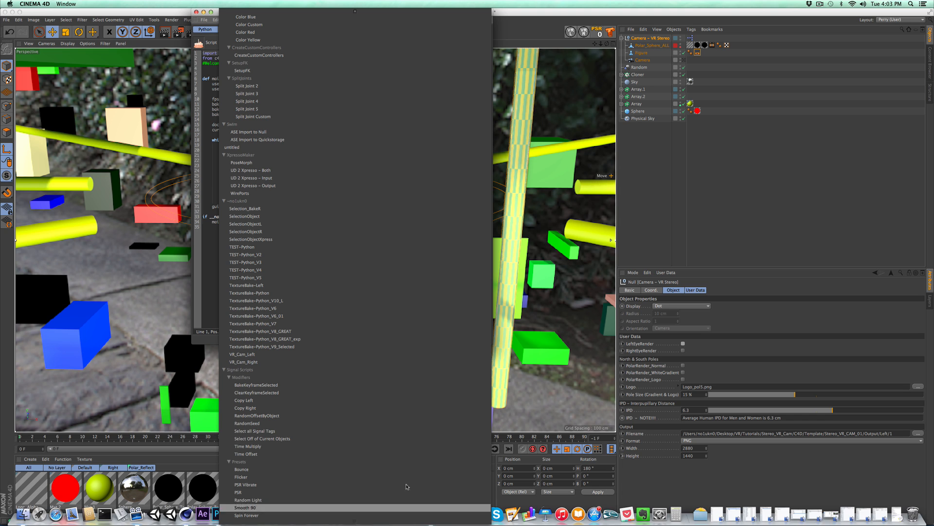
{"action": "left_click", "coordinate": [377, 355]}
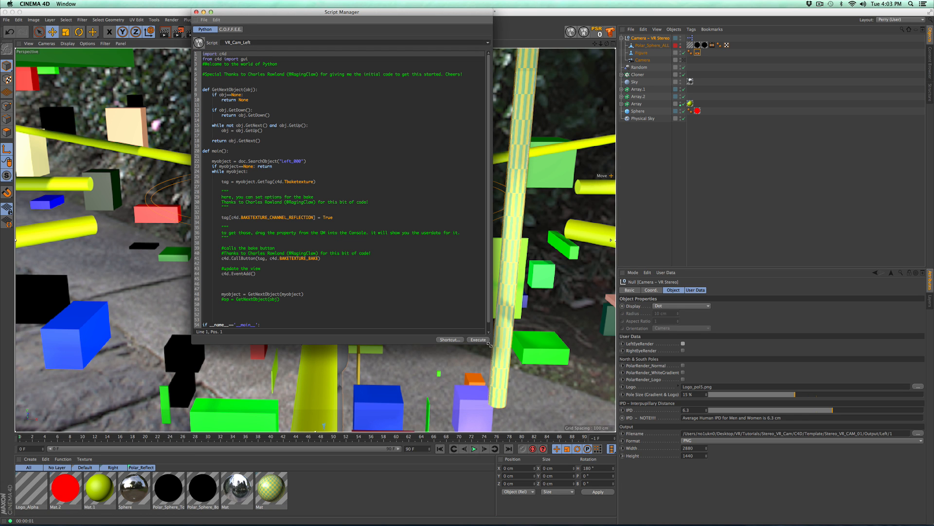
{"action": "left_click_drag", "start_coordinate": [489, 344], "coordinate": [528, 404]}
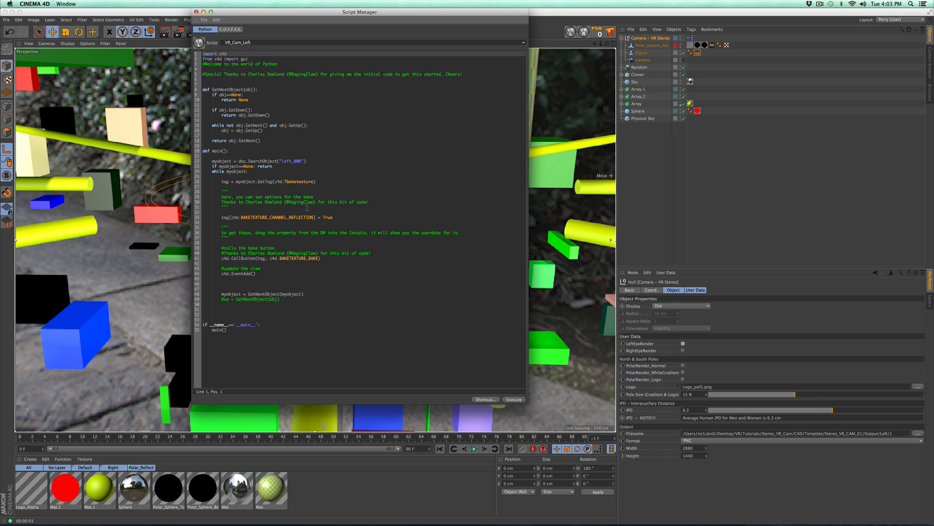
{"action": "left_click", "coordinate": [197, 12]}
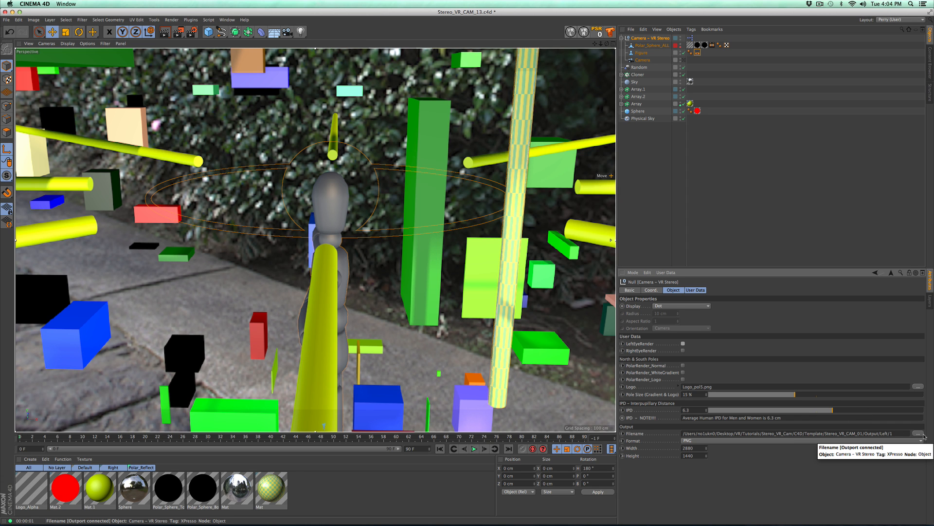
Turn LeftEyeRender back on, and confirm the Output/Left folder with the name 1 as the output Filename.
{"action": "left_click", "coordinate": [683, 343]}
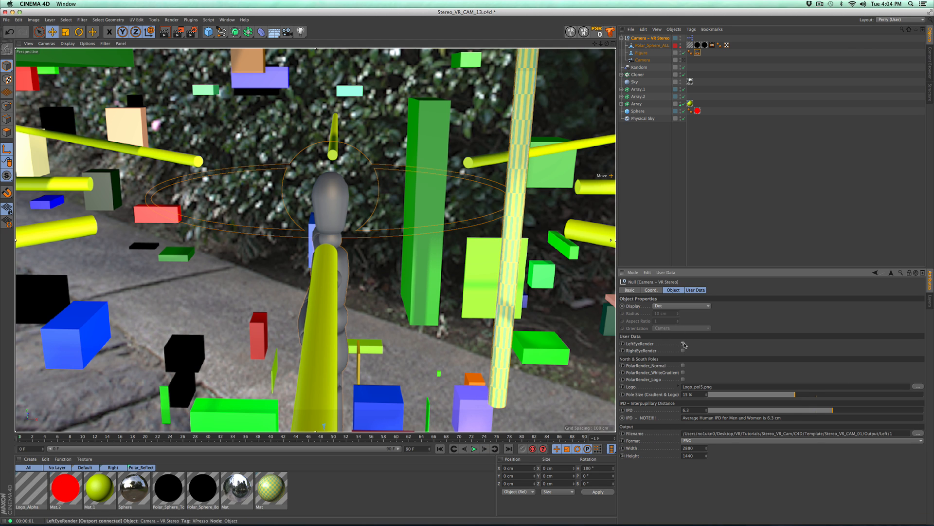
{"action": "key", "text": "super+r"}
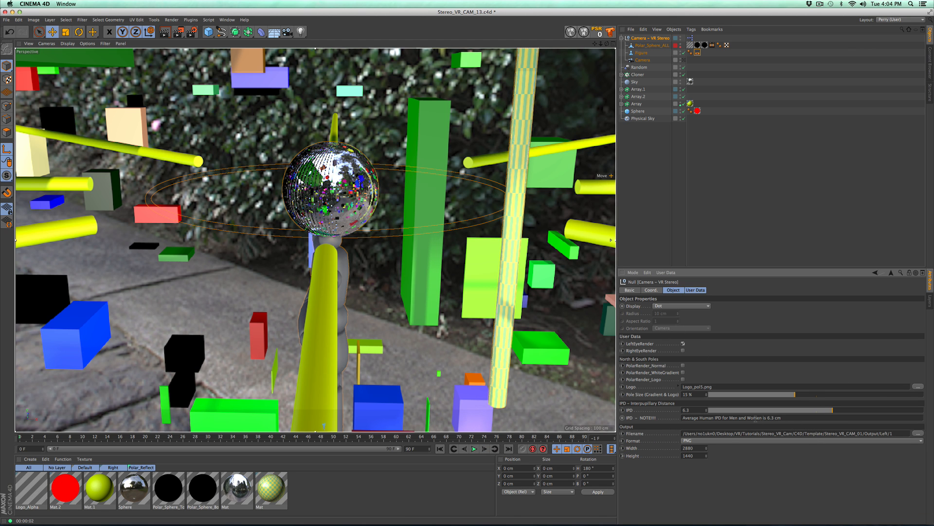
{"action": "left_click", "coordinate": [917, 433]}
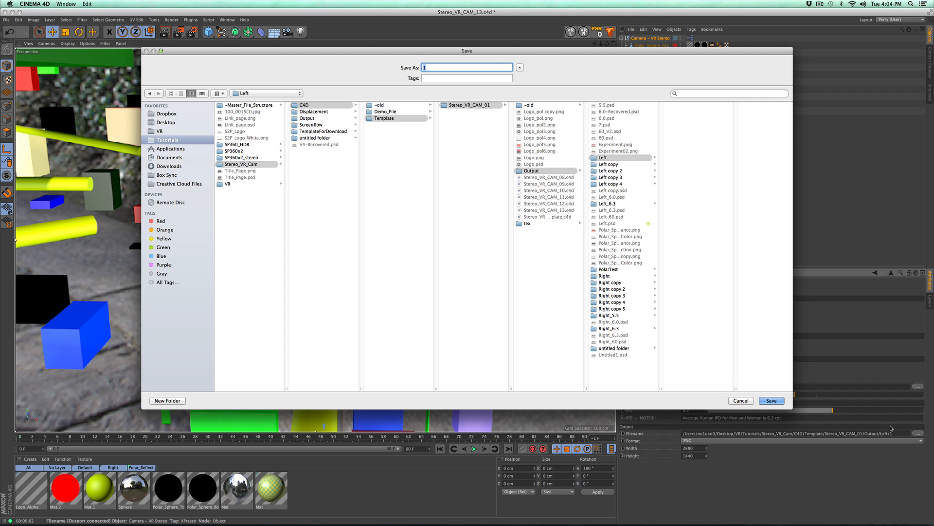
{"action": "left_click", "coordinate": [612, 158]}
{"action": "left_click", "coordinate": [778, 400]}
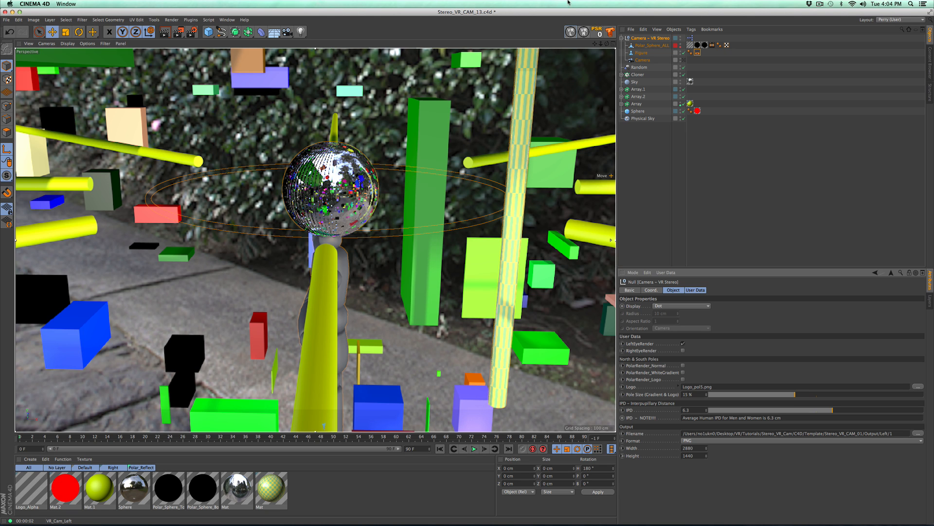
{"action": "left_click", "coordinate": [820, 4]}
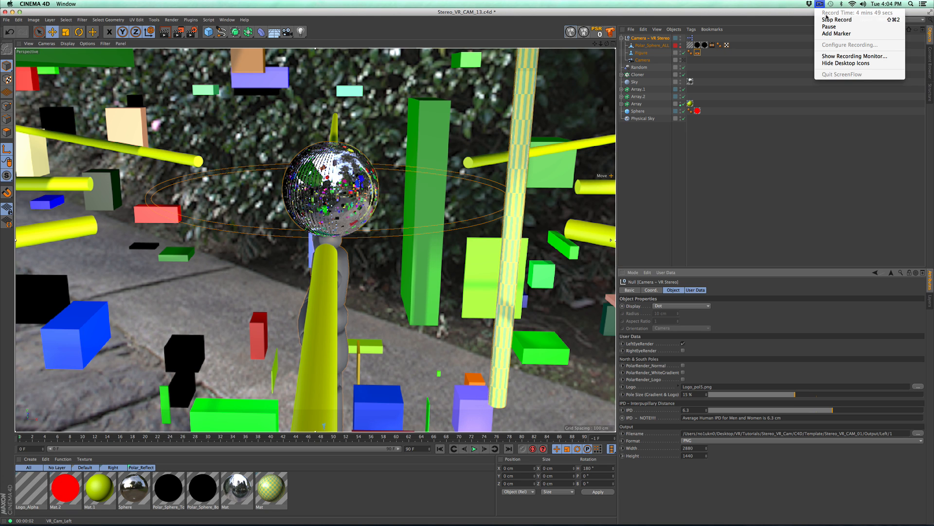
{"action": "left_click", "coordinate": [827, 19]}
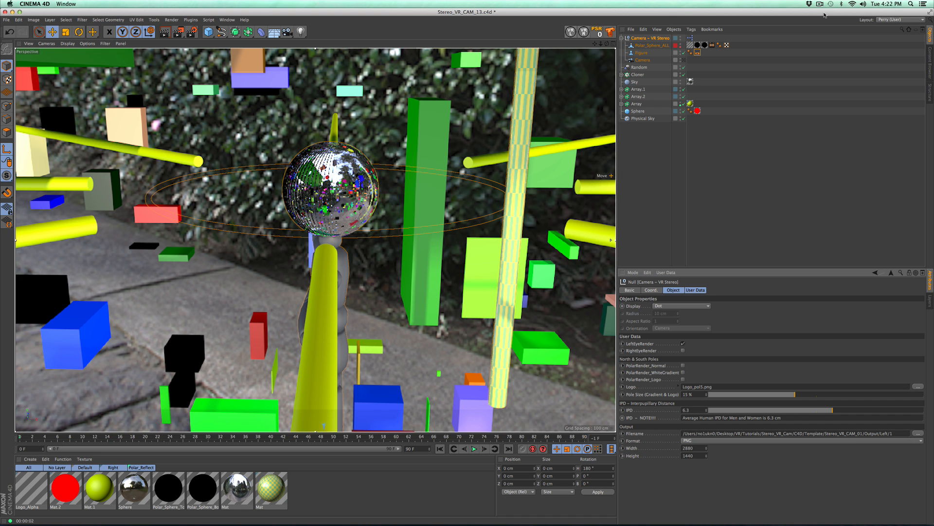
Switch to Finder, preview the baked strips in the Left folder from Left_000Reflection.png to Left_125Reflection.png, and return to Cinema 4D.
{"action": "key", "text": "super+Tab"}
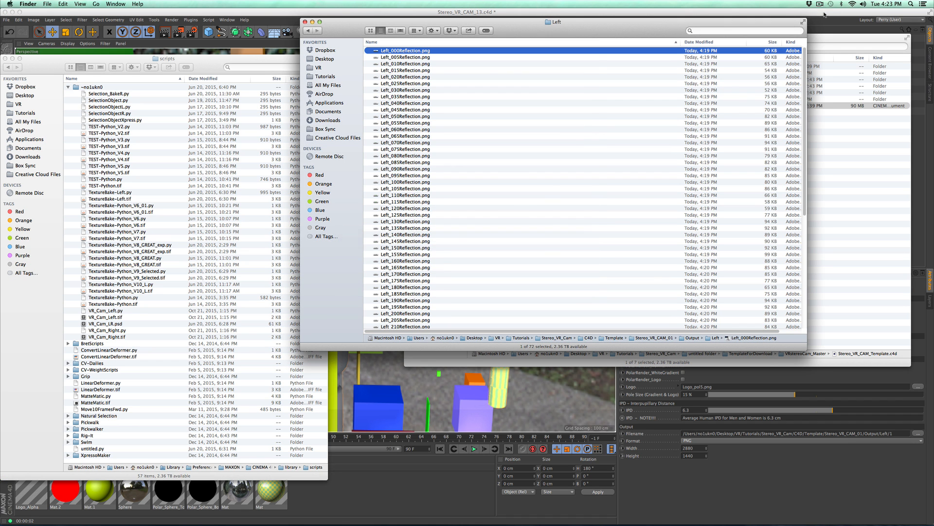
{"action": "key", "text": "space"}
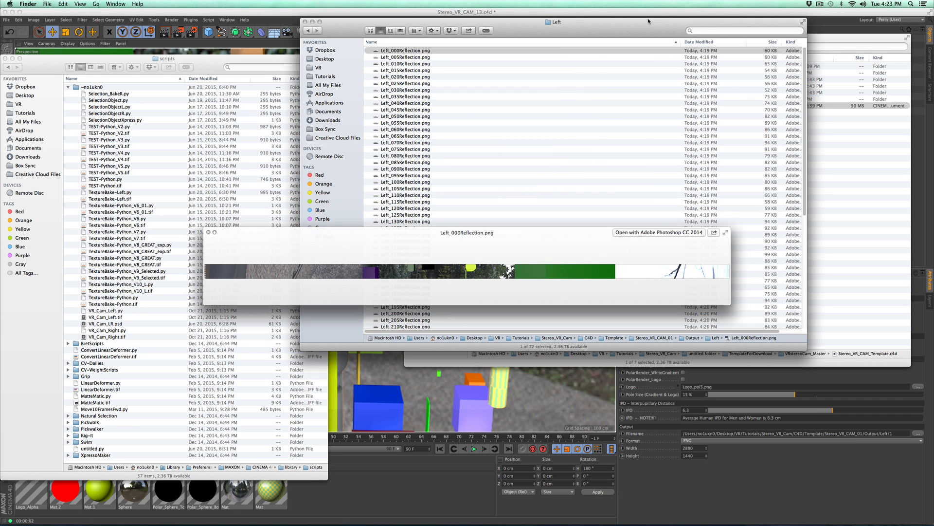
{"action": "key", "text": "Down"}
{"action": "key", "text": "Down"}
{"action": "key", "text": "Down"}
{"action": "key", "text": "Down"}
{"action": "key", "text": "Down"}
{"action": "key", "text": "Down"}
{"action": "key", "text": "Down"}
{"action": "key", "text": "Down"}
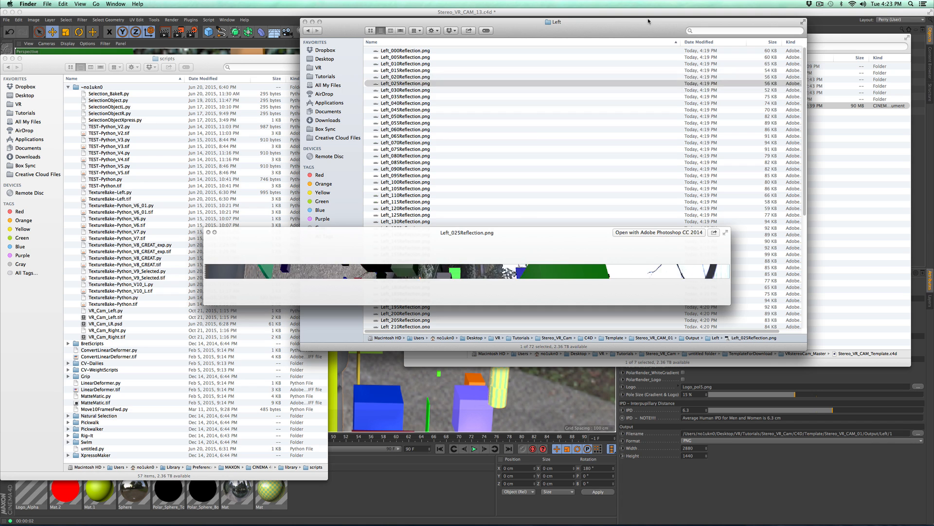
{"action": "key", "text": "Down"}
{"action": "key", "text": "Down"}
{"action": "key", "text": "Down"}
{"action": "key", "text": "Down"}
{"action": "key", "text": "Down"}
{"action": "key", "text": "Down"}
{"action": "key", "text": "Down"}
{"action": "key", "text": "Down"}
{"action": "key", "text": "Down"}
{"action": "key", "text": "Down"}
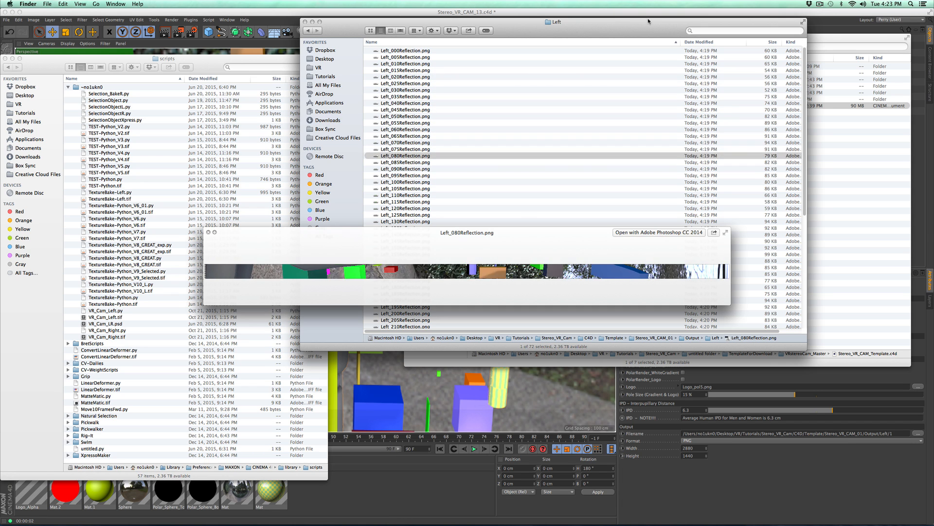
{"action": "key", "text": "Down"}
{"action": "key", "text": "Down"}
{"action": "key", "text": "Down"}
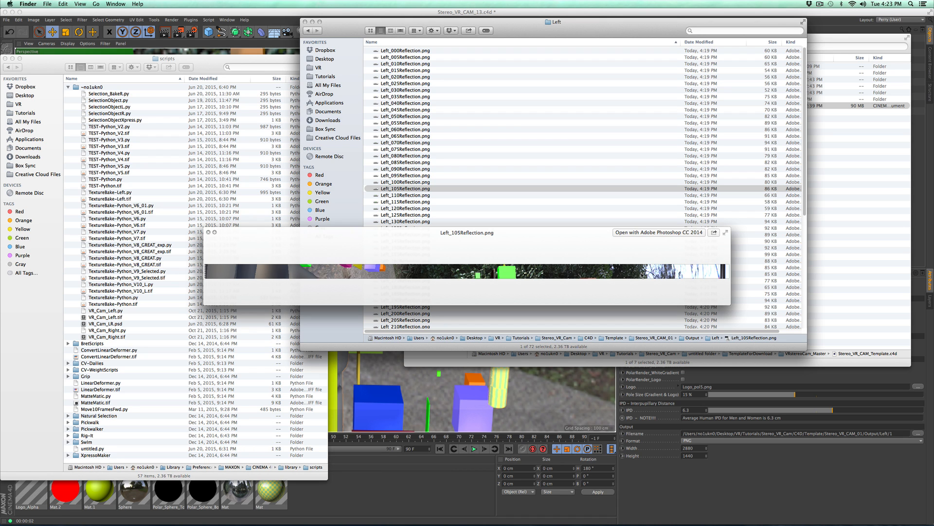
{"action": "key", "text": "Down"}
{"action": "key", "text": "Down"}
{"action": "key", "text": "Down"}
{"action": "key", "text": "Down"}
{"action": "key", "text": "space"}
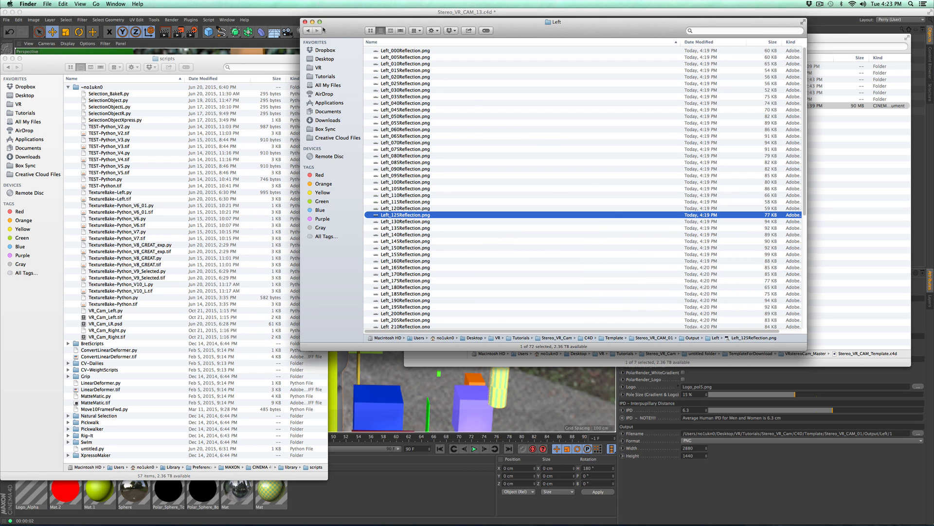
{"action": "left_click", "coordinate": [287, 22]}
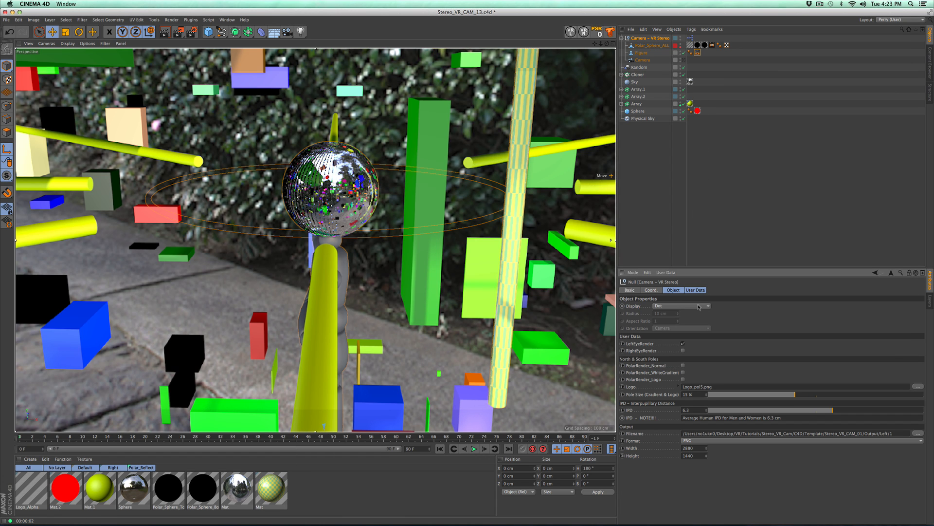
Turn off LeftEyeRender, turn on RightEyeRender, and set the output Filename to the Output/Right folder with the name 1.
{"action": "left_click", "coordinate": [683, 343]}
{"action": "left_click", "coordinate": [683, 350]}
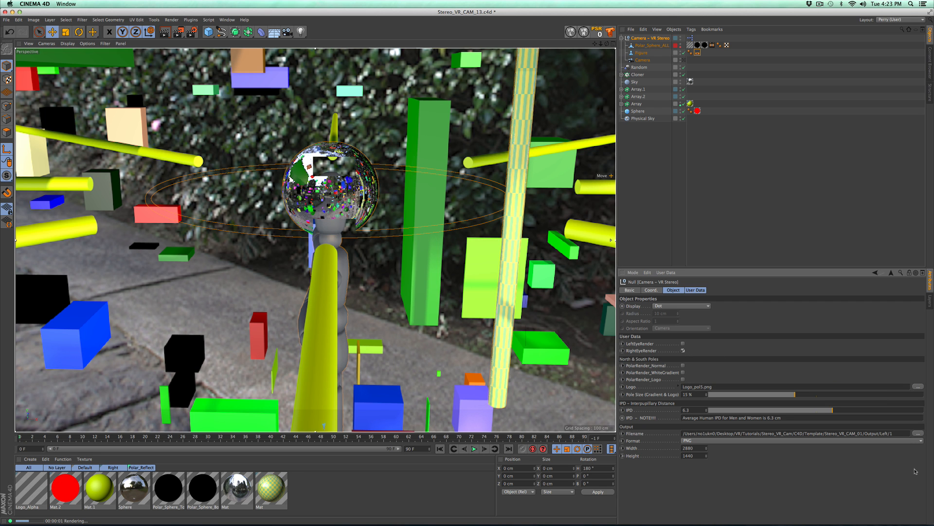
{"action": "left_click", "coordinate": [918, 433]}
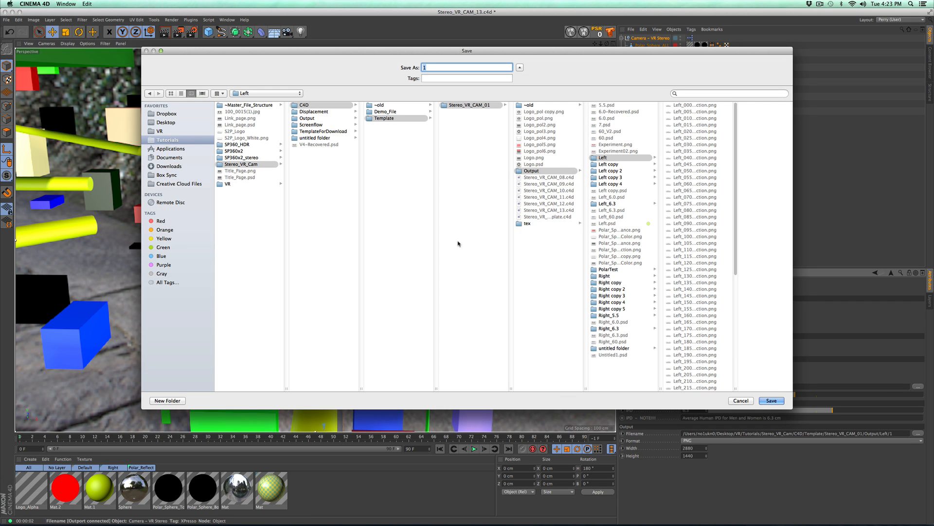
{"action": "left_click", "coordinate": [607, 276]}
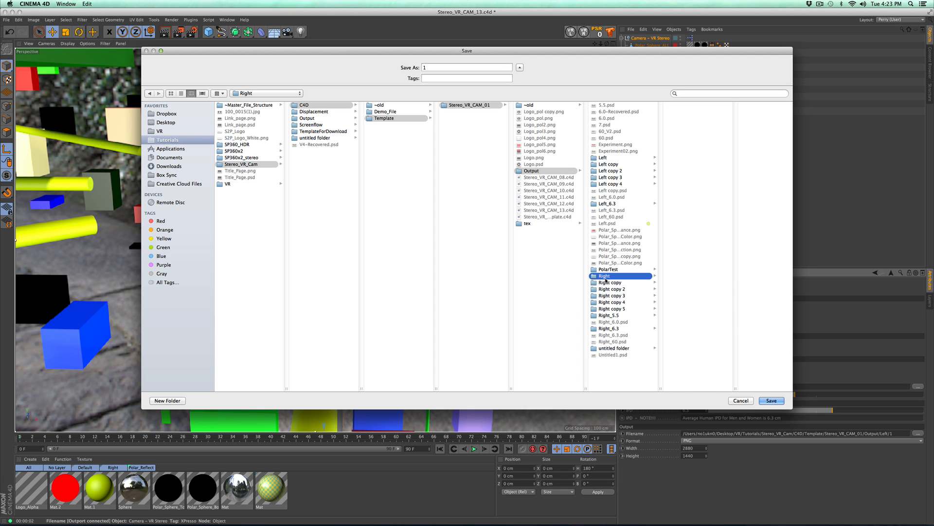
{"action": "left_click", "coordinate": [771, 401]}
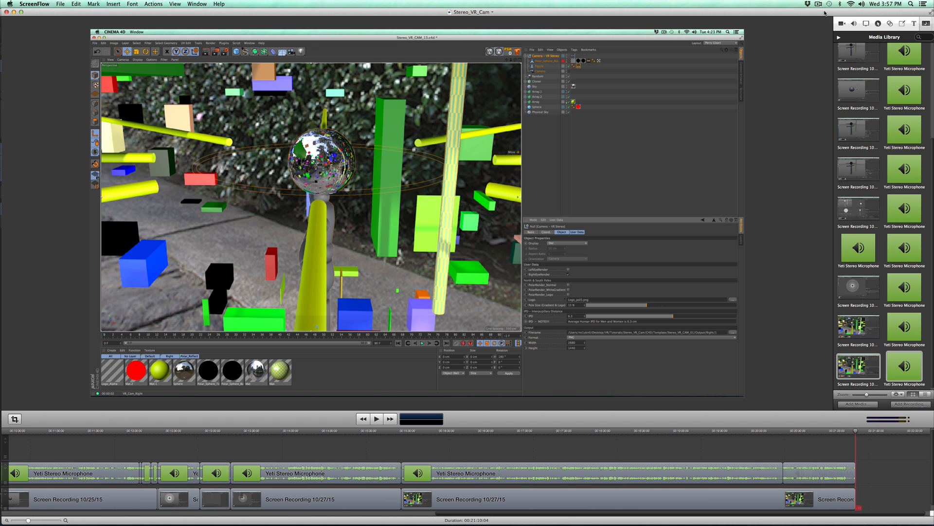
Switch to Finder, preview the baked strips in the Right folder from Right_005Reflection.png to Right_155Reflection.png, and return to Cinema 4D.
{"action": "key", "text": "super+Tab"}
{"action": "key", "text": "super+Tab"}
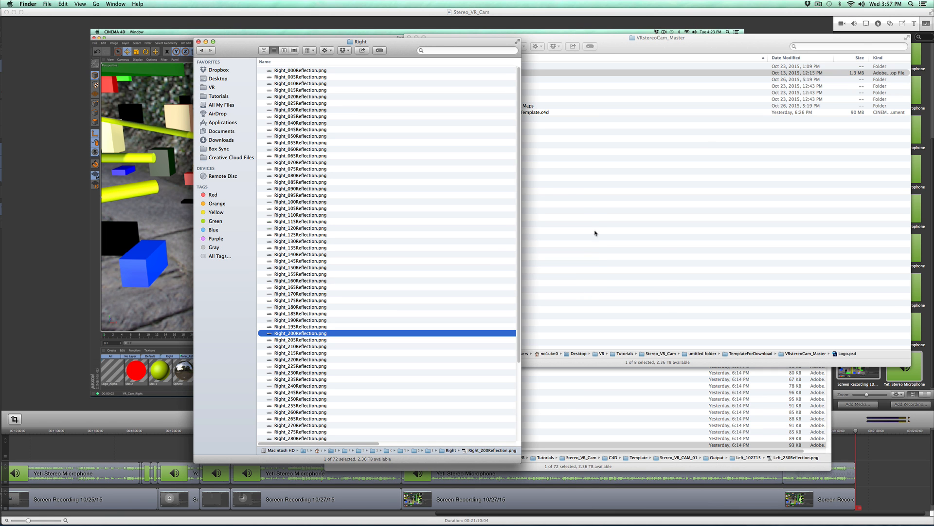
{"action": "left_click", "coordinate": [373, 78]}
{"action": "key", "text": "space"}
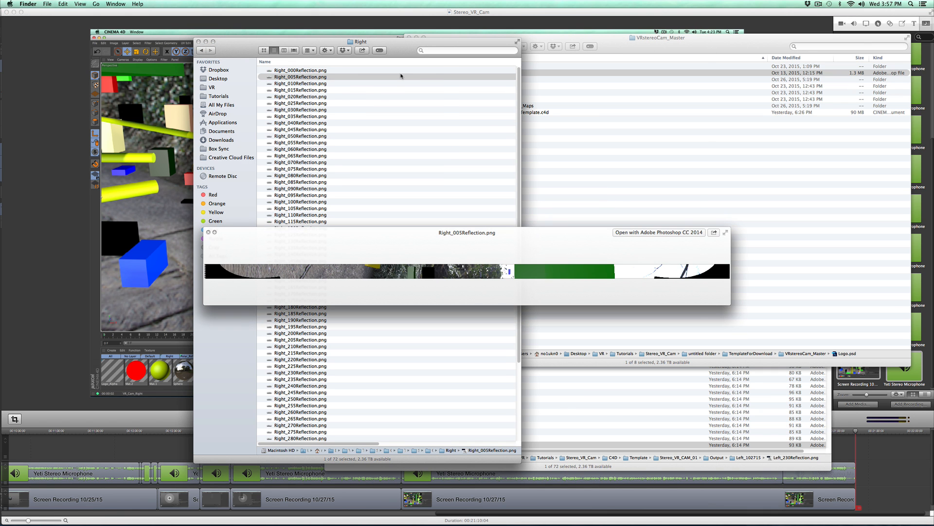
{"action": "key", "text": "Down"}
{"action": "key", "text": "Down"}
{"action": "key", "text": "Down"}
{"action": "key", "text": "Down"}
{"action": "key", "text": "Down"}
{"action": "key", "text": "Down"}
{"action": "key", "text": "Down"}
{"action": "key", "text": "Down"}
{"action": "key", "text": "Down"}
{"action": "key", "text": "Down"}
{"action": "key", "text": "Down"}
{"action": "key", "text": "Down"}
{"action": "key", "text": "Down"}
{"action": "key", "text": "Down"}
{"action": "key", "text": "Down"}
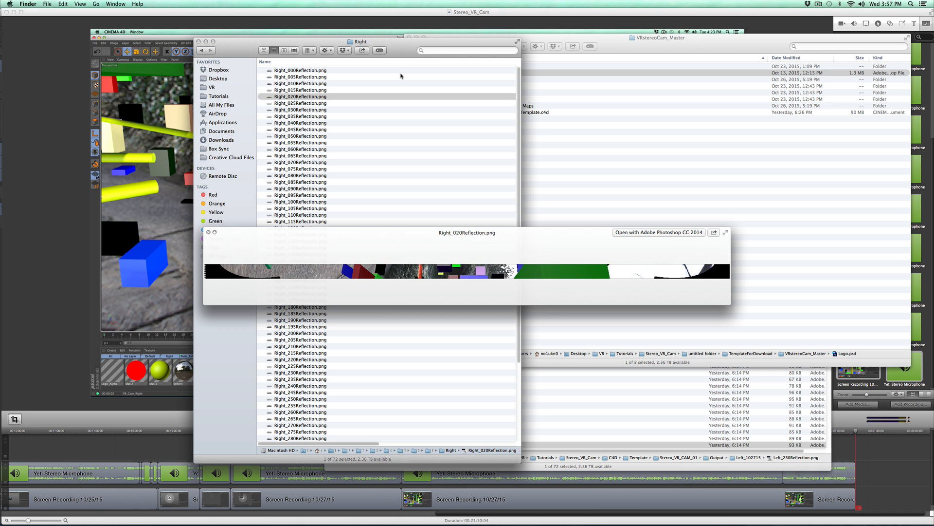
{"action": "key", "text": "Down"}
{"action": "key", "text": "Down"}
{"action": "key", "text": "Down"}
{"action": "key", "text": "Down"}
{"action": "key", "text": "Down"}
{"action": "key", "text": "Down"}
{"action": "key", "text": "Down"}
{"action": "key", "text": "Down"}
{"action": "key", "text": "Down"}
{"action": "key", "text": "Down"}
{"action": "key", "text": "Down"}
{"action": "key", "text": "Down"}
{"action": "key", "text": "Down"}
{"action": "key", "text": "Down"}
{"action": "key", "text": "Down"}
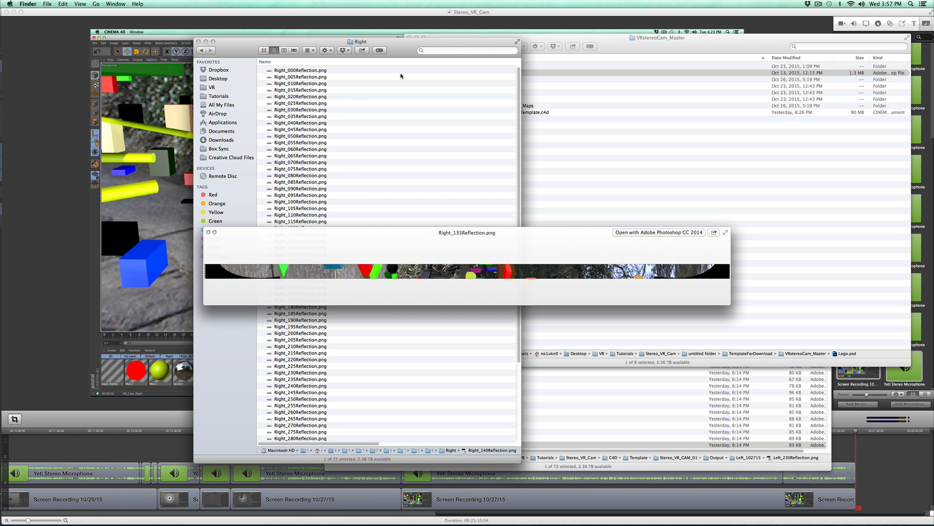
{"action": "key", "text": "space"}
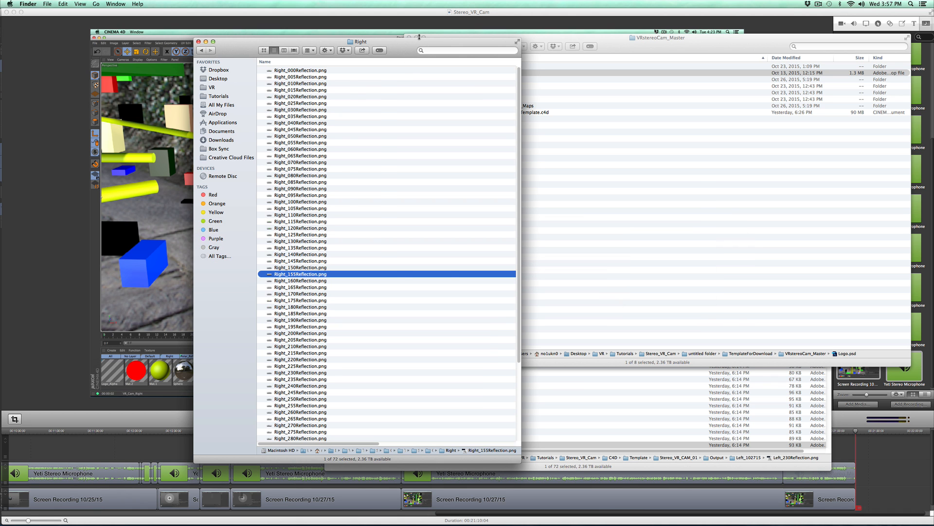
{"action": "key", "text": "super+Tab"}
{"action": "key", "text": "super+Tab"}
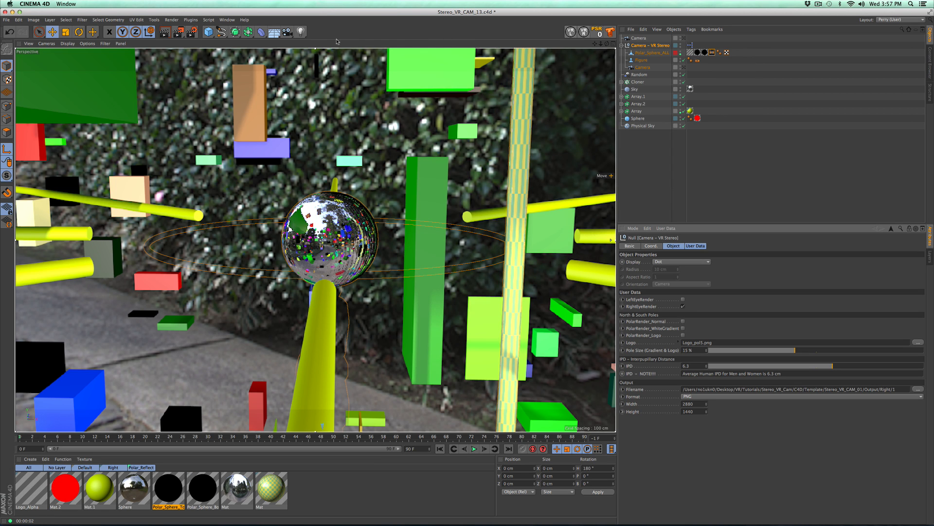
In the untitled document with the cloned camera pairs, set Cloner.1's Count to 72, and return to Stereo_VR_CAM_13.c4d.
{"action": "left_click", "coordinate": [228, 20]}
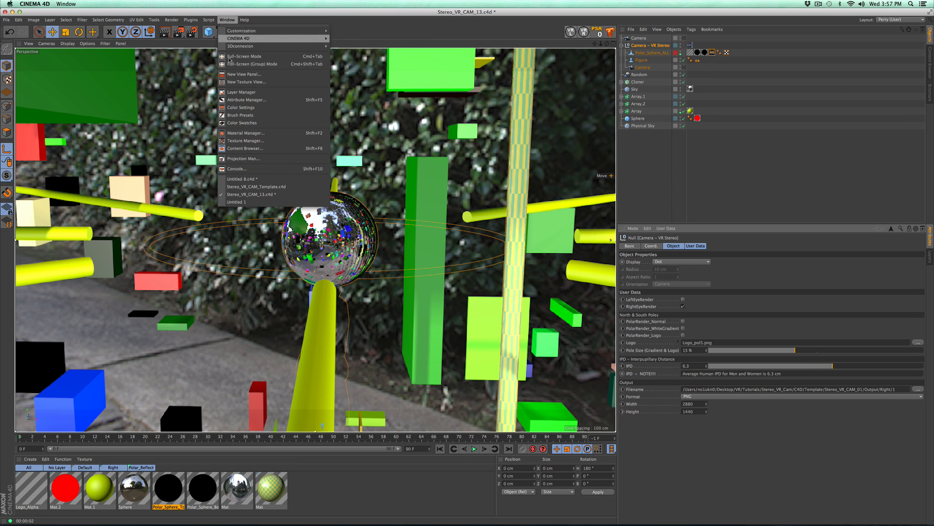
{"action": "left_click", "coordinate": [242, 179]}
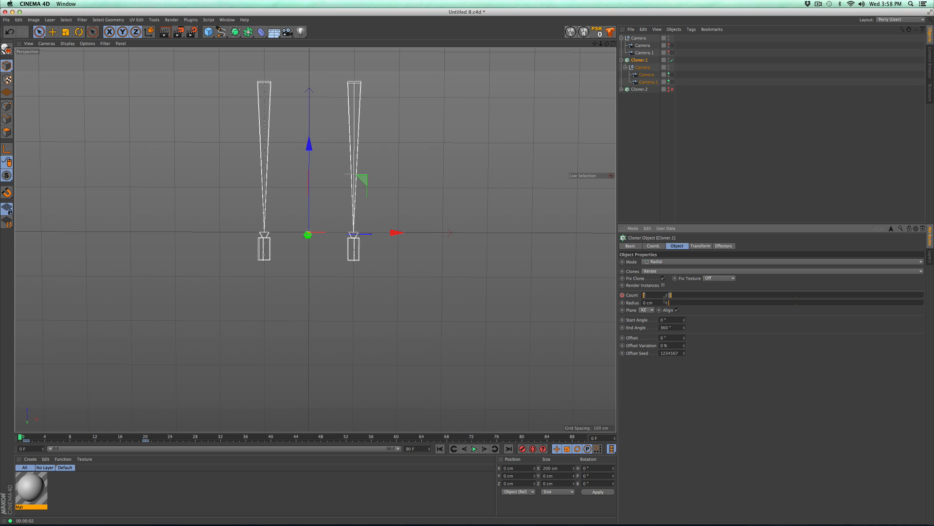
{"action": "left_click_drag", "start_coordinate": [670, 294], "coordinate": [730, 295]}
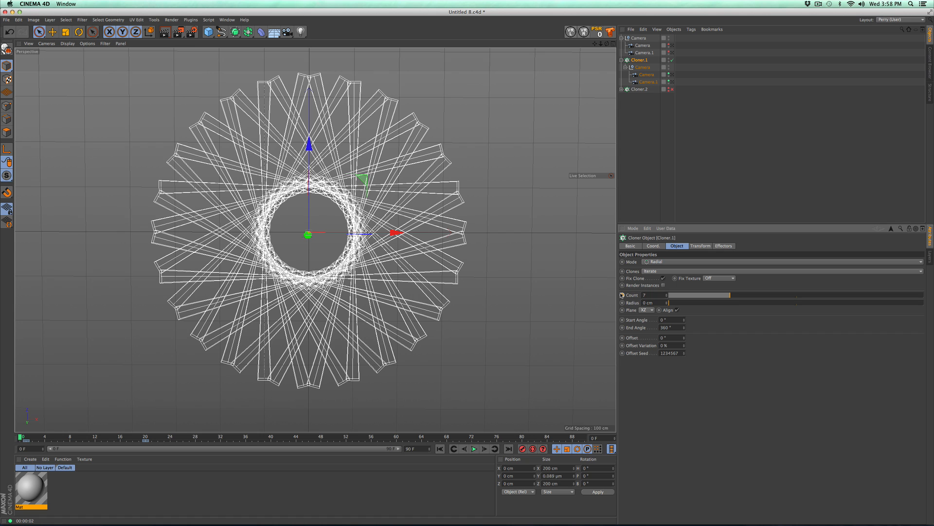
{"action": "key", "text": "Return"}
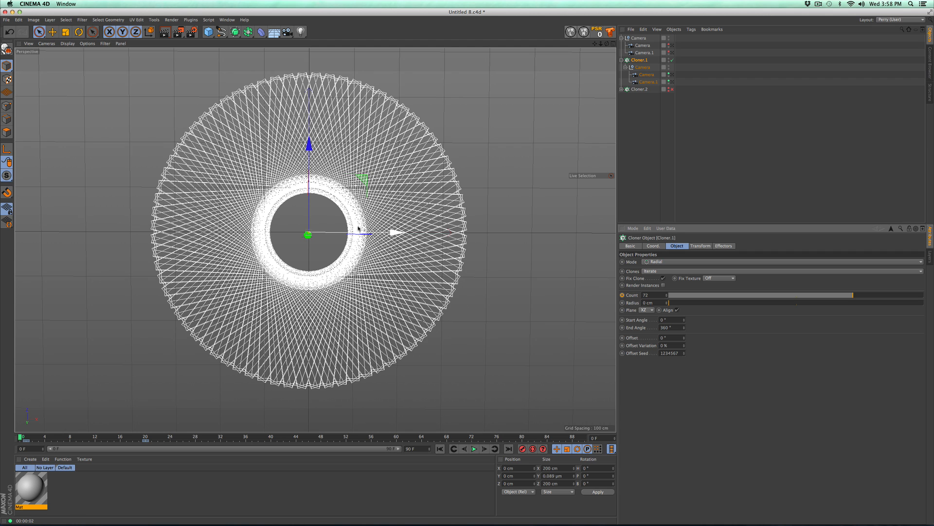
{"action": "left_click", "coordinate": [231, 21]}
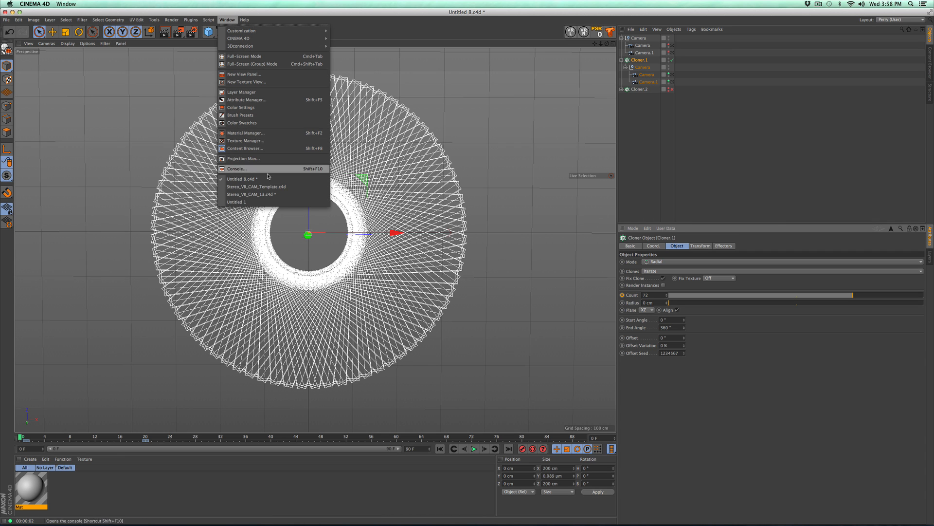
{"action": "left_click", "coordinate": [278, 195]}
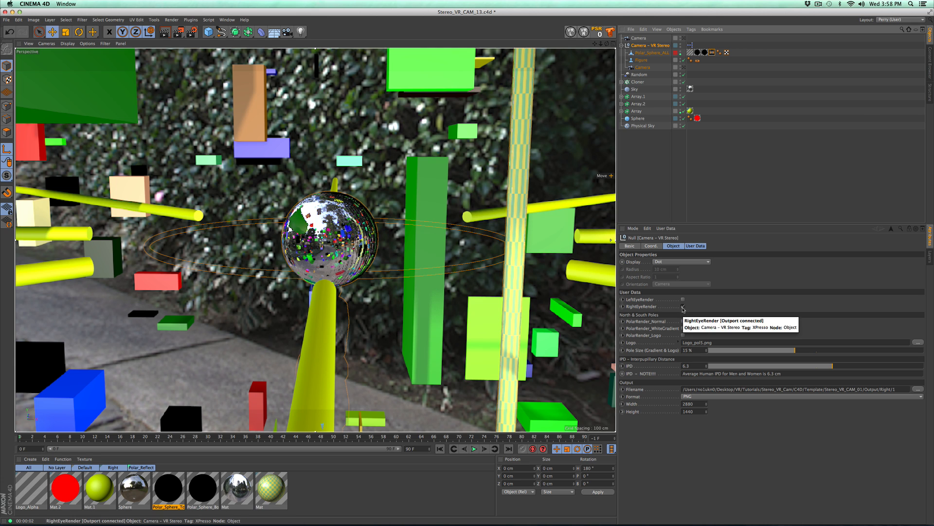
Turn off RightEyeRender, switch from PolarRender_Normal to PolarRender_WhiteGradient, and inspect the polar caps closely from above in the rendered viewport.
{"action": "key", "text": "shift+r"}
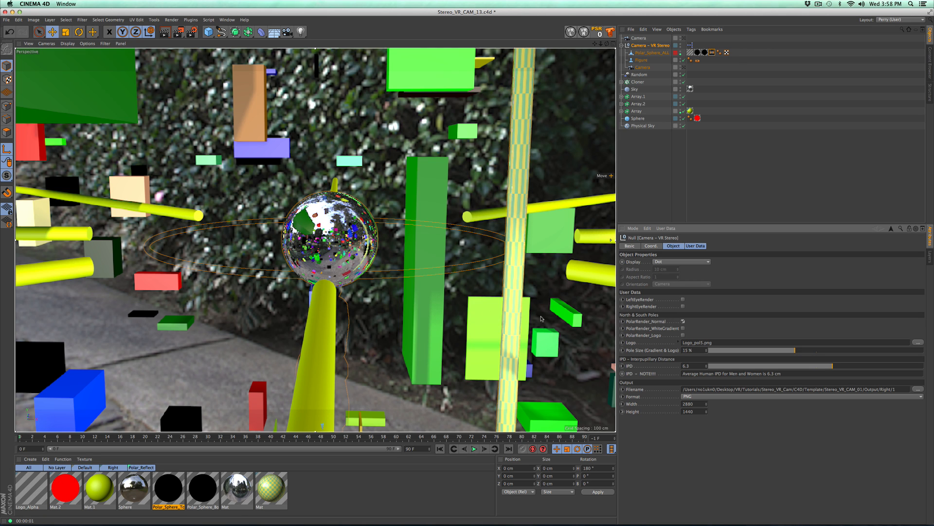
{"action": "left_click", "coordinate": [683, 322]}
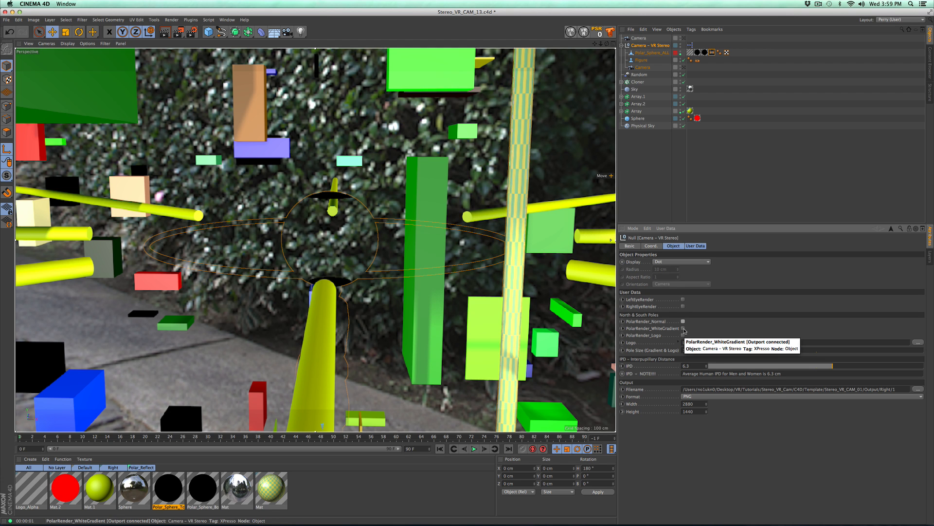
{"action": "left_click", "coordinate": [684, 329]}
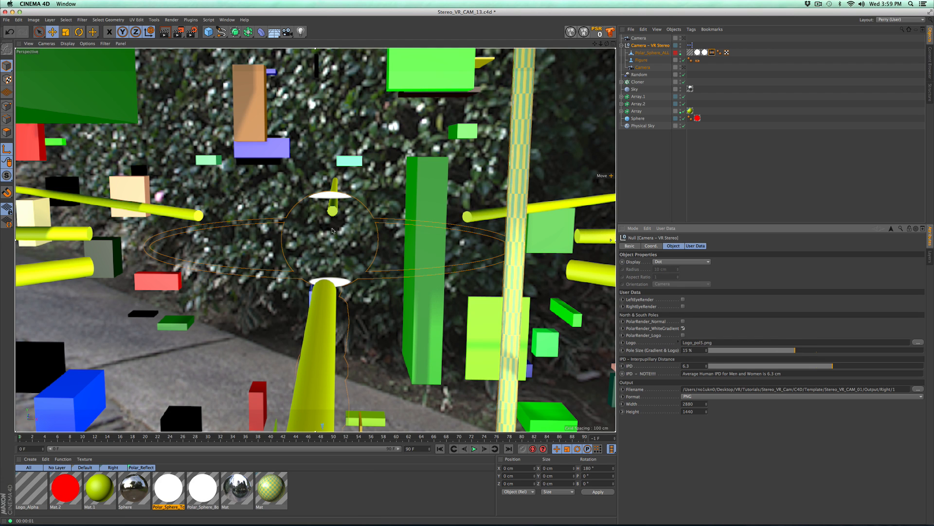
{"action": "scroll", "coordinate": [345, 235], "scroll_direction": "up", "scroll_amount": 5}
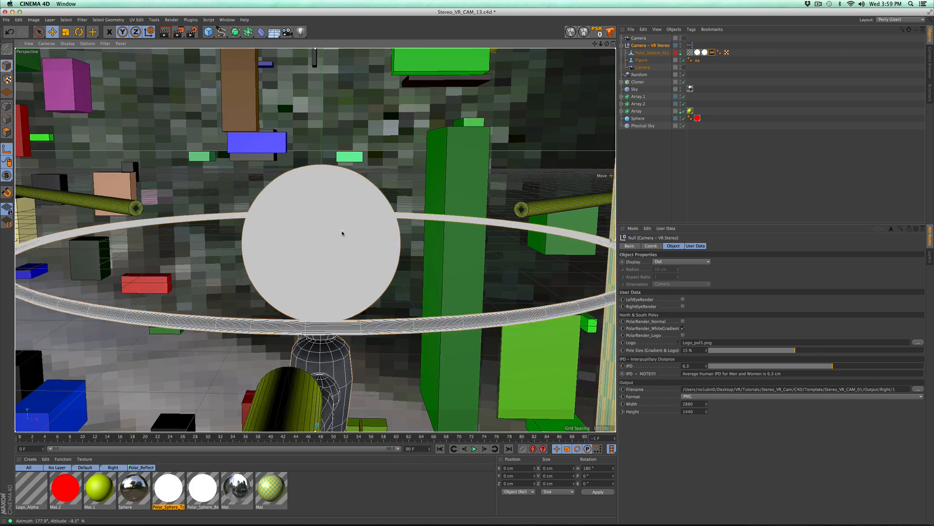
{"action": "left_click_drag", "start_coordinate": [333, 219], "coordinate": [336, 250], "text": "alt"}
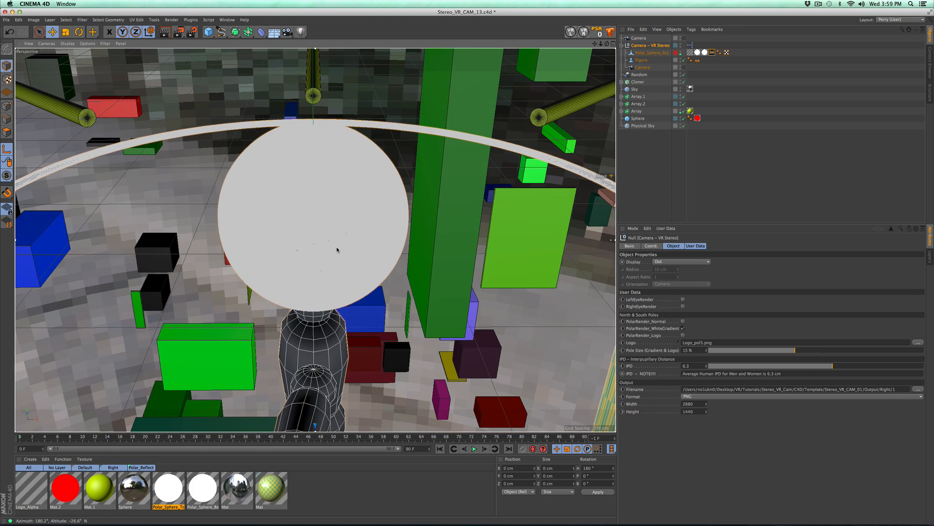
{"action": "key", "text": "ctrl+r"}
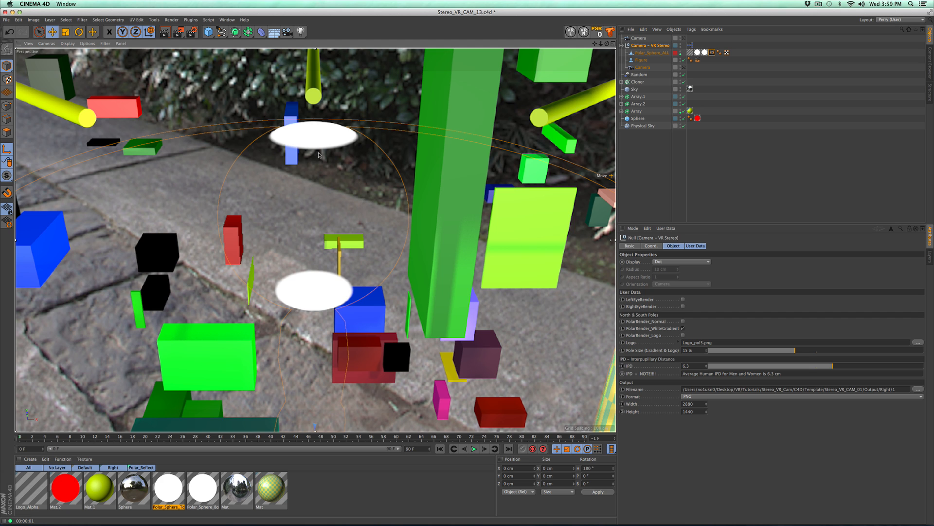
Replace PolarRender_WhiteGradient with PolarRender_Logo to preview the logo caps, and switch back to PolarRender_Normal.
{"action": "left_click", "coordinate": [683, 328]}
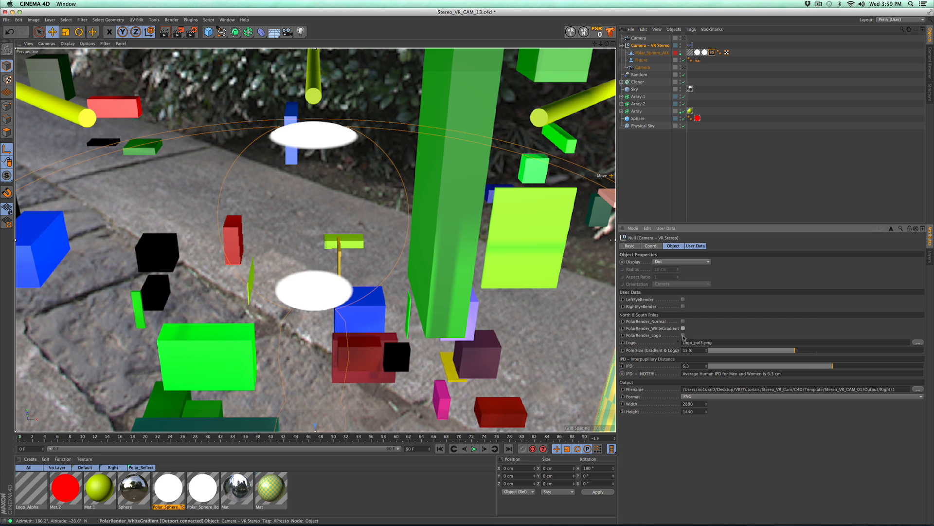
{"action": "left_click", "coordinate": [683, 336]}
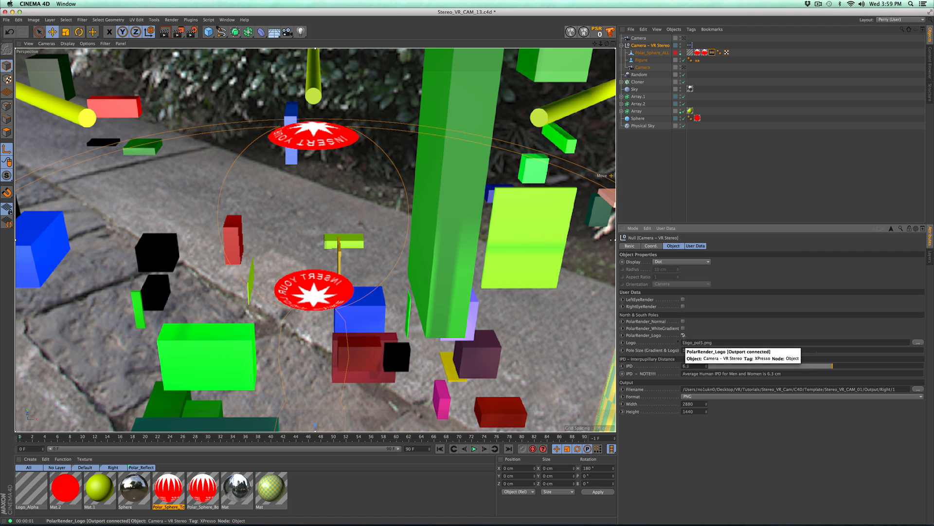
{"action": "left_click", "coordinate": [683, 335]}
{"action": "left_click", "coordinate": [683, 322]}
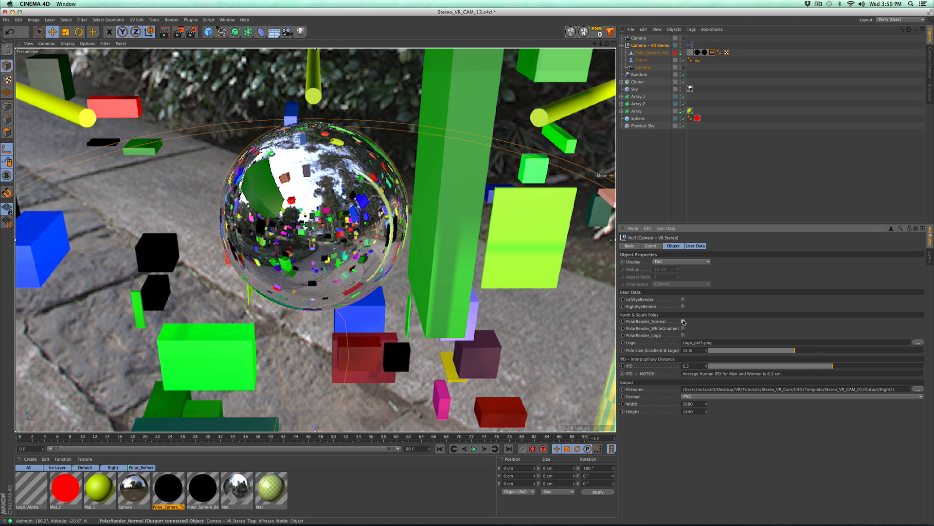
Compare the PolarRender_WhiteGradient and PolarRender_Logo options once more, and leave only PolarRender_Normal turned on.
{"action": "left_click", "coordinate": [683, 329]}
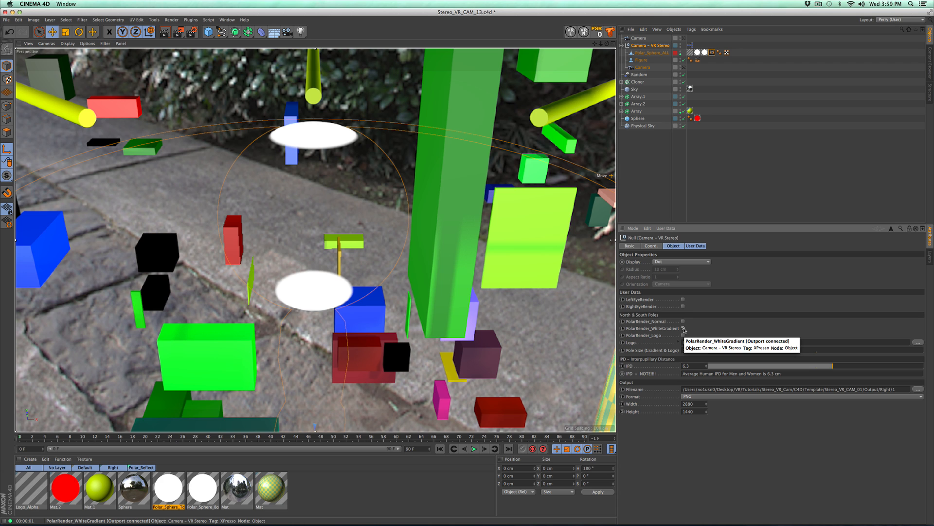
{"action": "left_click", "coordinate": [683, 328]}
{"action": "left_click", "coordinate": [683, 336]}
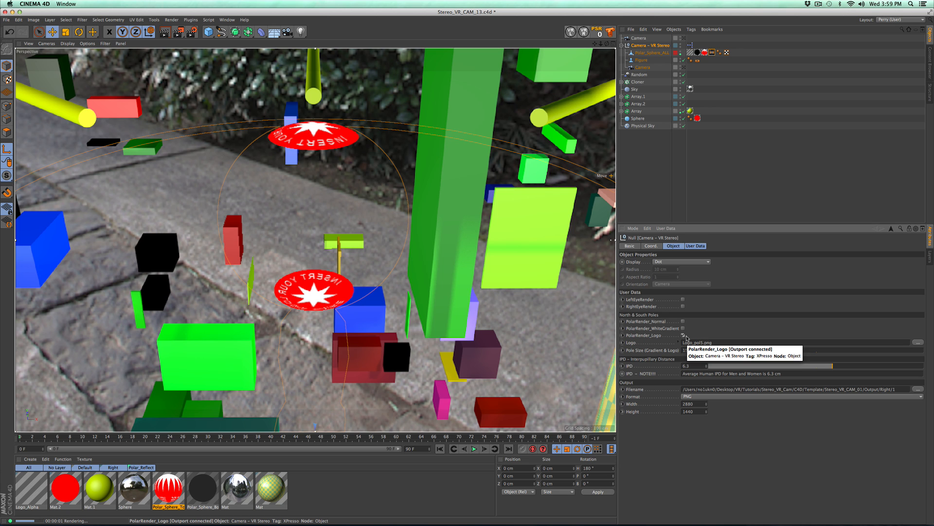
{"action": "left_click", "coordinate": [682, 336]}
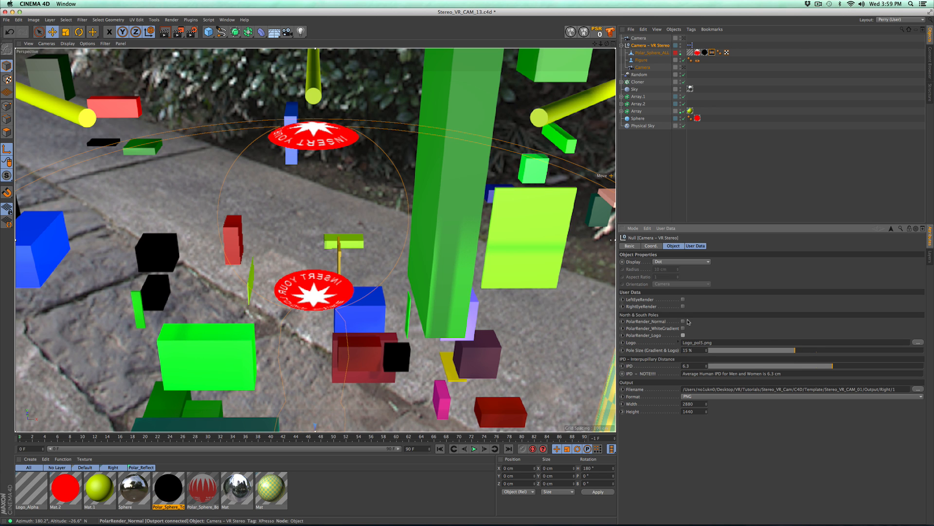
{"action": "left_click", "coordinate": [683, 322]}
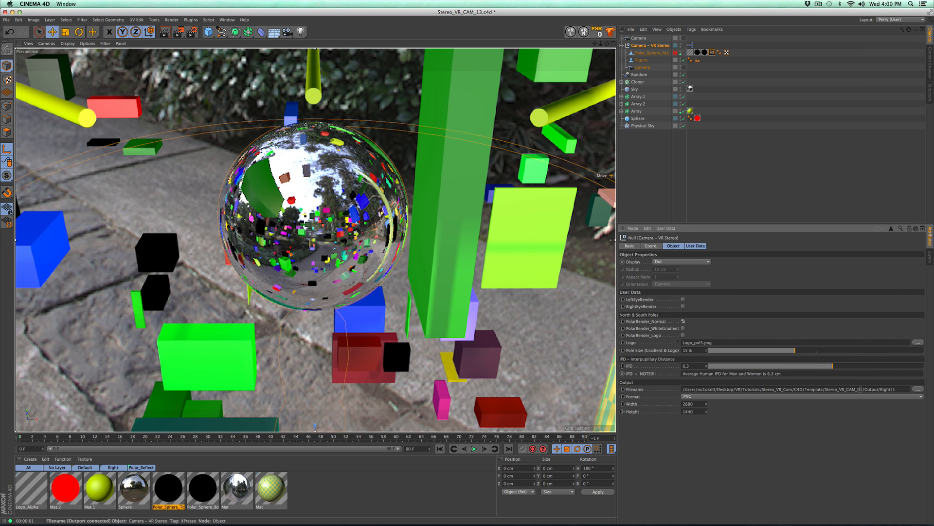
Set the output Filename to the Output/PolarTest folder with the name 1.
{"action": "left_click", "coordinate": [921, 388]}
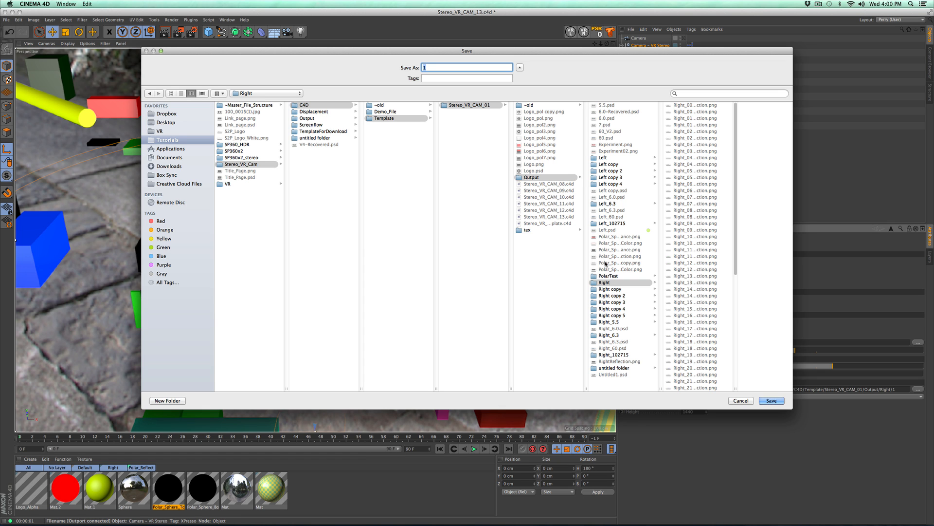
{"action": "left_click", "coordinate": [611, 277]}
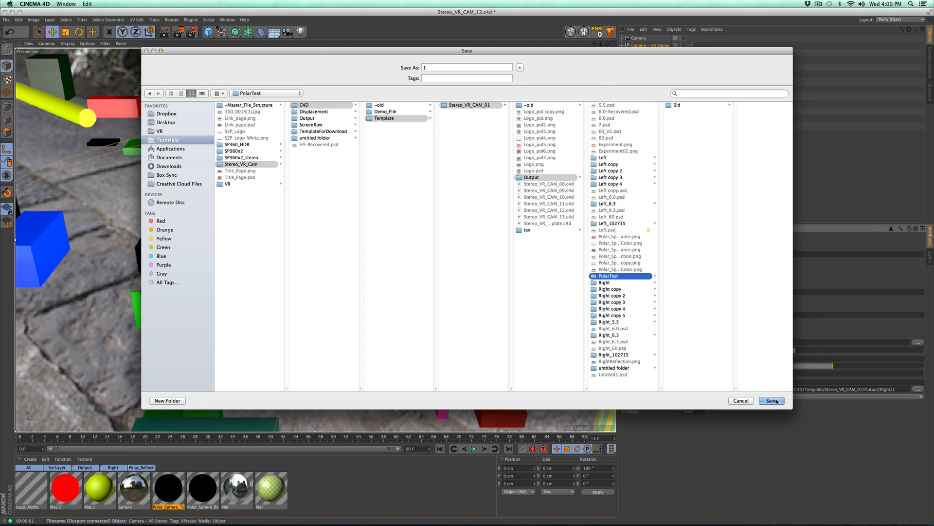
{"action": "left_click", "coordinate": [779, 401]}
{"action": "key", "text": "shift+r"}
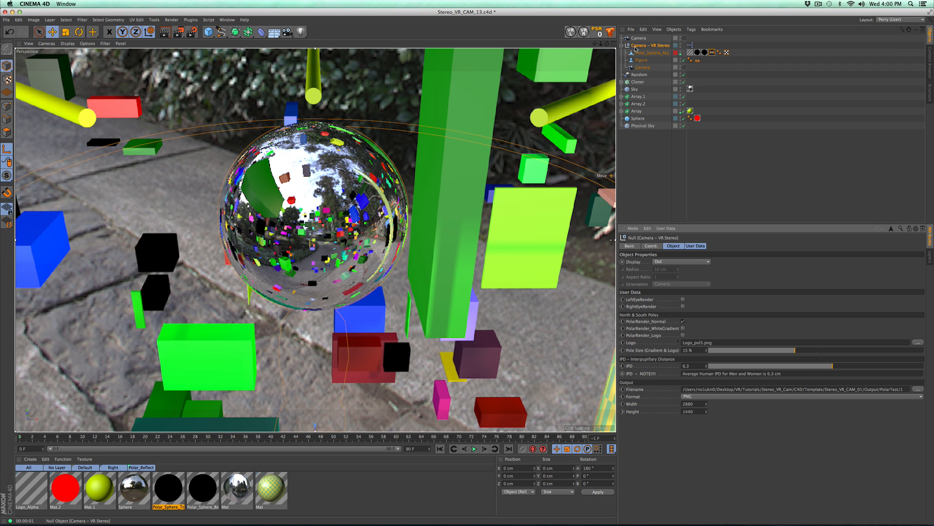
Examine the Bake Texture tag settings on the Polar_Sphere_ALL object.
{"action": "left_click", "coordinate": [712, 52]}
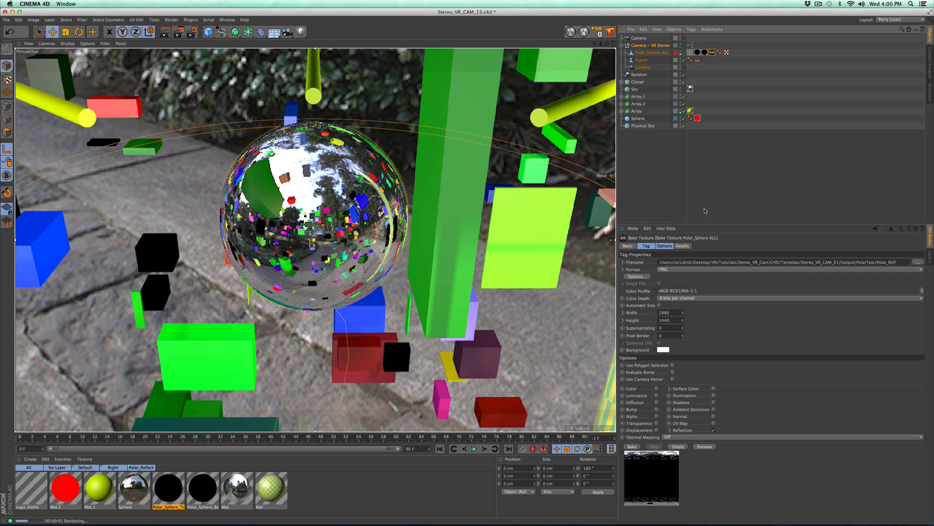
{"action": "right_click", "coordinate": [715, 53]}
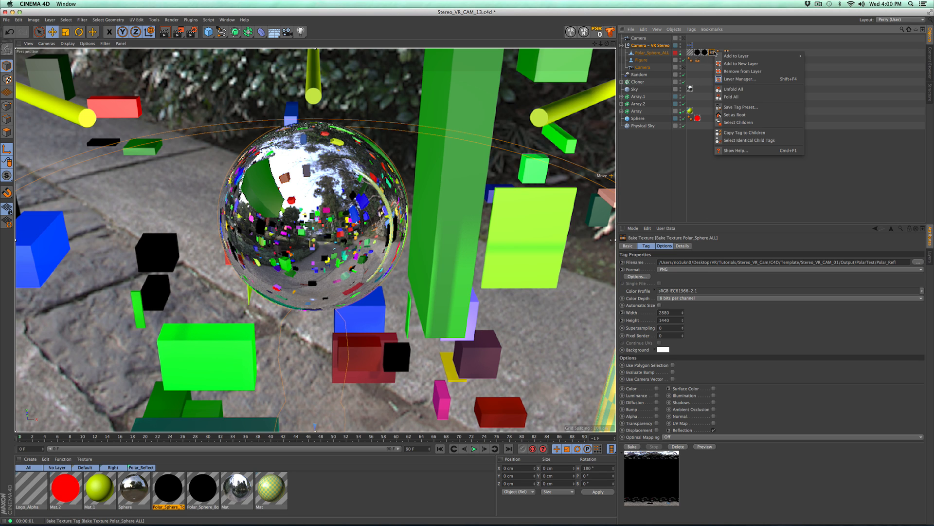
{"action": "key", "text": "Escape"}
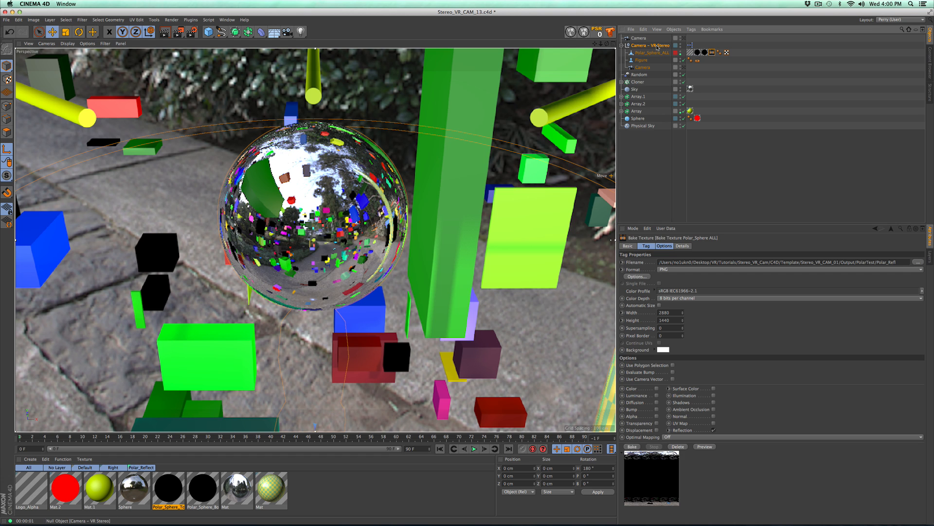
Open a separate attributes window for the Camera - VR Stereo null alongside the Bake Texture tag settings of Polar_Sphere_ALL.
{"action": "left_click", "coordinate": [658, 46]}
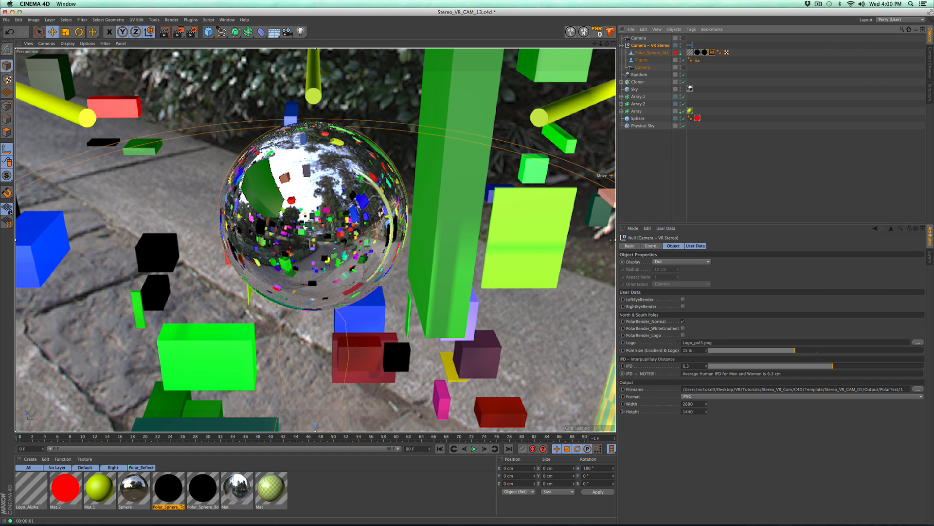
{"action": "left_click", "coordinate": [923, 228]}
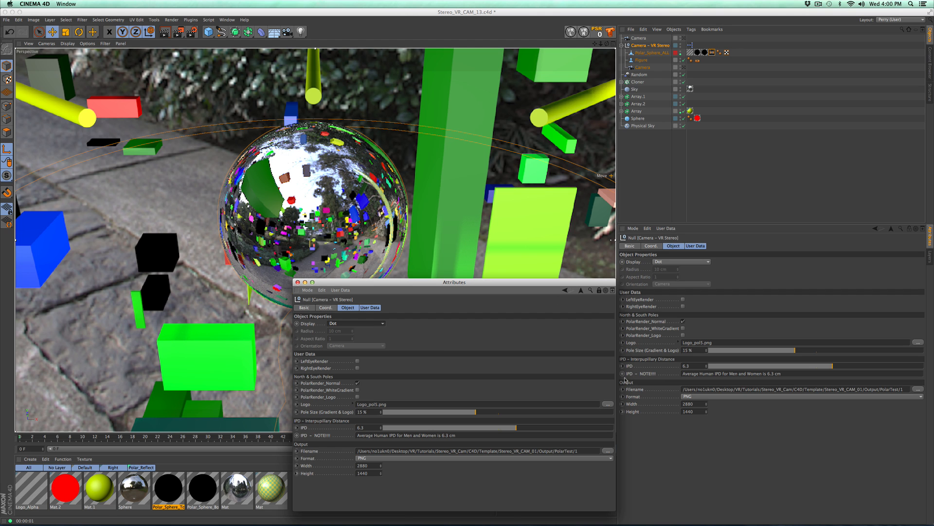
{"action": "left_click_drag", "start_coordinate": [610, 377], "coordinate": [451, 321]}
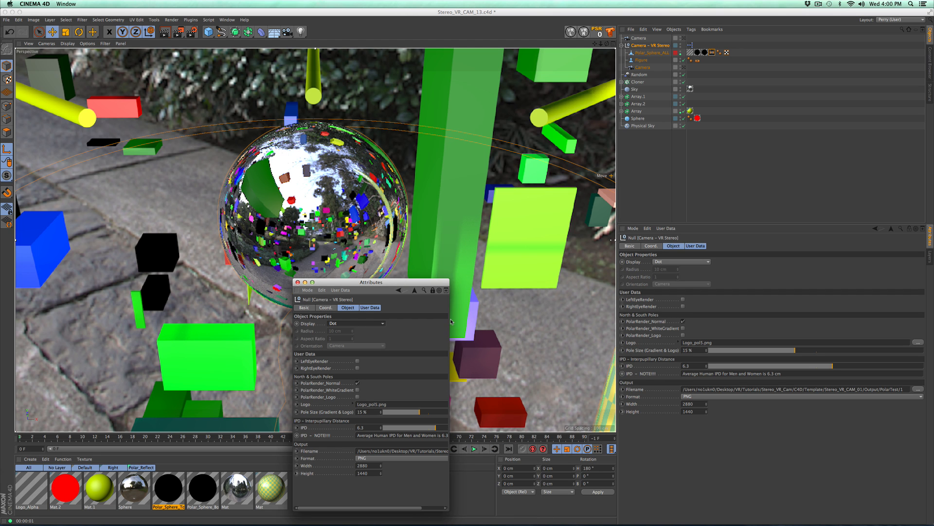
{"action": "left_click_drag", "start_coordinate": [437, 283], "coordinate": [602, 274]}
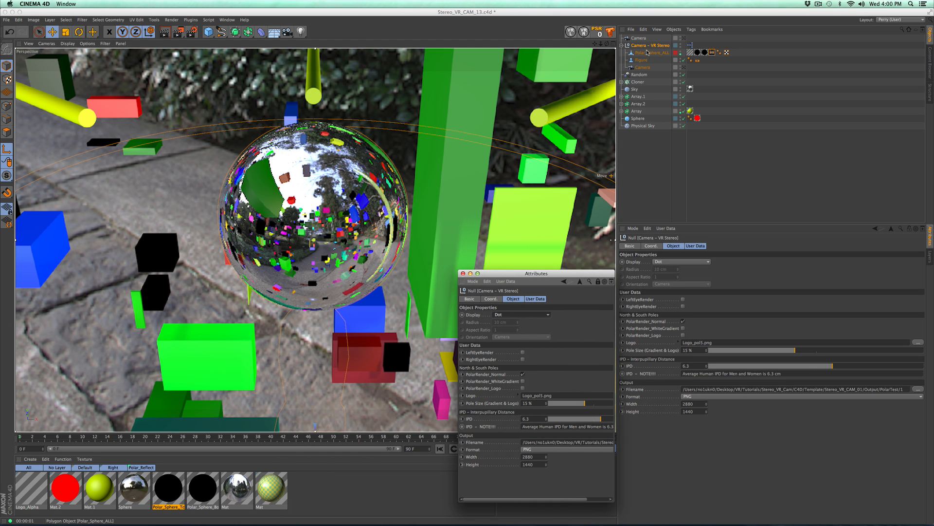
{"action": "left_click", "coordinate": [690, 52]}
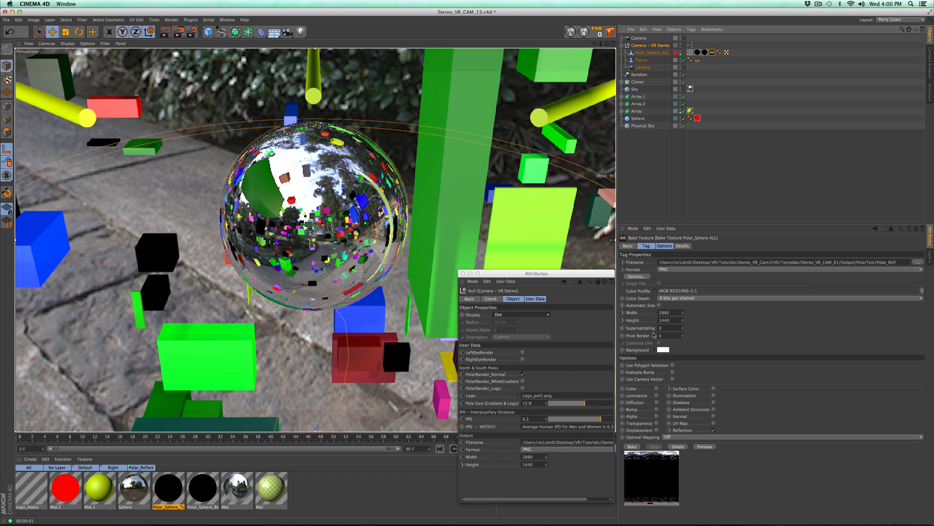
Switch the caps to PolarRender_WhiteGradient and PolarRender_Logo in turn, and widen the floating attributes window briefly to check the output Filename.
{"action": "left_click", "coordinate": [523, 381]}
{"action": "left_click", "coordinate": [523, 382]}
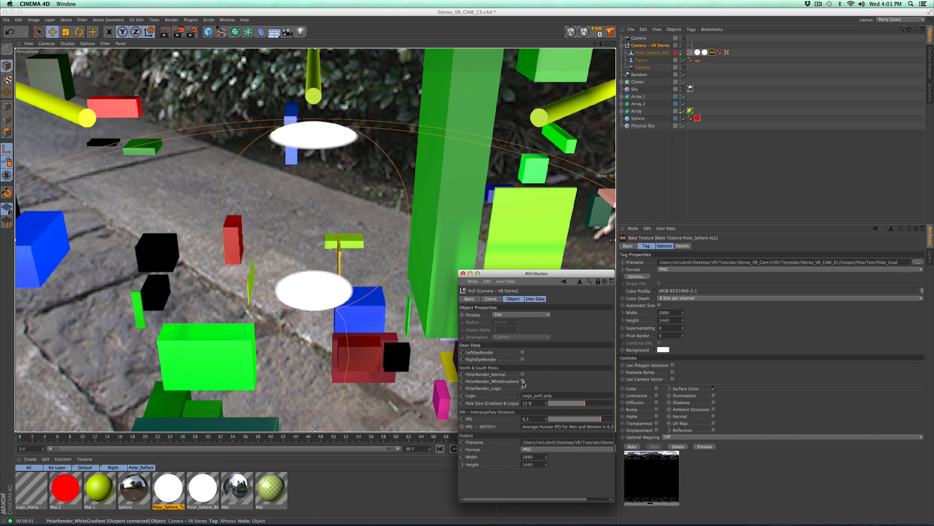
{"action": "left_click", "coordinate": [523, 382]}
{"action": "left_click", "coordinate": [524, 388]}
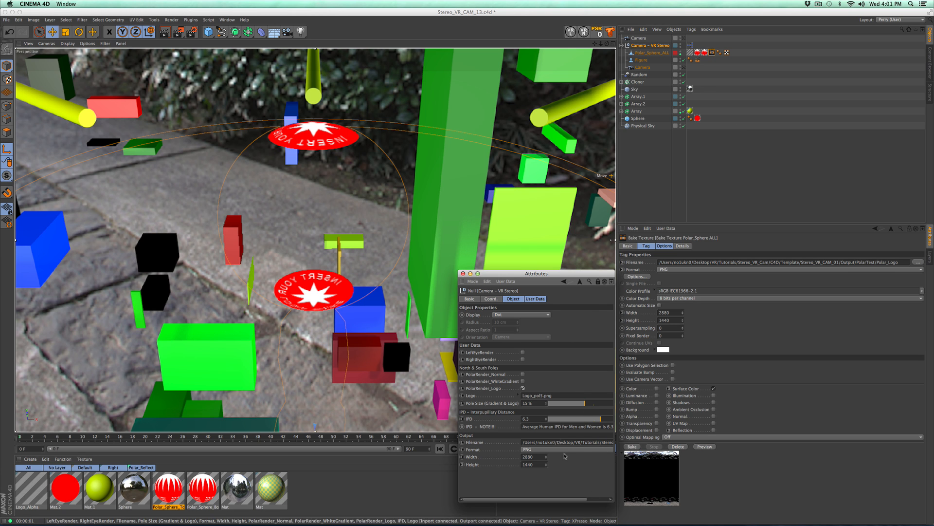
{"action": "left_click_drag", "start_coordinate": [616, 480], "coordinate": [798, 499]}
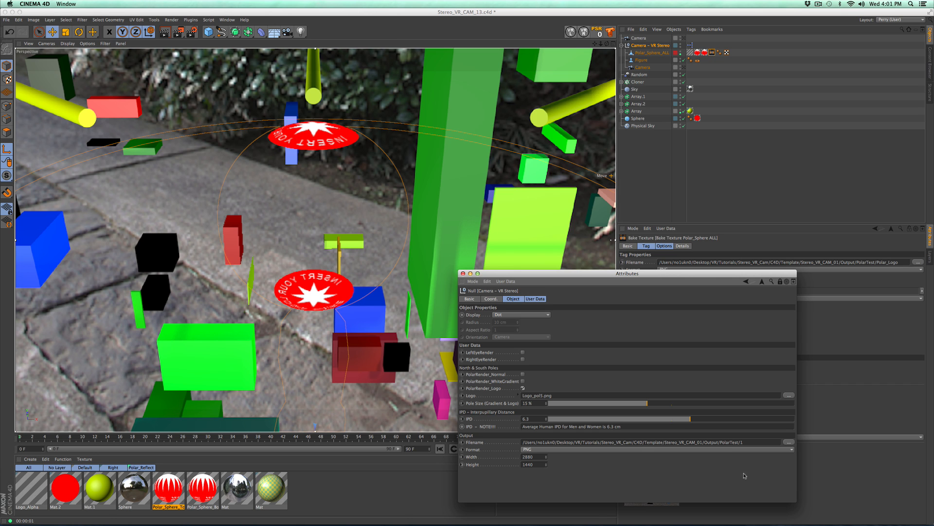
{"action": "left_click_drag", "start_coordinate": [799, 482], "coordinate": [619, 457]}
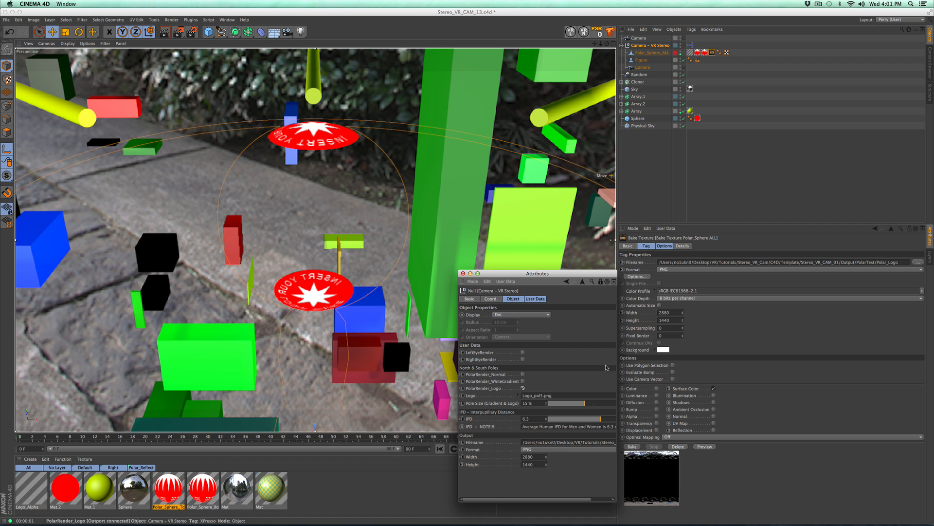
Cycle the caps through PolarRender_Normal, PolarRender_WhiteGradient and PolarRender_Logo to compare which Bake Texture option each one enables.
{"action": "left_click", "coordinate": [523, 388]}
{"action": "left_click", "coordinate": [523, 375]}
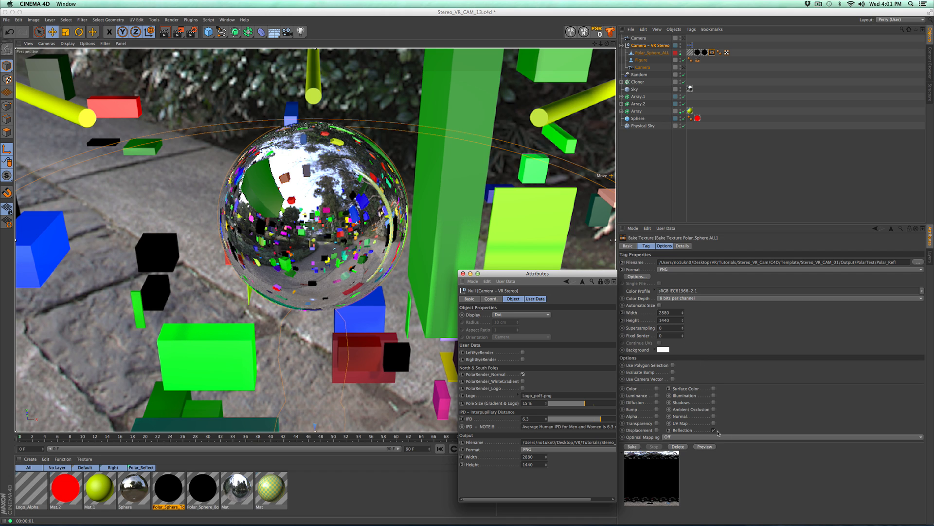
{"action": "left_click", "coordinate": [524, 381]}
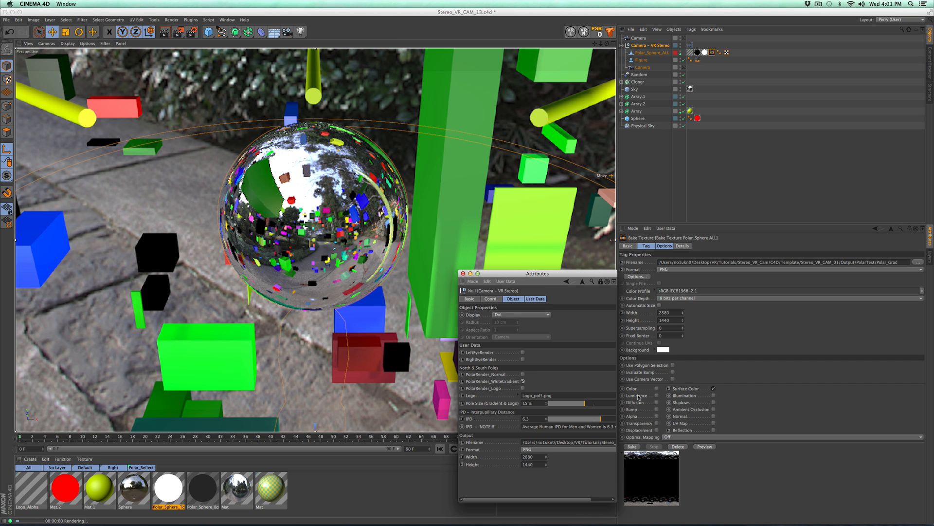
{"action": "left_click", "coordinate": [525, 388]}
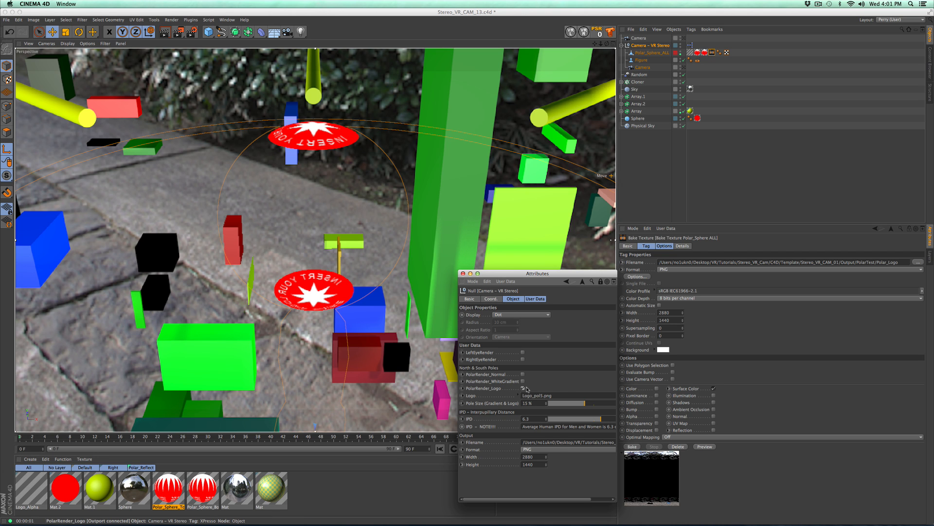
Bake the polar texture with PolarRender_Normal turned on, and bake it again with PolarRender_WhiteGradient.
{"action": "left_click", "coordinate": [523, 374]}
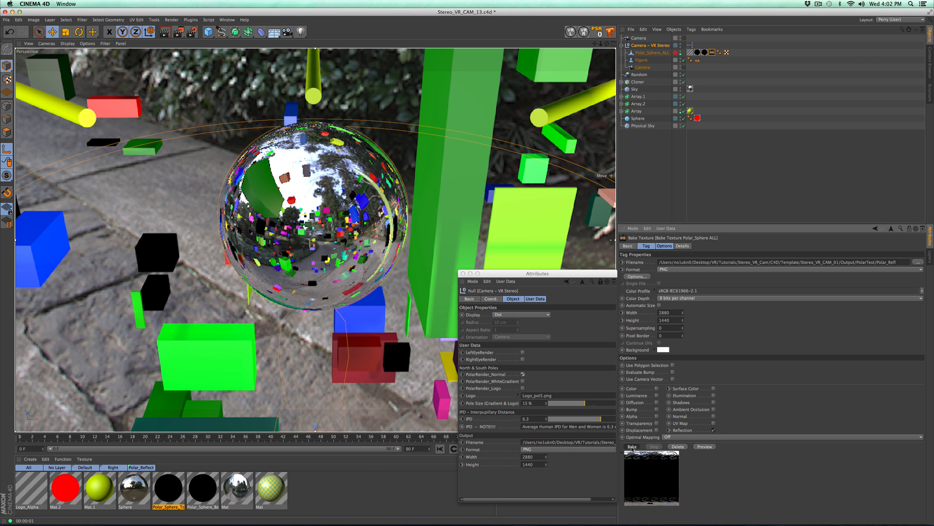
{"action": "left_click", "coordinate": [635, 447]}
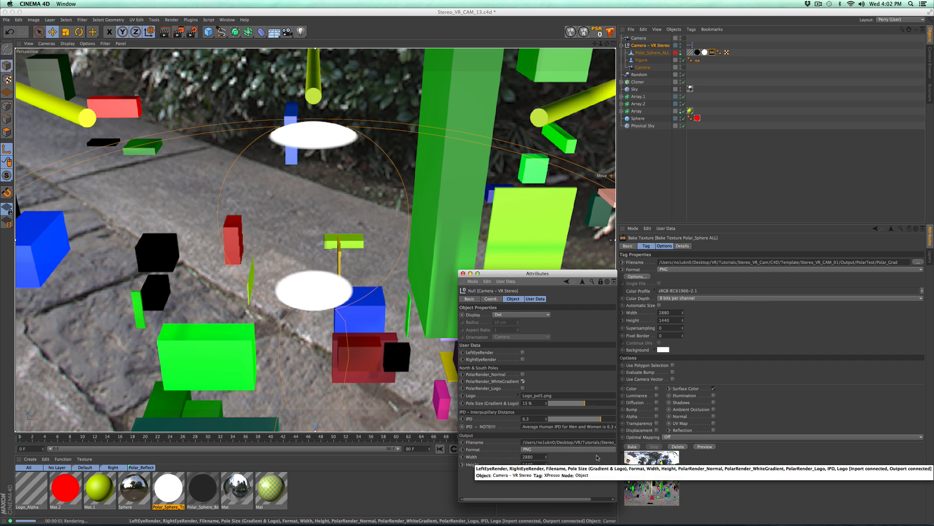
{"action": "left_click", "coordinate": [640, 447]}
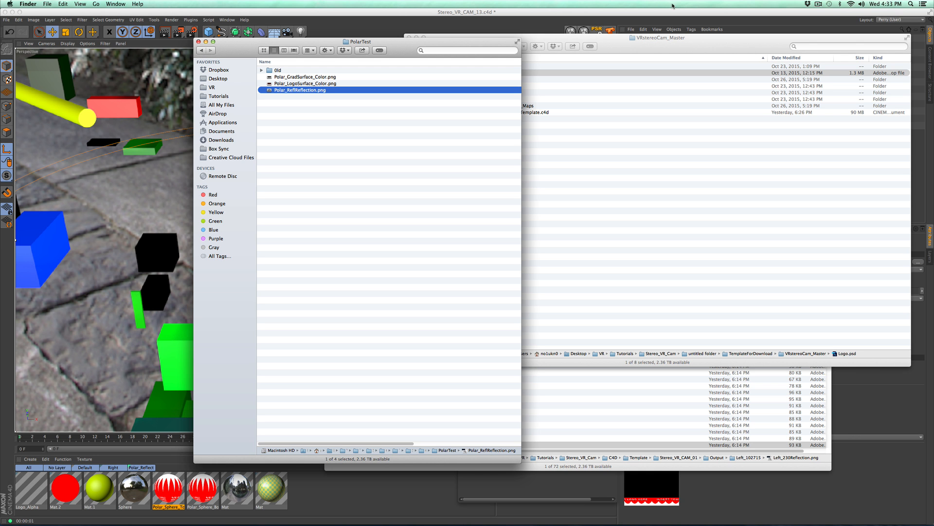
Preview the baked Polar_ReflReflection.png and Polar_LogoSurface_Color.png images from the PolarTest folder.
{"action": "key", "text": "space"}
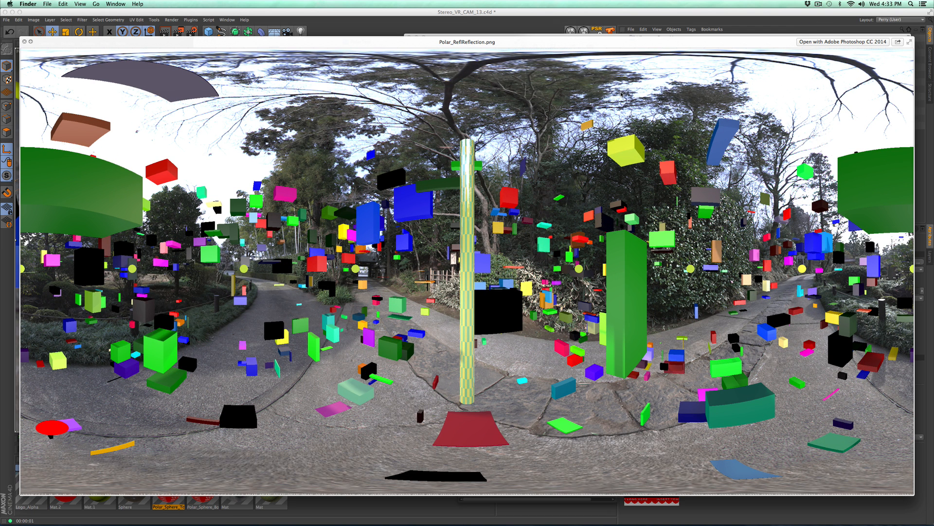
{"action": "key", "text": "Up"}
{"action": "key", "text": "space"}
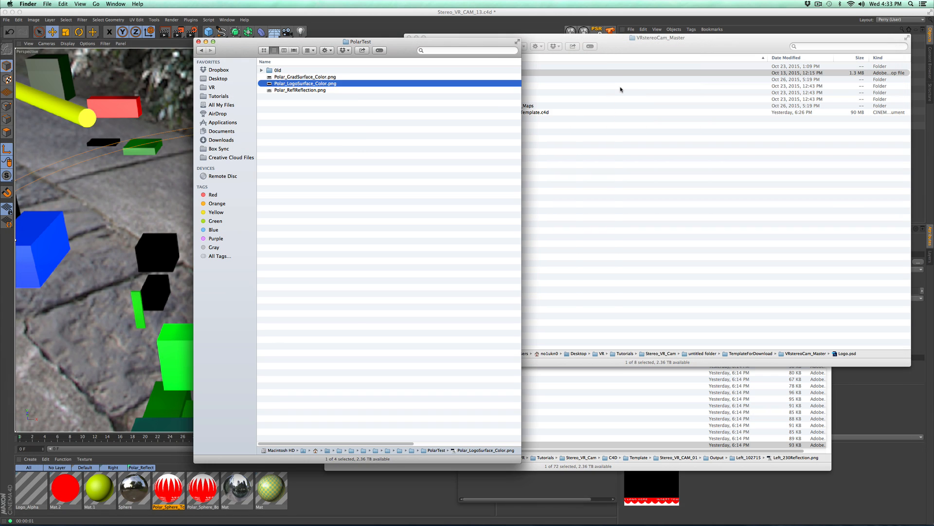
Open Logo.psd from the VRstereoCam_Master folder in Photoshop and fit its window at 50% zoom.
{"action": "left_click_drag", "start_coordinate": [623, 46], "coordinate": [638, 50]}
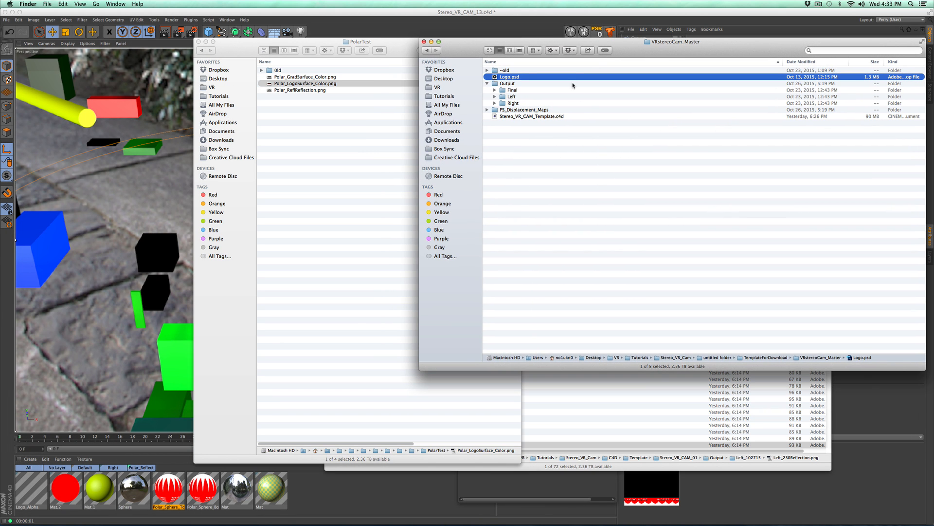
{"action": "double_click", "coordinate": [510, 77]}
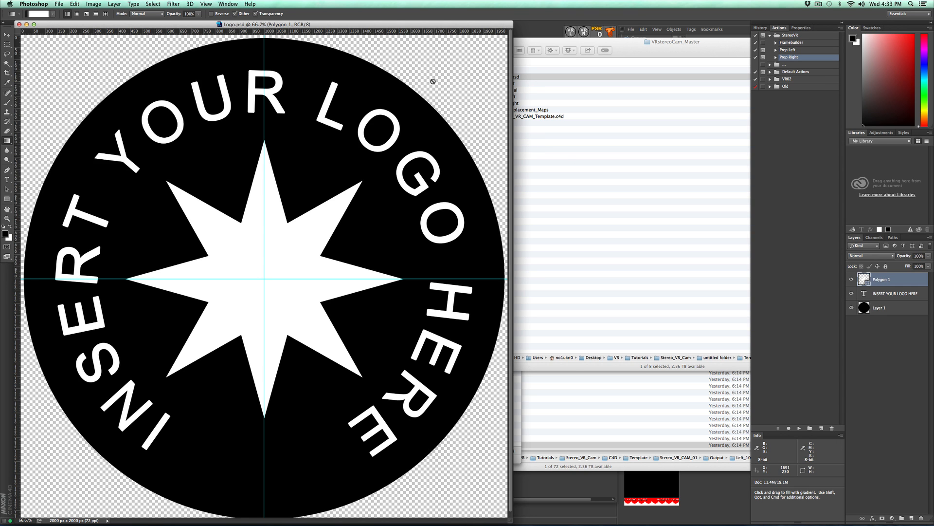
{"action": "left_click", "coordinate": [263, 48]}
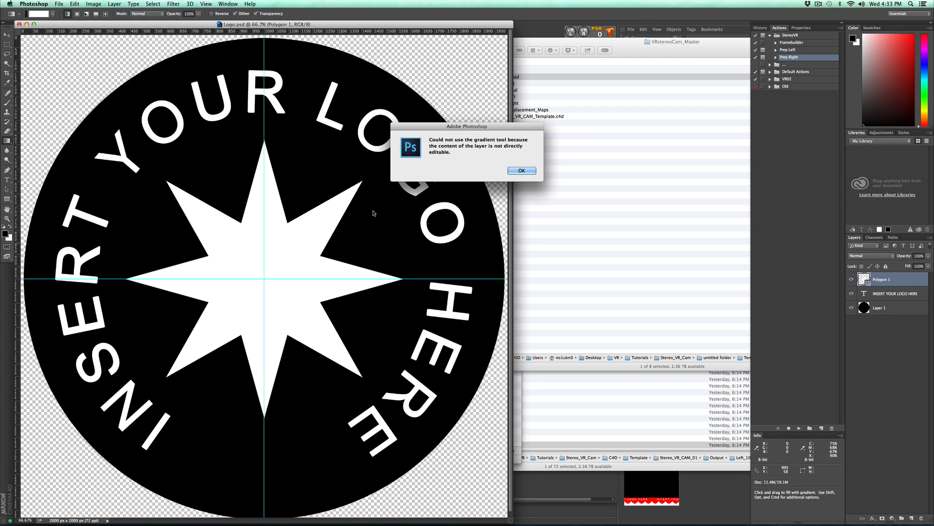
{"action": "left_click", "coordinate": [524, 171]}
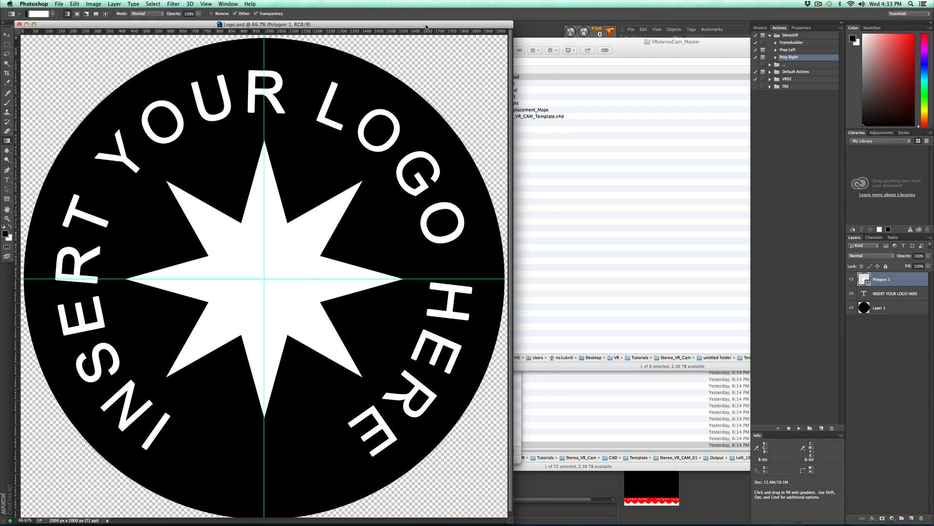
{"action": "left_click_drag", "start_coordinate": [426, 26], "coordinate": [447, 27]}
{"action": "key", "text": "super+minus"}
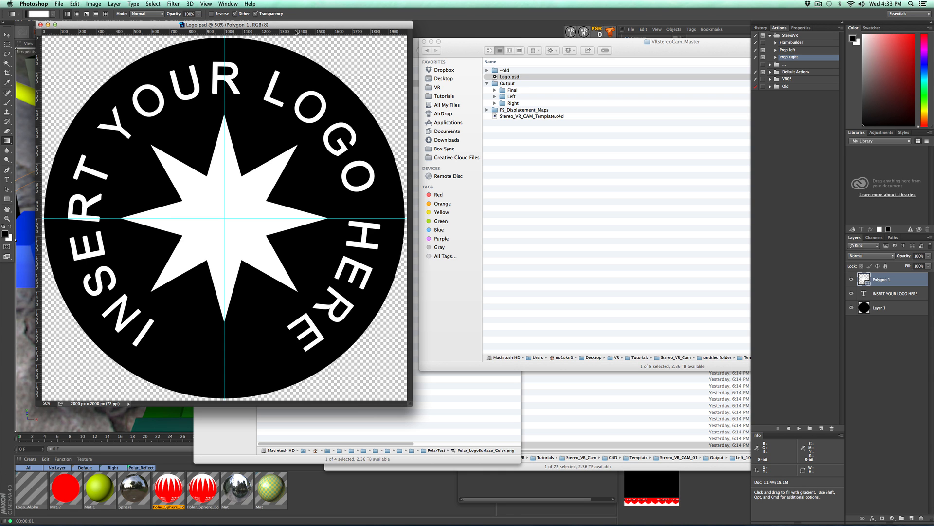
{"action": "left_click_drag", "start_coordinate": [300, 26], "coordinate": [378, 42]}
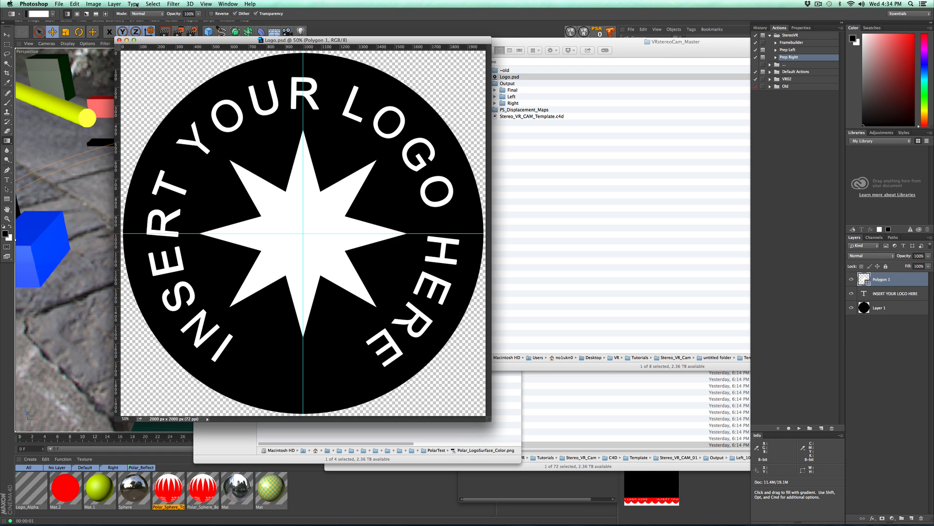
Trim the logo document on all four sides based on transparent pixels.
{"action": "left_click", "coordinate": [113, 6]}
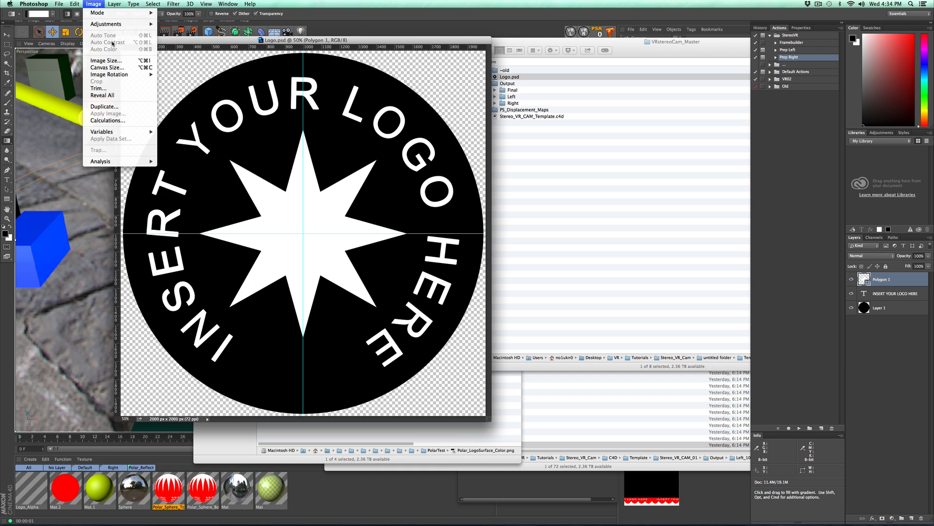
{"action": "left_click", "coordinate": [98, 88]}
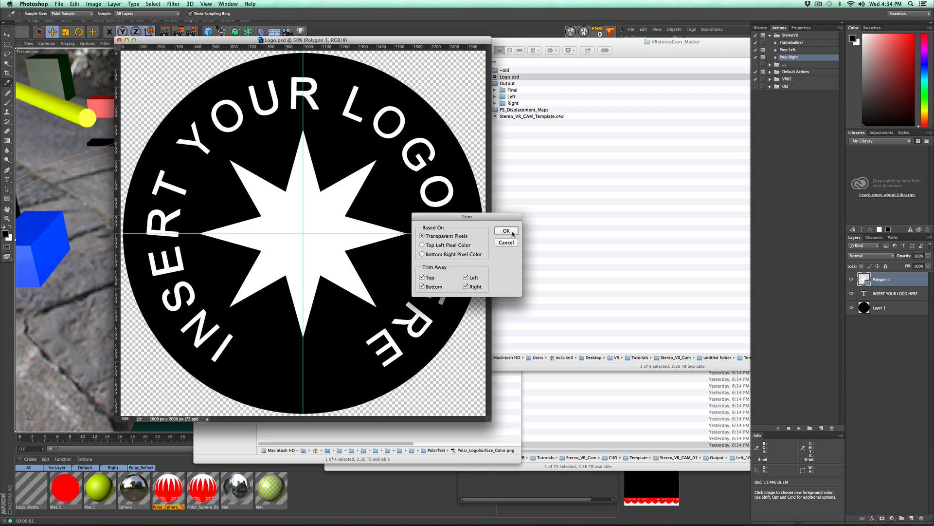
{"action": "left_click", "coordinate": [507, 231]}
{"action": "key", "text": "g"}
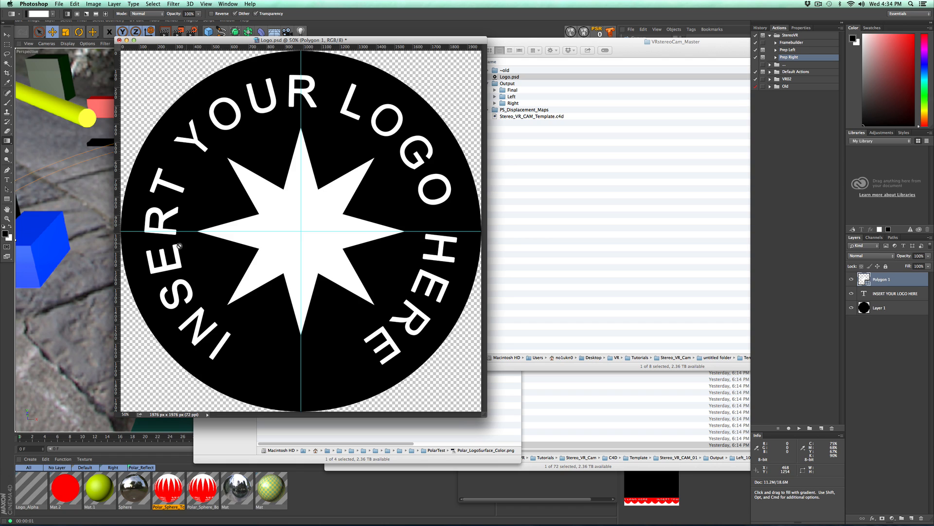
Hide and show the Polygon 1 and Layer 1 layers to check what each contributes to the logo.
{"action": "left_click", "coordinate": [914, 310], "text": "shift"}
{"action": "left_click", "coordinate": [883, 281]}
{"action": "left_click", "coordinate": [852, 280]}
{"action": "left_click", "coordinate": [852, 280]}
{"action": "left_click", "coordinate": [852, 308]}
{"action": "left_click", "coordinate": [853, 308]}
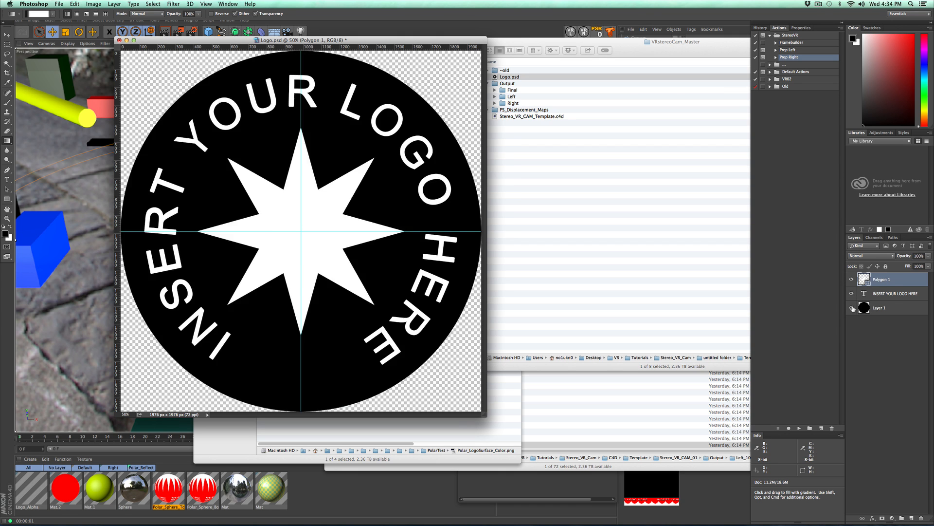
Convert the Polygon 1, INSERT YOUR LOGO HERE and Layer 1 layers together into one smart object for smart filters.
{"action": "left_click", "coordinate": [893, 308]}
{"action": "left_click", "coordinate": [896, 284], "text": "shift"}
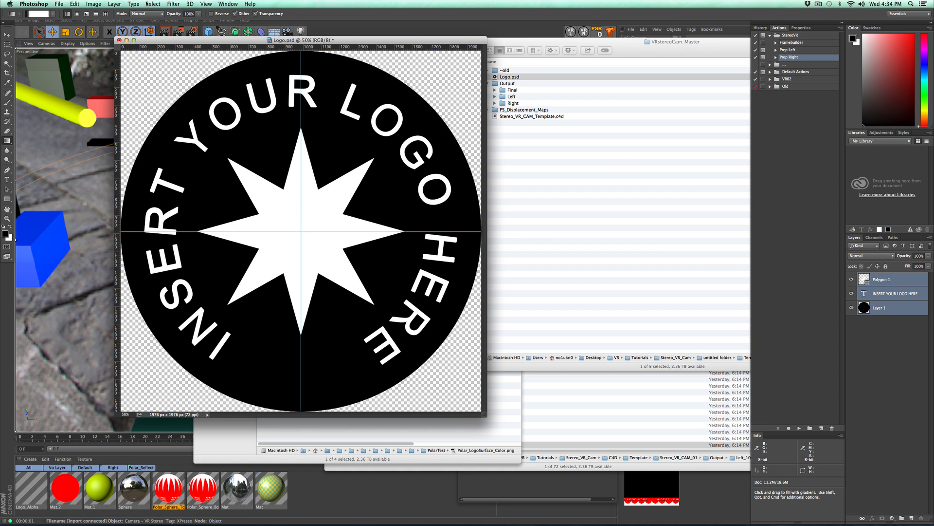
{"action": "left_click", "coordinate": [175, 4]}
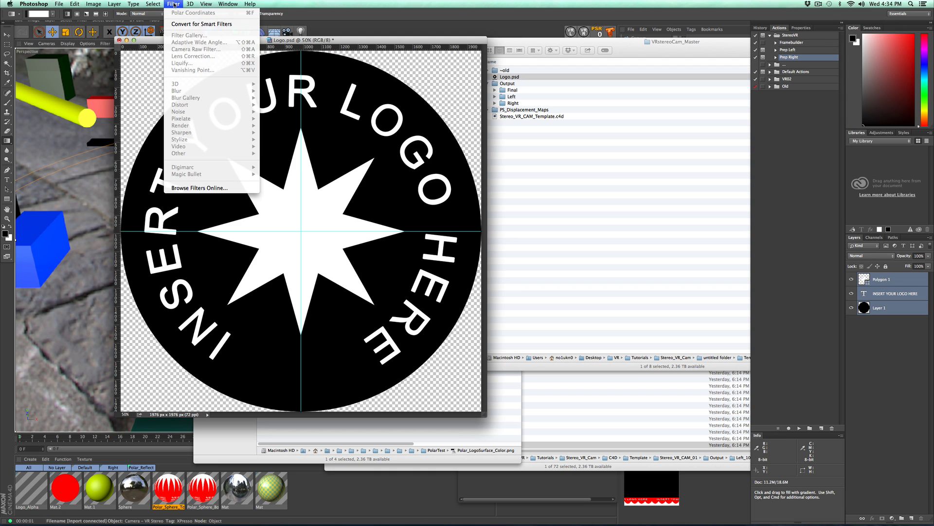
{"action": "left_click", "coordinate": [201, 24]}
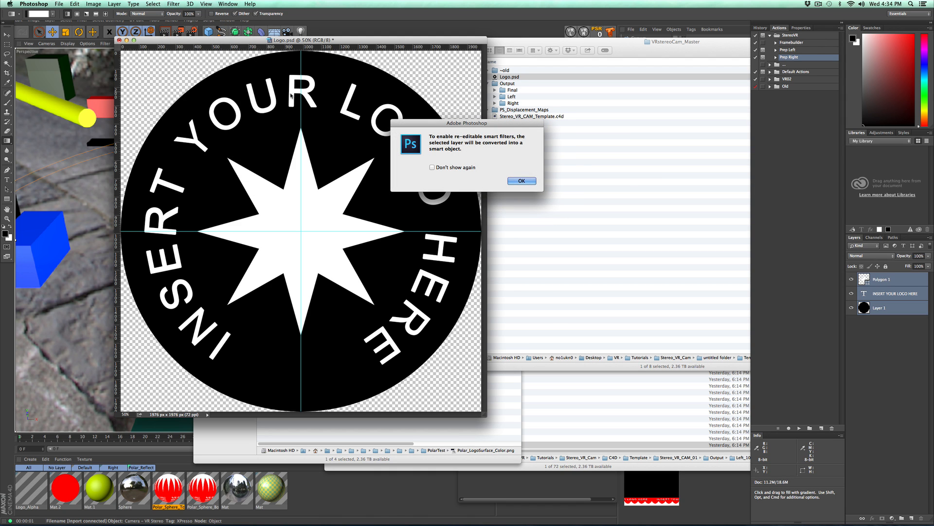
{"action": "left_click", "coordinate": [518, 181]}
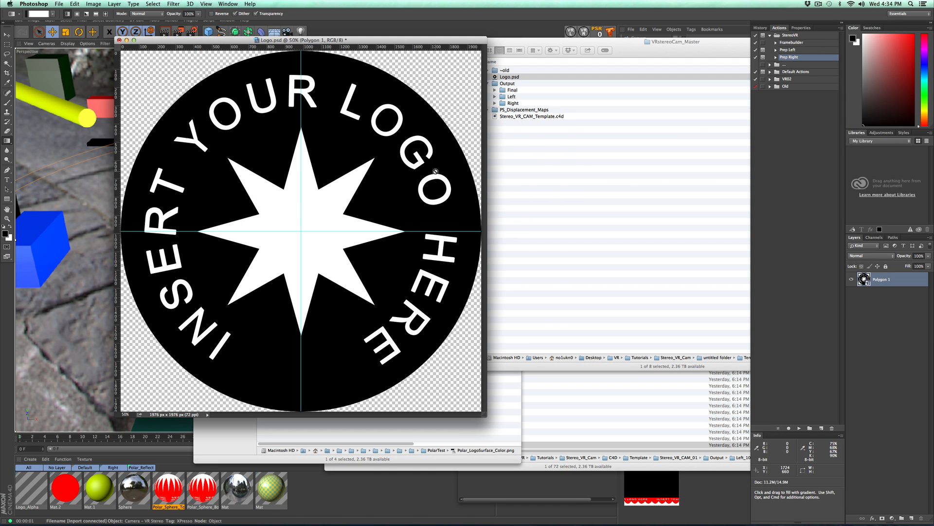
Compare both Polar Coordinates conversions in the filter preview, and apply Polar to Rectangular to the Polygon 1 smart object.
{"action": "left_click", "coordinate": [174, 4]}
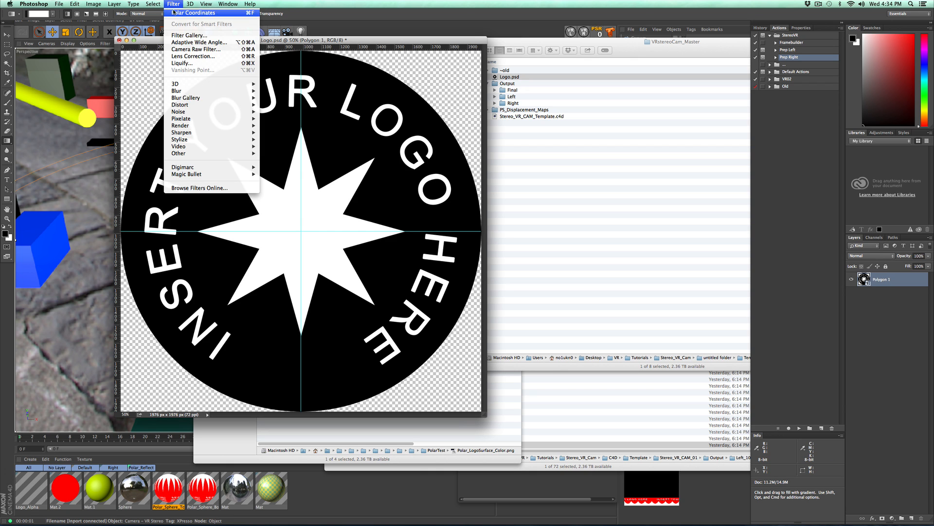
{"action": "mouse_move", "coordinate": [190, 105]}
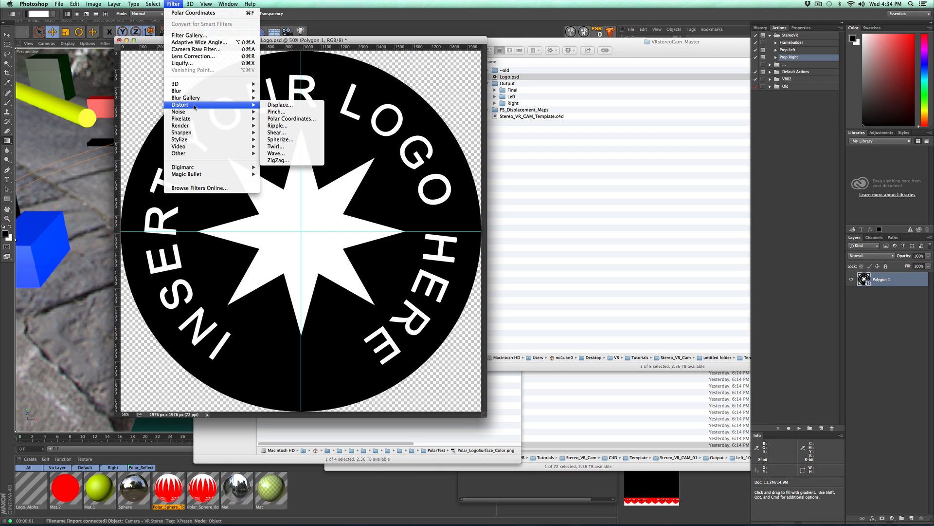
{"action": "left_click", "coordinate": [285, 118]}
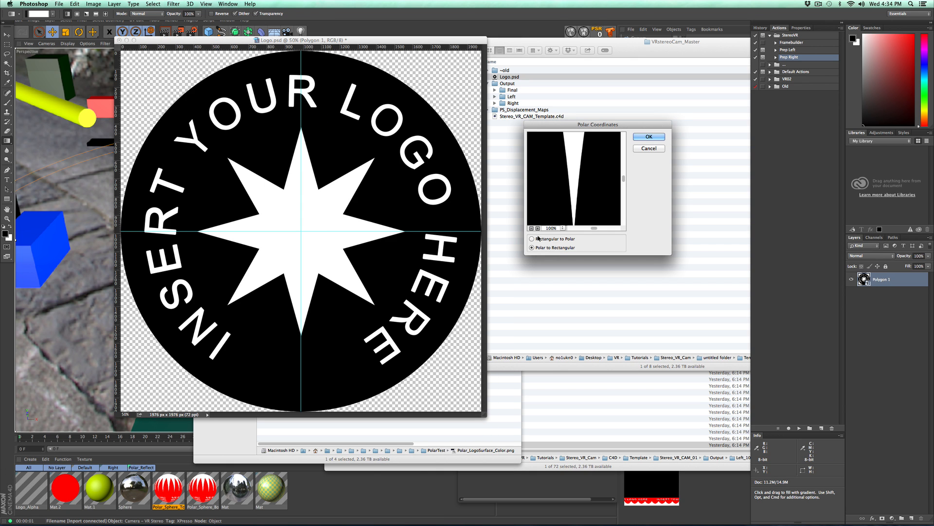
{"action": "left_click", "coordinate": [532, 229]}
{"action": "left_click", "coordinate": [531, 229]}
{"action": "left_click", "coordinate": [532, 228]}
{"action": "left_click", "coordinate": [532, 228]}
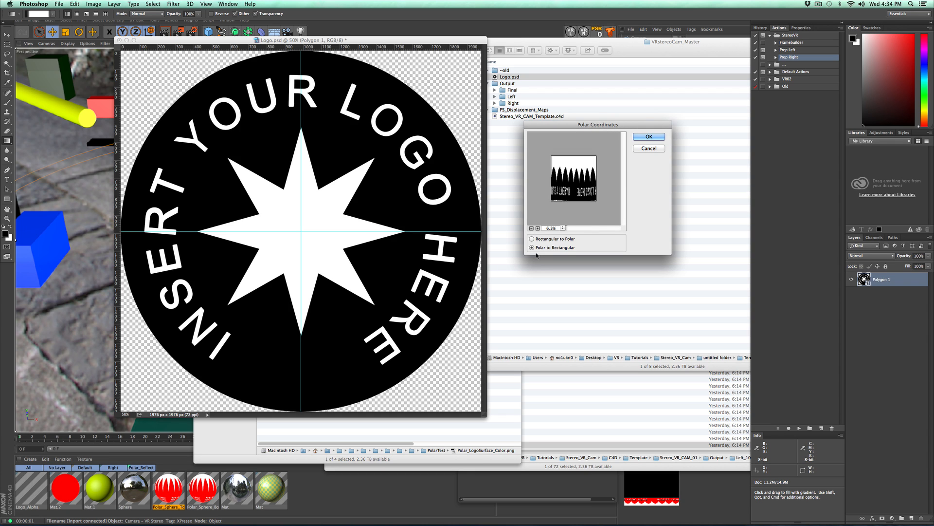
{"action": "left_click", "coordinate": [532, 239]}
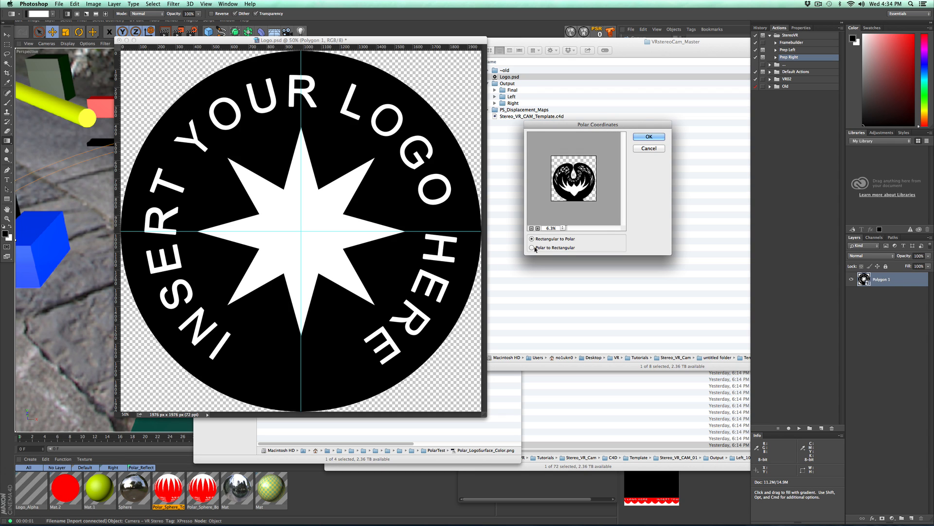
{"action": "left_click", "coordinate": [539, 228]}
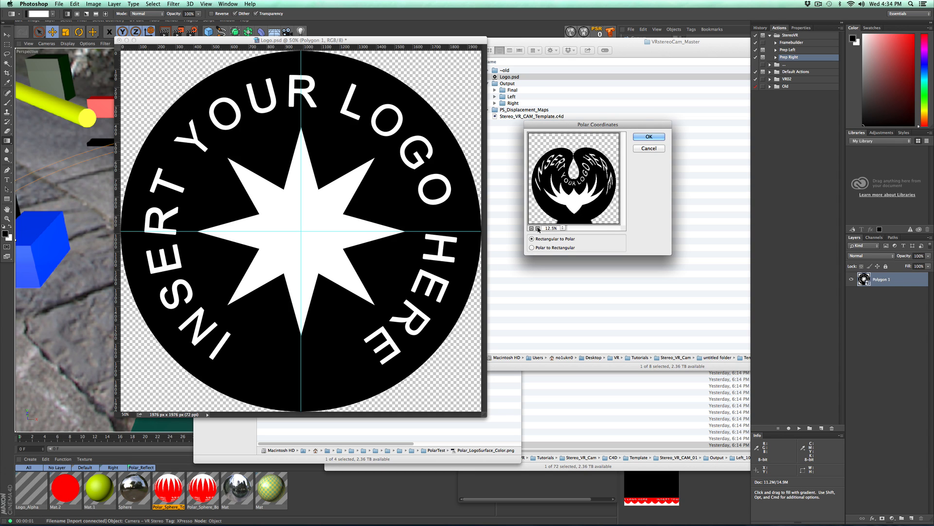
{"action": "left_click", "coordinate": [533, 248]}
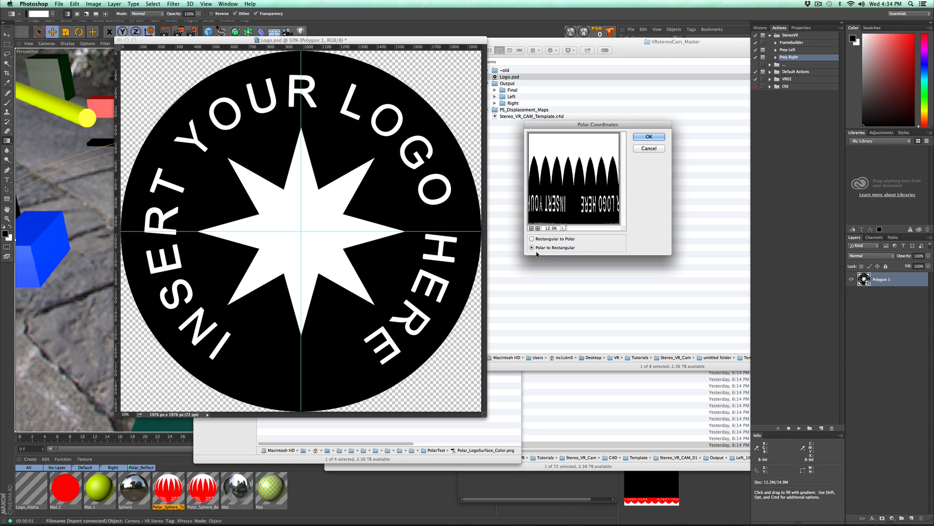
{"action": "left_click", "coordinate": [648, 137]}
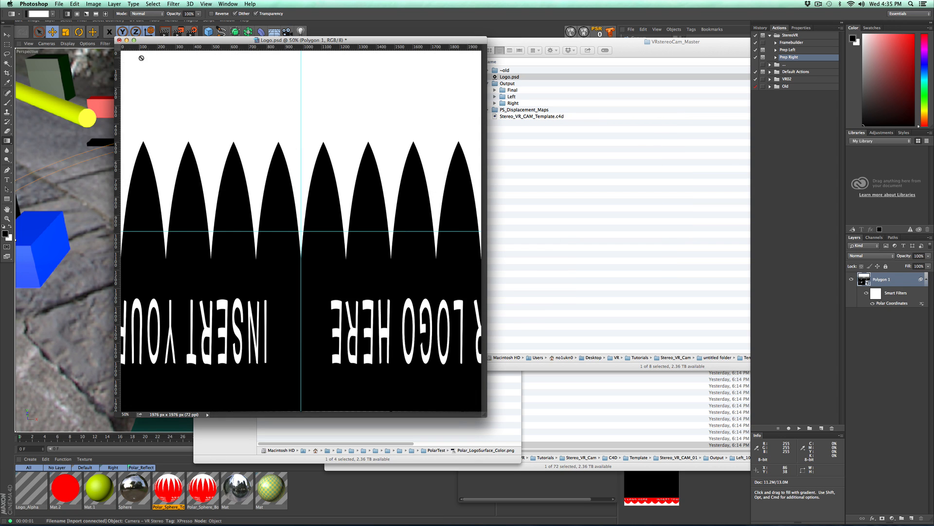
Revert Logo.psd to its Open history state and start closing the document.
{"action": "left_click", "coordinate": [58, 4]}
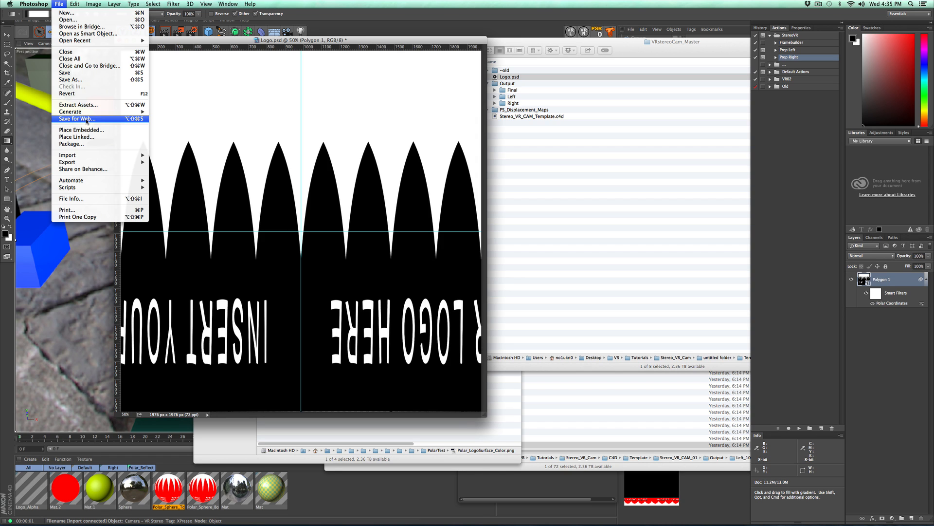
{"action": "left_click", "coordinate": [204, 43]}
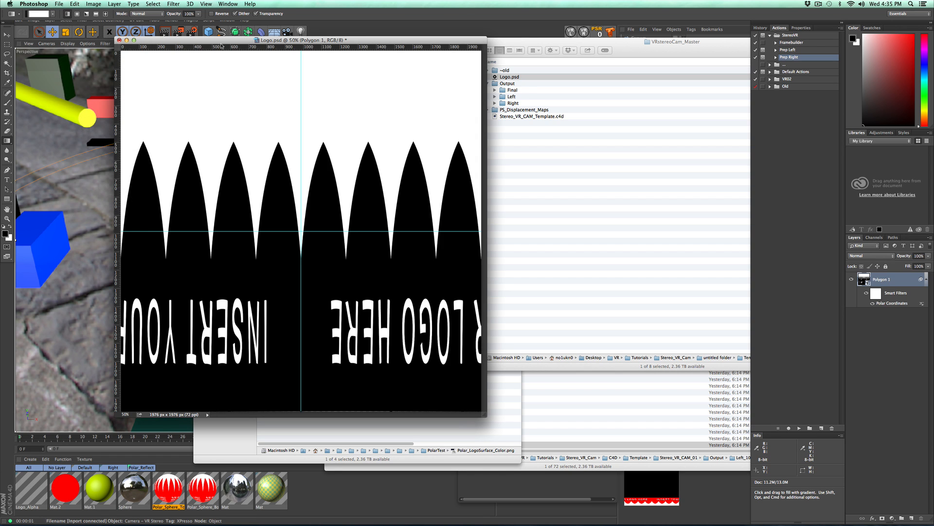
{"action": "left_click", "coordinate": [761, 28]}
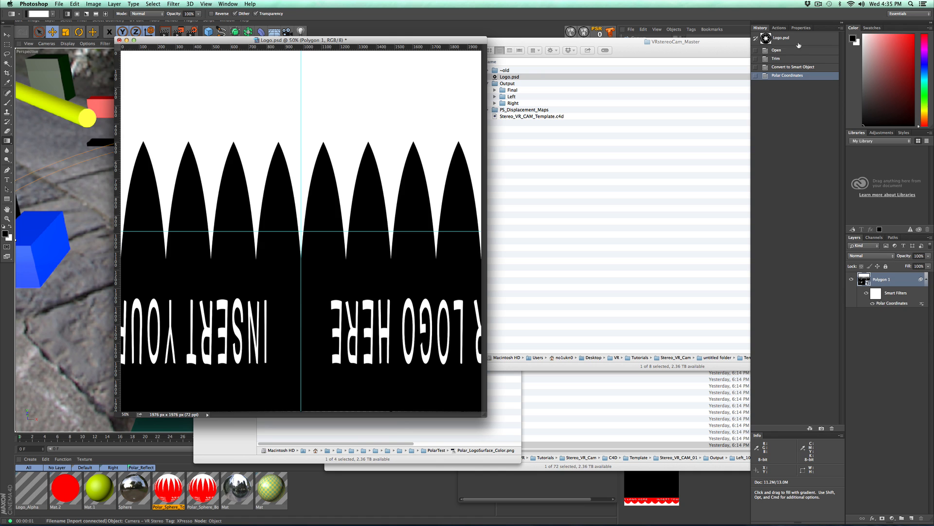
{"action": "left_click", "coordinate": [782, 51]}
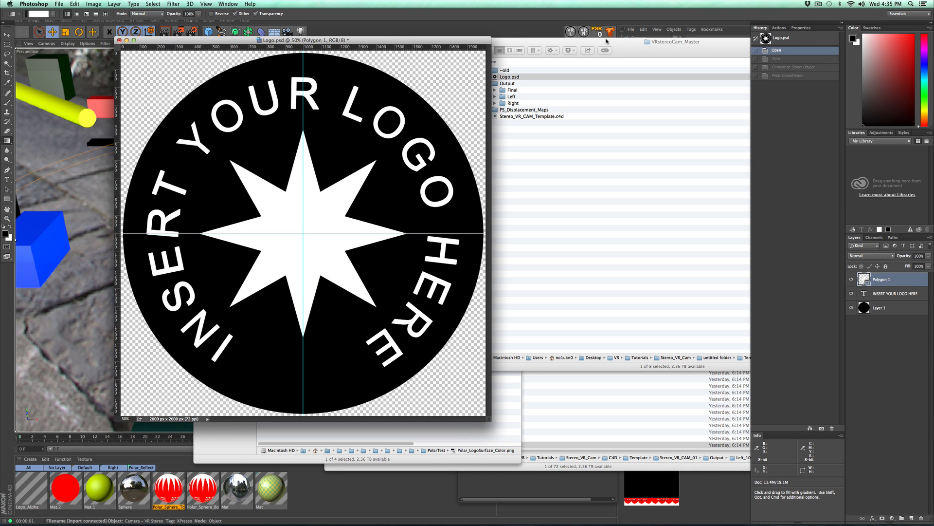
{"action": "key", "text": "super+w"}
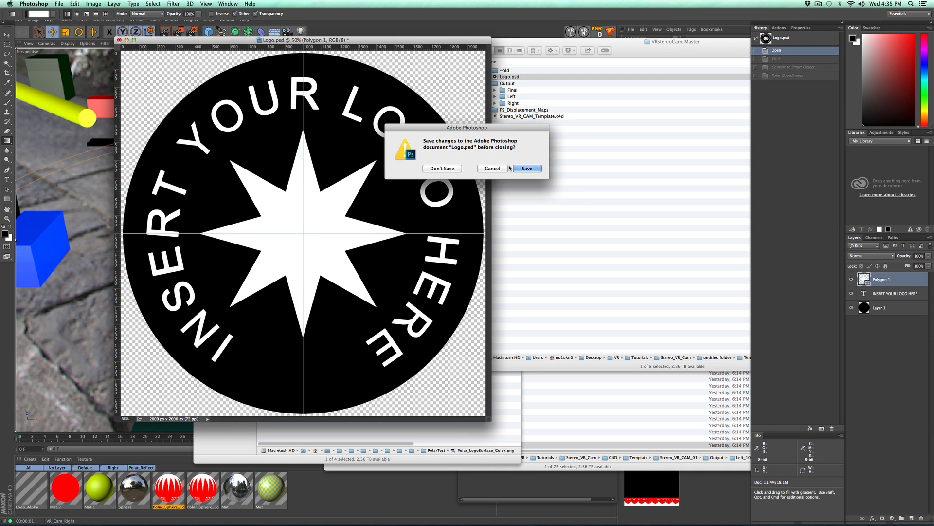
Close Logo.psd without saving, and show the attributes of the Camera – VR Stereo null in Cinema 4D.
{"action": "left_click", "coordinate": [445, 168]}
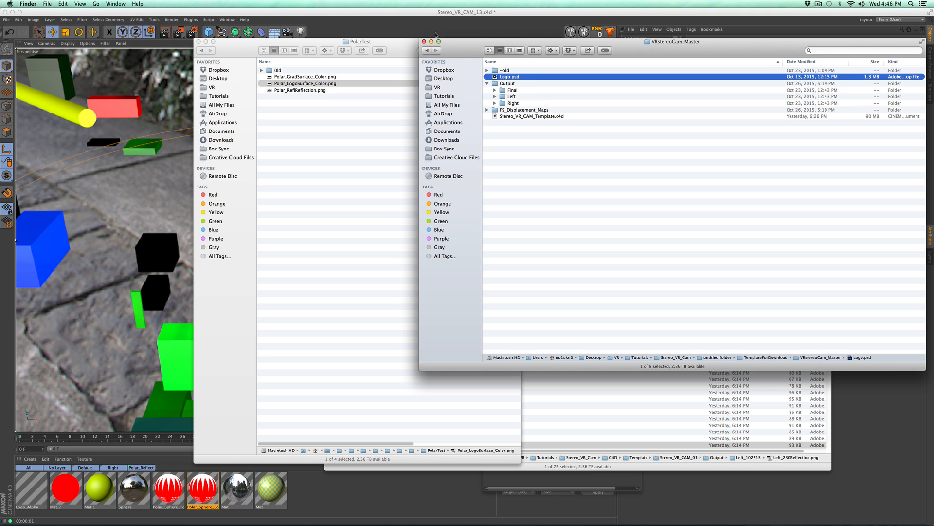
{"action": "left_click", "coordinate": [451, 22]}
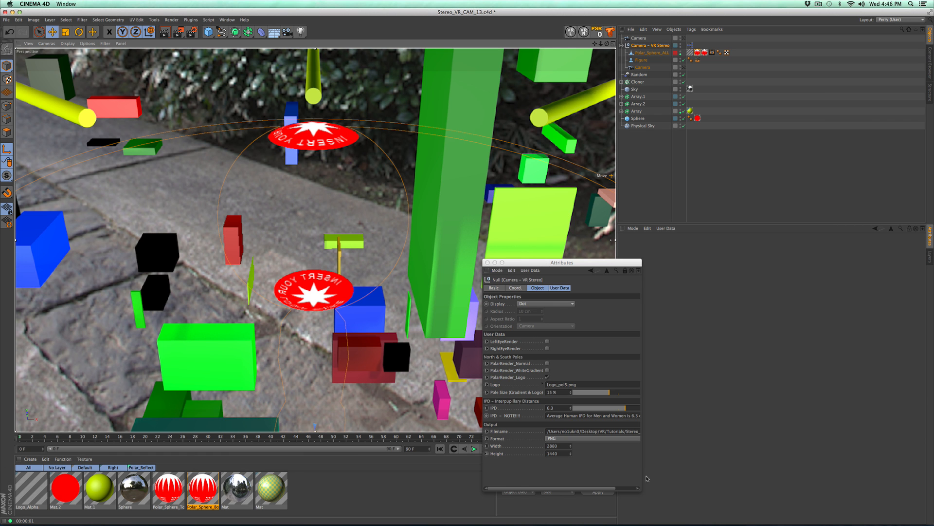
{"action": "left_click", "coordinate": [488, 262]}
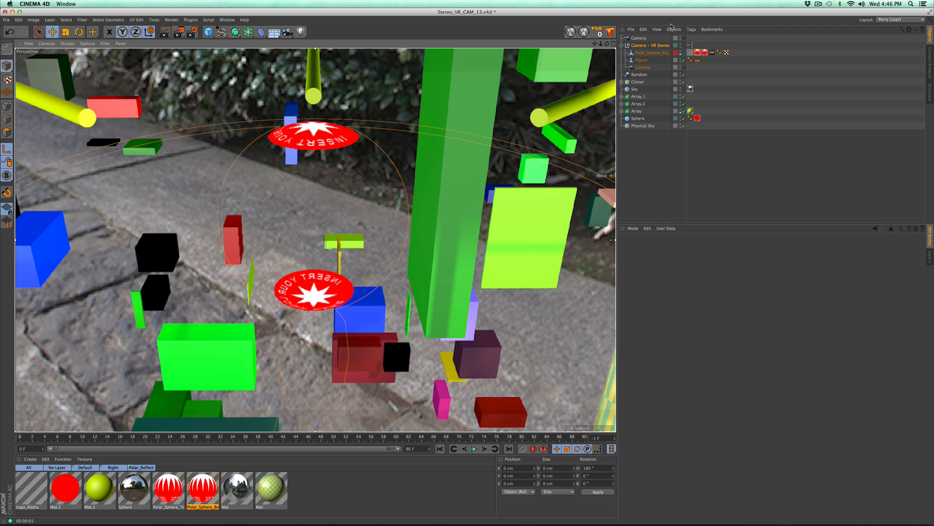
{"action": "left_click", "coordinate": [641, 45]}
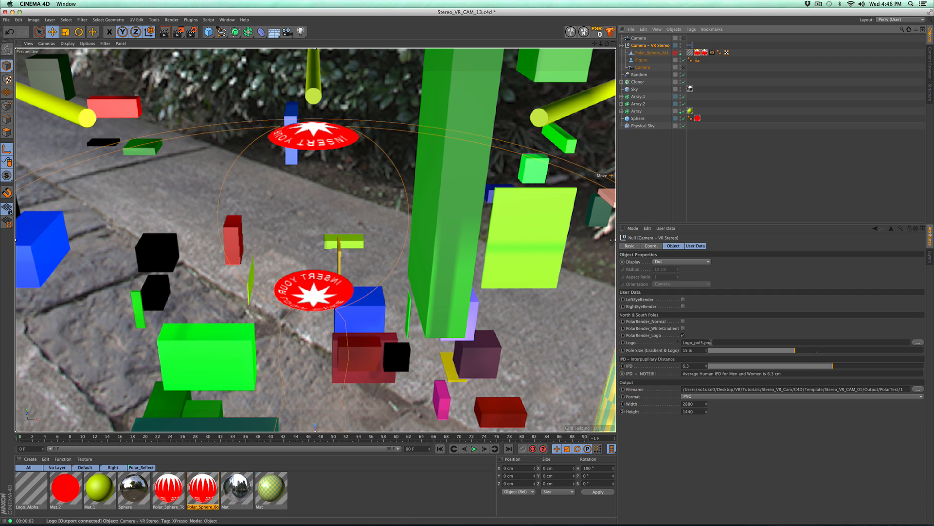
Look into the polar logo's file chooser, and try PolarRender_WhiteGradient before re-enabling PolarRender_Logo.
{"action": "left_click", "coordinate": [918, 342]}
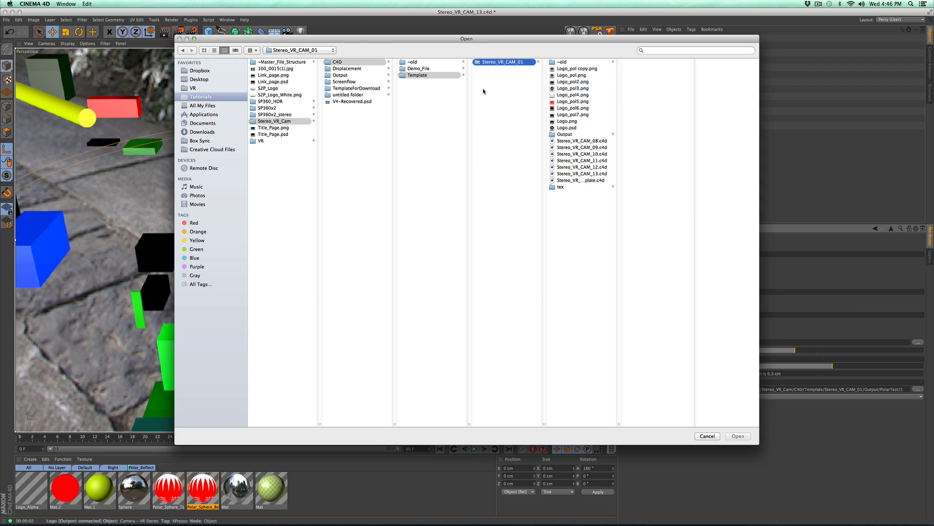
{"action": "left_click", "coordinate": [707, 435]}
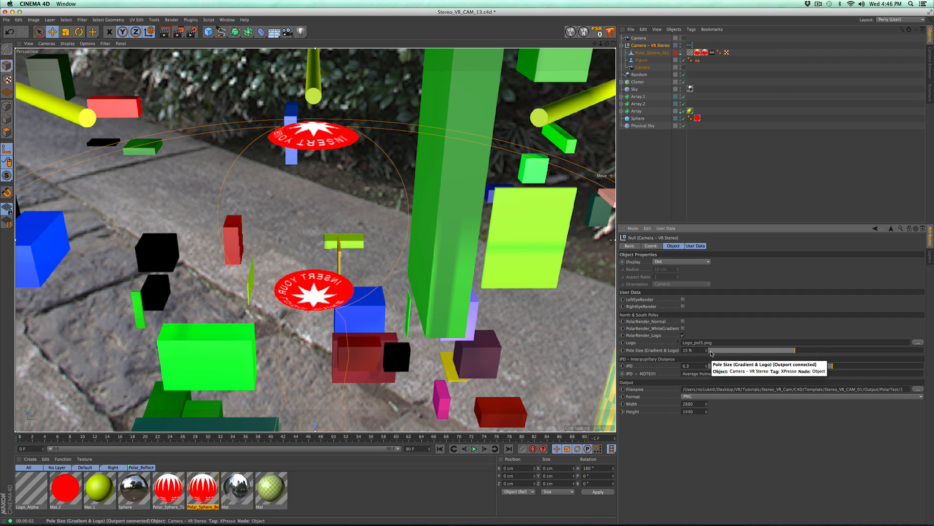
{"action": "left_click", "coordinate": [683, 329]}
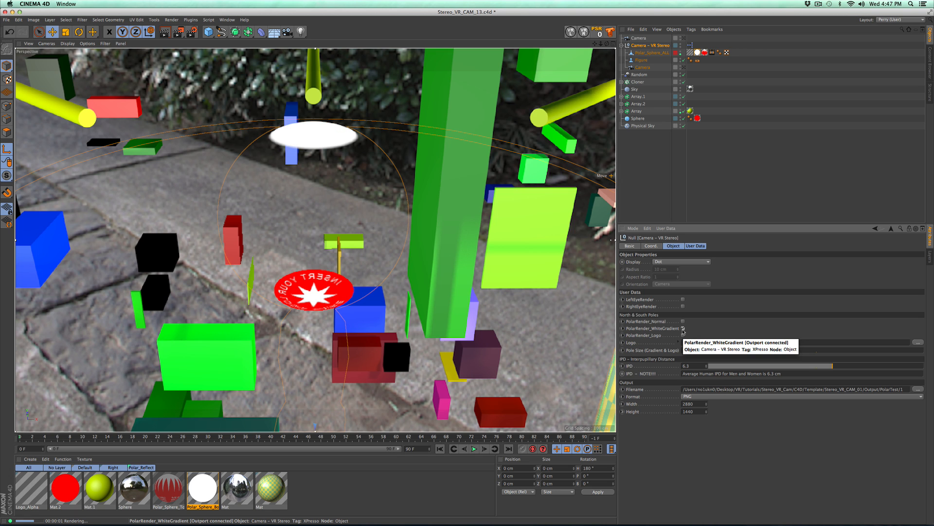
{"action": "left_click", "coordinate": [684, 335]}
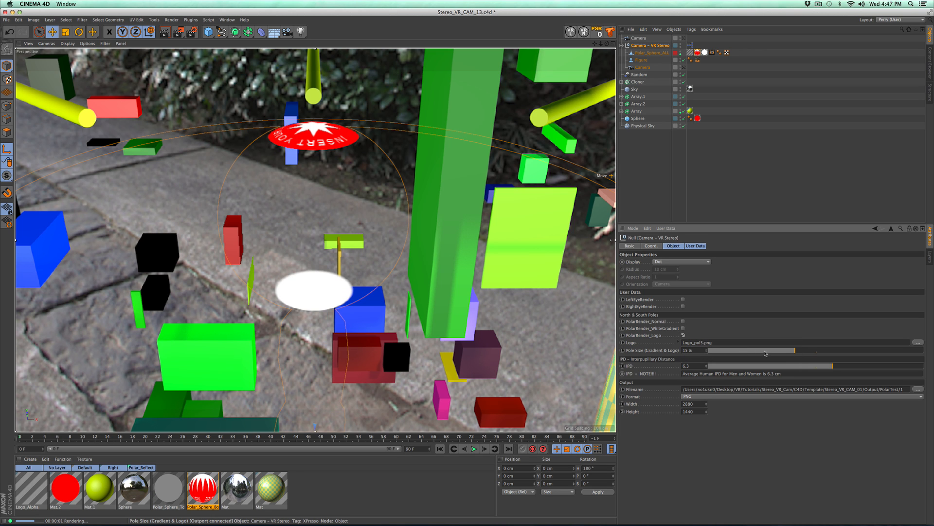
Try Pole Size values of 30 % and 10 % for the polar logo, and return it to 15 %.
{"action": "left_click", "coordinate": [687, 350]}
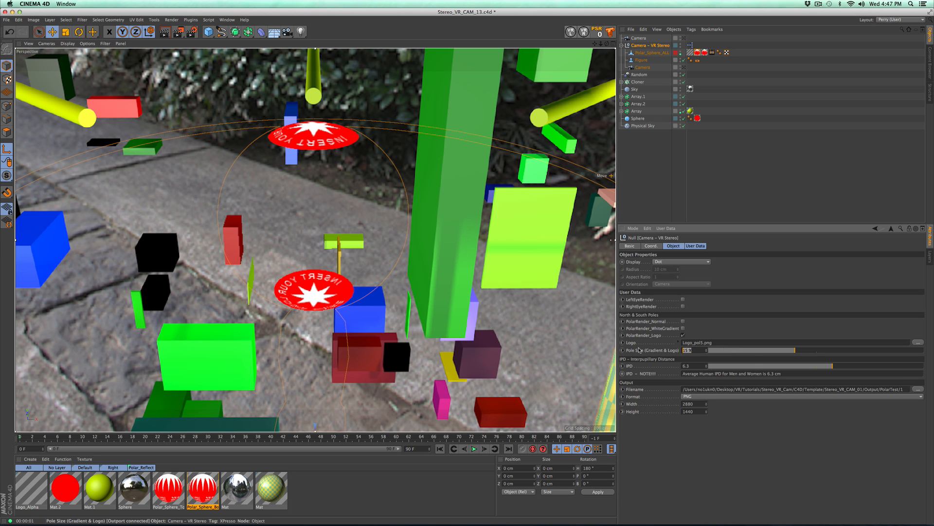
{"action": "type", "text": "30"}
{"action": "key", "text": "Return"}
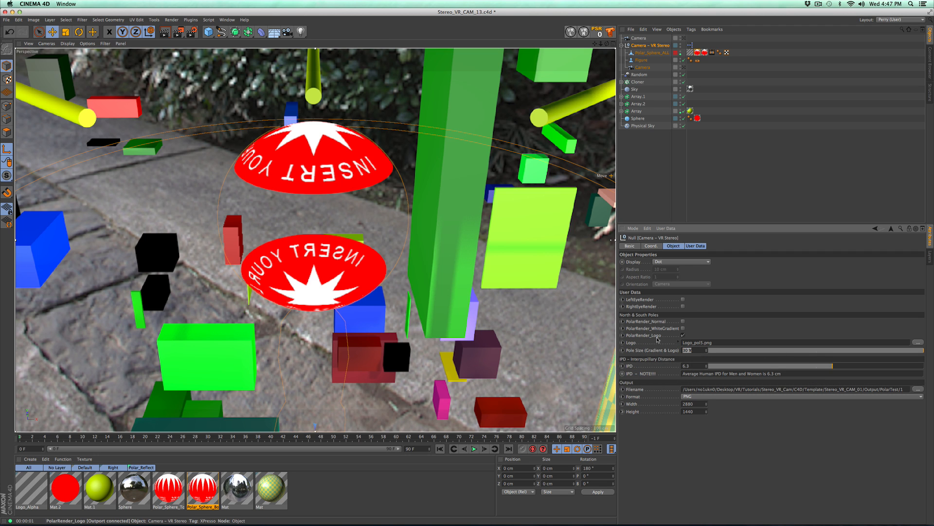
{"action": "type", "text": "10"}
{"action": "key", "text": "Return"}
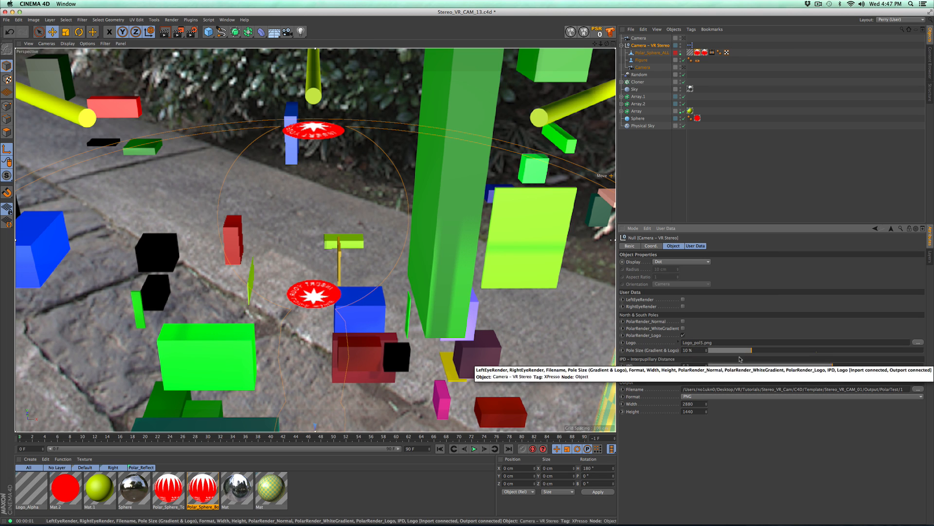
{"action": "type", "text": "15"}
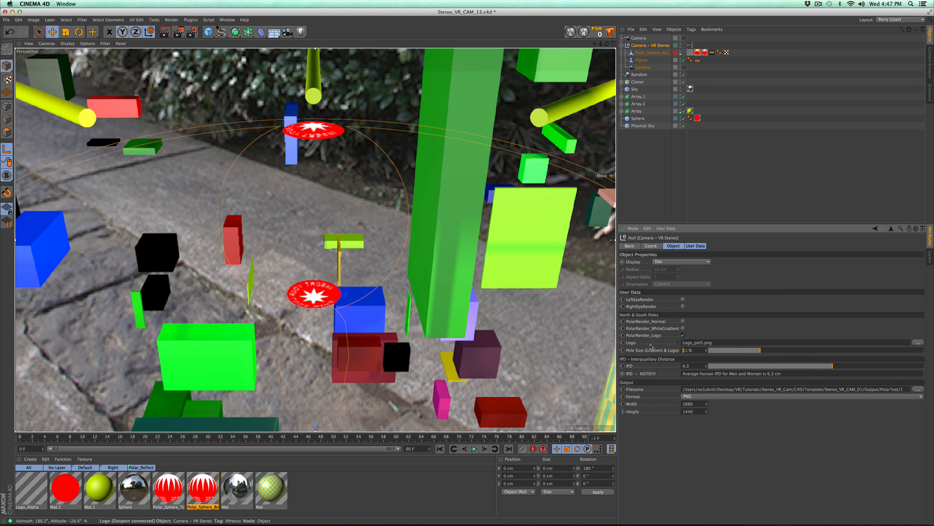
{"action": "key", "text": "Return"}
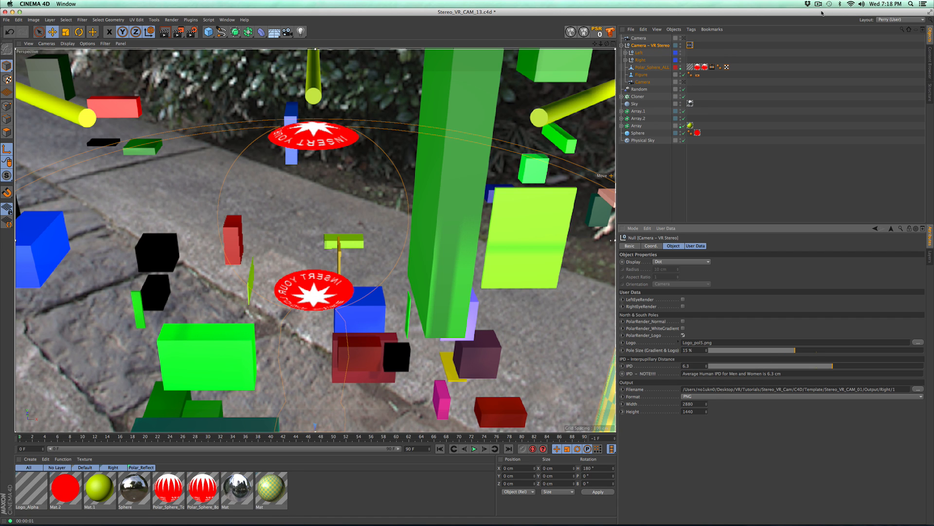
Switch to Photoshop and run the Framebuilder action on all the reflection images in the Left output folder.
{"action": "key", "text": "super+Tab"}
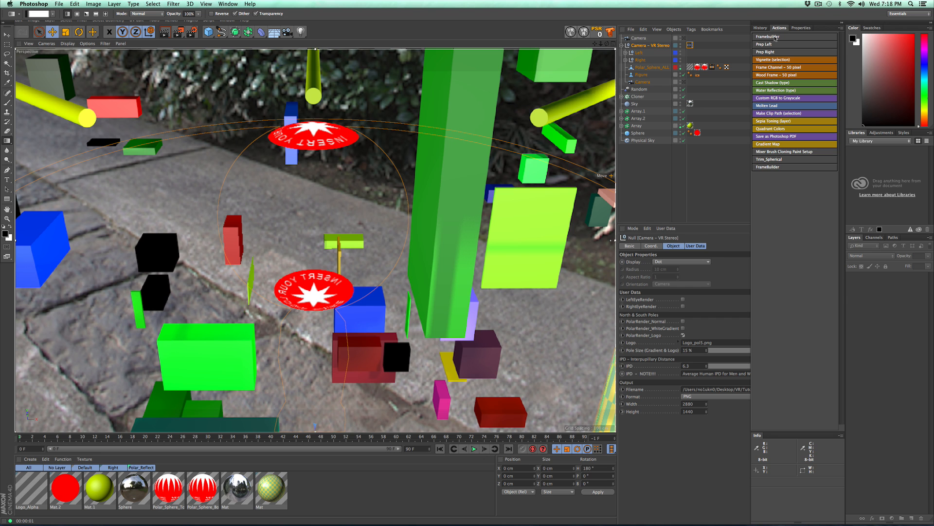
{"action": "left_click", "coordinate": [776, 39]}
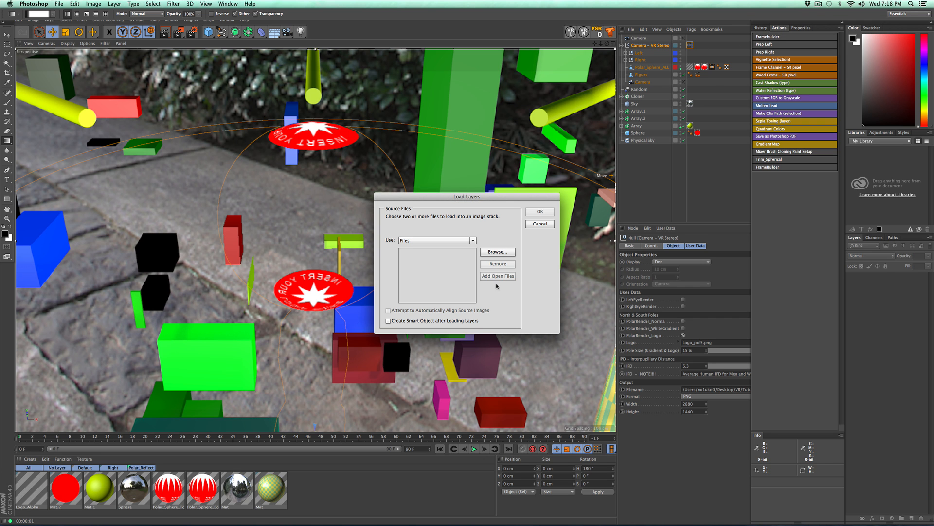
{"action": "left_click", "coordinate": [506, 253]}
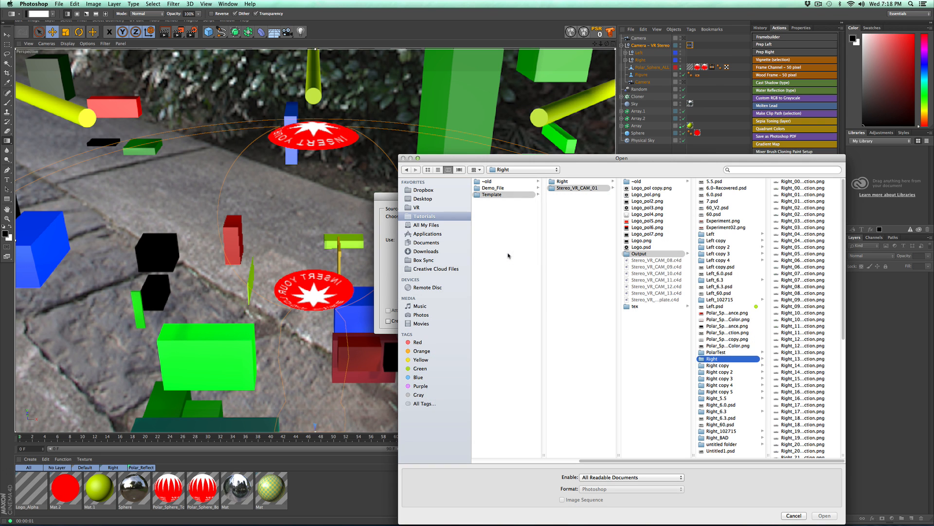
{"action": "left_click", "coordinate": [712, 234]}
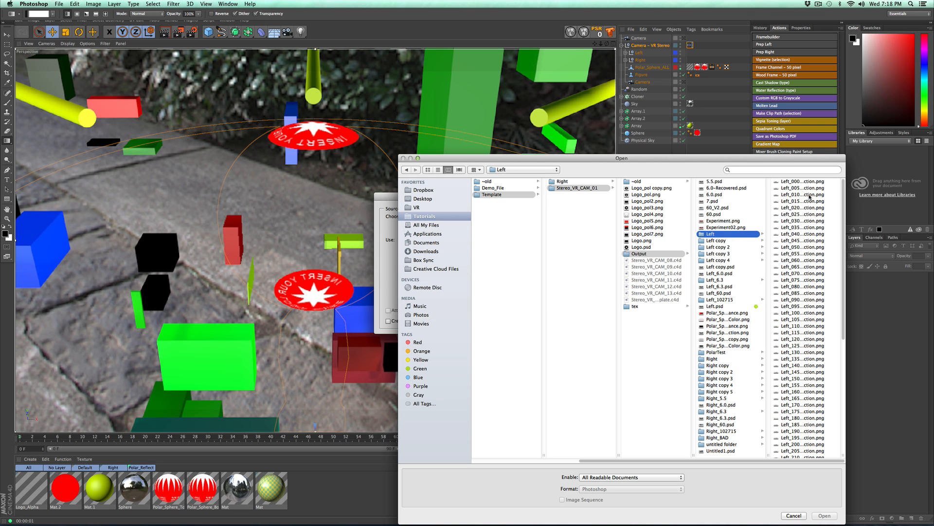
{"action": "key", "text": "super+a"}
{"action": "left_click", "coordinate": [824, 515]}
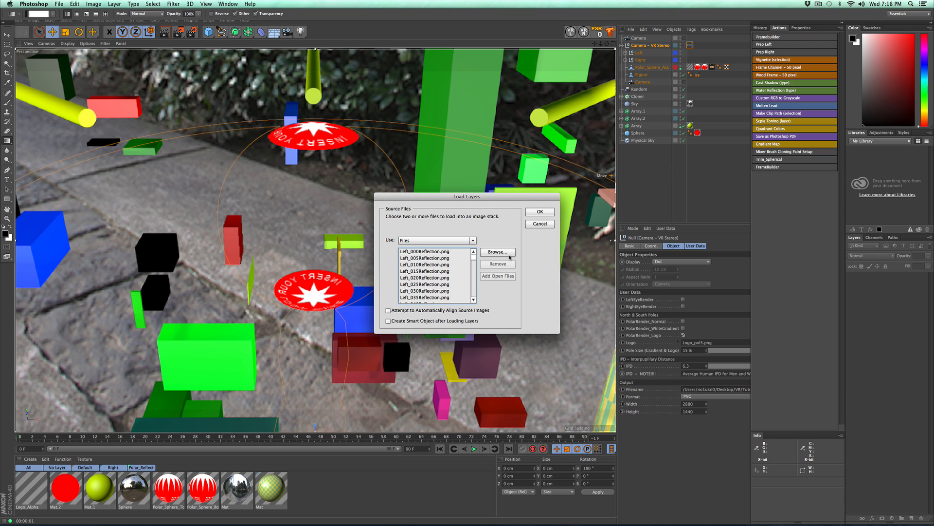
{"action": "left_click", "coordinate": [437, 257]}
{"action": "left_click", "coordinate": [540, 212]}
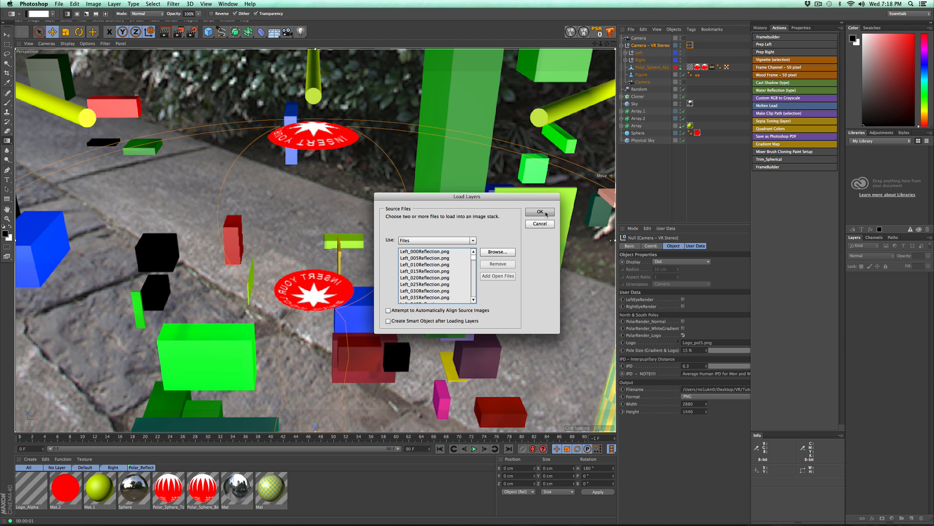
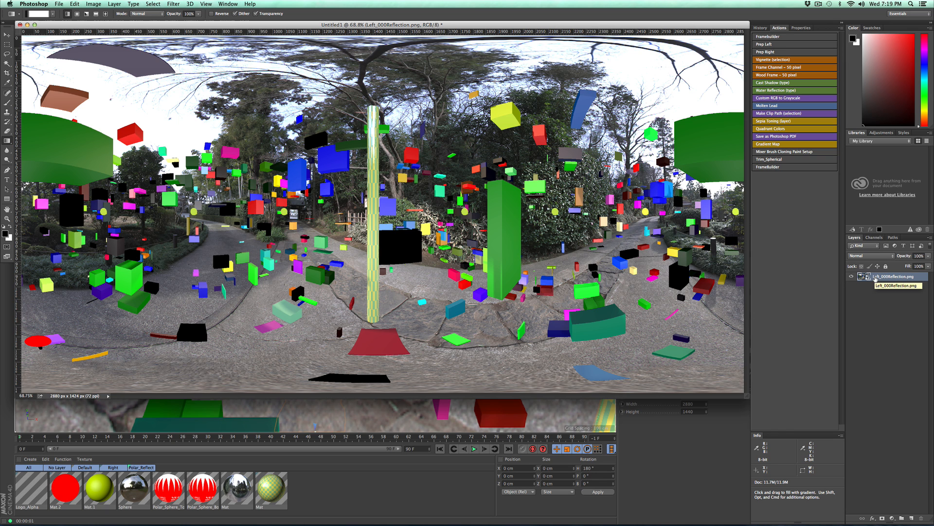
Run the Framebuilder action again on all the reflection images in the Right output folder.
{"action": "key", "text": "super+Tab"}
{"action": "left_click", "coordinate": [512, 249]}
{"action": "left_click", "coordinate": [729, 359]}
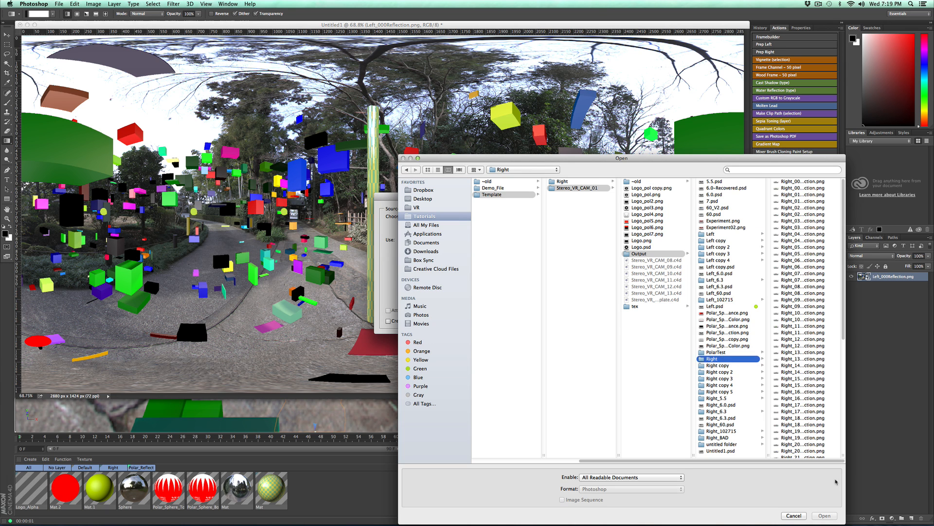
{"action": "key", "text": "super+a"}
{"action": "key", "text": "Return"}
{"action": "left_click", "coordinate": [538, 213]}
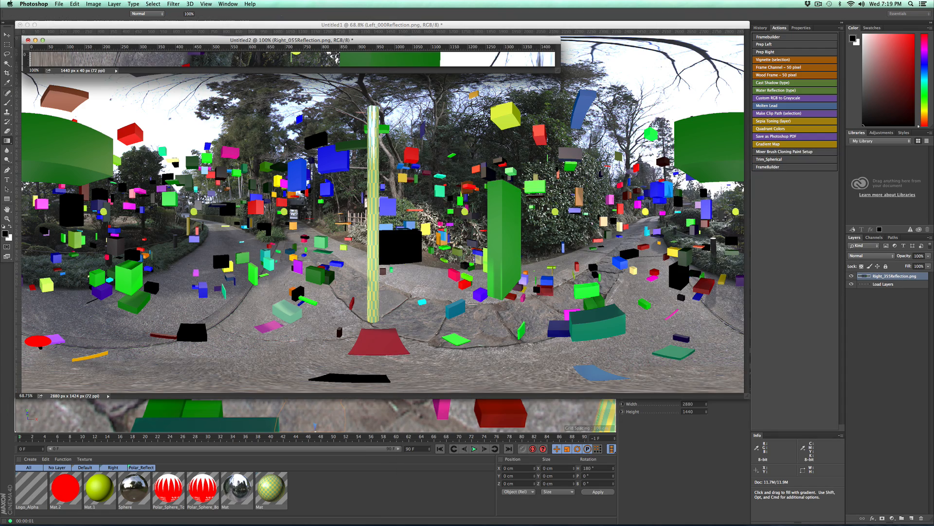
{"action": "key", "text": "super+0"}
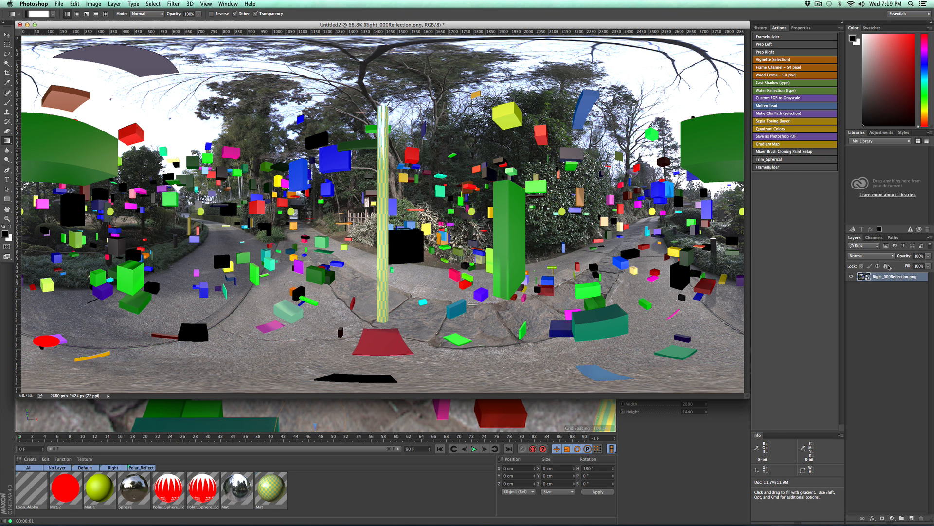
Copy the Right_000Reflection.png layer into the left-eye document Untitled1.
{"action": "left_click_drag", "start_coordinate": [562, 26], "coordinate": [558, 120]}
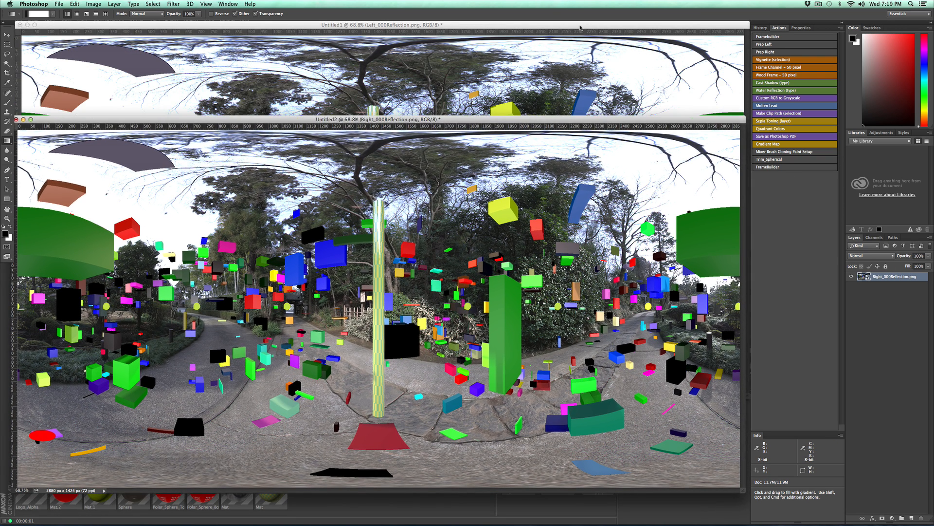
{"action": "left_click", "coordinate": [581, 28]}
{"action": "key", "text": "ctrl+Tab"}
{"action": "left_click_drag", "start_coordinate": [888, 279], "coordinate": [618, 83]}
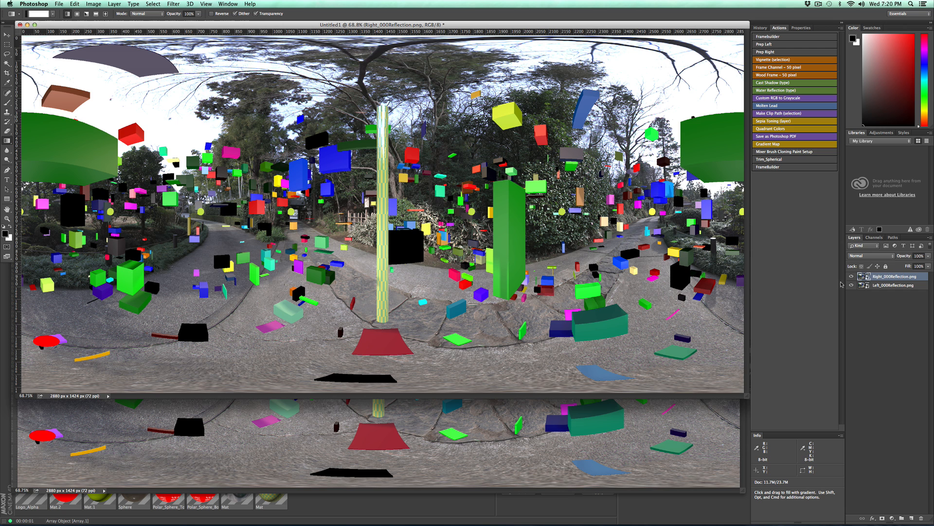
Compare both eye views by toggling the right layer's visibility, and move Left_000Reflection.png above Right_000Reflection.png.
{"action": "left_click", "coordinate": [852, 277]}
{"action": "left_click", "coordinate": [852, 278]}
{"action": "left_click", "coordinate": [853, 279]}
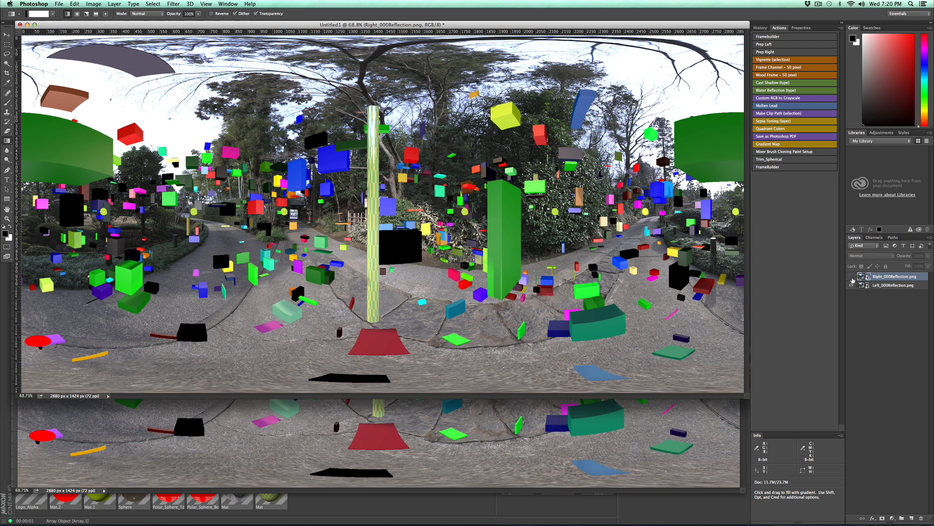
{"action": "left_click", "coordinate": [852, 278]}
{"action": "left_click", "coordinate": [853, 278]}
{"action": "left_click_drag", "start_coordinate": [881, 290], "coordinate": [882, 276]}
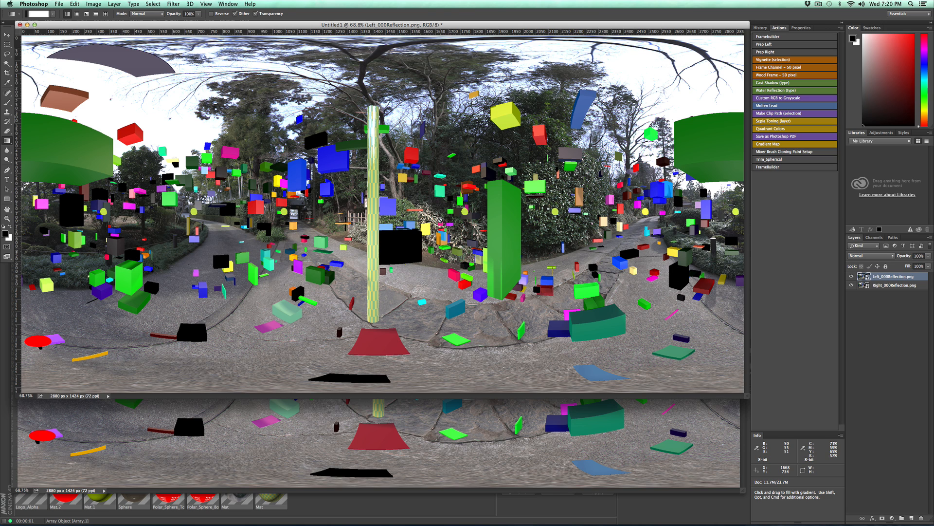
Switch to Finder and preview the gradient and logo polar images in the Output folder's PolarTest subfolder.
{"action": "key", "text": "super+Tab"}
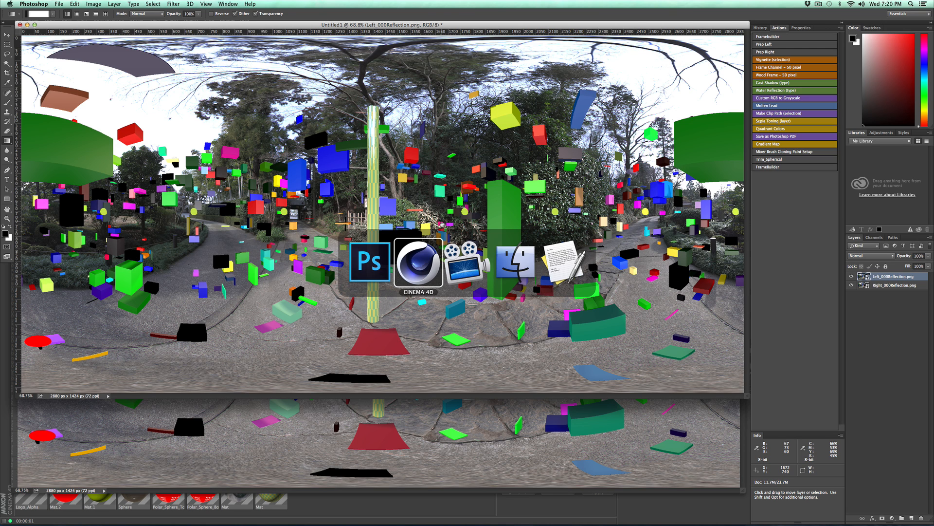
{"action": "key", "text": "super+Tab"}
{"action": "key", "text": "super+Tab"}
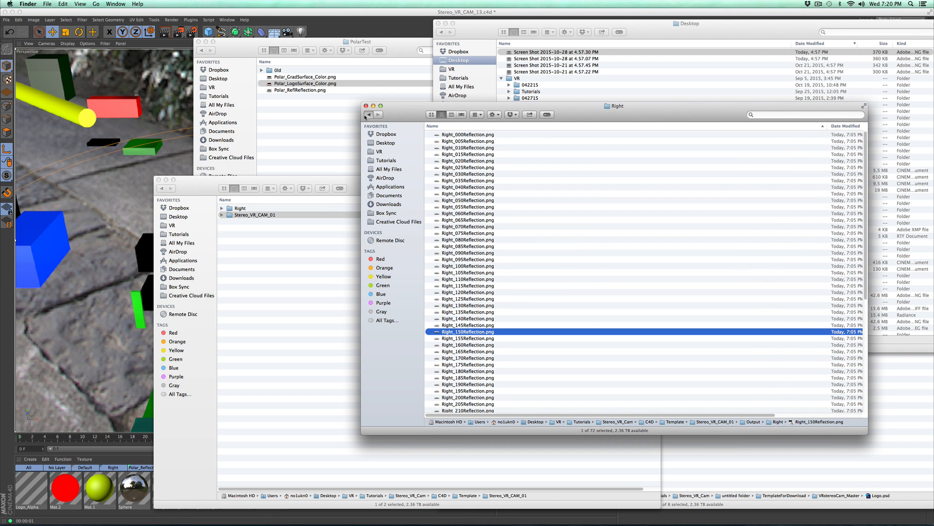
{"action": "key", "text": "super+Up"}
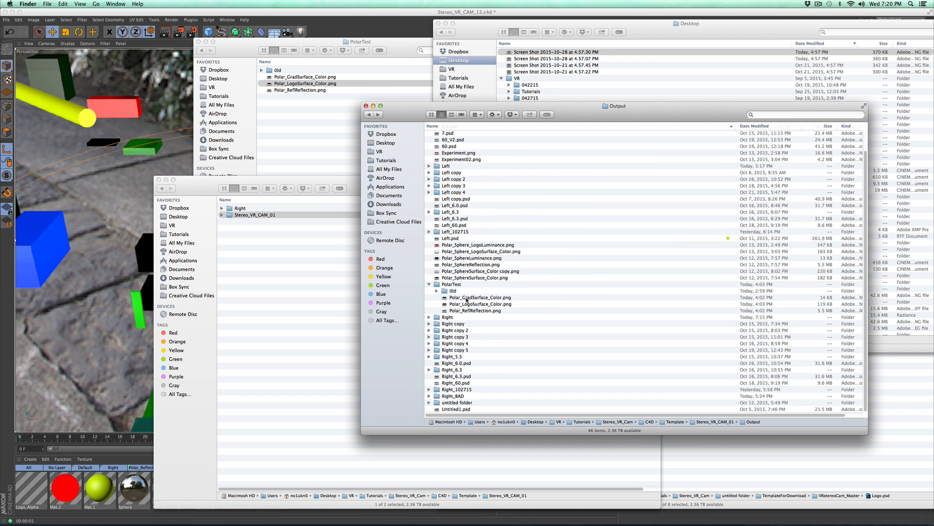
{"action": "left_click", "coordinate": [497, 299]}
{"action": "key", "text": "space"}
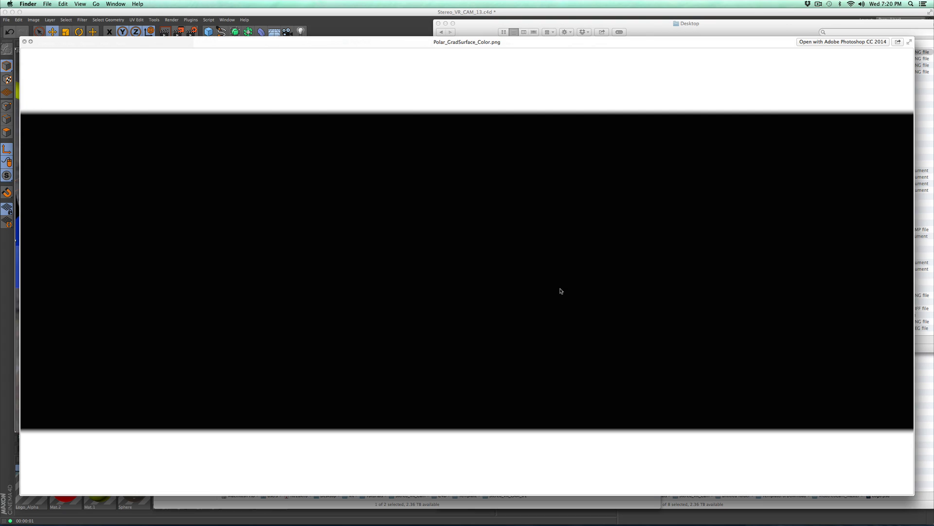
{"action": "key", "text": "Down"}
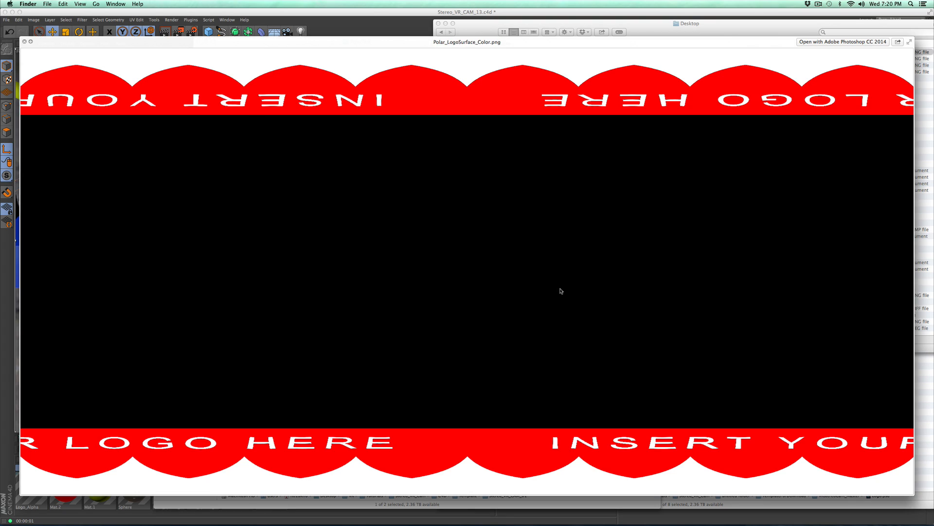
Open Polar_ReflReflection.png in Photoshop and lower its window to uncover the Untitled1 document behind it.
{"action": "key", "text": "Down"}
{"action": "key", "text": "space"}
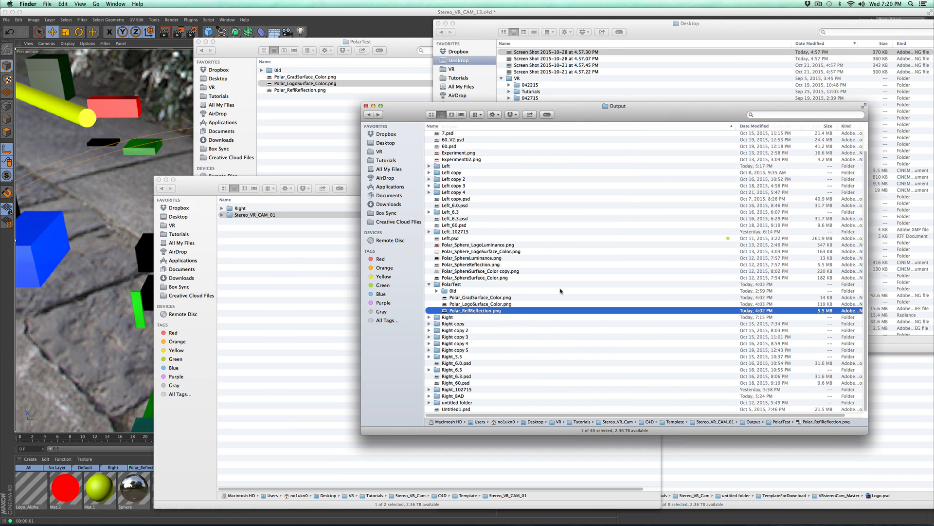
{"action": "key", "text": "super+o"}
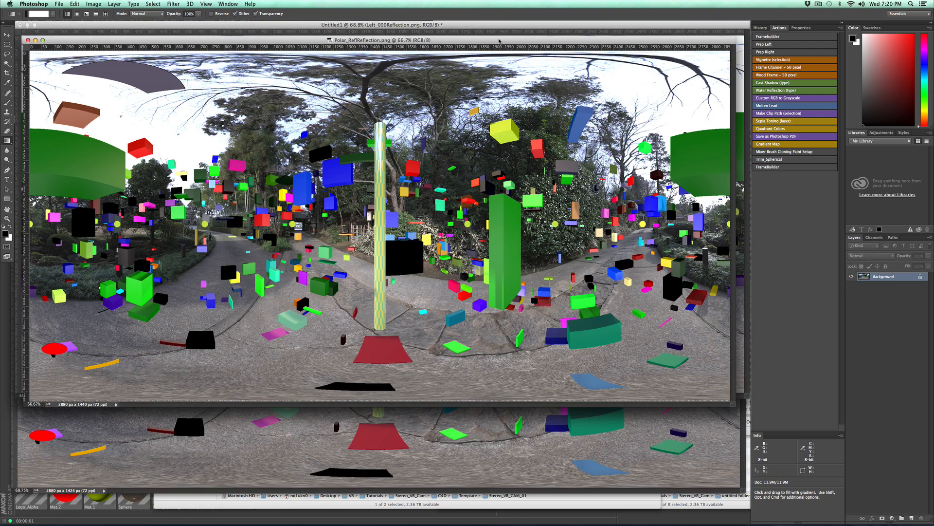
{"action": "left_click_drag", "start_coordinate": [499, 40], "coordinate": [491, 98]}
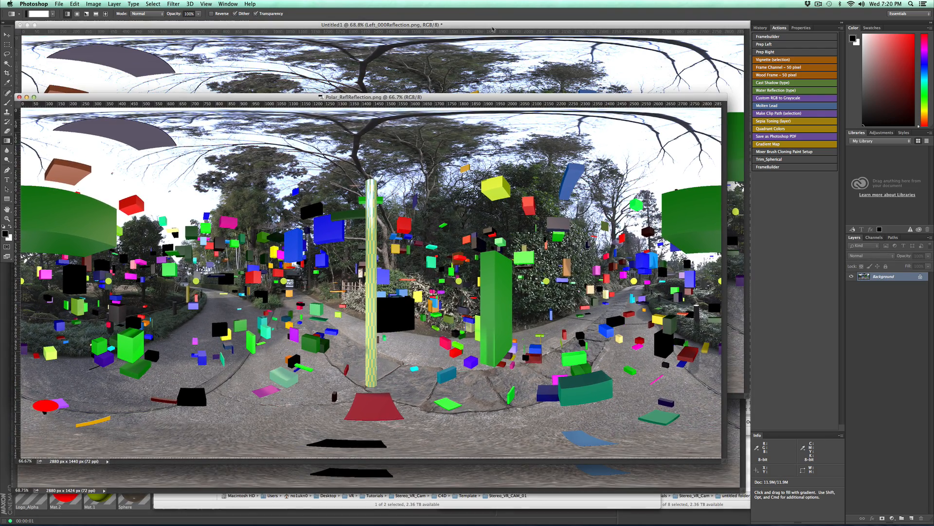
Copy the Left_000Reflection.png and Right_000Reflection.png layers together from Untitled1 into the Polar_ReflReflection.png document, and raise that document's window.
{"action": "left_click", "coordinate": [505, 27]}
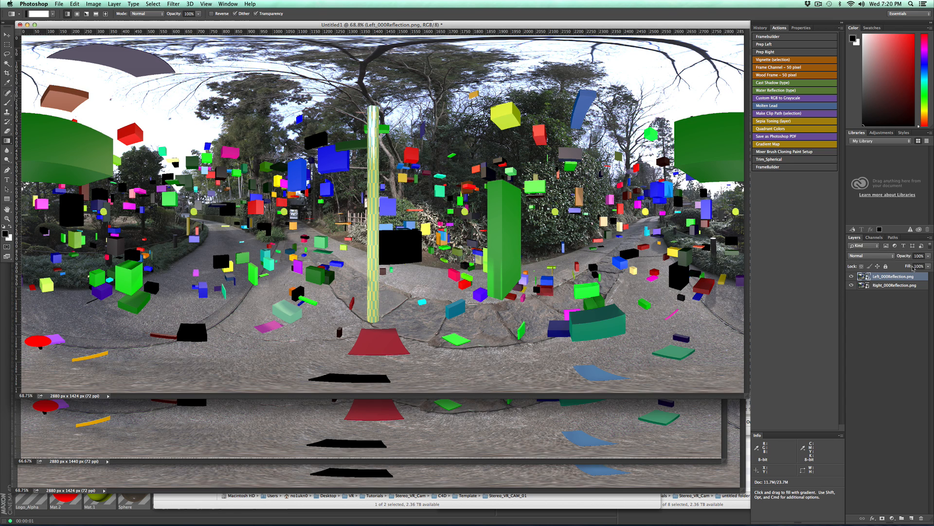
{"action": "left_click", "coordinate": [898, 287], "text": "shift"}
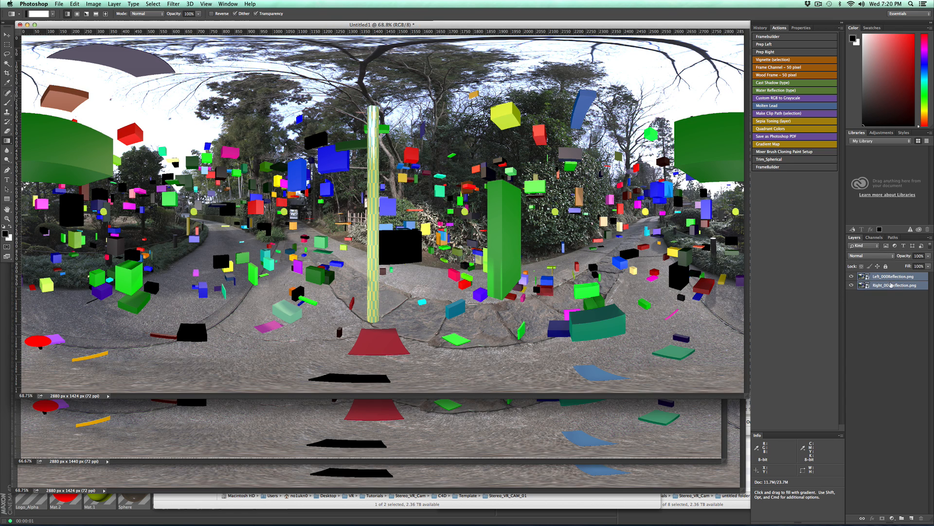
{"action": "left_click_drag", "start_coordinate": [890, 281], "coordinate": [608, 409]}
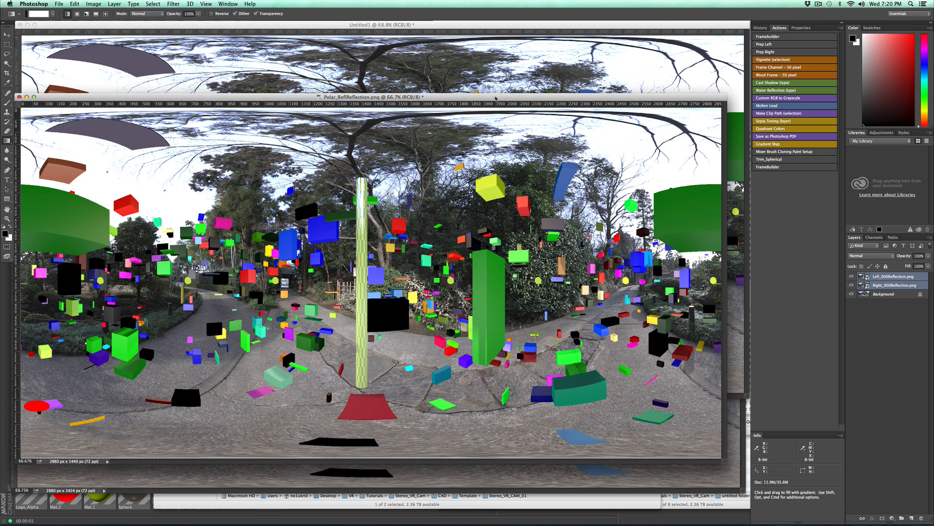
{"action": "left_click_drag", "start_coordinate": [495, 99], "coordinate": [513, 50]}
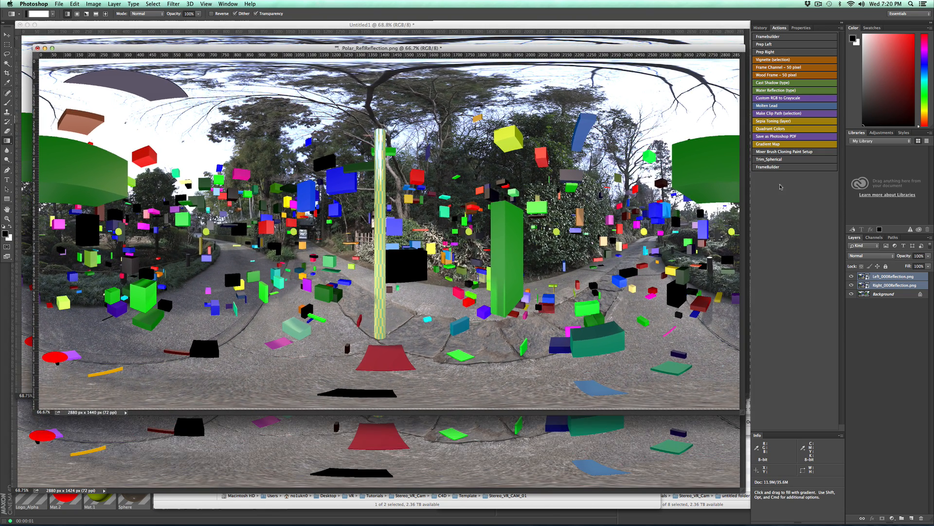
Hide both eye layers and measure the small yellow-green ball near the centre of the Background with a square marquee selection, then deselect.
{"action": "left_click_drag", "start_coordinate": [851, 276], "coordinate": [861, 288]}
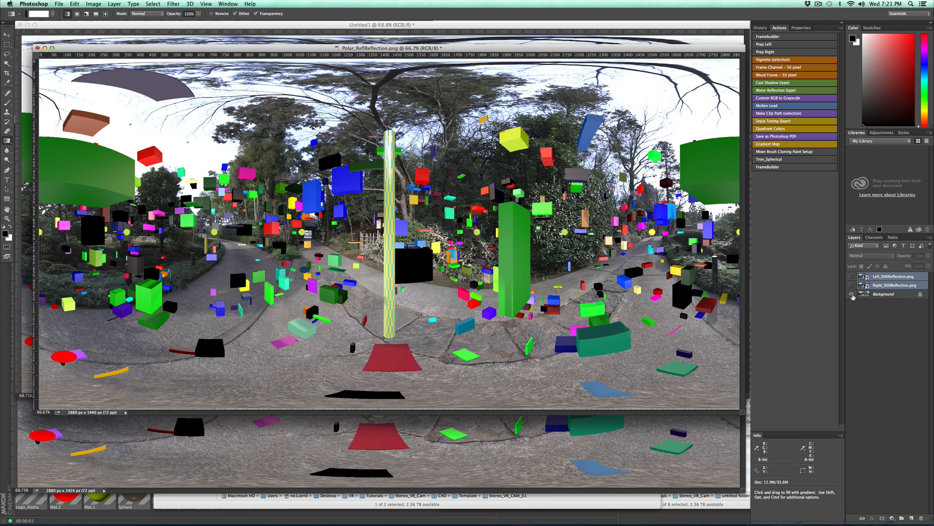
{"action": "key", "text": "super+space"}
{"action": "left_click_drag", "start_coordinate": [476, 231], "coordinate": [530, 223]}
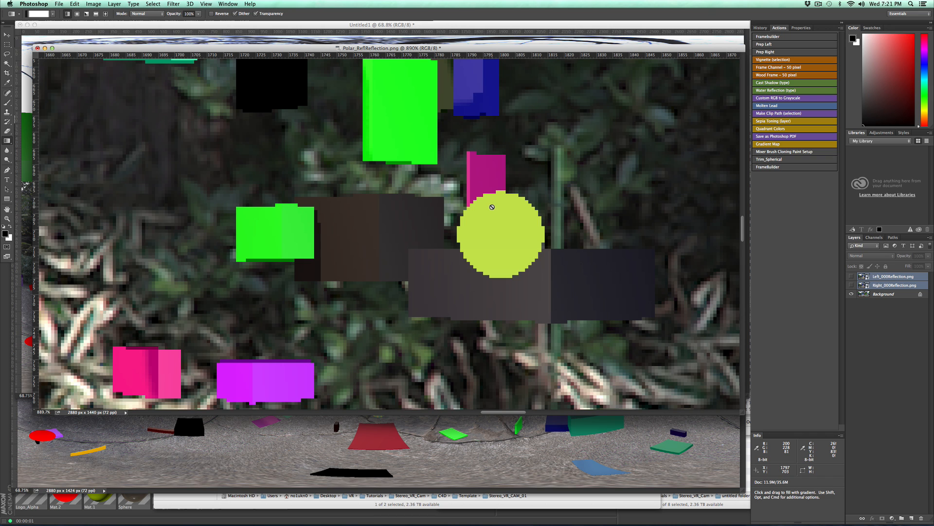
{"action": "key", "text": "m"}
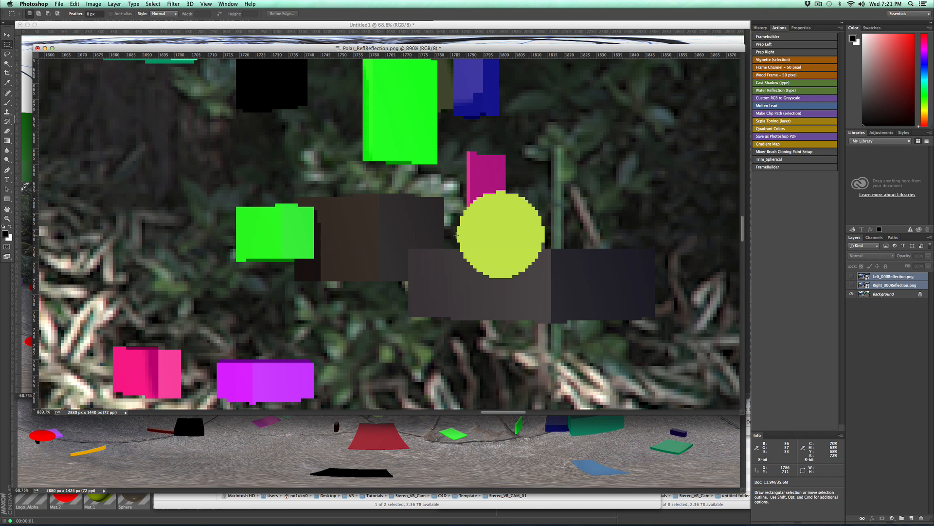
{"action": "left_click_drag", "start_coordinate": [495, 191], "coordinate": [587, 277], "text": "shift"}
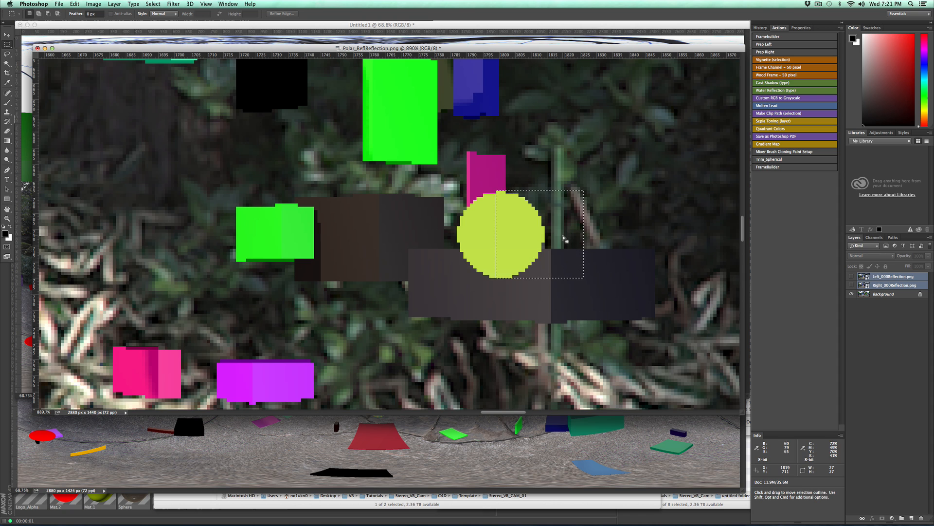
{"action": "left_click_drag", "start_coordinate": [564, 238], "coordinate": [524, 239]}
{"action": "left_click", "coordinate": [597, 229]}
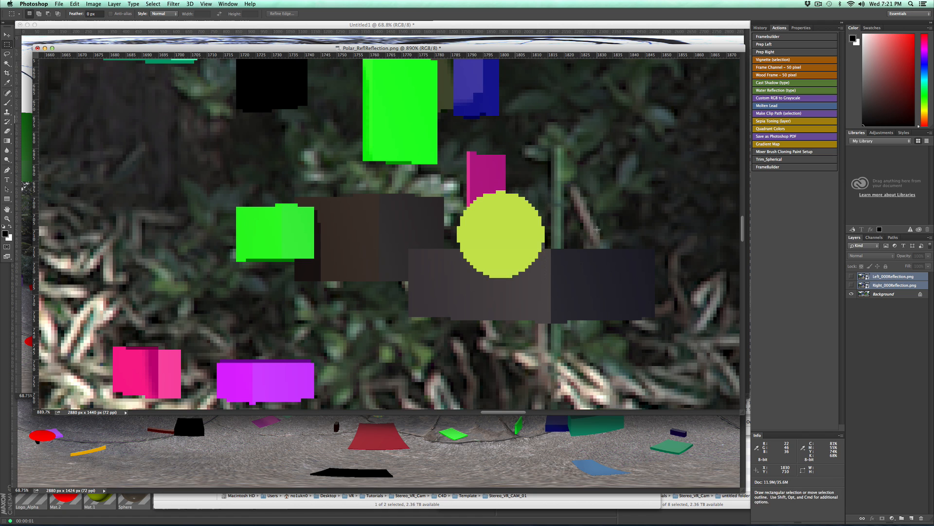
Show Right_000Reflection.png, check the same ball's proportions with a square marquee nudged over it, then deselect and fit the image to the window.
{"action": "left_click", "coordinate": [852, 285]}
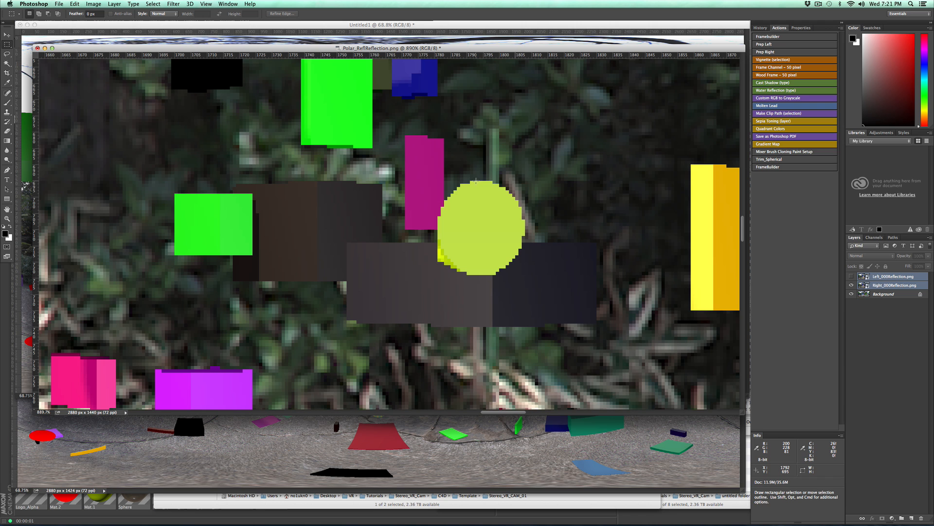
{"action": "left_click_drag", "start_coordinate": [475, 181], "coordinate": [564, 303], "text": "shift"}
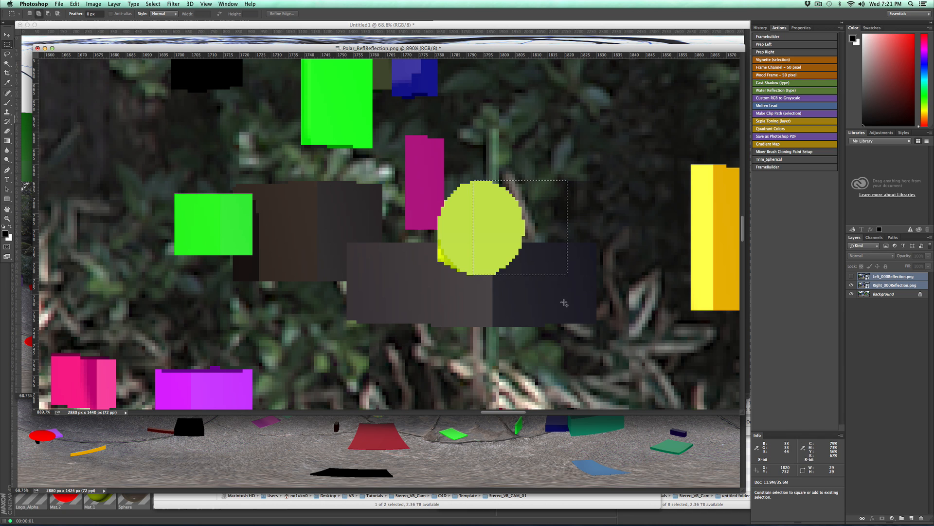
{"action": "key", "text": "Left"}
{"action": "key", "text": "Left"}
{"action": "key", "text": "Left"}
{"action": "key", "text": "Left"}
{"action": "key", "text": "Left"}
{"action": "key", "text": "Left"}
{"action": "key", "text": "Left"}
{"action": "key", "text": "Left"}
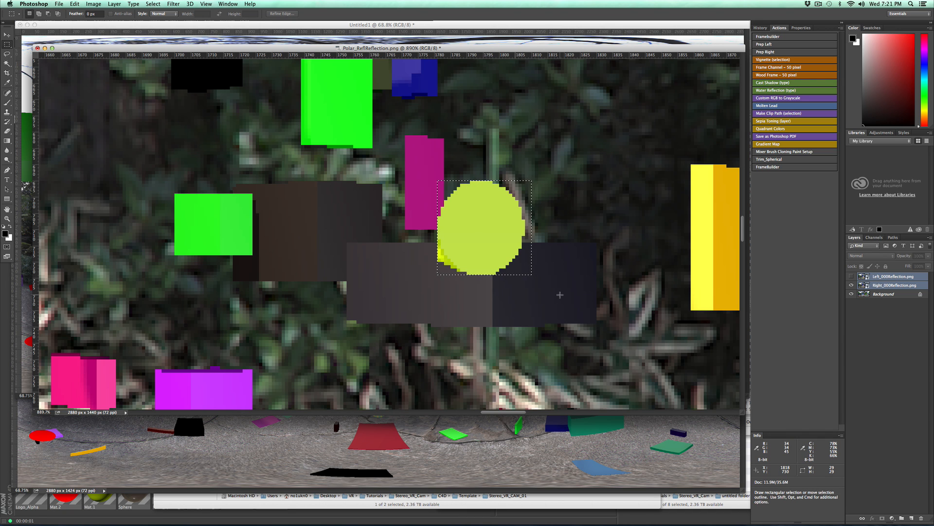
{"action": "key", "text": "Left"}
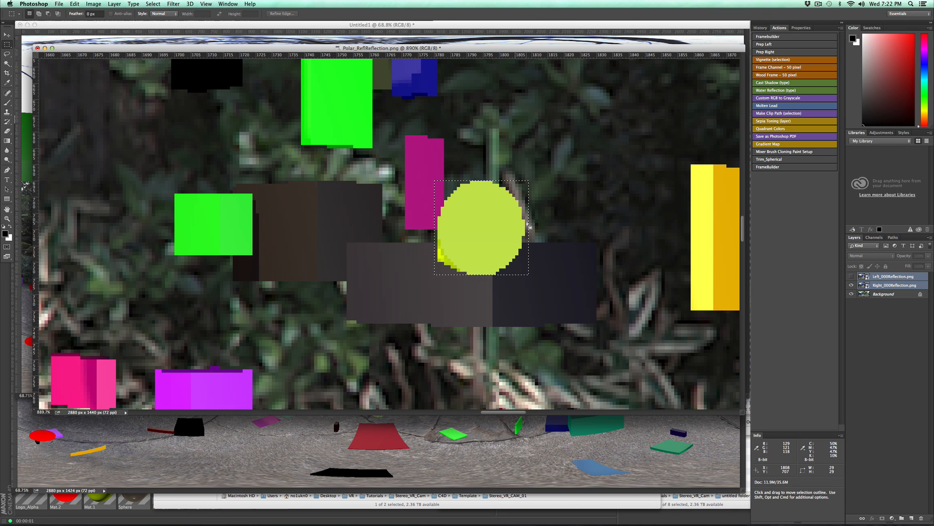
{"action": "key", "text": "super+d"}
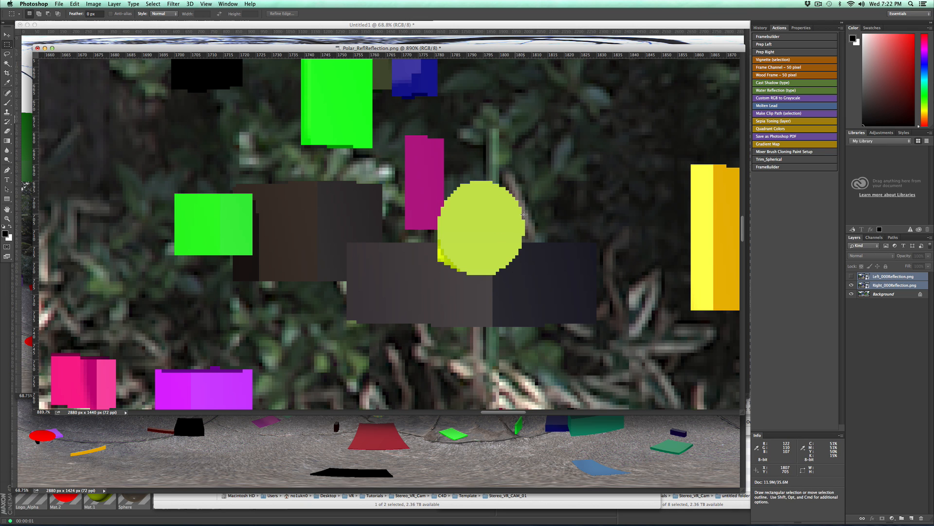
{"action": "key", "text": "super+0"}
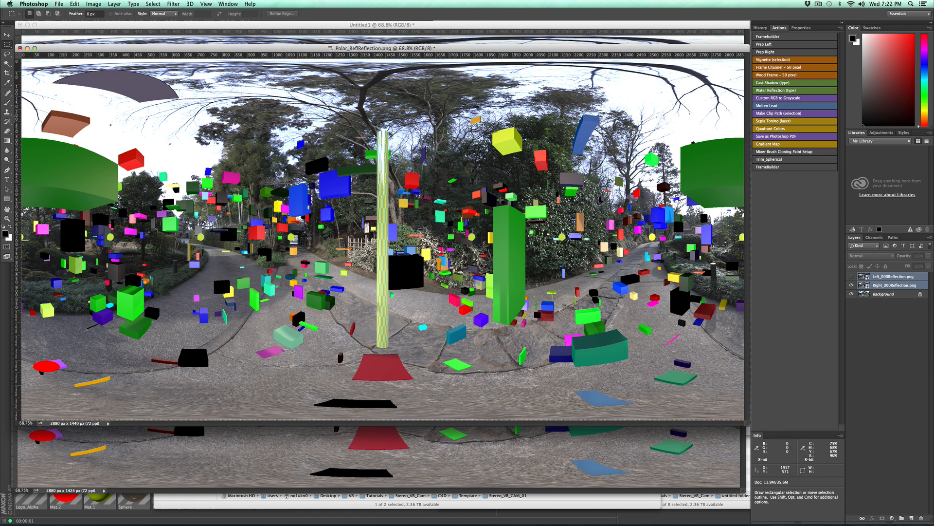
Compare the eye layers with the Background by toggling their visibility, leaving both shown and no layer selected.
{"action": "left_click", "coordinate": [852, 286]}
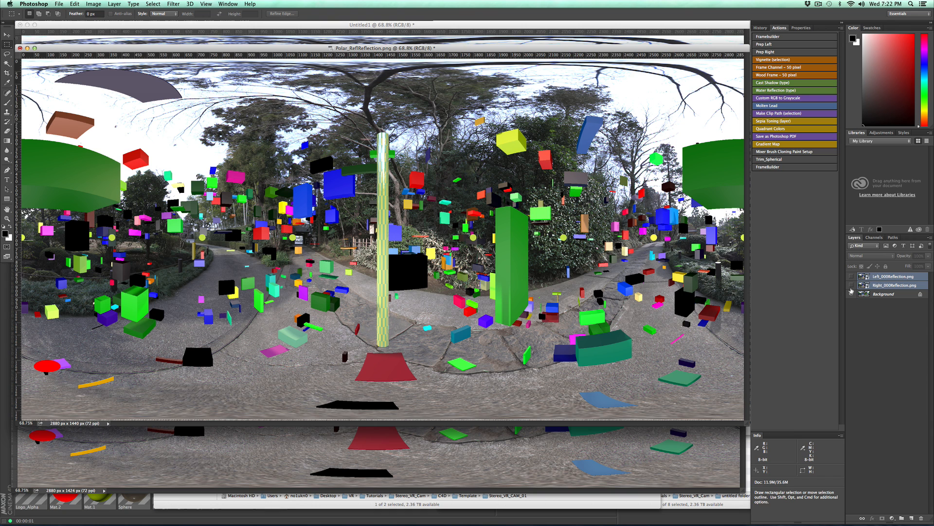
{"action": "left_click", "coordinate": [851, 288]}
{"action": "left_click", "coordinate": [851, 287]}
{"action": "left_click", "coordinate": [852, 278]}
{"action": "left_click", "coordinate": [853, 278]}
{"action": "left_click", "coordinate": [851, 285]}
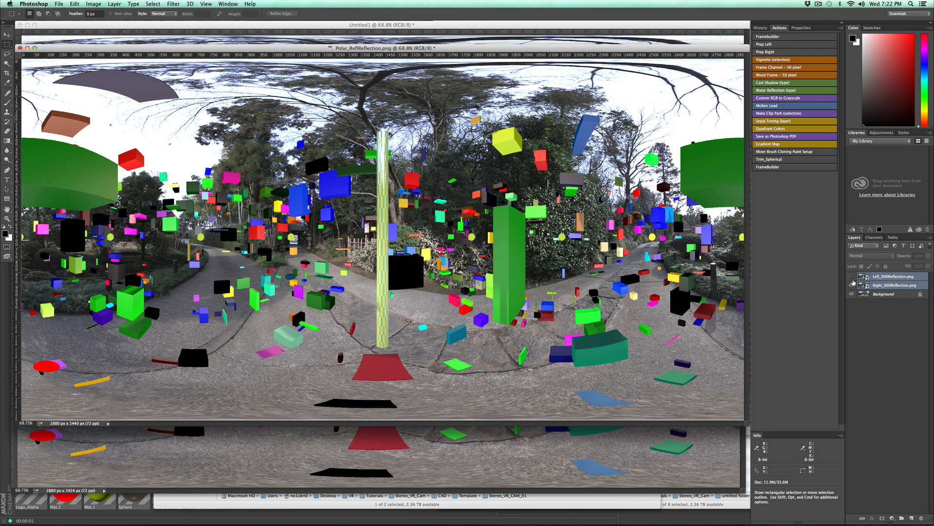
{"action": "left_click", "coordinate": [852, 276]}
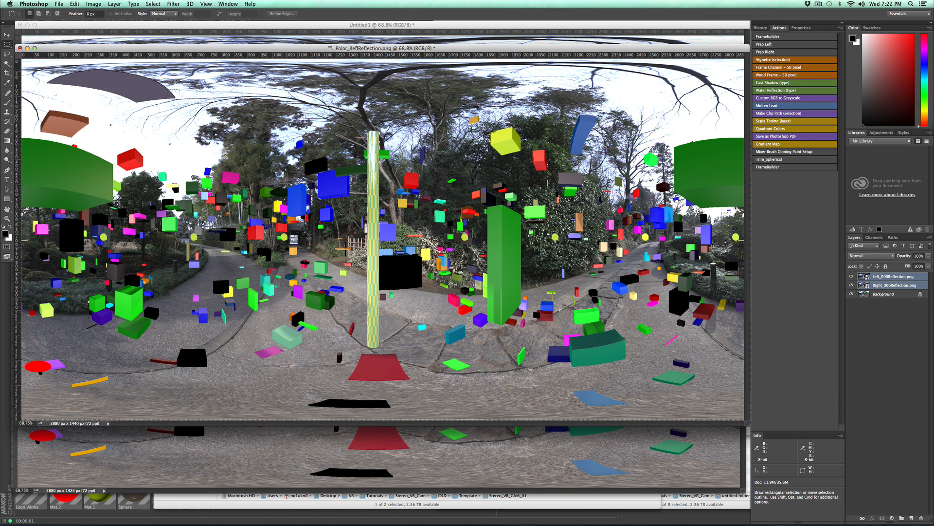
{"action": "left_click", "coordinate": [915, 360]}
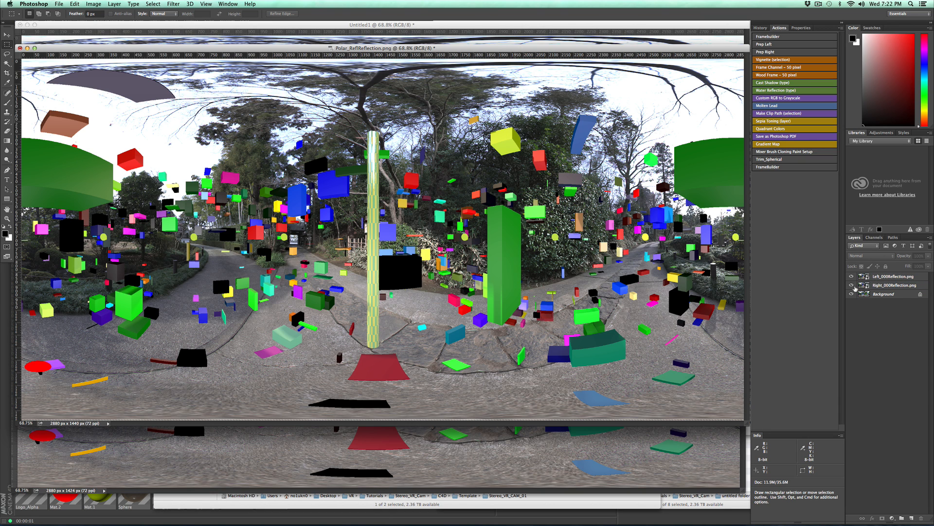
Hide Right_000Reflection.png and compare Left_000Reflection.png with the Background by repeatedly toggling the left layer's visibility, leaving it shown.
{"action": "left_click", "coordinate": [852, 285]}
{"action": "left_click", "coordinate": [851, 276]}
{"action": "left_click", "coordinate": [852, 277]}
{"action": "left_click", "coordinate": [851, 277]}
{"action": "left_click", "coordinate": [851, 277]}
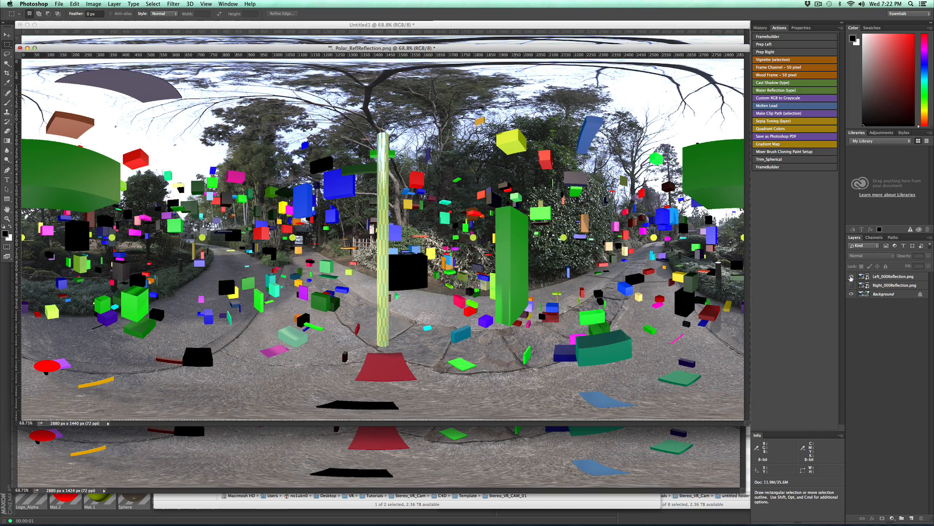
{"action": "left_click", "coordinate": [851, 277]}
{"action": "left_click", "coordinate": [851, 277]}
{"action": "left_click", "coordinate": [852, 277]}
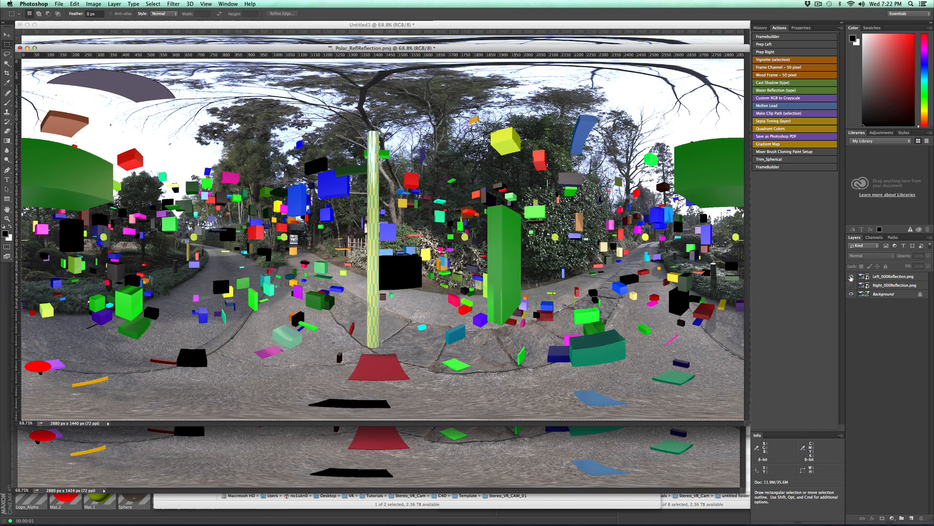
{"action": "left_click", "coordinate": [851, 277]}
{"action": "left_click", "coordinate": [851, 277]}
{"action": "left_click", "coordinate": [851, 277]}
{"action": "left_click", "coordinate": [852, 277]}
{"action": "left_click", "coordinate": [851, 277]}
{"action": "left_click", "coordinate": [851, 277]}
{"action": "left_click", "coordinate": [852, 277]}
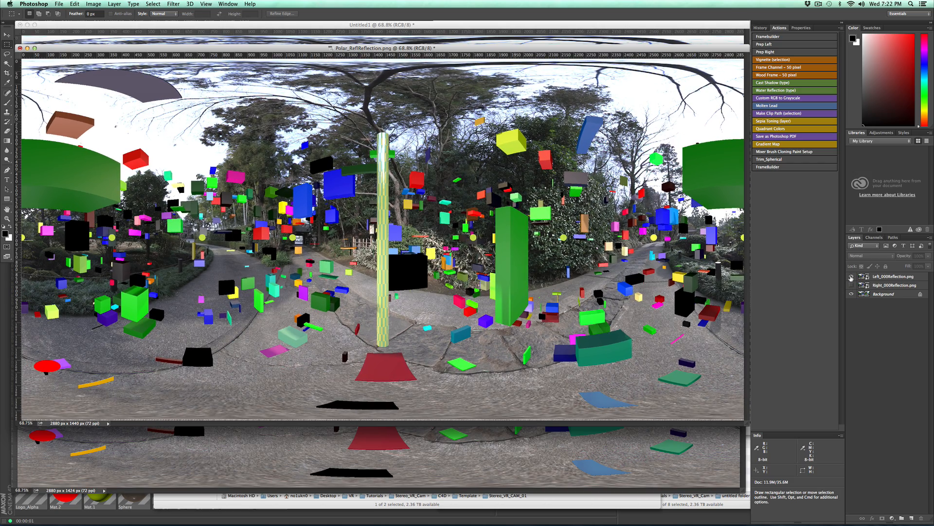
{"action": "left_click", "coordinate": [851, 277]}
{"action": "left_click", "coordinate": [851, 277]}
{"action": "left_click", "coordinate": [851, 277]}
{"action": "left_click", "coordinate": [851, 277]}
{"action": "left_click", "coordinate": [851, 277]}
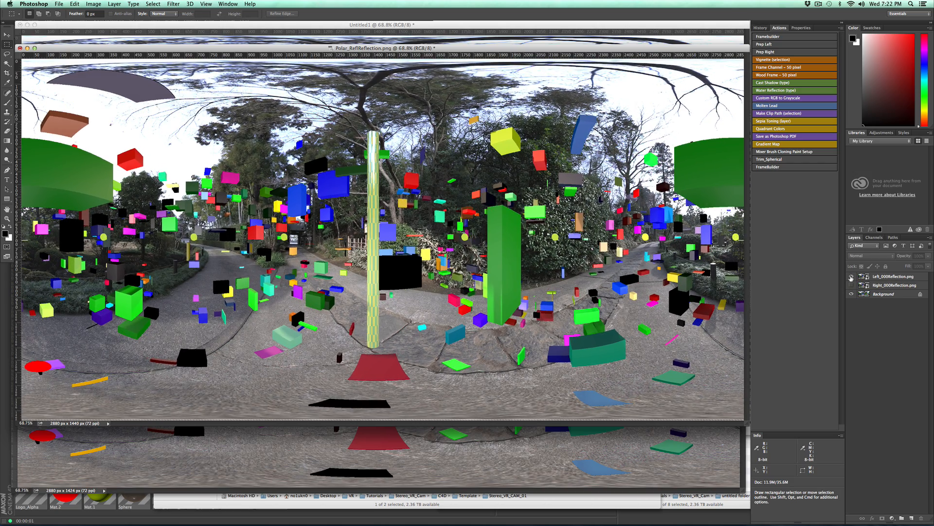
{"action": "left_click", "coordinate": [852, 277]}
{"action": "left_click", "coordinate": [851, 277]}
{"action": "left_click", "coordinate": [851, 277]}
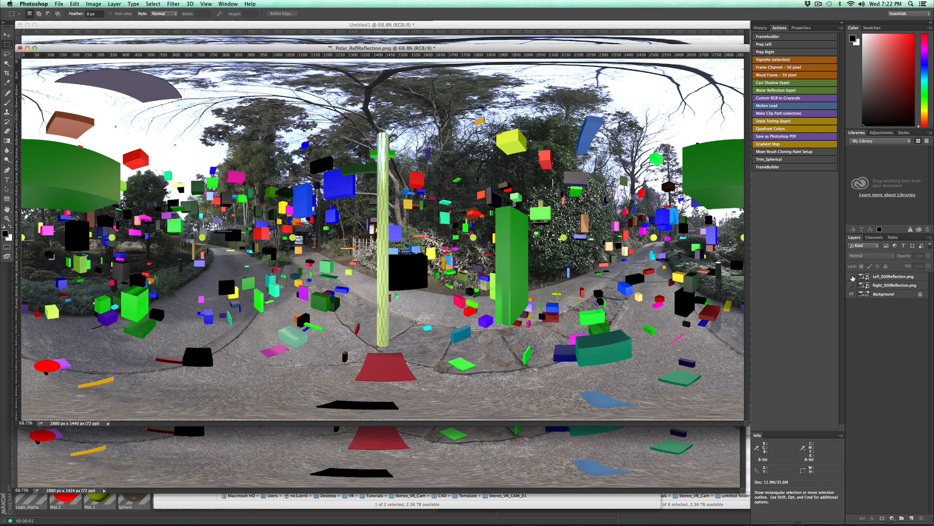
{"action": "left_click", "coordinate": [852, 277]}
Run the Prep Left action on Left_000Reflection.png, accepting Displace at horizontal 0, vertical 40 with 01_Displacement_Vertical.psd from the Displacement folder as the map.
{"action": "left_click", "coordinate": [907, 277]}
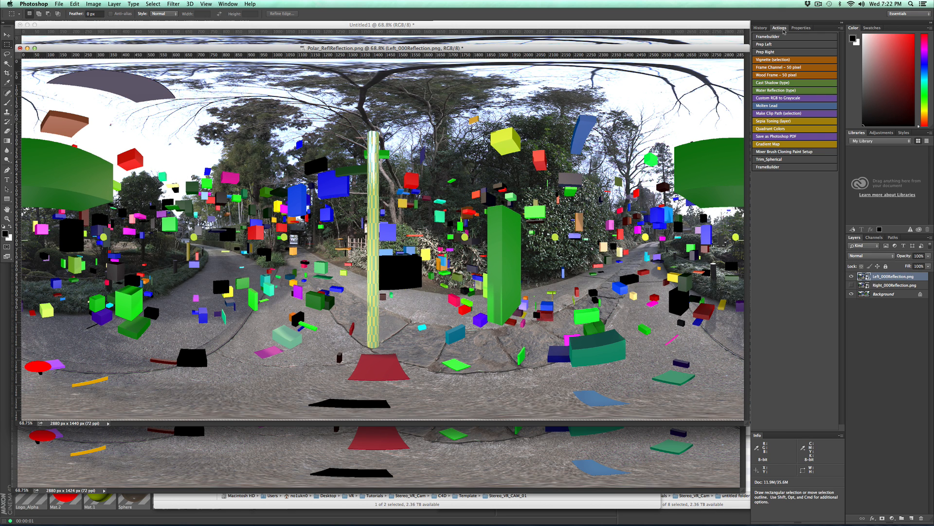
{"action": "left_click", "coordinate": [776, 45]}
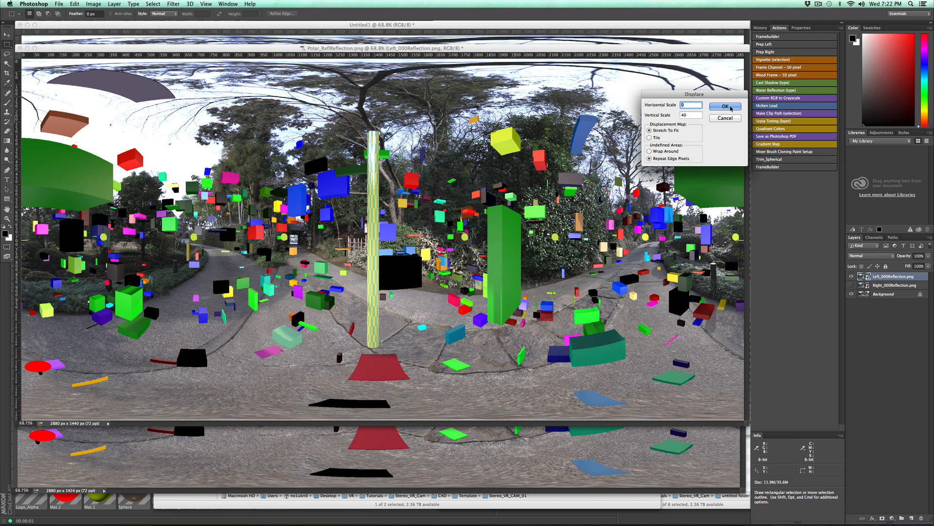
{"action": "left_click", "coordinate": [731, 108]}
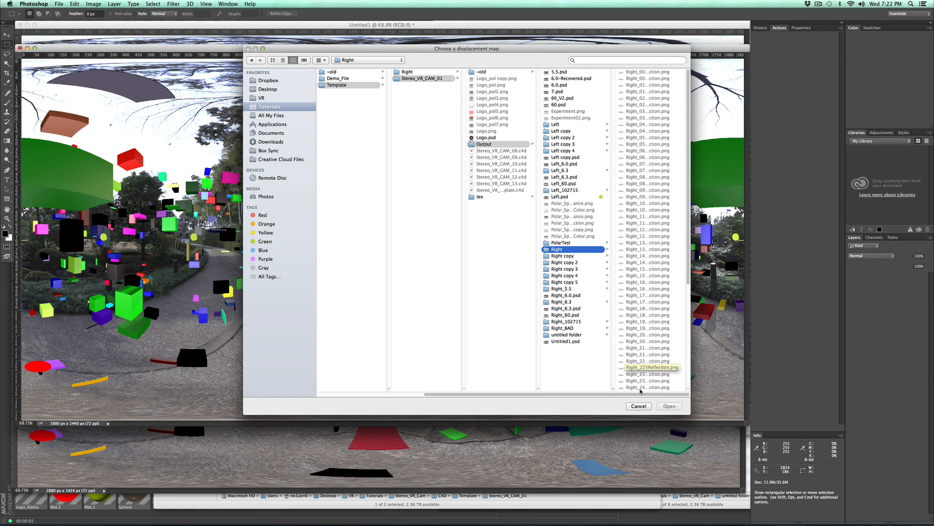
{"action": "left_click_drag", "start_coordinate": [639, 395], "coordinate": [570, 394]}
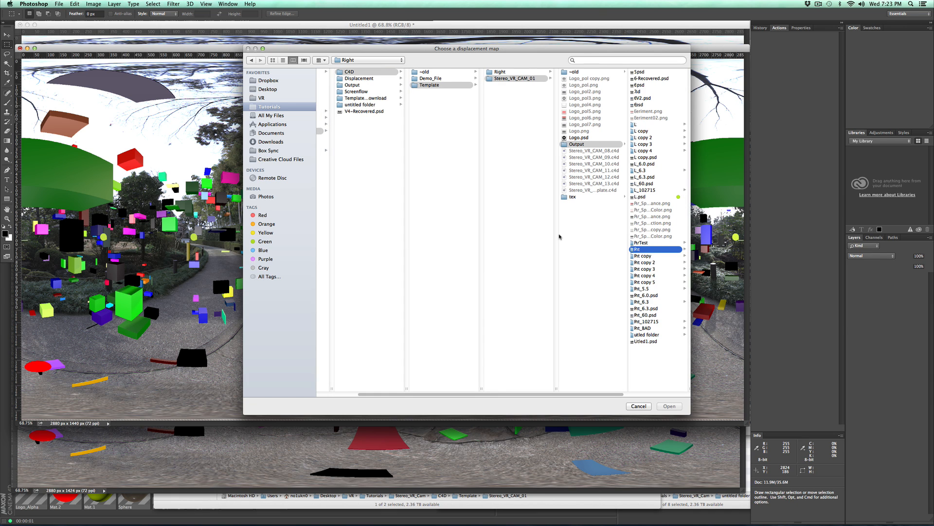
{"action": "left_click", "coordinate": [377, 79]}
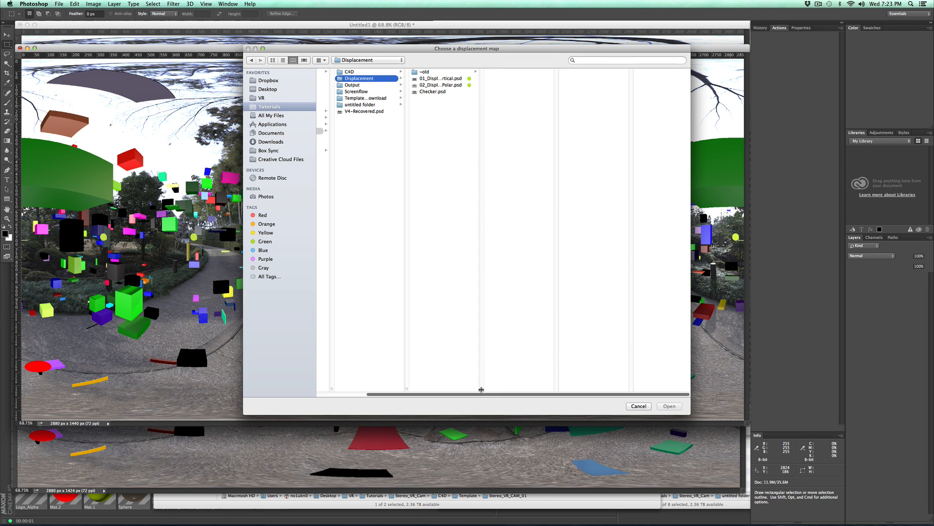
{"action": "left_click_drag", "start_coordinate": [482, 388], "coordinate": [518, 387]}
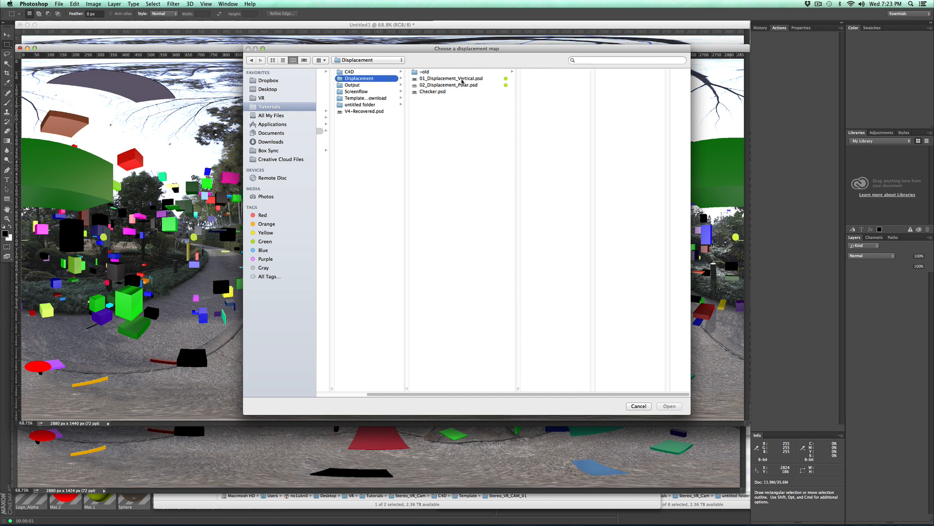
{"action": "left_click", "coordinate": [462, 80]}
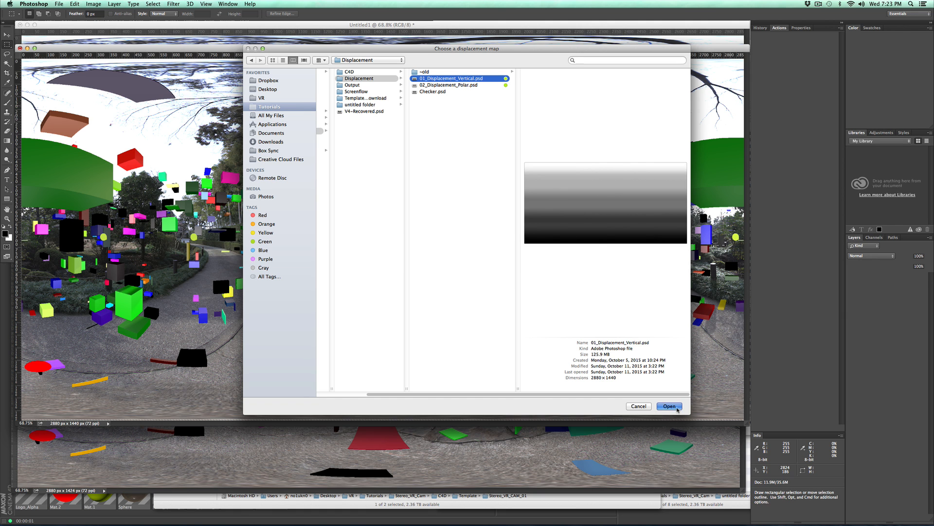
{"action": "left_click", "coordinate": [669, 406]}
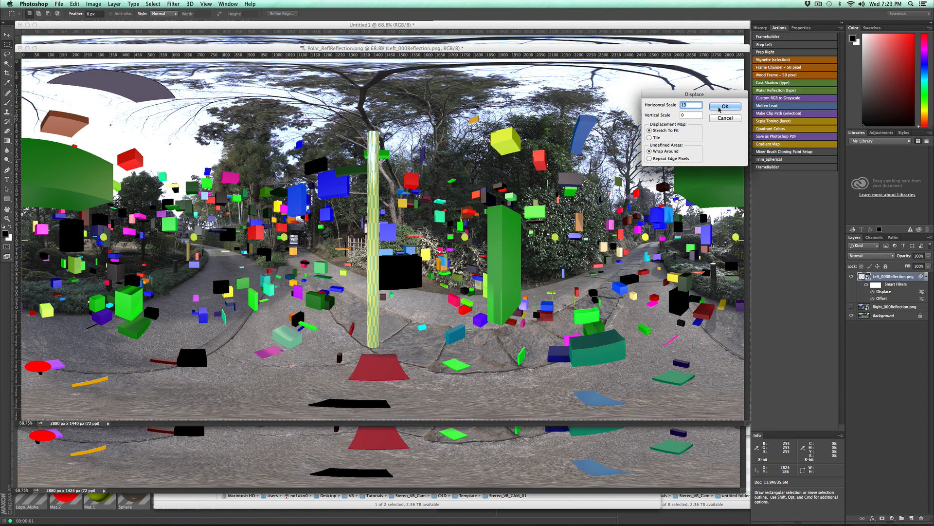
Accept the second Displace at horizontal 13, vertical 0 for Left_000Reflection.png, with 02_Displacement_Polar.psd as the displacement map.
{"action": "left_click", "coordinate": [725, 106]}
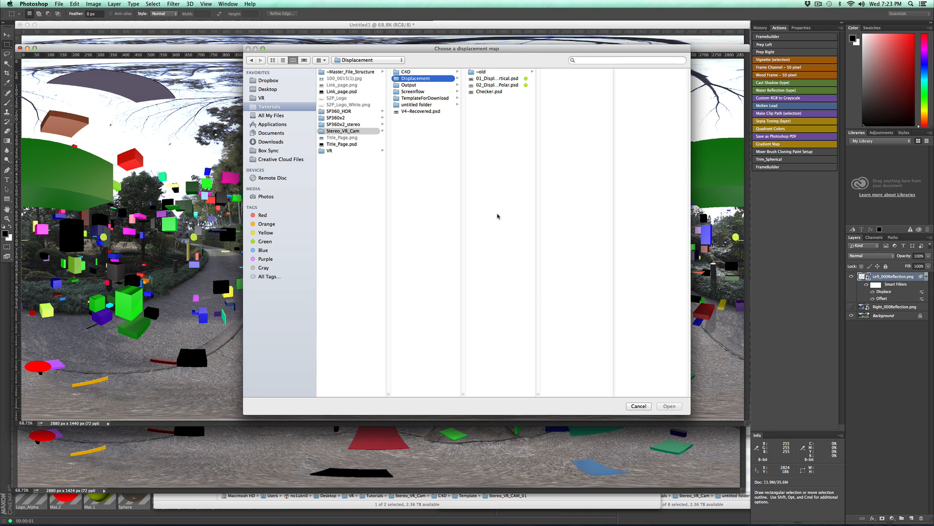
{"action": "left_click_drag", "start_coordinate": [538, 395], "coordinate": [580, 395]}
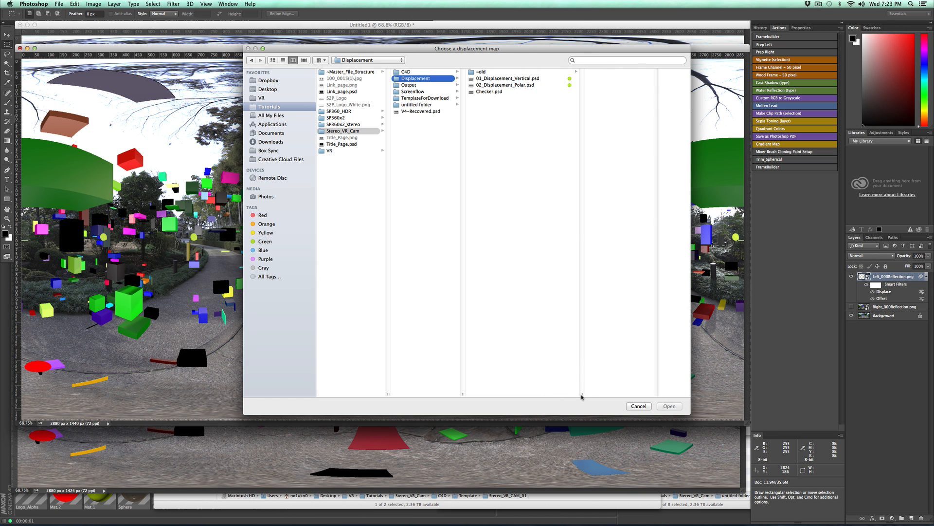
{"action": "left_click", "coordinate": [506, 85]}
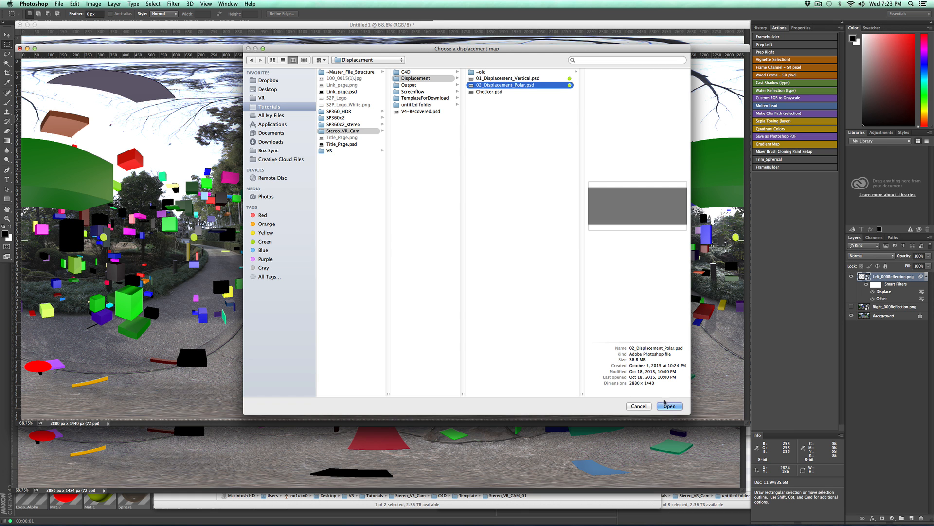
{"action": "left_click", "coordinate": [670, 406]}
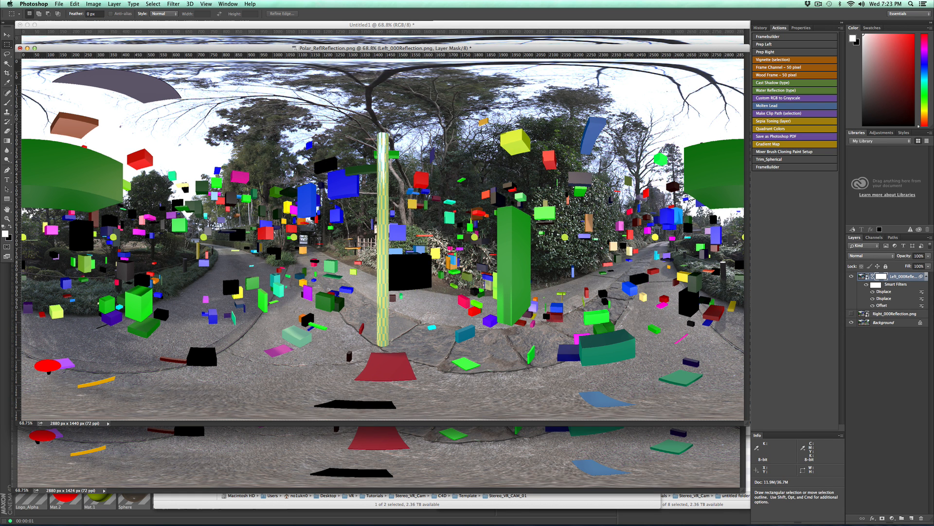
Compare the displaced Left_000Reflection.png with the Background by repeatedly toggling the left layer's visibility, leaving it shown.
{"action": "left_click", "coordinate": [852, 276]}
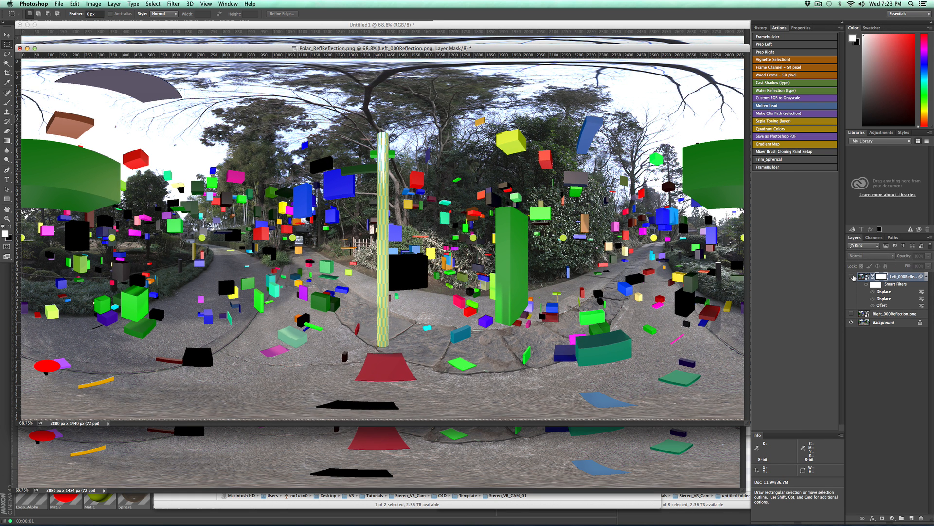
{"action": "left_click", "coordinate": [852, 276]}
{"action": "left_click", "coordinate": [852, 276]}
{"action": "left_click", "coordinate": [851, 276]}
{"action": "left_click", "coordinate": [851, 276]}
{"action": "left_click", "coordinate": [852, 276]}
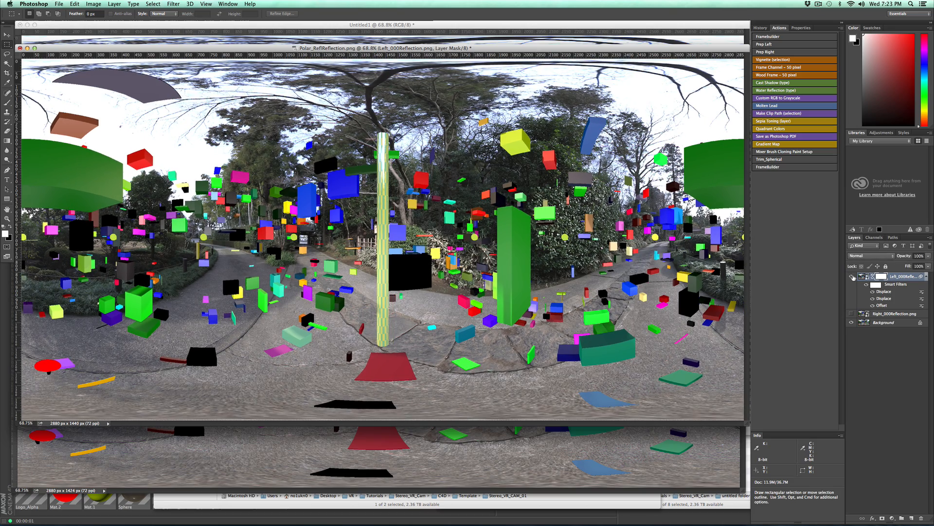
{"action": "left_click", "coordinate": [852, 276]}
{"action": "left_click", "coordinate": [851, 276]}
{"action": "left_click", "coordinate": [851, 276]}
{"action": "left_click", "coordinate": [851, 276]}
{"action": "left_click", "coordinate": [852, 276]}
{"action": "left_click", "coordinate": [852, 276]}
{"action": "left_click", "coordinate": [851, 276]}
{"action": "left_click", "coordinate": [852, 276]}
{"action": "left_click", "coordinate": [852, 276]}
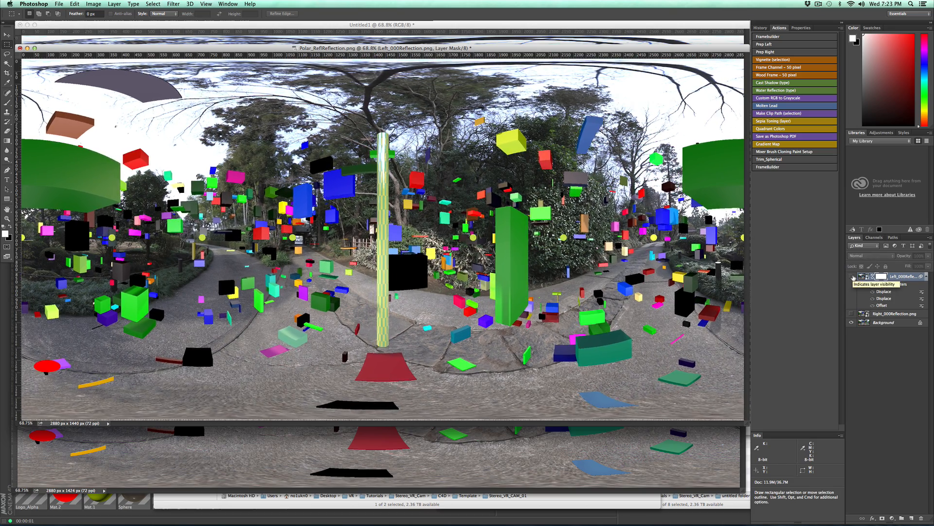
{"action": "left_click", "coordinate": [852, 276]}
{"action": "left_click", "coordinate": [852, 276]}
{"action": "left_click", "coordinate": [852, 276]}
{"action": "left_click", "coordinate": [852, 276]}
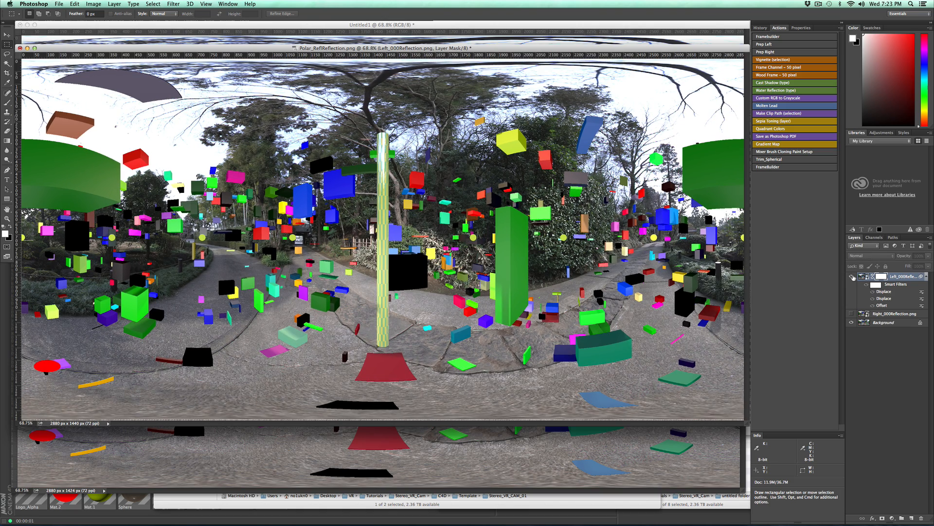
{"action": "left_click", "coordinate": [853, 276]}
{"action": "left_click", "coordinate": [852, 276]}
{"action": "left_click", "coordinate": [852, 276]}
{"action": "left_click", "coordinate": [852, 276]}
{"action": "left_click", "coordinate": [852, 276]}
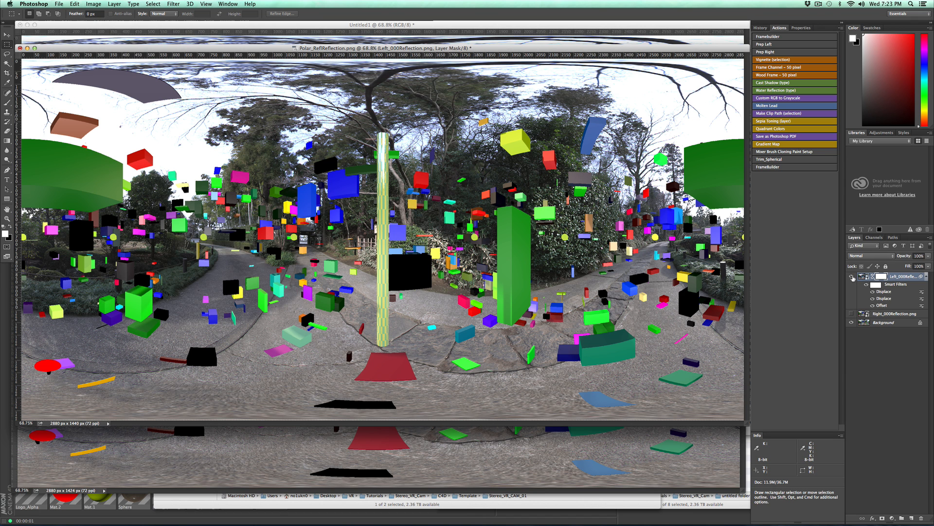
{"action": "left_click", "coordinate": [852, 276]}
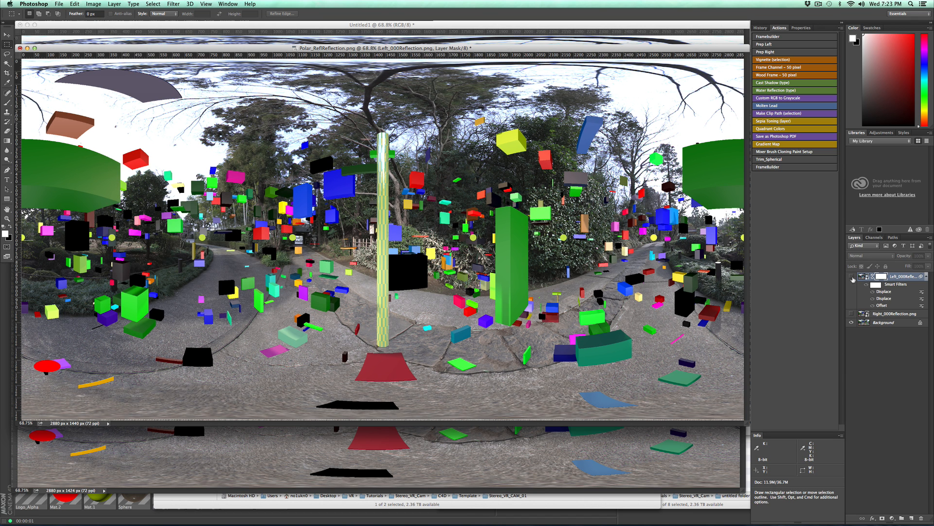
{"action": "left_click", "coordinate": [852, 276]}
{"action": "left_click", "coordinate": [852, 276]}
{"action": "left_click", "coordinate": [852, 276]}
{"action": "left_click", "coordinate": [853, 276]}
{"action": "left_click", "coordinate": [852, 276]}
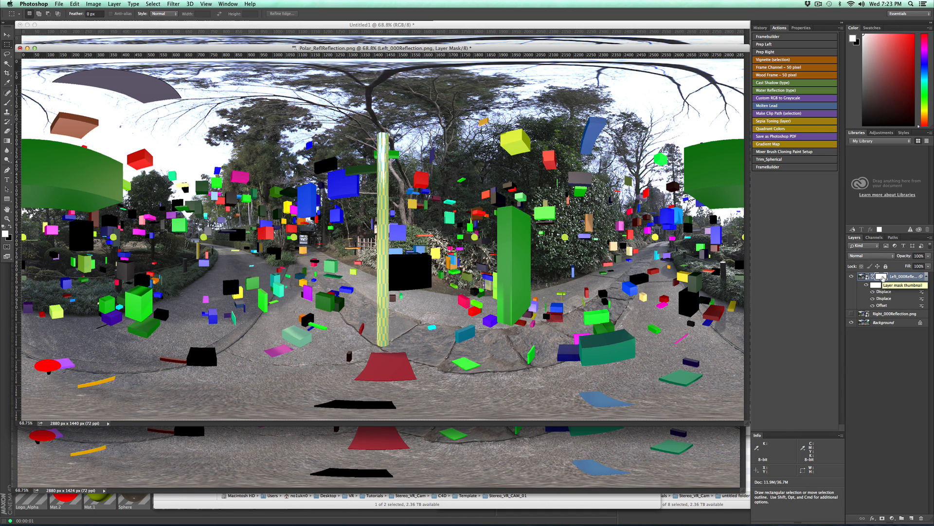
Apply the Polar_Mask gradient to Left_000Reflection.png's layer mask, running straight down the full height of the image.
{"action": "key", "text": "g"}
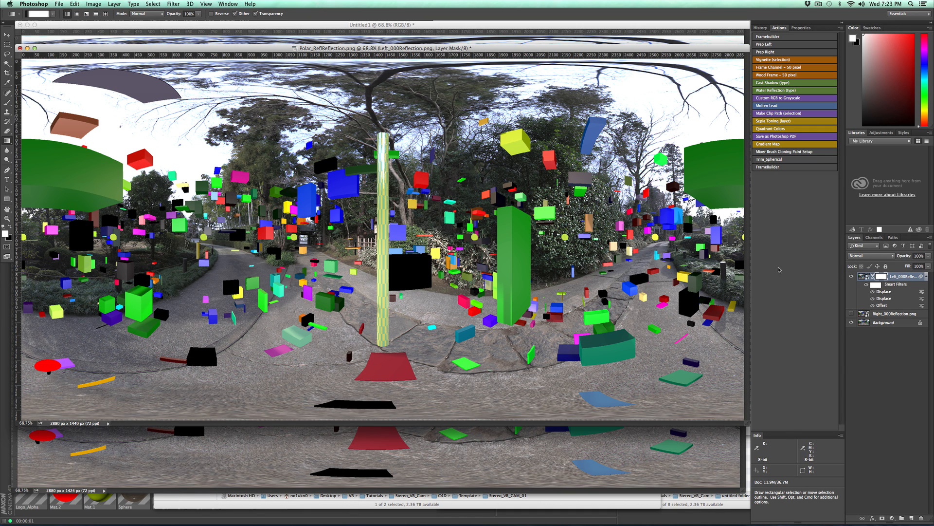
{"action": "left_click", "coordinate": [46, 13]}
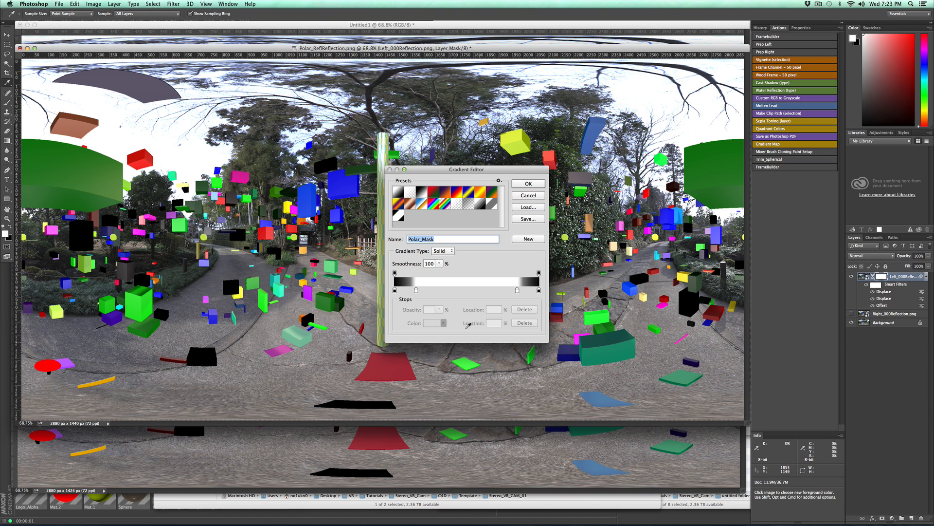
{"action": "left_click", "coordinate": [528, 184]}
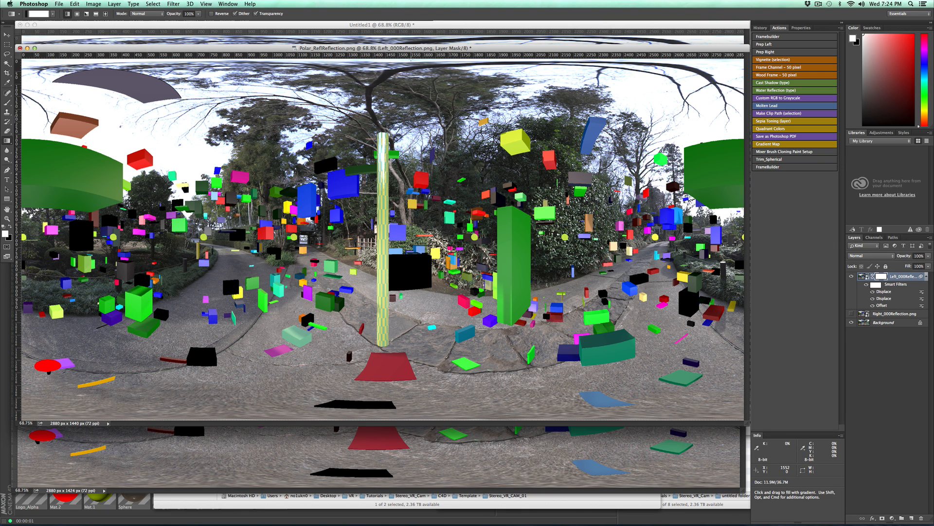
{"action": "left_click_drag", "start_coordinate": [412, 60], "coordinate": [412, 371]}
{"action": "left_click_drag", "start_coordinate": [414, 420], "coordinate": [414, 421]}
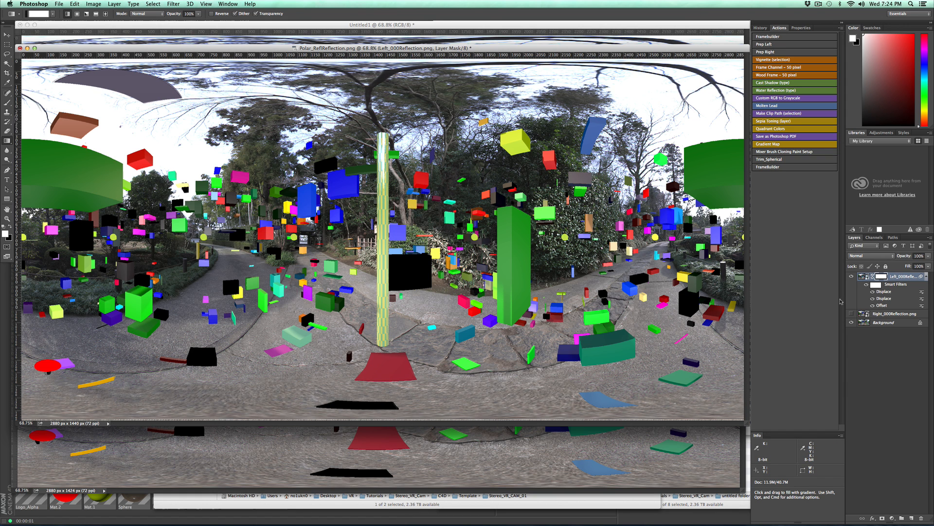
Check the gradient's effect by switching Left_000Reflection.png's layer mask off and on, leaving it enabled.
{"action": "left_click", "coordinate": [881, 277], "text": "shift"}
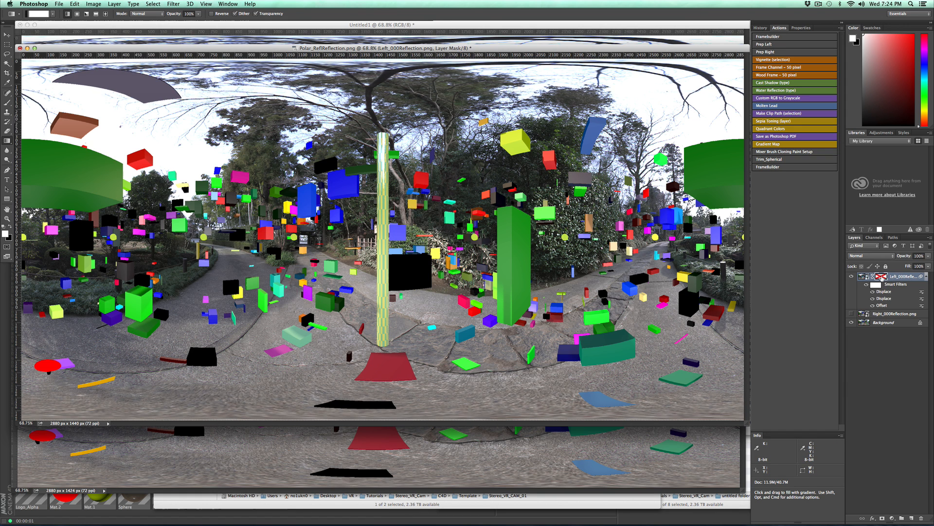
{"action": "left_click", "coordinate": [882, 277], "text": "shift"}
{"action": "left_click", "coordinate": [881, 277], "text": "shift"}
{"action": "left_click", "coordinate": [881, 277], "text": "shift"}
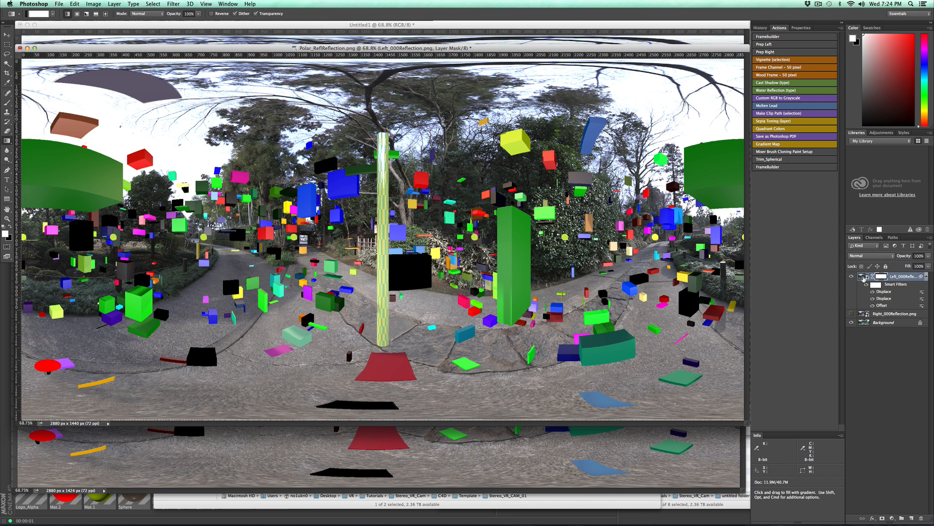
Compare the masked Left_000Reflection.png against the Background by toggling the layer's visibility several times, leaving it shown.
{"action": "left_click", "coordinate": [853, 277]}
{"action": "left_click", "coordinate": [853, 277]}
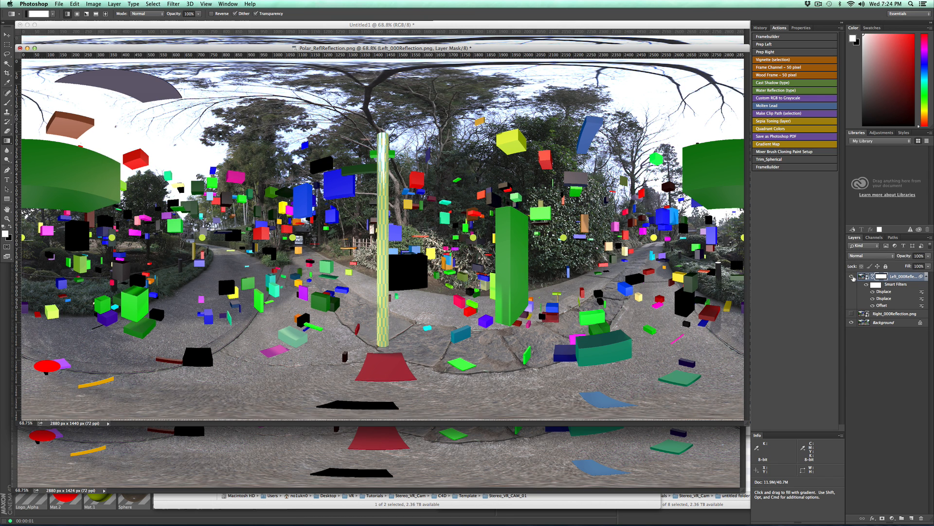
{"action": "left_click", "coordinate": [853, 277]}
{"action": "left_click", "coordinate": [853, 277]}
{"action": "left_click", "coordinate": [853, 277]}
{"action": "left_click", "coordinate": [853, 277]}
{"action": "left_click", "coordinate": [853, 277]}
{"action": "left_click", "coordinate": [854, 277]}
{"action": "left_click", "coordinate": [853, 277]}
{"action": "left_click", "coordinate": [853, 276]}
{"action": "left_click", "coordinate": [853, 277]}
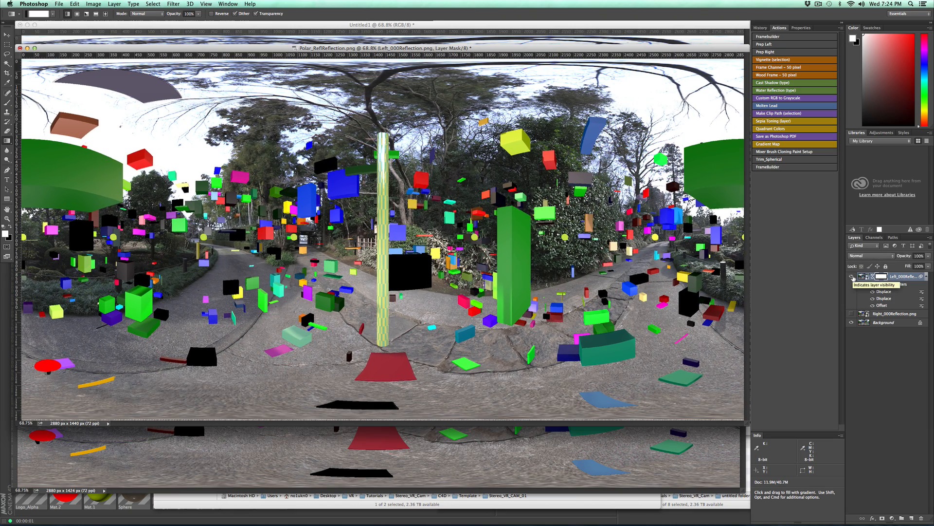
{"action": "left_click", "coordinate": [853, 277]}
{"action": "left_click", "coordinate": [854, 277]}
{"action": "left_click", "coordinate": [853, 277]}
{"action": "left_click", "coordinate": [853, 277]}
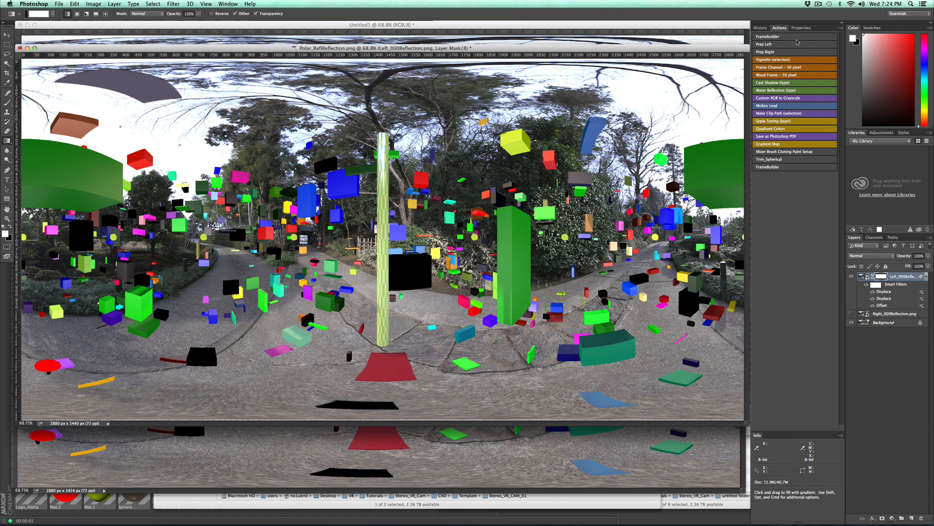
View the Left_000Reflection.png mask channel as a red overlay, hide it again and return to the layer list.
{"action": "left_click", "coordinate": [875, 238]}
{"action": "left_click", "coordinate": [850, 278]}
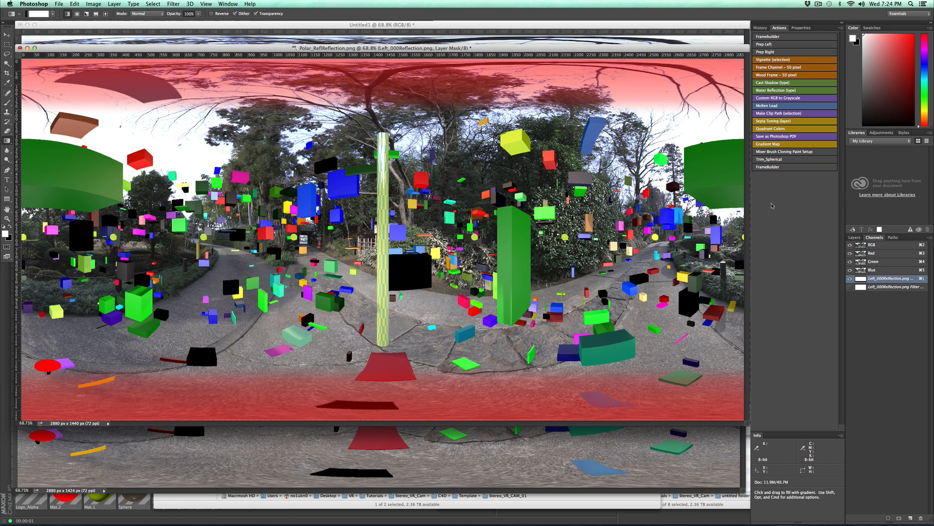
{"action": "left_click", "coordinate": [850, 279]}
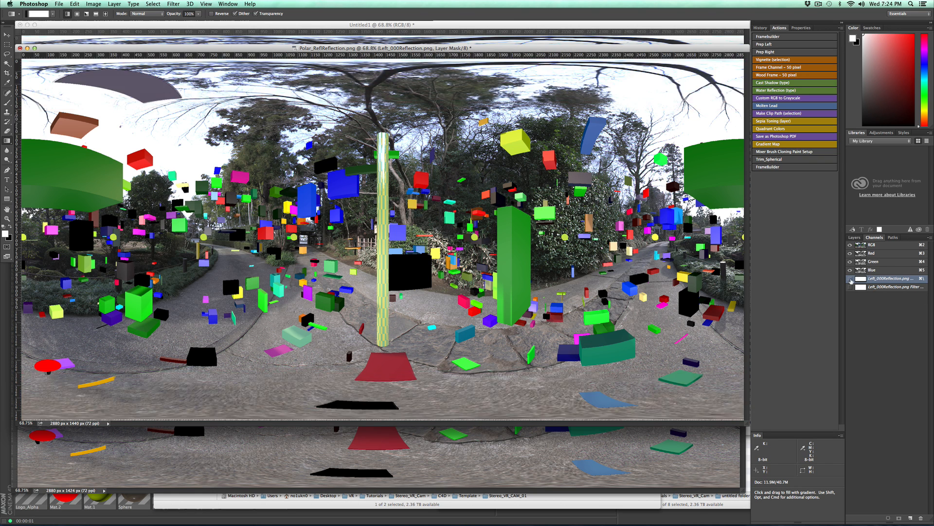
{"action": "left_click", "coordinate": [854, 238]}
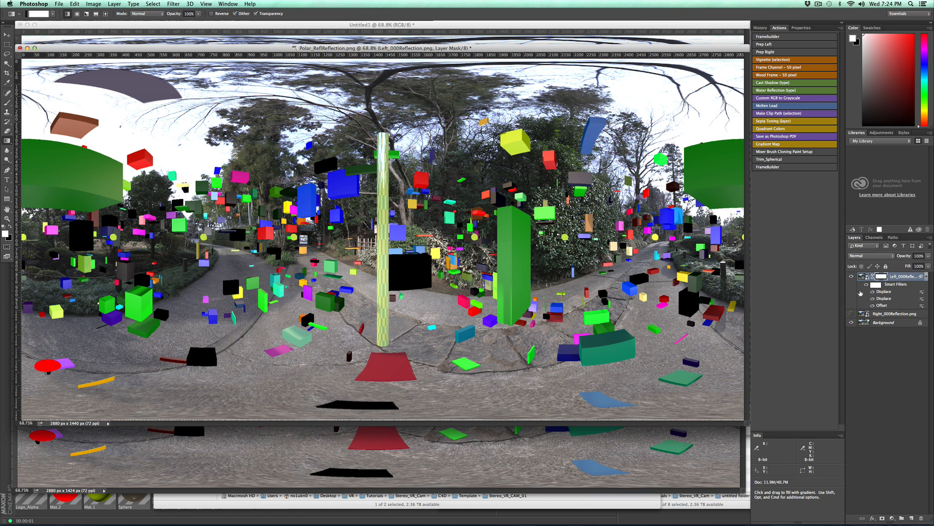
Hide Left_000Reflection.png and run Prep Right on Right_000Reflection.png, accepting the Displace settings and choosing 02_Displacement_Polar.psd as the polar map.
{"action": "left_click", "coordinate": [929, 276]}
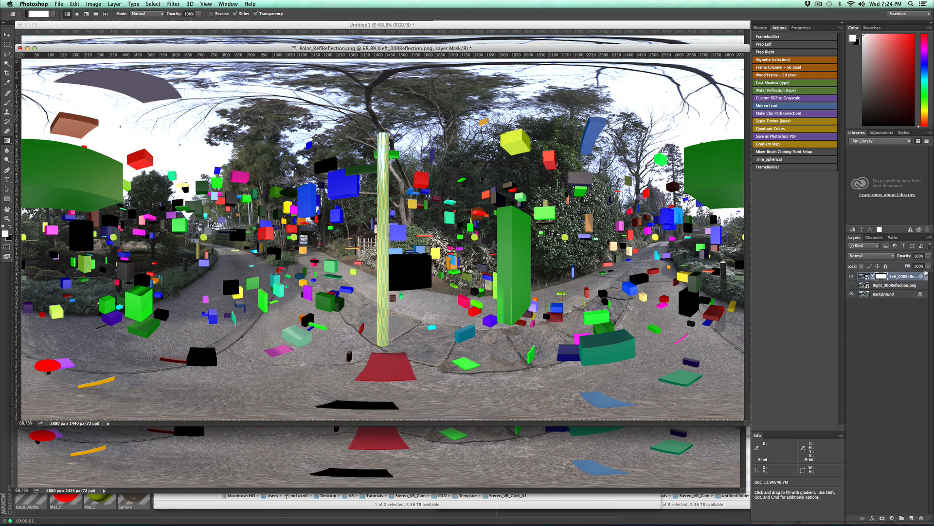
{"action": "left_click", "coordinate": [851, 276]}
{"action": "left_click", "coordinate": [893, 285]}
{"action": "left_click", "coordinate": [772, 51]}
{"action": "left_click", "coordinate": [726, 106]}
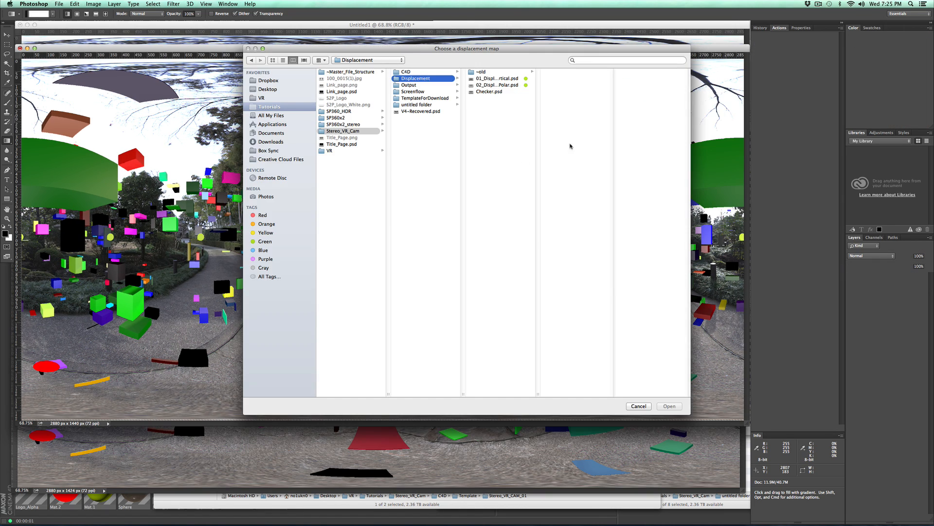
{"action": "left_click", "coordinate": [498, 85]}
{"action": "left_click", "coordinate": [670, 406]}
{"action": "left_click", "coordinate": [719, 107]}
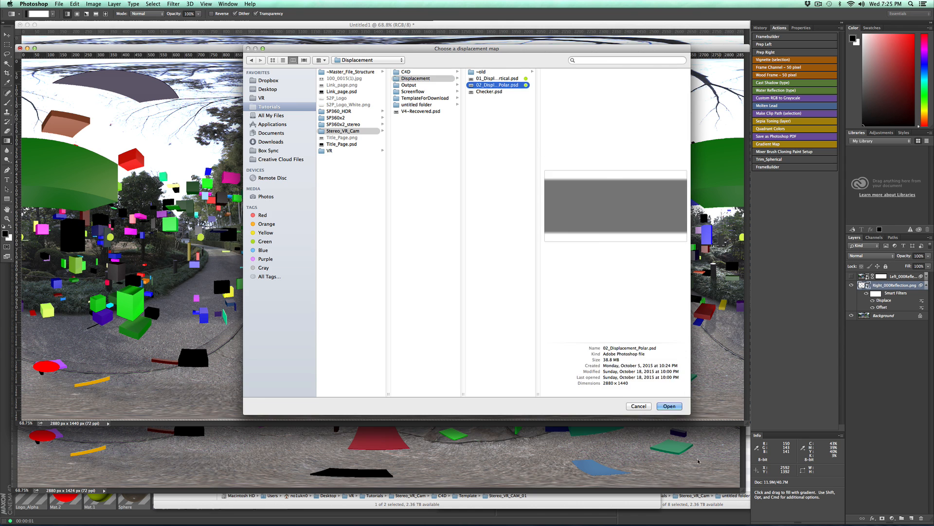
{"action": "left_click", "coordinate": [669, 406]}
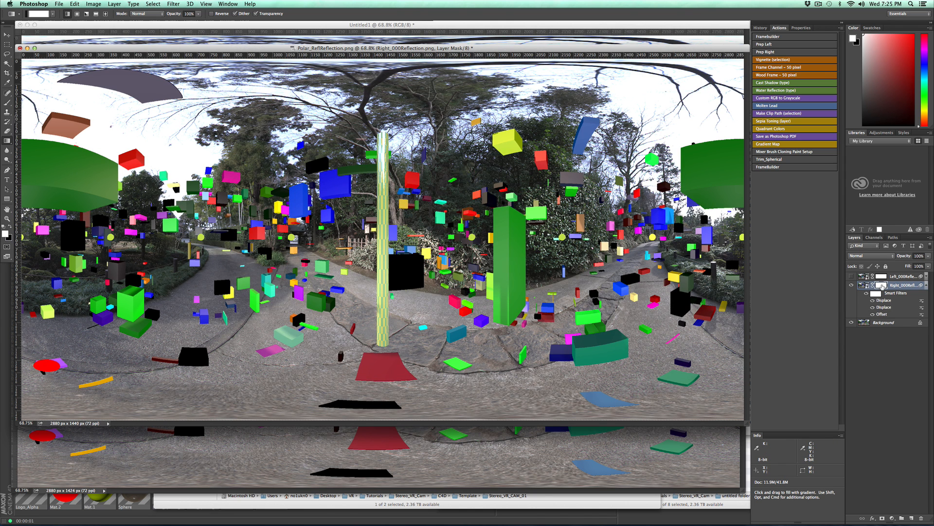
Apply the same black-white-black gradient down the full height of Right_000Reflection.png's layer mask and collapse its smart filters.
{"action": "left_click_drag", "start_coordinate": [465, 61], "coordinate": [465, 419], "text": "shift"}
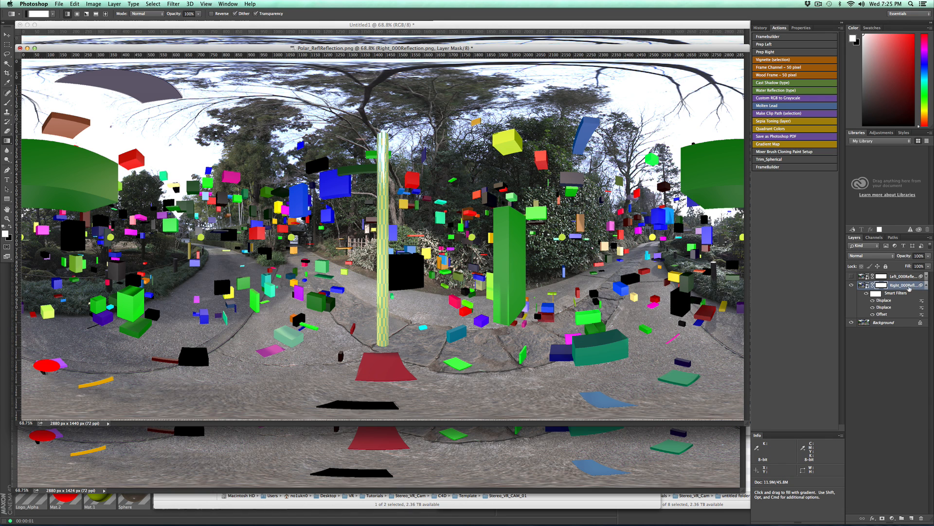
{"action": "left_click", "coordinate": [927, 287]}
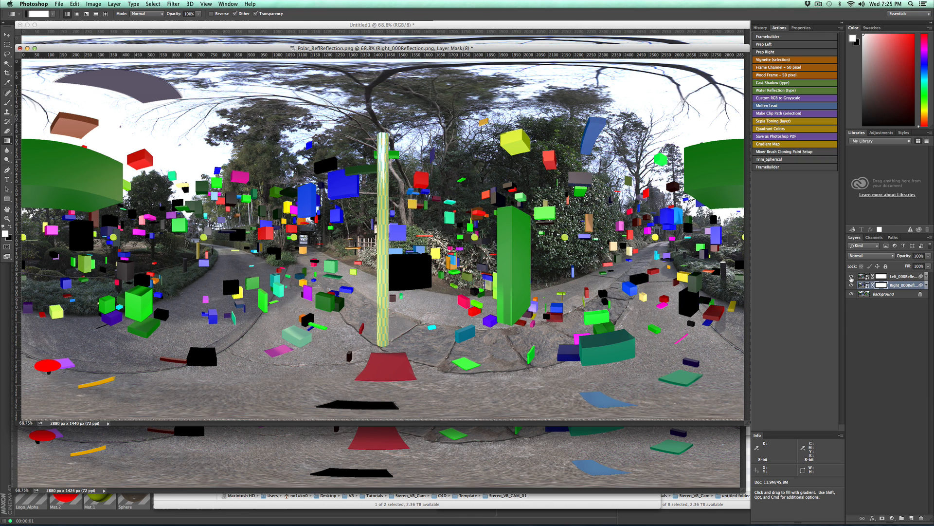
Compare the left-eye, right-eye and Background panoramas by toggling layer visibility, leaving Left_000Reflection.png hidden and Right_000Reflection.png shown.
{"action": "left_click", "coordinate": [851, 276]}
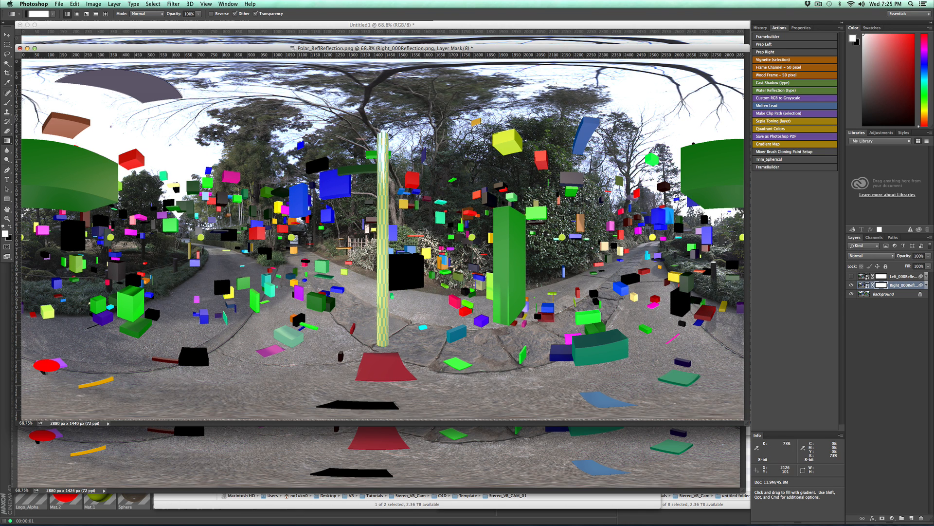
{"action": "left_click", "coordinate": [851, 277]}
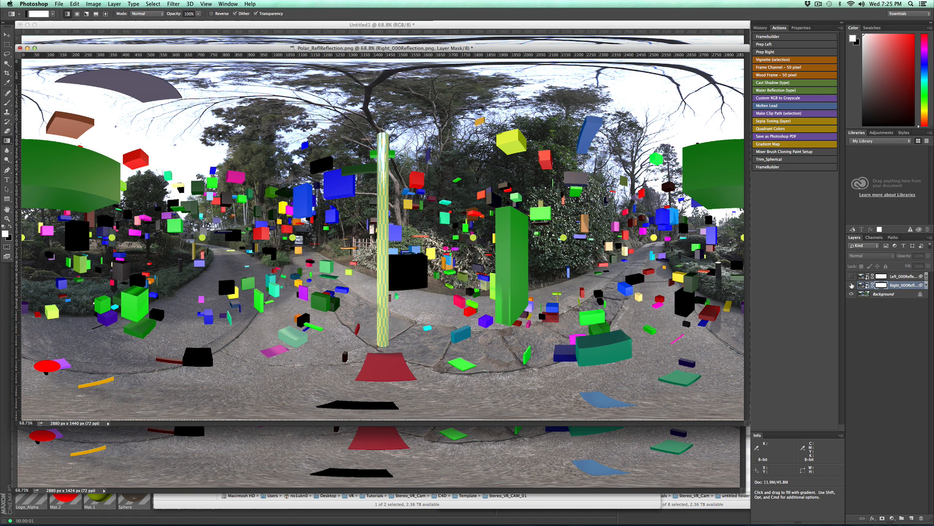
{"action": "left_click", "coordinate": [852, 285]}
{"action": "left_click", "coordinate": [852, 285]}
{"action": "left_click", "coordinate": [852, 285]}
{"action": "left_click", "coordinate": [852, 285]}
{"action": "left_click", "coordinate": [852, 276]}
{"action": "left_click", "coordinate": [852, 277]}
{"action": "left_click", "coordinate": [852, 277]}
{"action": "left_click", "coordinate": [851, 277]}
{"action": "left_click", "coordinate": [851, 276]}
{"action": "left_click", "coordinate": [852, 277]}
{"action": "left_click", "coordinate": [852, 286]}
{"action": "left_click", "coordinate": [852, 276]}
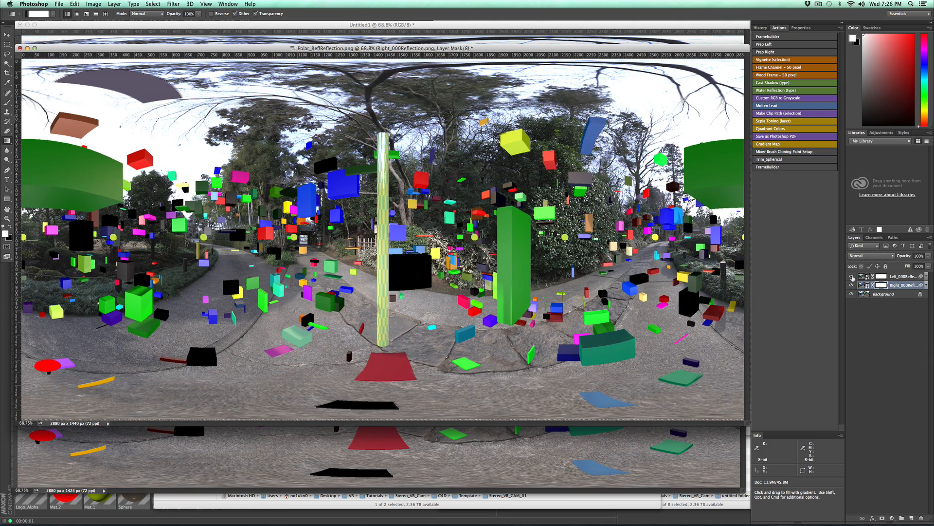
{"action": "left_click", "coordinate": [851, 276]}
{"action": "left_click", "coordinate": [851, 276]}
{"action": "left_click", "coordinate": [851, 276]}
{"action": "left_click", "coordinate": [852, 276]}
{"action": "left_click", "coordinate": [852, 276]}
Place two vertical guides on the left and right edges of the checkered column in the right-eye panorama.
{"action": "key", "text": "z"}
{"action": "left_click_drag", "start_coordinate": [377, 267], "coordinate": [435, 283]}
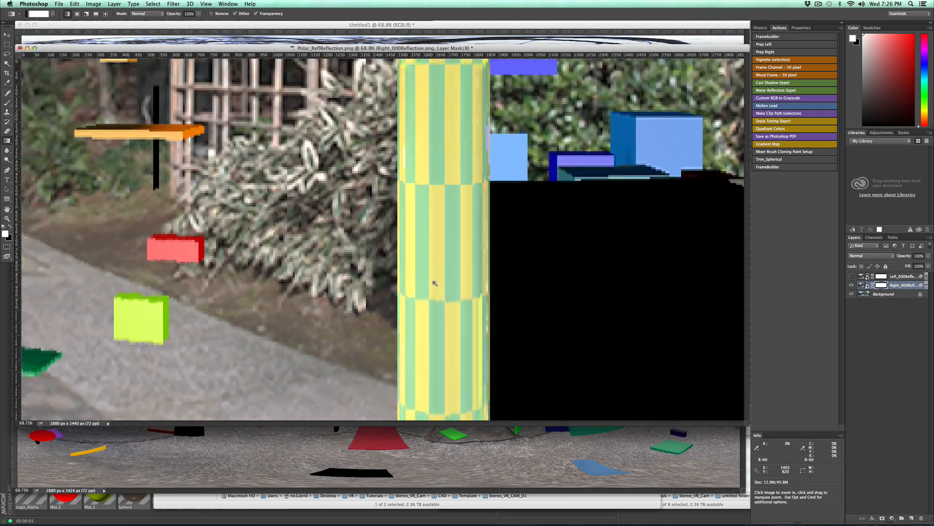
{"action": "key", "text": "g"}
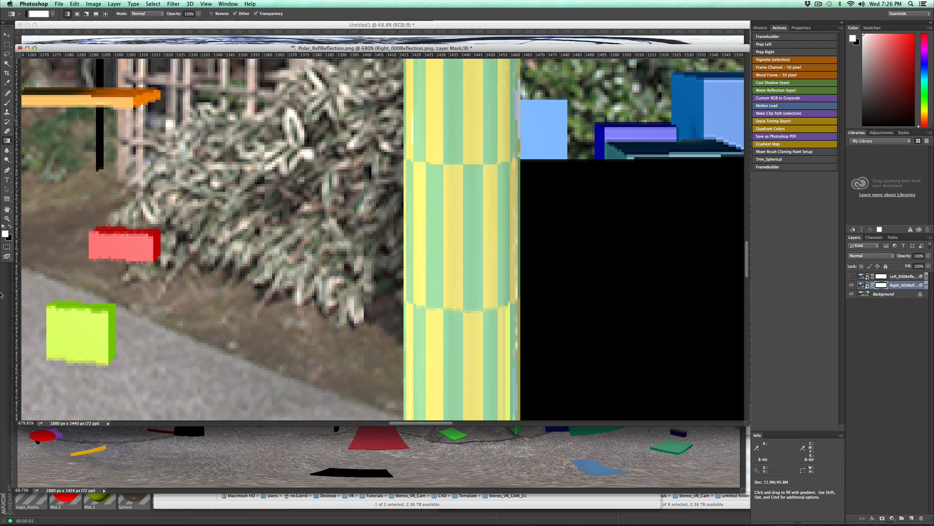
{"action": "left_click_drag", "start_coordinate": [19, 299], "coordinate": [403, 325]}
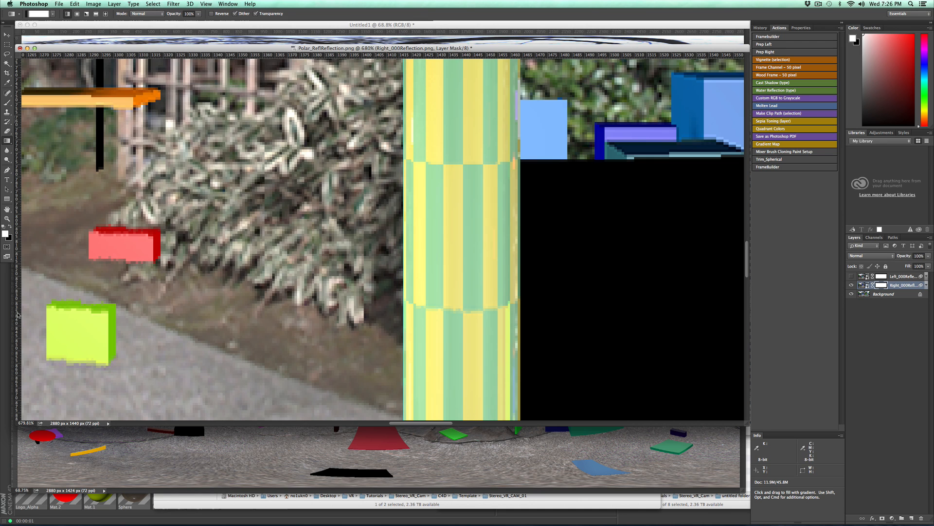
{"action": "left_click_drag", "start_coordinate": [19, 315], "coordinate": [520, 387]}
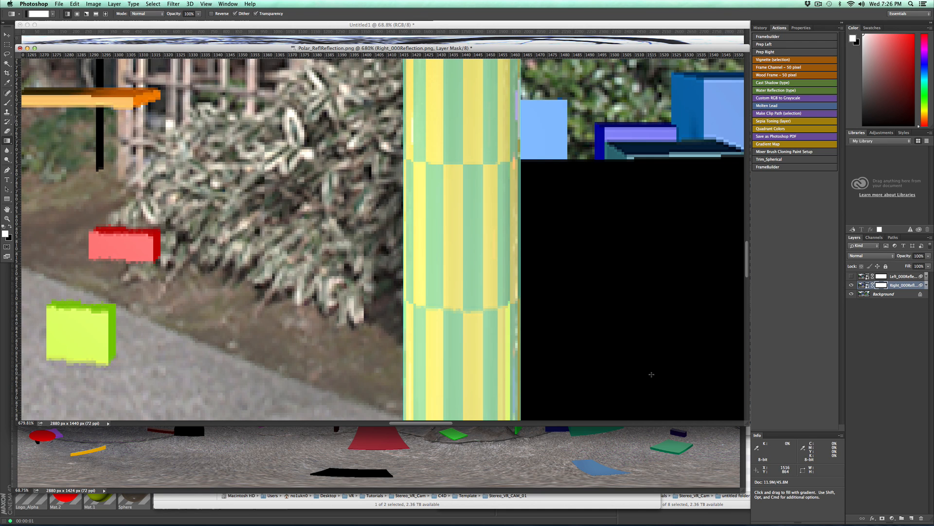
Compare the column's alignment with the guides across Left_000Reflection.png, Right_000Reflection.png and Background by toggling layer visibility, ending with all layers shown.
{"action": "left_click", "coordinate": [852, 277]}
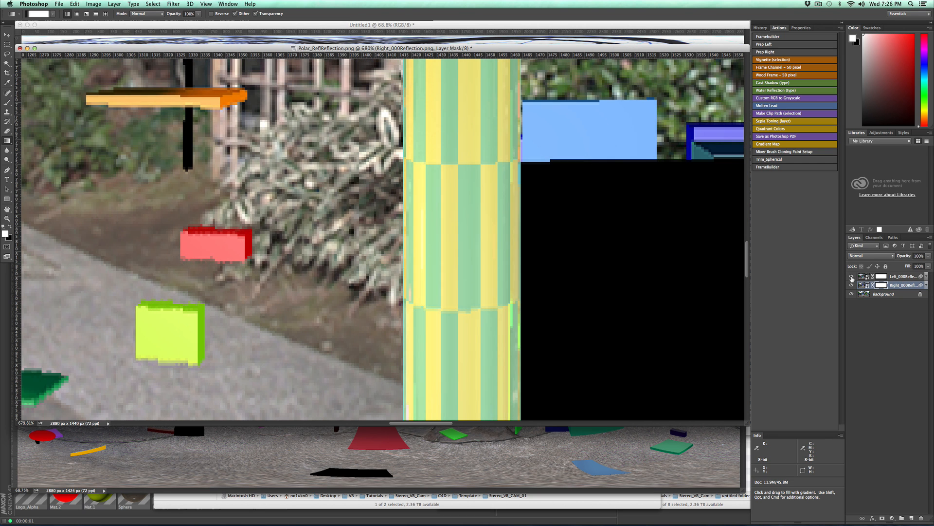
{"action": "left_click", "coordinate": [852, 277]}
{"action": "left_click", "coordinate": [852, 276]}
{"action": "left_click", "coordinate": [851, 277]}
{"action": "left_click", "coordinate": [852, 277]}
{"action": "left_click", "coordinate": [851, 277]}
{"action": "left_click", "coordinate": [851, 286]}
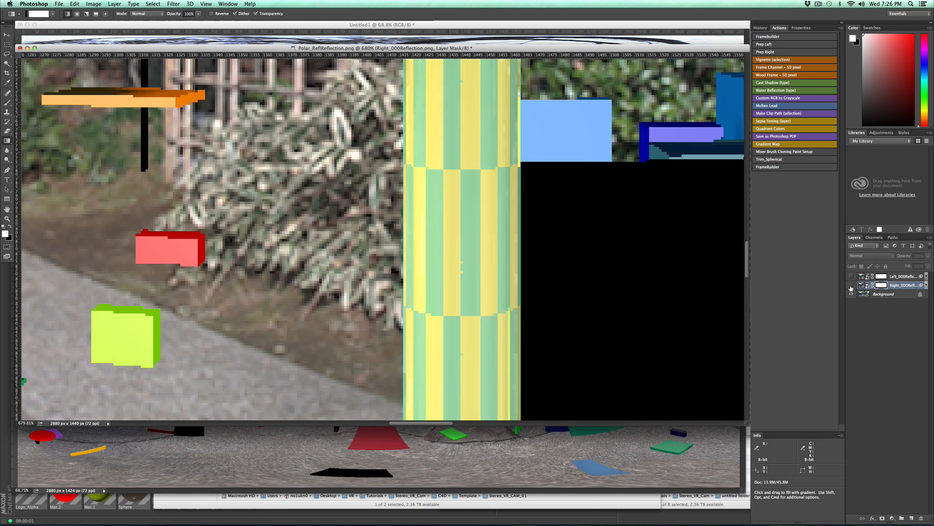
{"action": "left_click", "coordinate": [851, 286]}
{"action": "left_click", "coordinate": [851, 287]}
{"action": "left_click", "coordinate": [851, 287]}
{"action": "left_click", "coordinate": [851, 286]}
{"action": "left_click", "coordinate": [851, 286]}
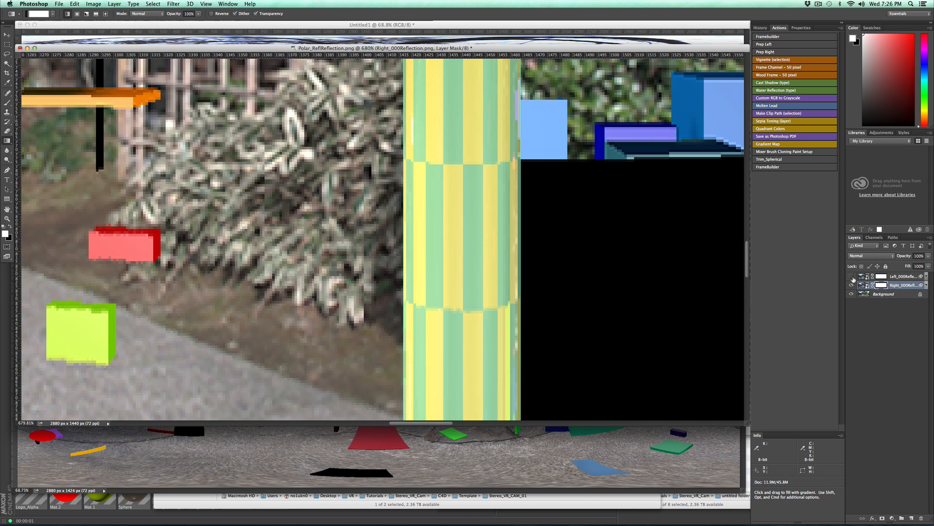
{"action": "left_click", "coordinate": [851, 277]}
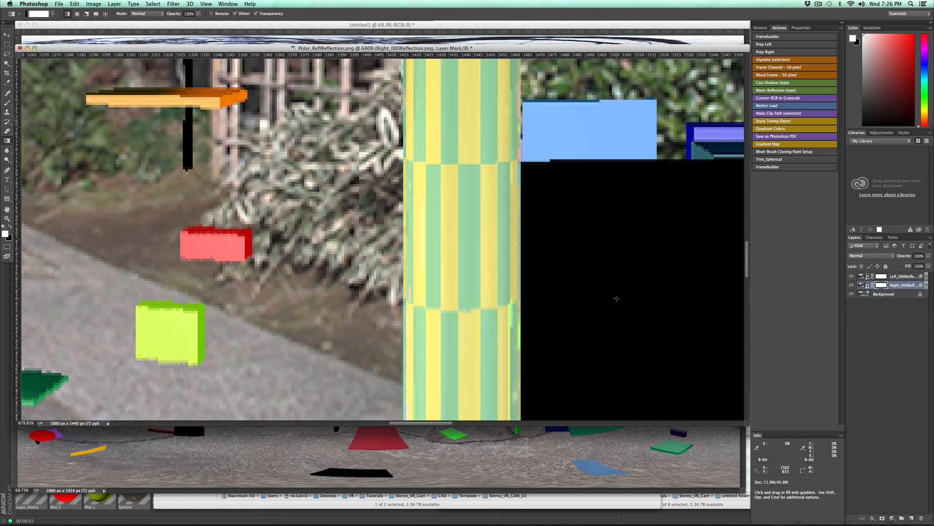
{"action": "key", "text": "super+minus"}
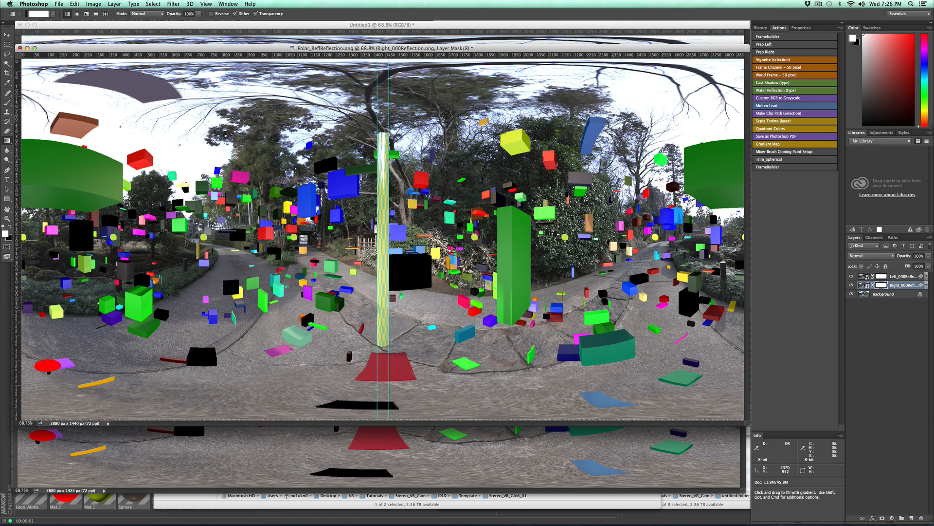
Expand the smart filters of Left_000Reflection.png and preview the layer without its Offset filter, leaving the filter enabled.
{"action": "left_click", "coordinate": [926, 275]}
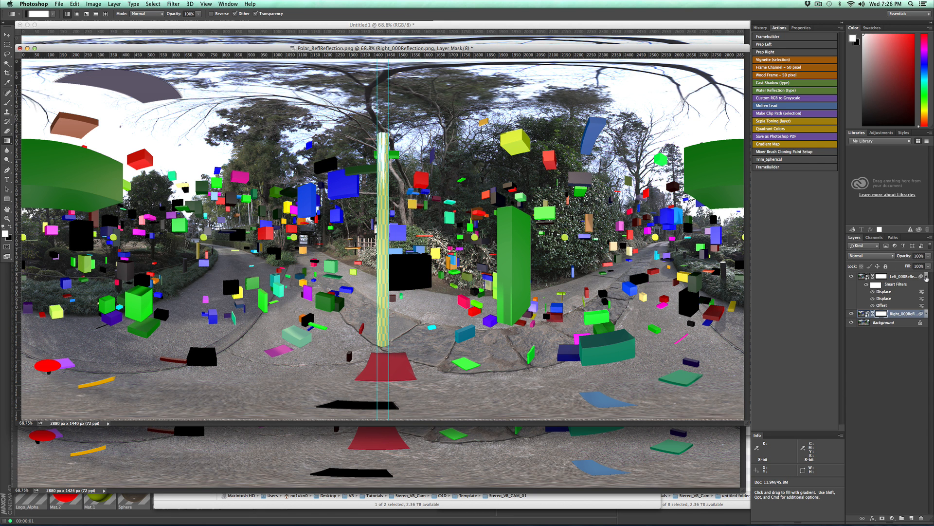
{"action": "left_click", "coordinate": [874, 305]}
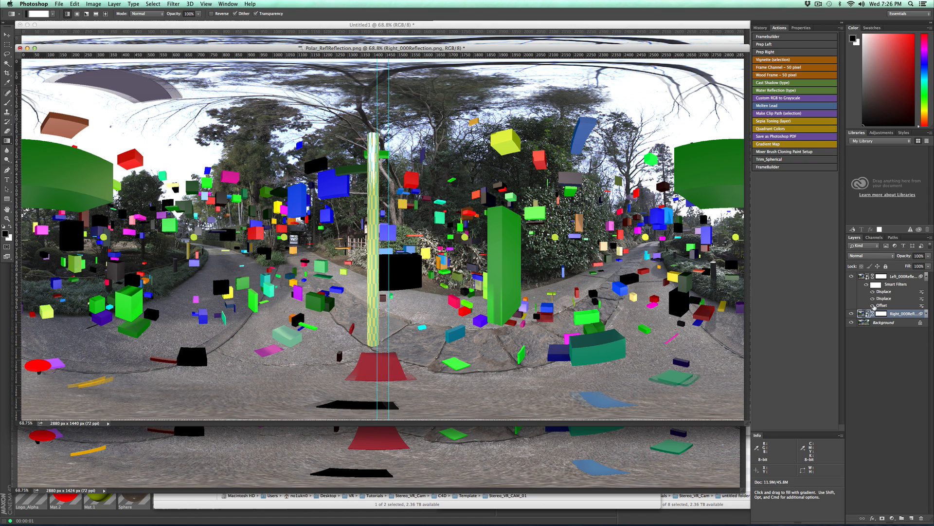
{"action": "left_click", "coordinate": [873, 305]}
{"action": "left_click", "coordinate": [873, 306]}
{"action": "left_click", "coordinate": [874, 305]}
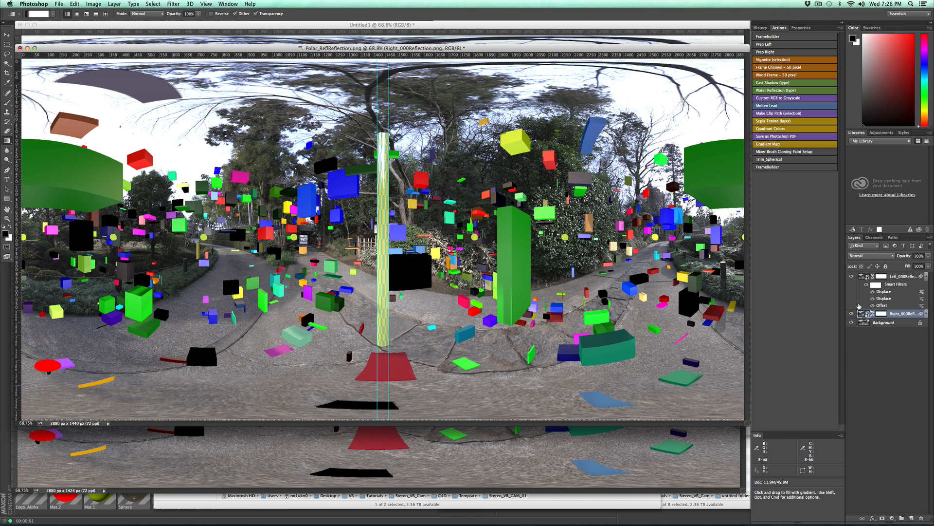
Hide both eye layers, select the Background layer to view the polar render, and show both eye layers again.
{"action": "left_click", "coordinate": [852, 276]}
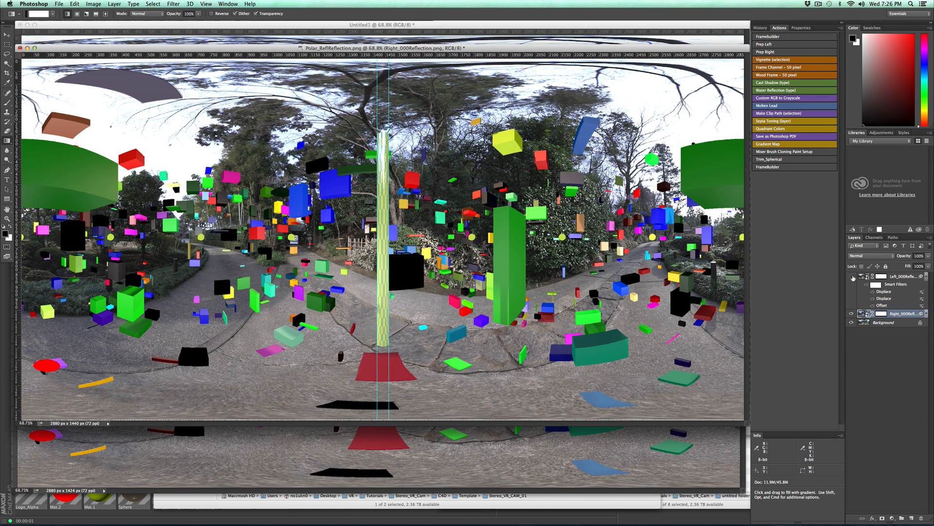
{"action": "left_click", "coordinate": [851, 314]}
{"action": "left_click", "coordinate": [888, 325]}
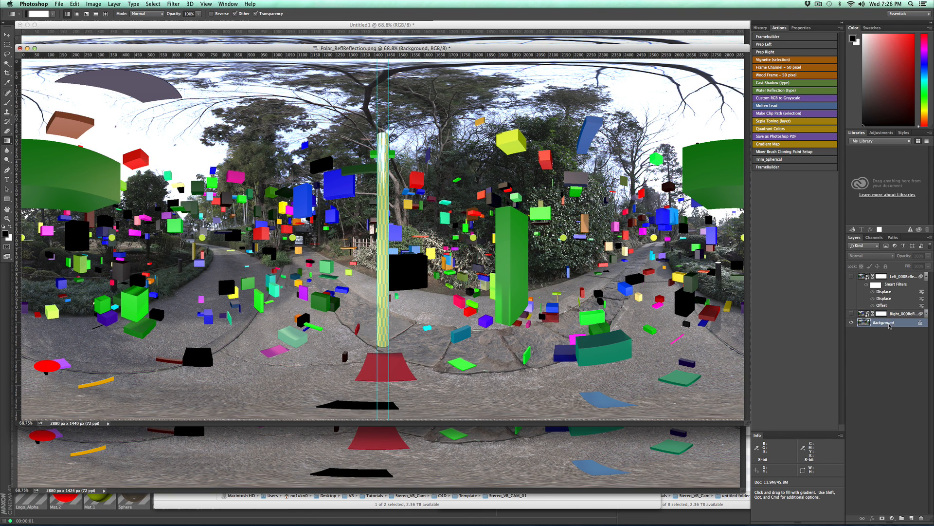
{"action": "left_click", "coordinate": [852, 314]}
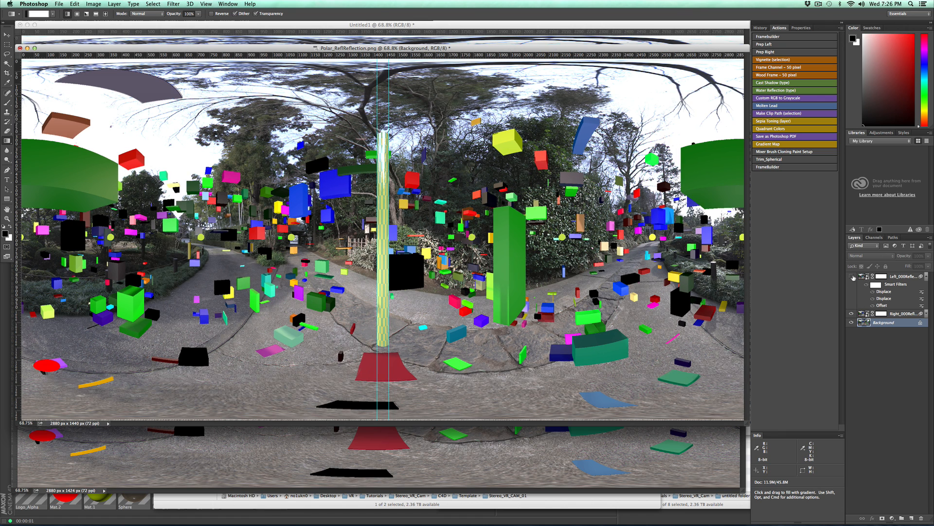
{"action": "left_click", "coordinate": [853, 276]}
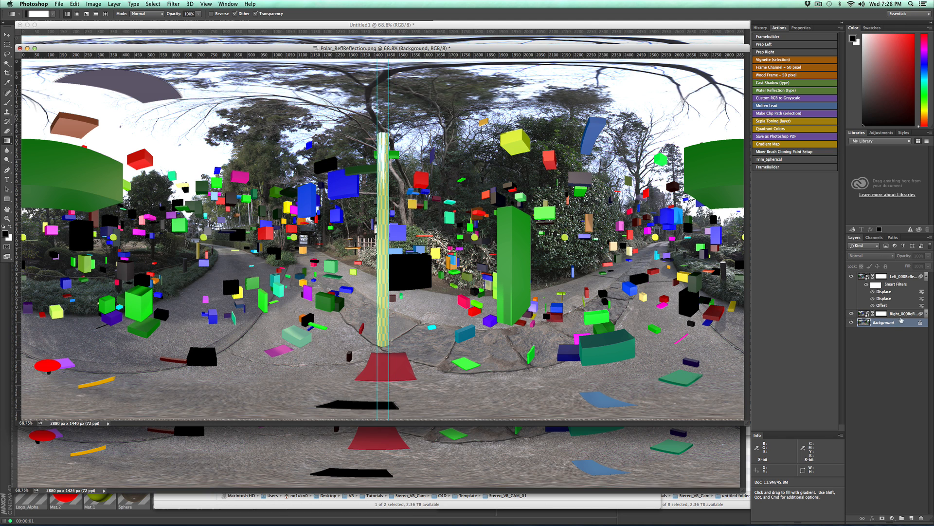
Compare the left-eye, right-eye and Background panoramas at full width by toggling both eye layers, ending with both shown.
{"action": "left_click", "coordinate": [852, 277]}
{"action": "left_click", "coordinate": [852, 276]}
{"action": "left_click", "coordinate": [851, 313]}
{"action": "left_click", "coordinate": [852, 276]}
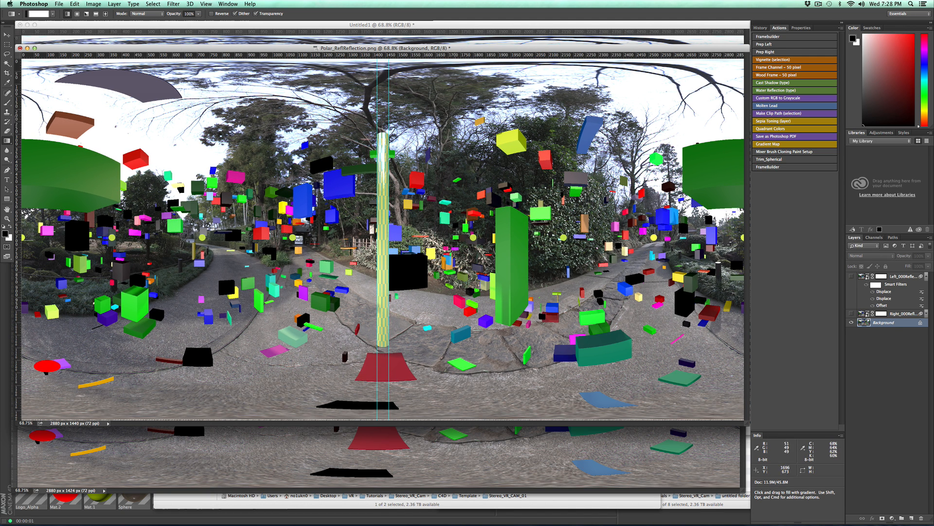
{"action": "left_click", "coordinate": [852, 313]}
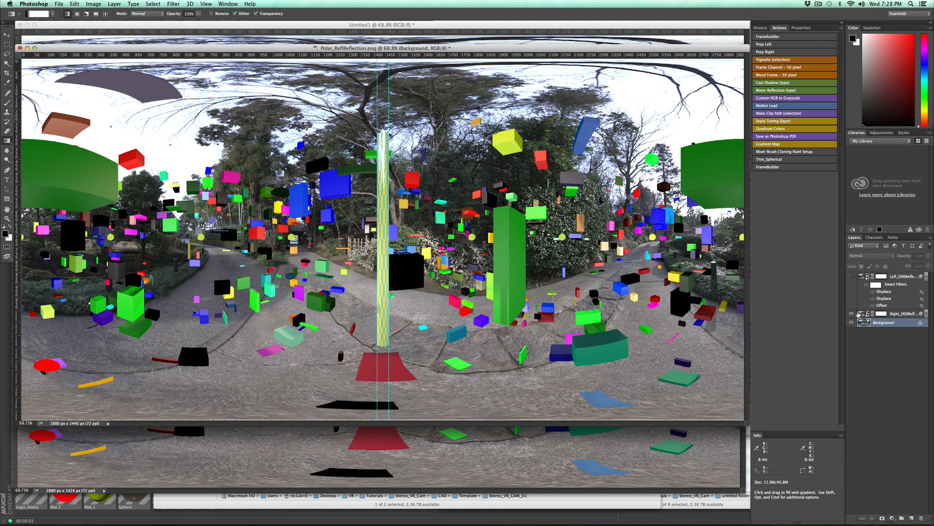
{"action": "left_click", "coordinate": [851, 277]}
{"action": "left_click", "coordinate": [852, 276]}
{"action": "left_click", "coordinate": [852, 276]}
{"action": "left_click", "coordinate": [852, 276]}
{"action": "left_click", "coordinate": [852, 313]}
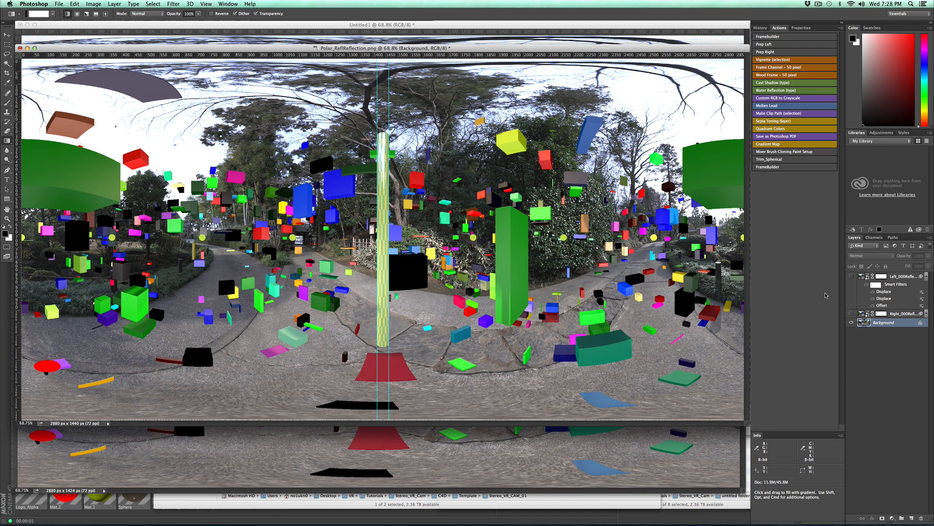
{"action": "left_click", "coordinate": [852, 313]}
{"action": "left_click", "coordinate": [851, 277]}
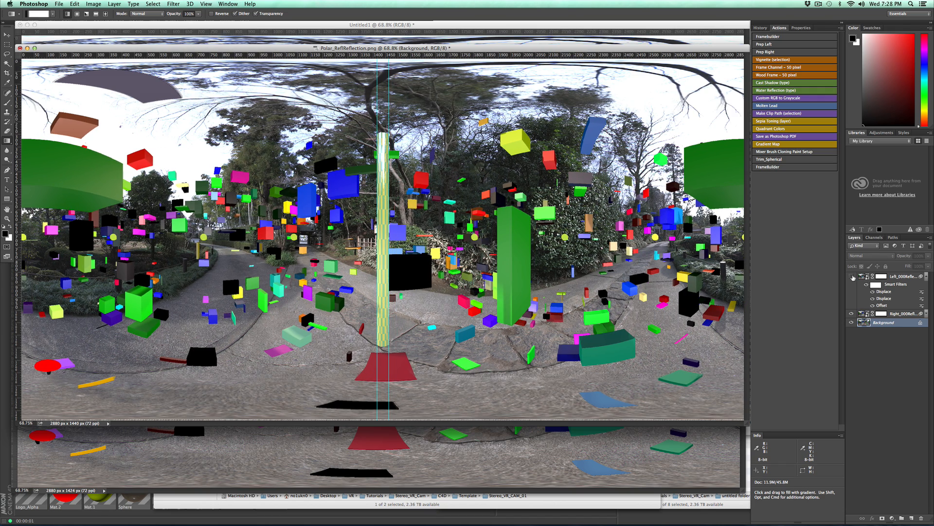
Alternate repeatedly between the left- and right-eye panoramas by toggling Left_000Reflection.png, leaving it shown.
{"action": "left_click", "coordinate": [852, 276]}
{"action": "left_click", "coordinate": [852, 276]}
{"action": "left_click", "coordinate": [851, 277]}
{"action": "left_click", "coordinate": [851, 276]}
{"action": "left_click", "coordinate": [852, 276]}
{"action": "left_click", "coordinate": [851, 277]}
{"action": "left_click", "coordinate": [851, 277]}
{"action": "left_click", "coordinate": [851, 277]}
{"action": "left_click", "coordinate": [851, 277]}
{"action": "left_click", "coordinate": [851, 277]}
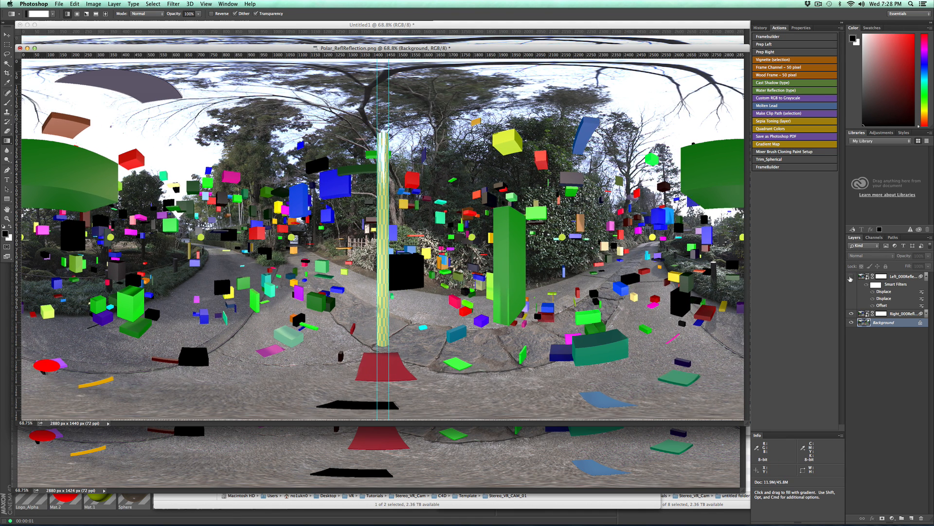
{"action": "left_click", "coordinate": [851, 276]}
{"action": "left_click", "coordinate": [851, 277]}
{"action": "left_click", "coordinate": [851, 276]}
{"action": "left_click", "coordinate": [851, 277]}
{"action": "left_click", "coordinate": [851, 277]}
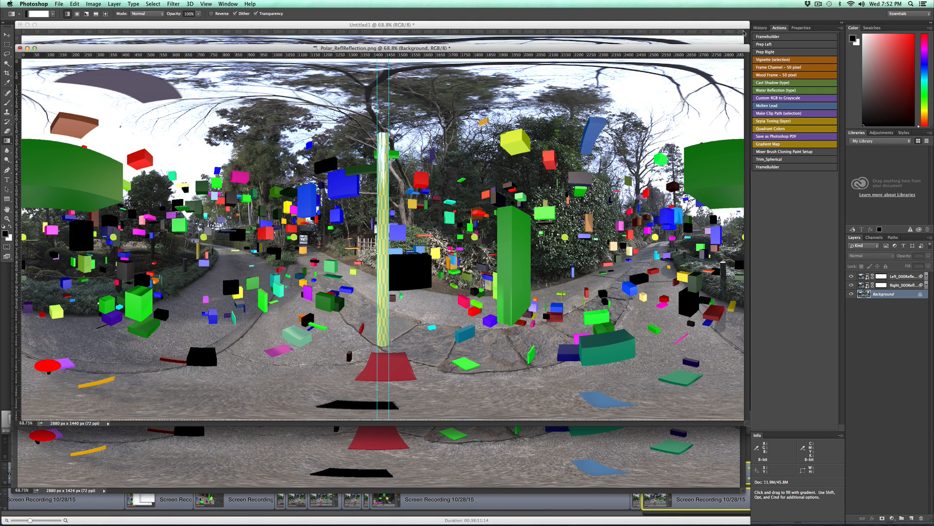
Switch to Cinema 4D and reveal the Camera layer's hidden objects in the object list.
{"action": "left_click", "coordinate": [819, 4]}
{"action": "left_click", "coordinate": [837, 18]}
{"action": "key", "text": "super+Tab"}
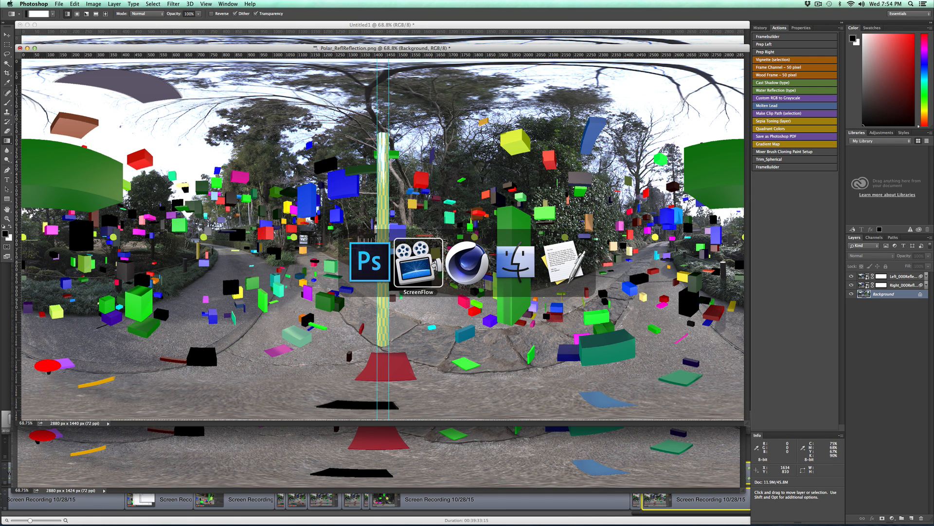
{"action": "key", "text": "super+Tab"}
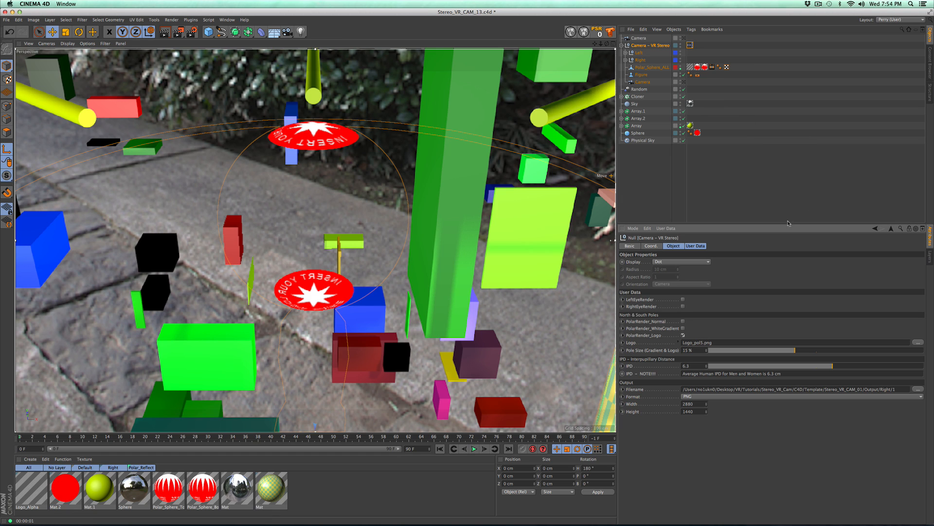
{"action": "left_click", "coordinate": [930, 257]}
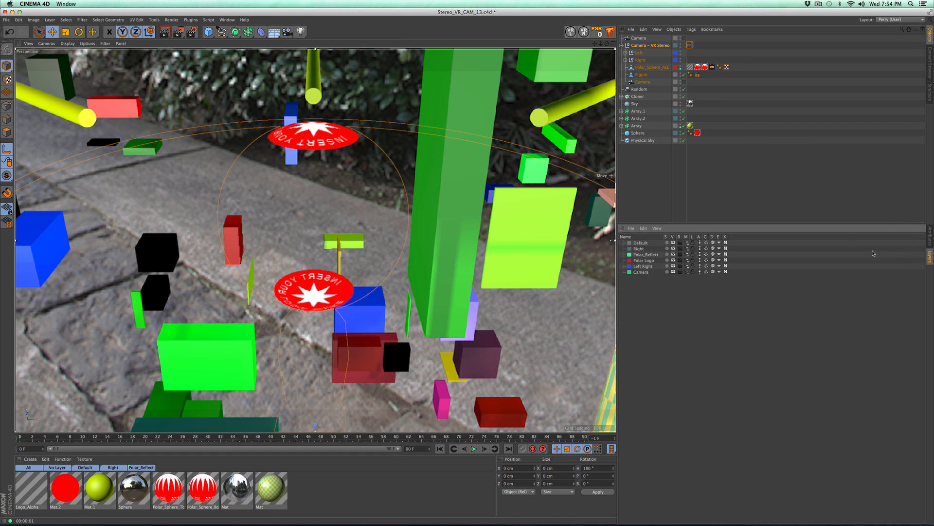
{"action": "left_click", "coordinate": [686, 274]}
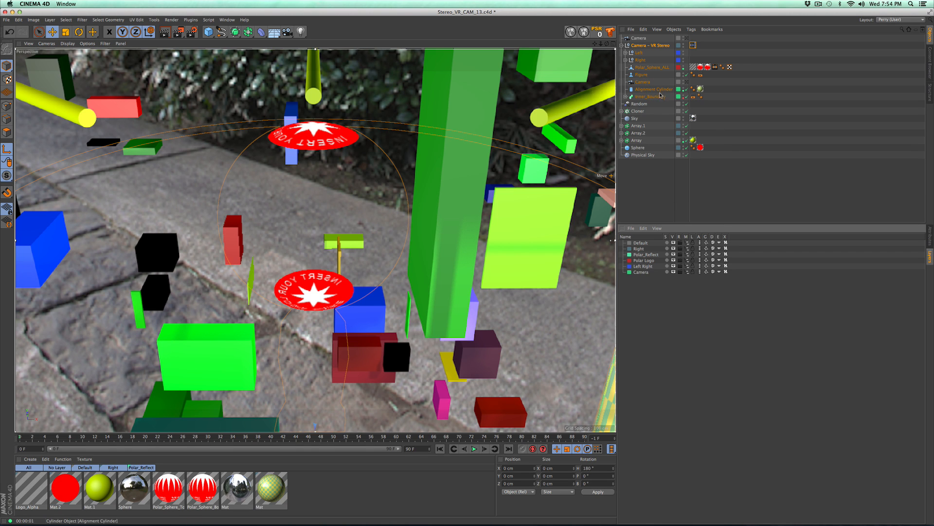
Select Alignment Cylinder and view it through the rig's Camera with the cylinder disabled and re-enabled, and leave the camera view.
{"action": "left_click", "coordinate": [654, 89]}
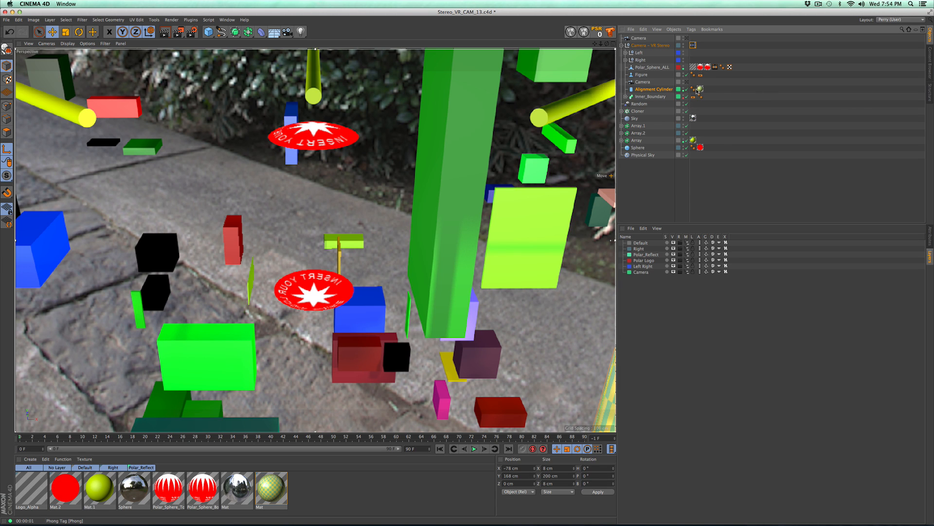
{"action": "left_click", "coordinate": [687, 89]}
{"action": "left_click", "coordinate": [687, 90]}
{"action": "left_click", "coordinate": [687, 82]}
{"action": "key", "text": "ctrl+r"}
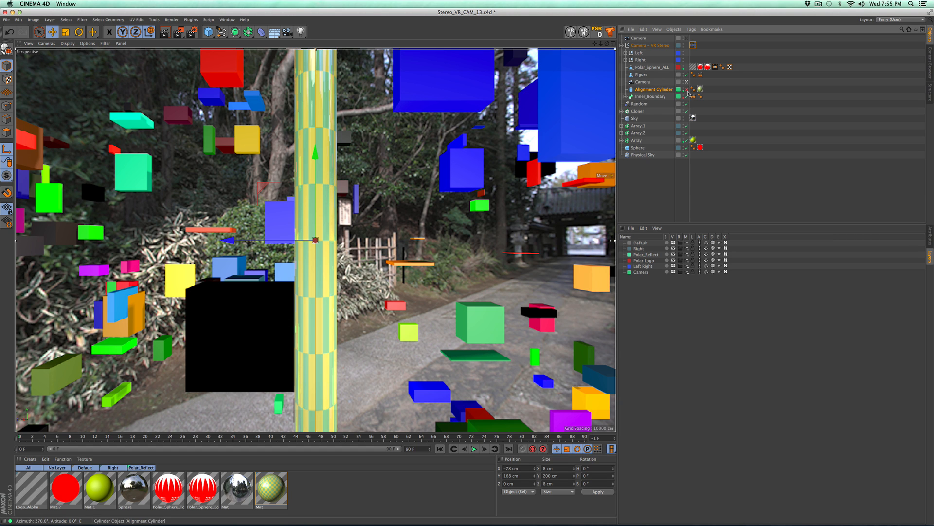
{"action": "left_click", "coordinate": [688, 89]}
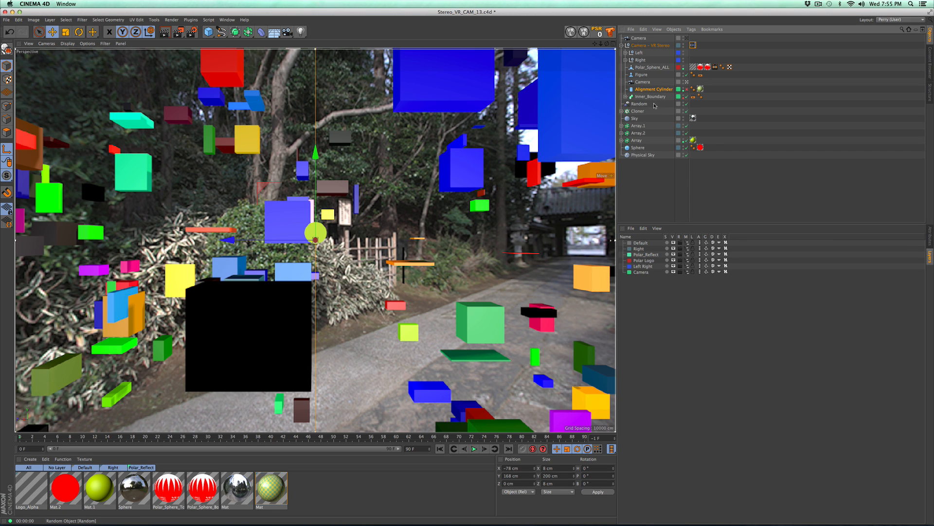
{"action": "left_click", "coordinate": [686, 90]}
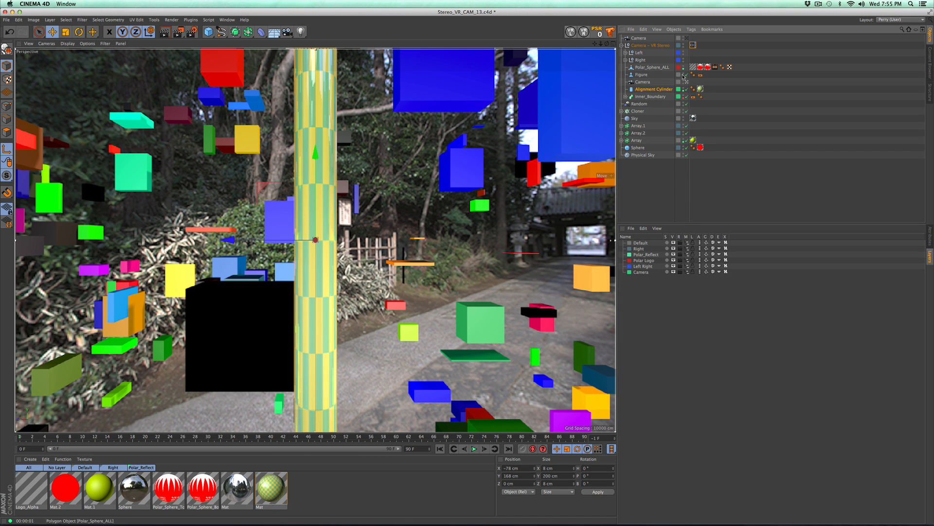
{"action": "left_click", "coordinate": [687, 83]}
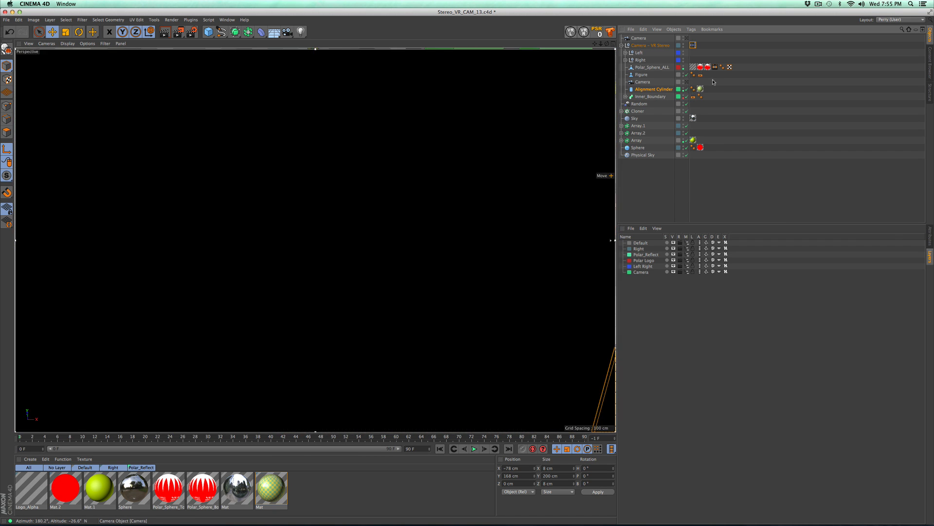
Switch back to Photoshop, toggle Left_000Reflection.png for comparison and hide Right_000Reflection.png so the left-eye layer sits directly over Background.
{"action": "key", "text": "super+Tab"}
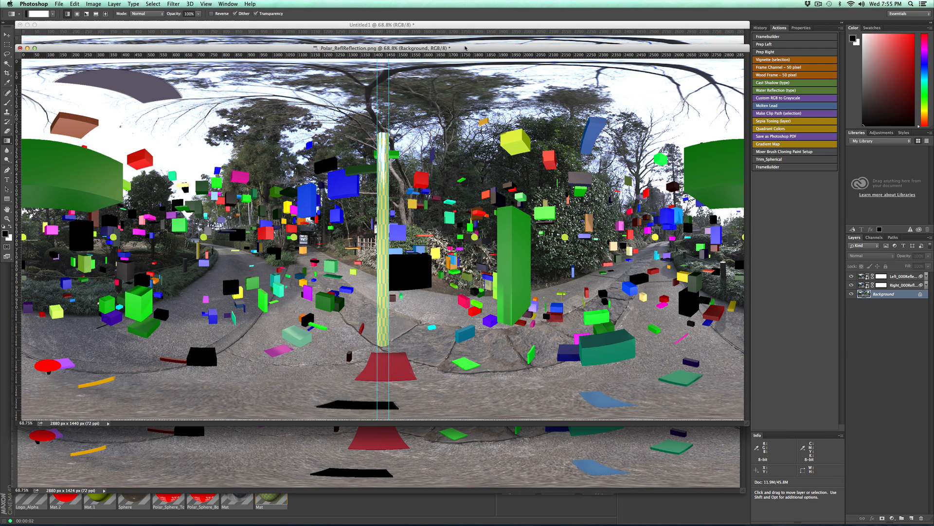
{"action": "left_click", "coordinate": [851, 276]}
{"action": "left_click", "coordinate": [852, 276]}
{"action": "left_click", "coordinate": [852, 285]}
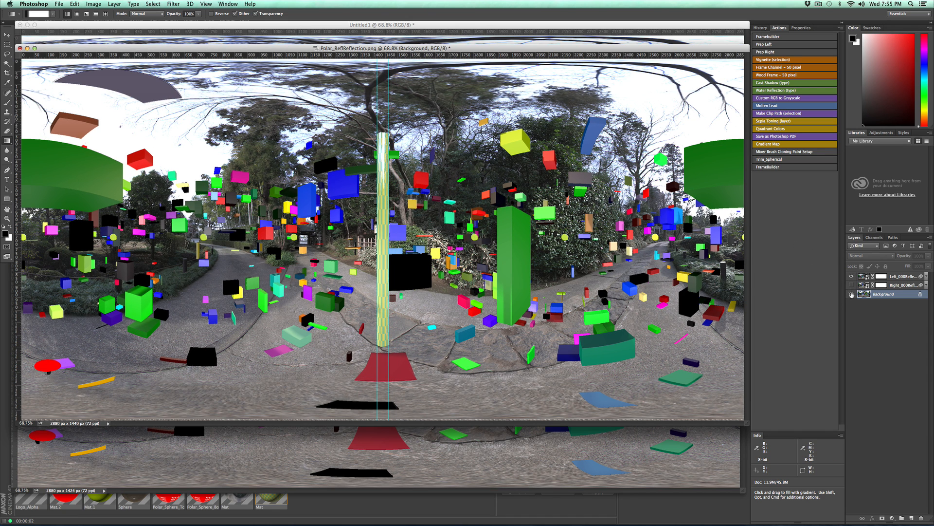
Compare the left-eye panorama with Background around the top of the alignment cylinder by repeatedly toggling Left_000Reflection.png, leaving it shown.
{"action": "key", "text": "z"}
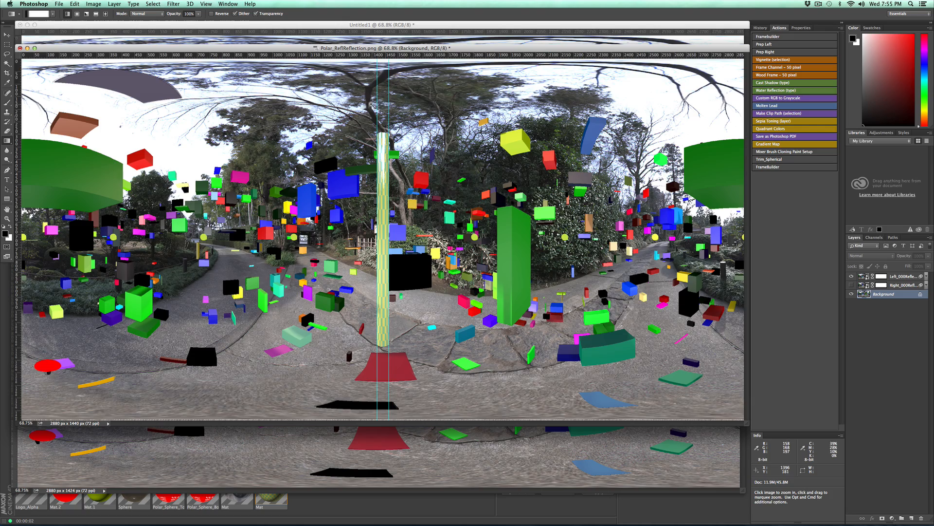
{"action": "left_click_drag", "start_coordinate": [371, 104], "coordinate": [467, 104], "text": "super"}
{"action": "left_click_drag", "start_coordinate": [467, 104], "coordinate": [554, 216]}
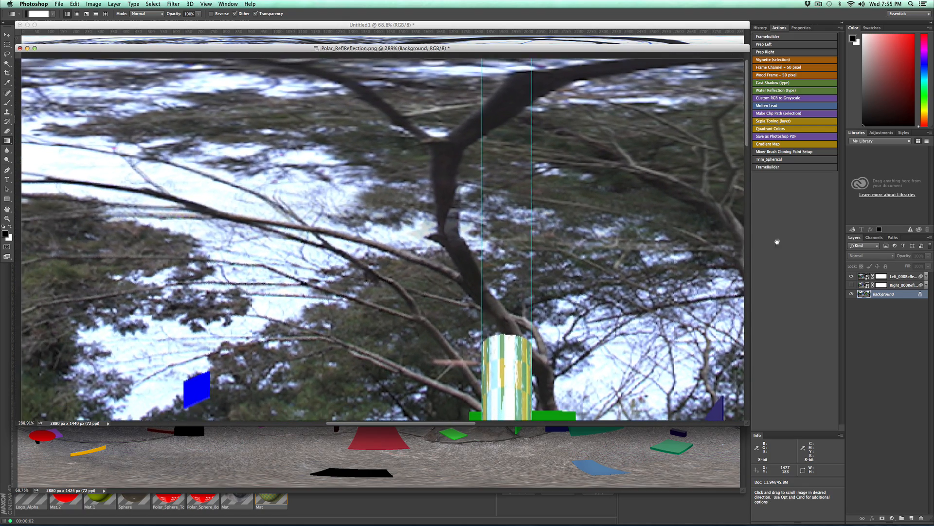
{"action": "left_click", "coordinate": [852, 277]}
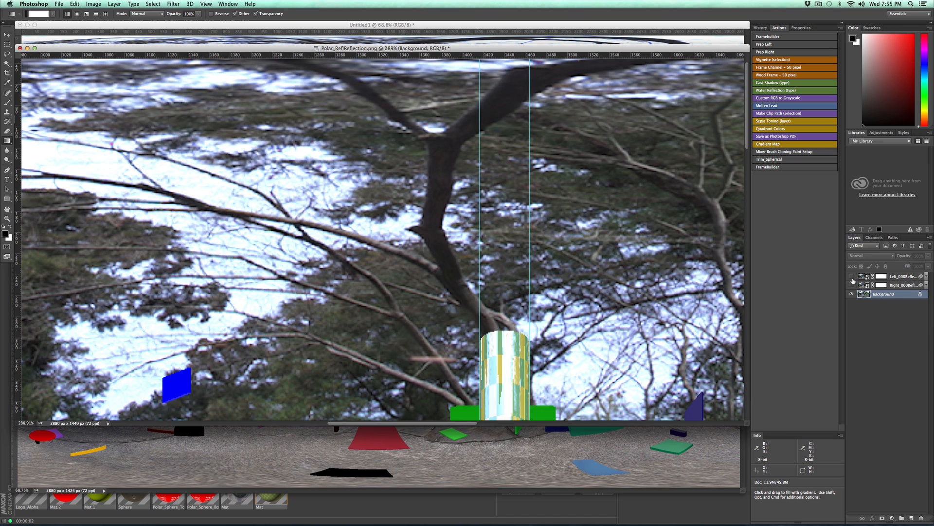
{"action": "left_click", "coordinate": [852, 277]}
{"action": "left_click", "coordinate": [852, 277]}
{"action": "left_click", "coordinate": [853, 277]}
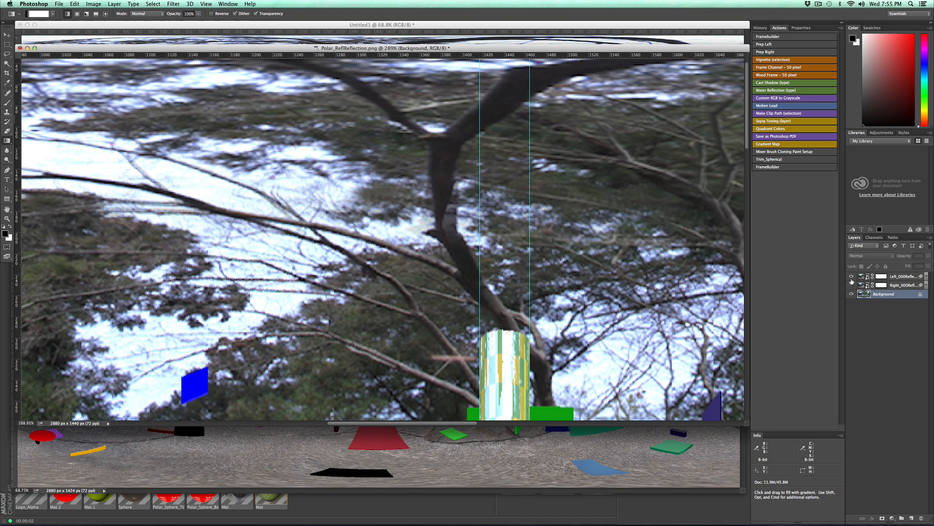
{"action": "left_click", "coordinate": [853, 277]}
{"action": "left_click", "coordinate": [852, 277]}
{"action": "left_click", "coordinate": [852, 277]}
{"action": "left_click", "coordinate": [851, 286]}
{"action": "left_click", "coordinate": [851, 286]}
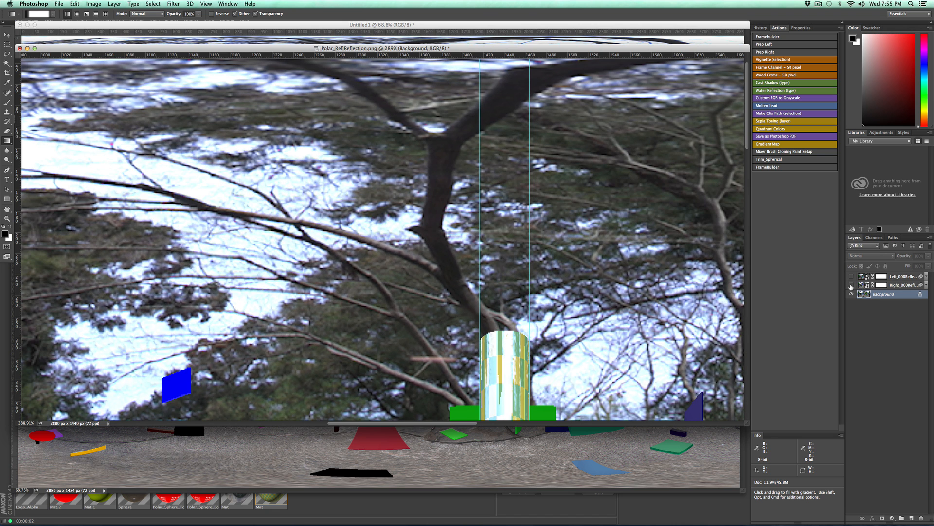
{"action": "left_click", "coordinate": [852, 277]}
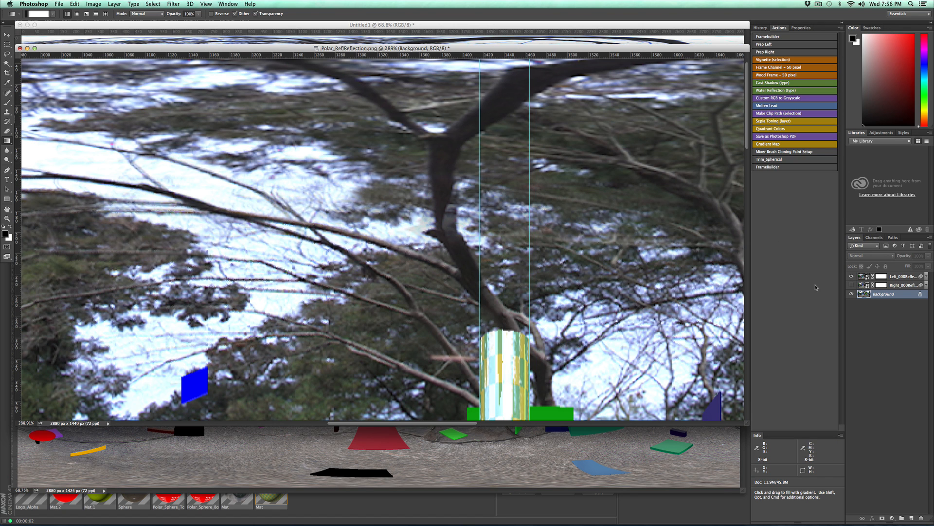
{"action": "left_click", "coordinate": [851, 277]}
{"action": "left_click", "coordinate": [851, 277]}
Activate the Left_000Reflection.png layer mask for painting with a smaller white brush and toggle the layer to check the trunk above the cylinder.
{"action": "left_click", "coordinate": [879, 279]}
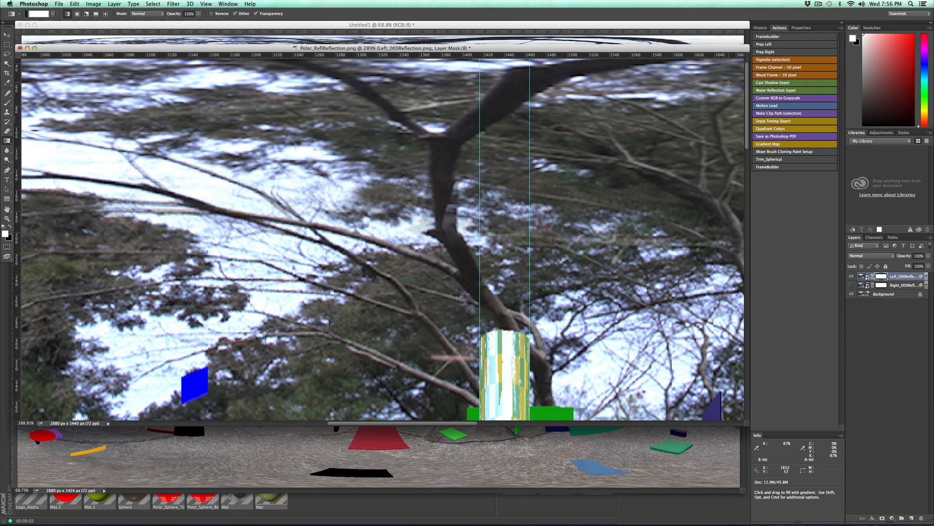
{"action": "key", "text": "b"}
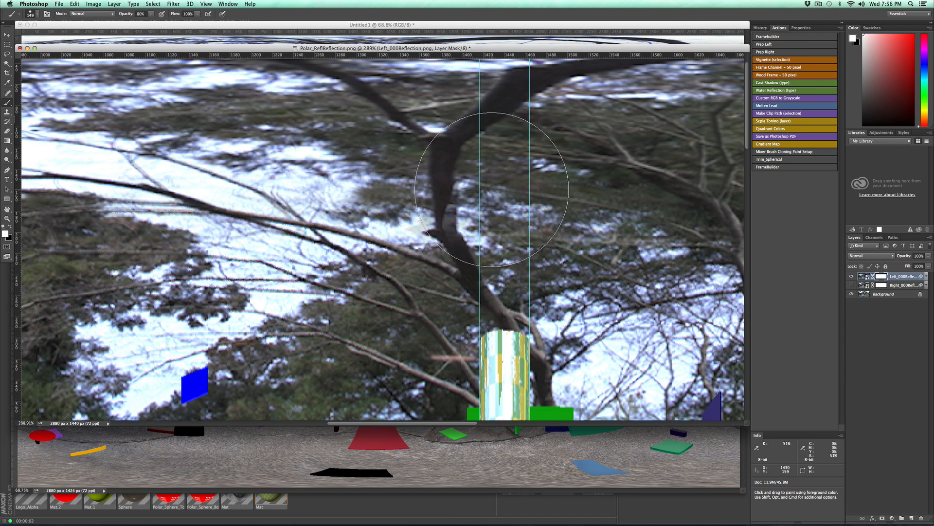
{"action": "left_click_drag", "start_coordinate": [487, 191], "coordinate": [455, 196], "text": "ctrl+alt"}
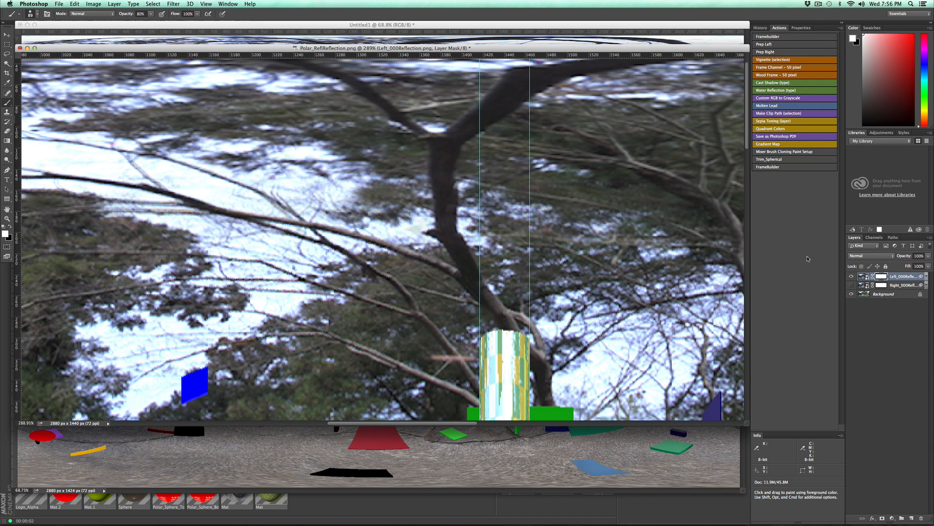
{"action": "left_click", "coordinate": [851, 276]}
{"action": "left_click", "coordinate": [851, 277]}
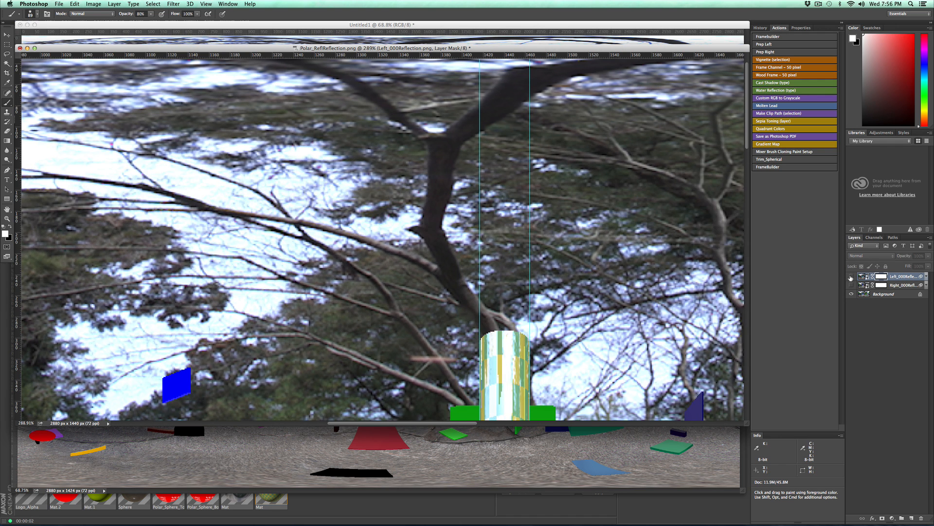
{"action": "left_click", "coordinate": [851, 276]}
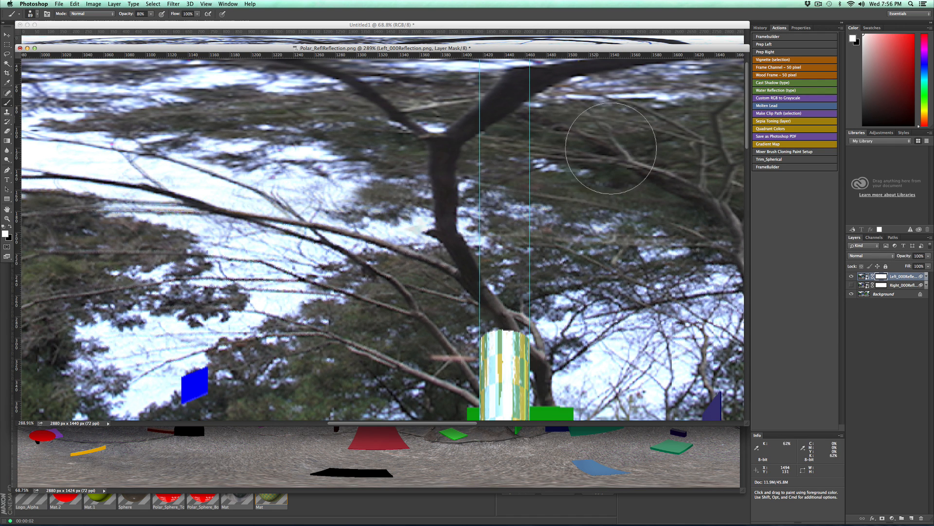
View the whole panorama and toggle Left_000Reflection.png repeatedly to compare it with the polar render, leaving it shown.
{"action": "key", "text": "super+0"}
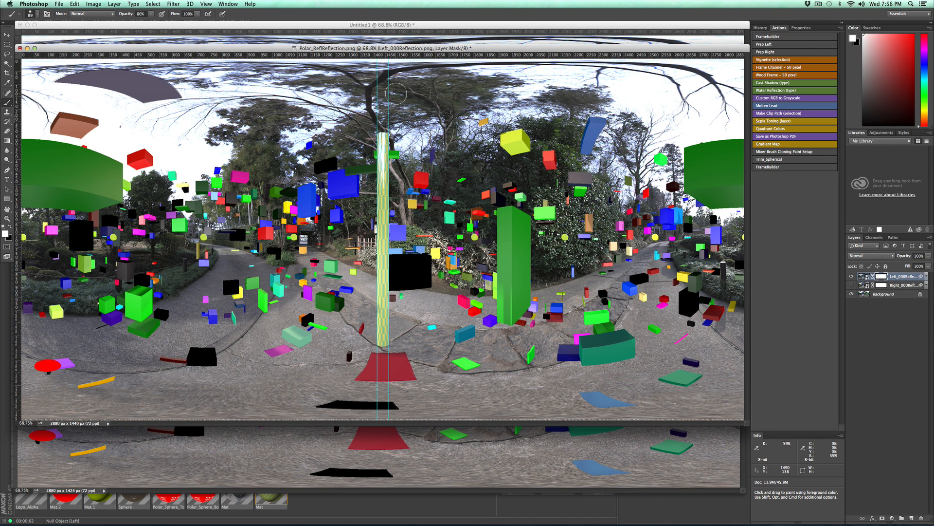
{"action": "left_click", "coordinate": [852, 277]}
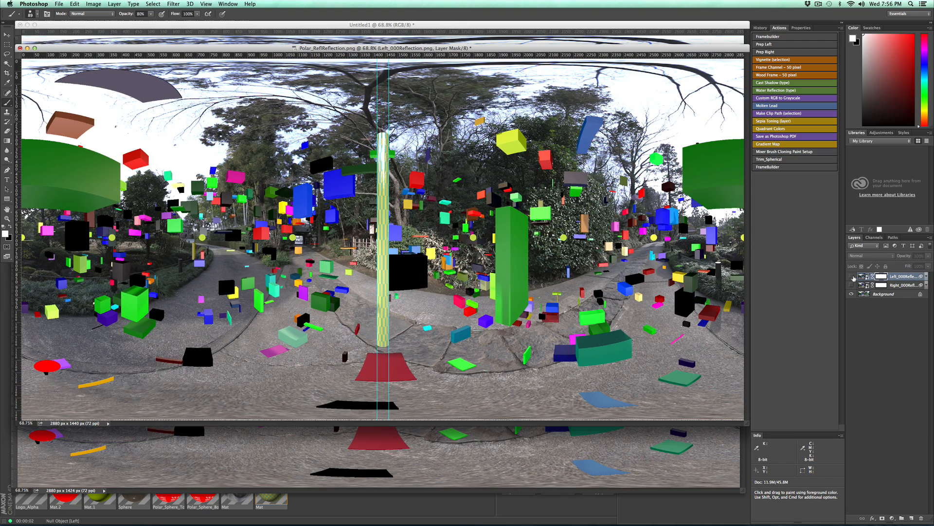
{"action": "left_click", "coordinate": [852, 276]}
{"action": "left_click", "coordinate": [852, 276]}
{"action": "left_click", "coordinate": [852, 277]}
{"action": "left_click", "coordinate": [852, 276]}
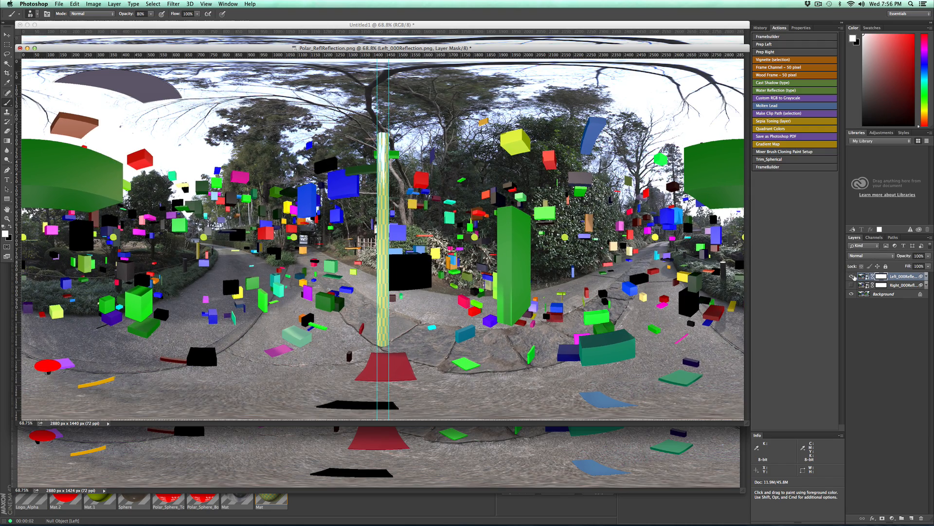
Paint white with a smaller brush on the left-eye layer mask along the right upper edge of the large purple-grey shape to remove ghosting.
{"action": "key", "text": "super+space"}
{"action": "mouse_move", "coordinate": [152, 101]}
{"action": "left_mouse_down", "text": "super"}
{"action": "mouse_move", "coordinate": [225, 112]}
{"action": "mouse_move", "coordinate": [342, 200]}
{"action": "mouse_move", "coordinate": [367, 257]}
{"action": "left_mouse_up", "text": "super"}
{"action": "key", "text": "super+minus"}
{"action": "key", "text": "super+minus"}
{"action": "key", "text": "super+minus"}
{"action": "key", "text": "super+minus"}
{"action": "key", "text": "super+minus"}
{"action": "left_click", "coordinate": [507, 268]}
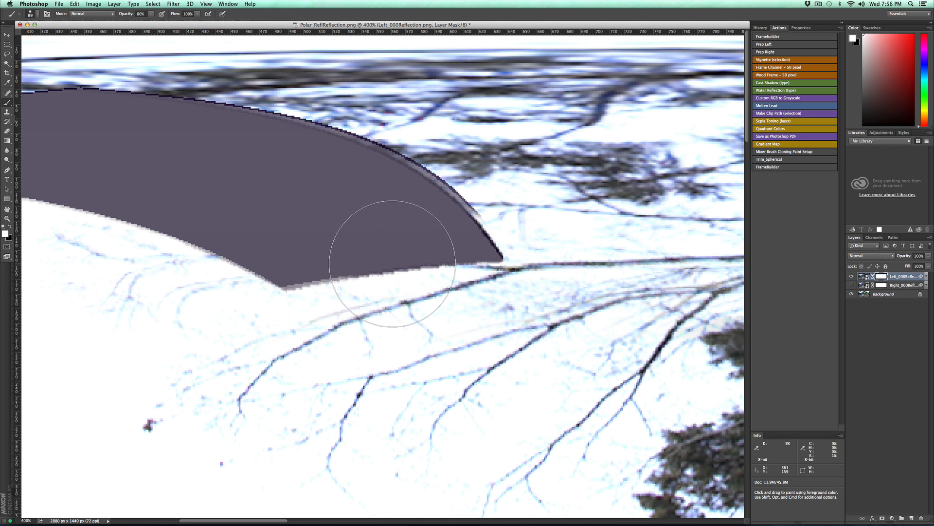
{"action": "left_click_drag", "start_coordinate": [385, 258], "coordinate": [307, 285], "text": "ctrl+alt"}
{"action": "mouse_move", "coordinate": [479, 216]}
{"action": "left_mouse_down"}
{"action": "mouse_move", "coordinate": [423, 169]}
{"action": "mouse_move", "coordinate": [302, 119]}
{"action": "mouse_move", "coordinate": [363, 148]}
{"action": "left_mouse_up"}
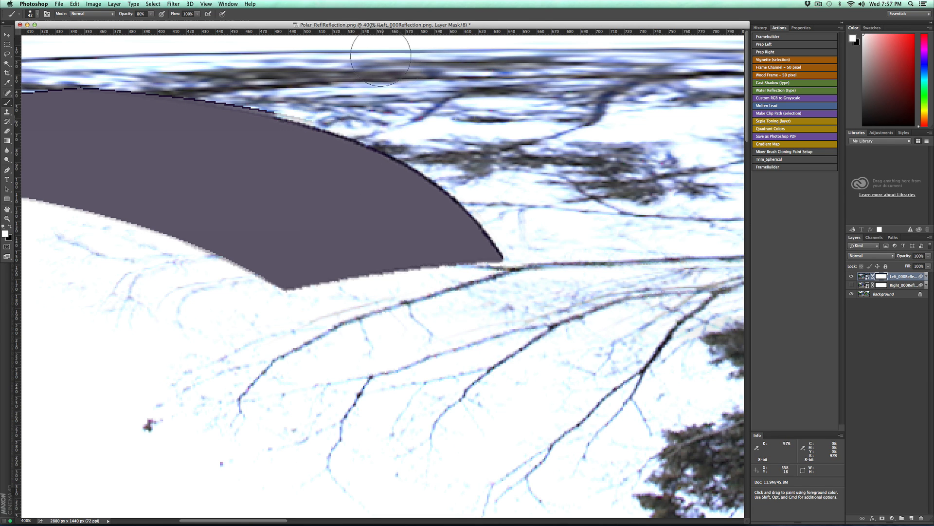
Paint white on the left-eye layer mask along the purple-grey shape's crest, left end and lower edge to clear the remaining ghosting.
{"action": "key", "text": "space"}
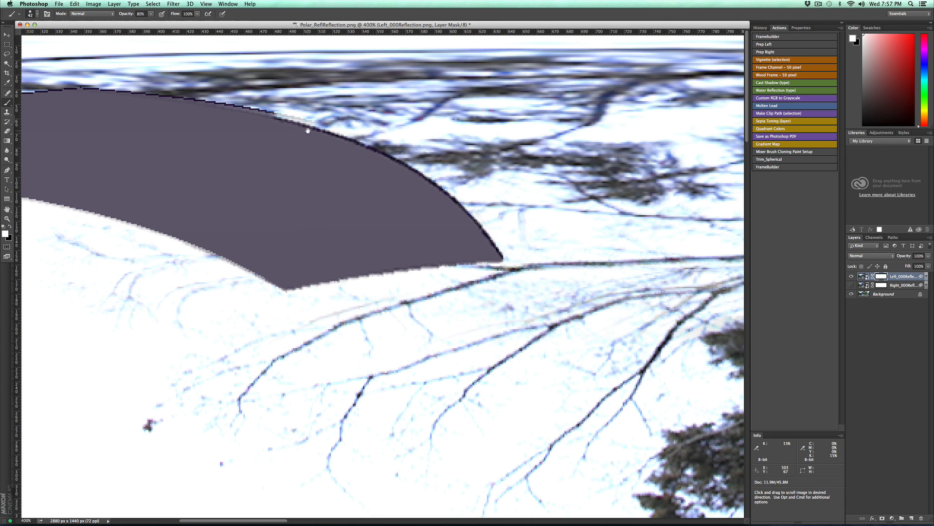
{"action": "left_click_drag", "start_coordinate": [290, 113], "coordinate": [556, 118]}
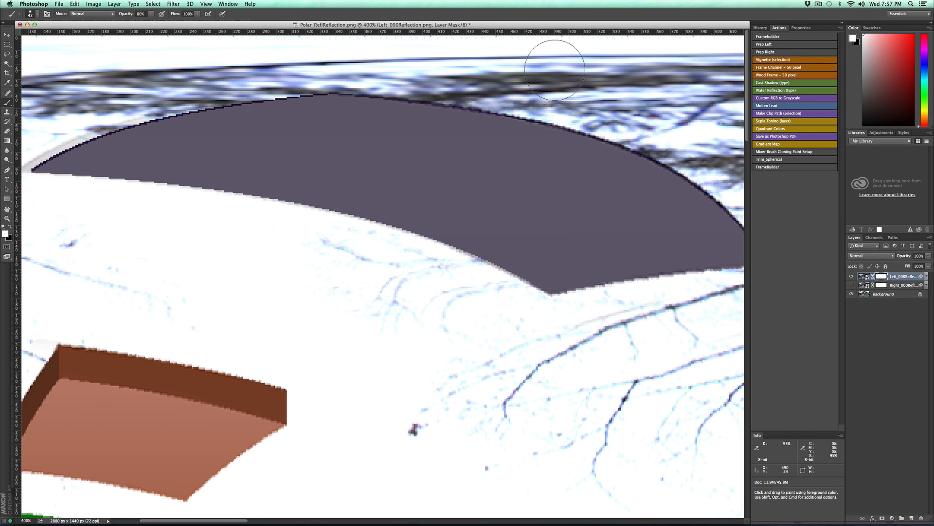
{"action": "scroll", "coordinate": [483, 77], "scroll_direction": "left", "scroll_amount": 8}
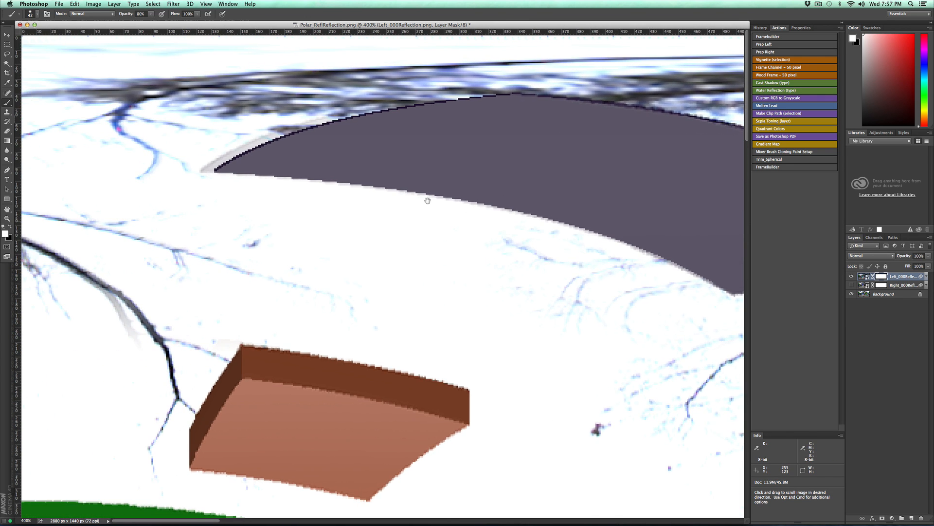
{"action": "mouse_move", "coordinate": [311, 119]}
{"action": "left_mouse_down"}
{"action": "mouse_move", "coordinate": [214, 167]}
{"action": "mouse_move", "coordinate": [227, 163]}
{"action": "left_mouse_up"}
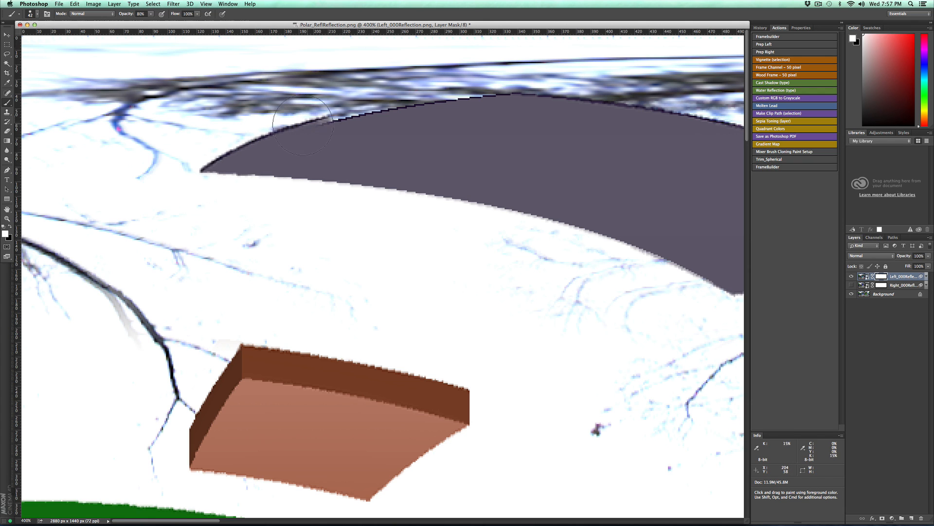
{"action": "left_click_drag", "start_coordinate": [326, 119], "coordinate": [575, 87]}
{"action": "scroll", "coordinate": [535, 277], "scroll_direction": "right", "scroll_amount": 5}
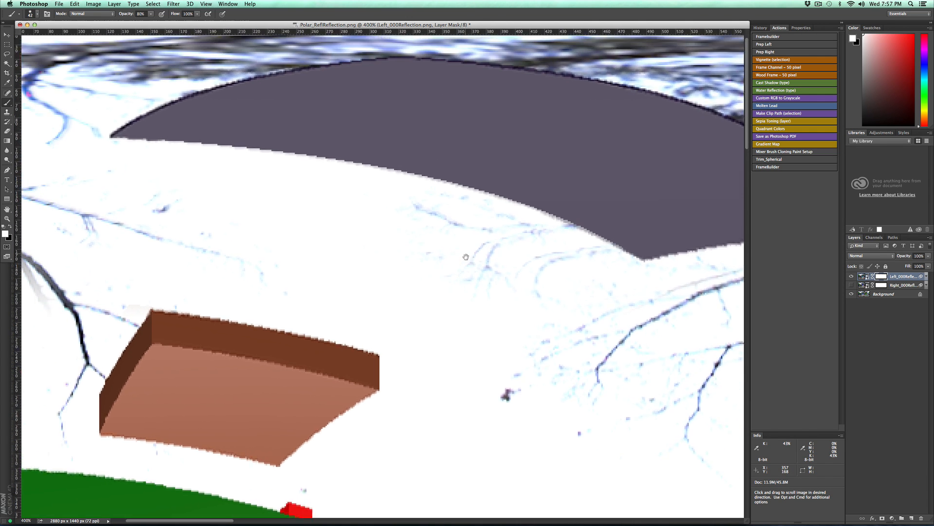
{"action": "mouse_move", "coordinate": [325, 185]}
{"action": "left_mouse_down"}
{"action": "mouse_move", "coordinate": [156, 177]}
{"action": "mouse_move", "coordinate": [381, 196]}
{"action": "mouse_move", "coordinate": [501, 229]}
{"action": "mouse_move", "coordinate": [649, 288]}
{"action": "mouse_move", "coordinate": [621, 319]}
{"action": "left_mouse_up"}
{"action": "scroll", "coordinate": [620, 319], "scroll_direction": "right", "scroll_amount": 10}
{"action": "scroll", "coordinate": [620, 319], "scroll_direction": "down", "scroll_amount": 1}
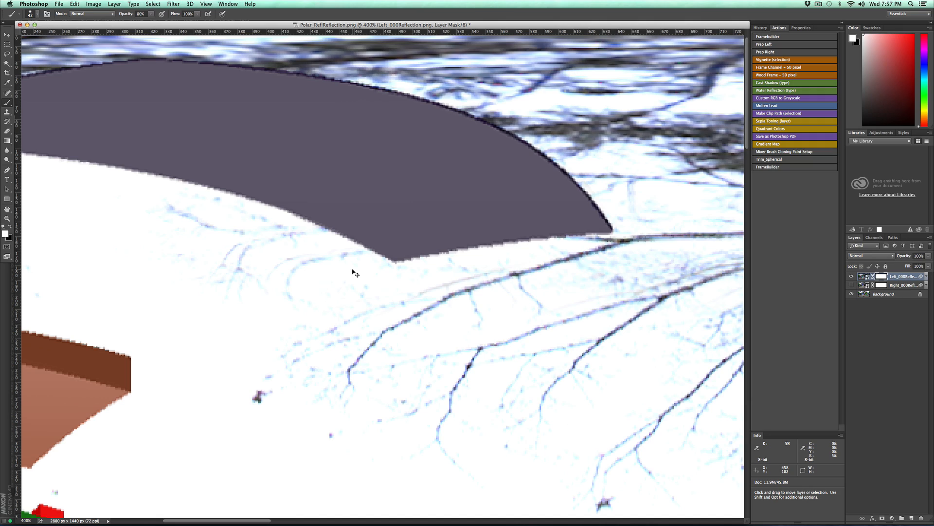
Inspect the trees and sky in the right half of the left-eye panorama at 100% and return to the whole image.
{"action": "key", "text": "super+0"}
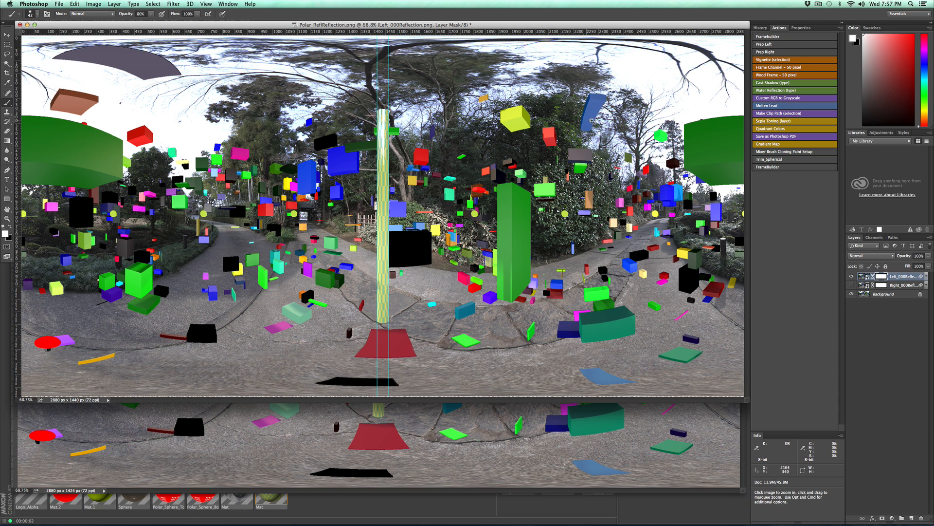
{"action": "left_click_drag", "start_coordinate": [599, 97], "coordinate": [460, 281], "text": "super"}
{"action": "key", "text": "super+1"}
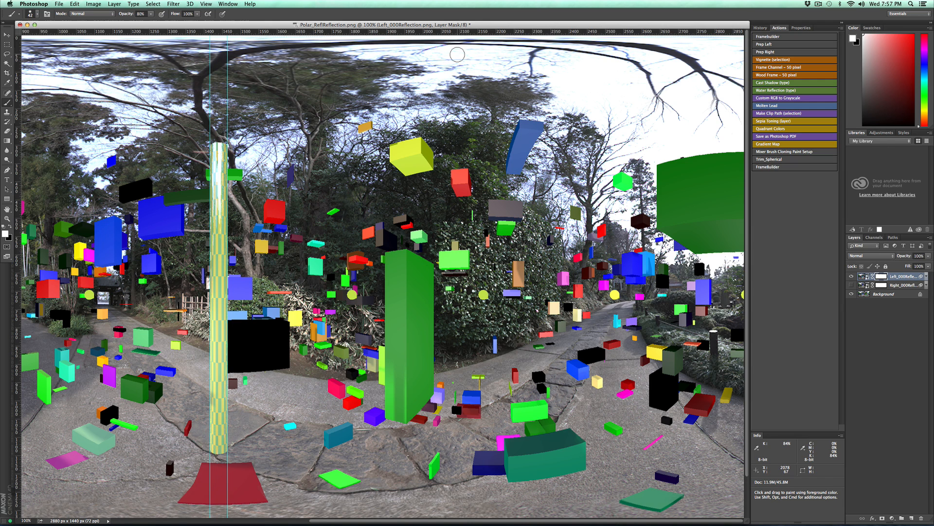
{"action": "key", "text": "super+0"}
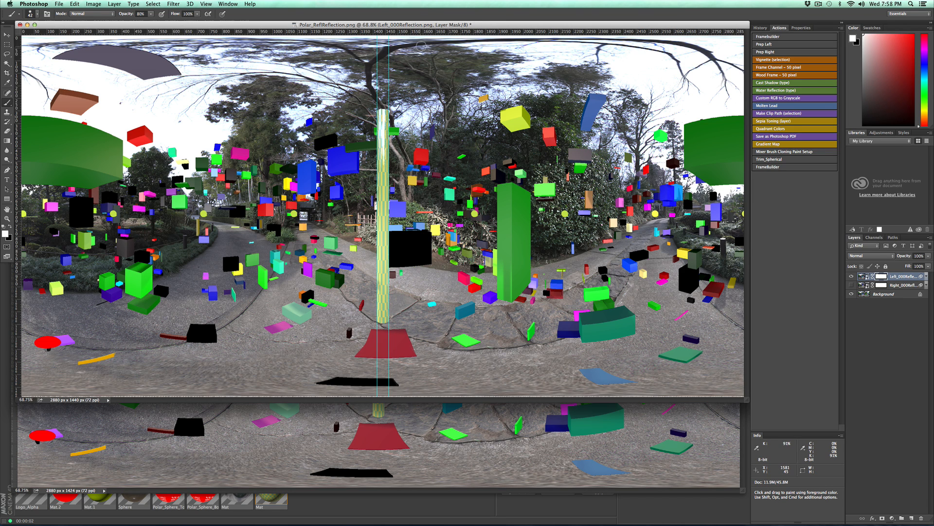
{"action": "left_click_drag", "start_coordinate": [506, 26], "coordinate": [503, 26]}
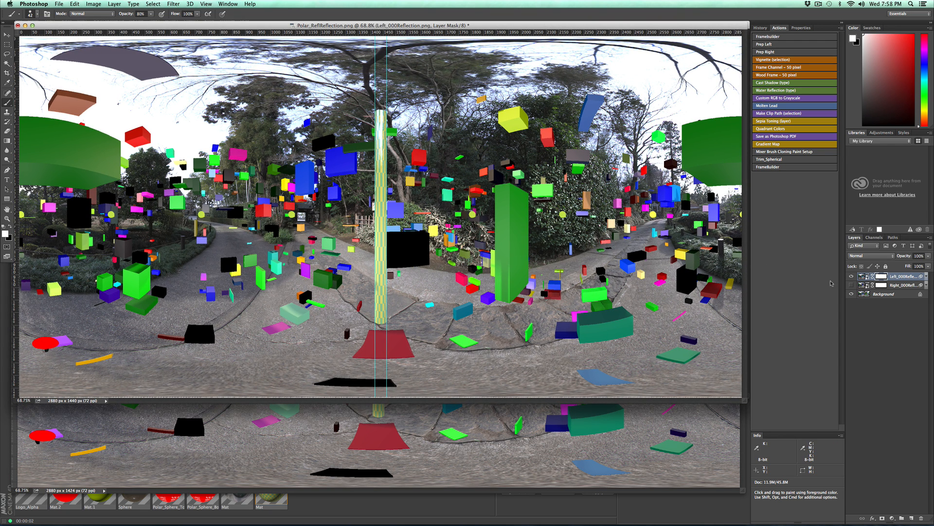
Show the right-eye panorama in place of the left-eye one for comparison, and bring Left_000Reflection.png back into view.
{"action": "left_click", "coordinate": [852, 276]}
{"action": "left_click", "coordinate": [851, 286]}
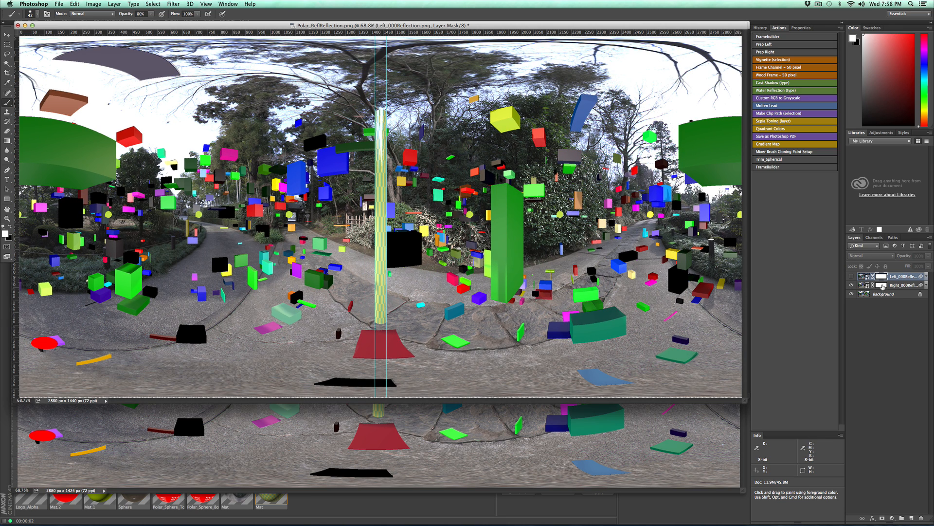
{"action": "left_click", "coordinate": [852, 286]}
{"action": "left_click", "coordinate": [852, 276]}
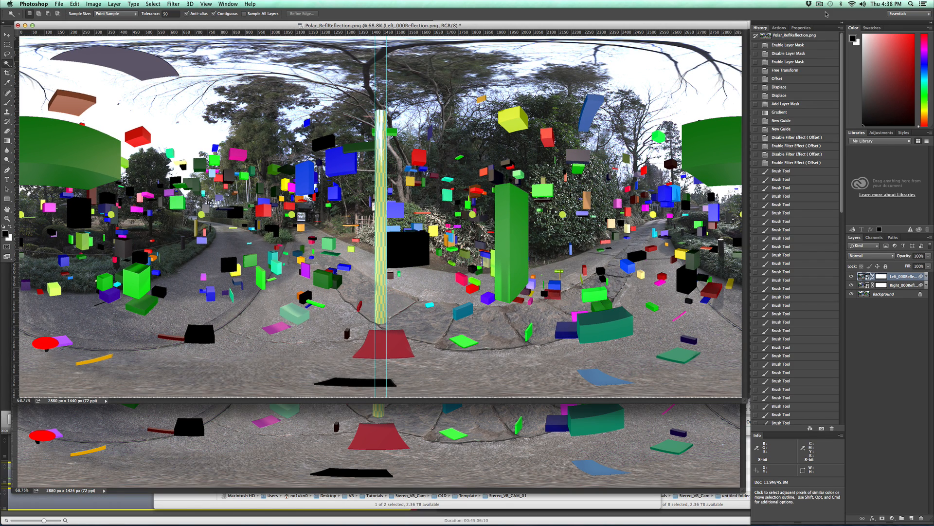
Switch to Finder, open Polar_LogoSurface_Color.png from the PolarTest folder in Photoshop, and return to the Polar_ReflReflection.png document.
{"action": "key", "text": "super+Tab"}
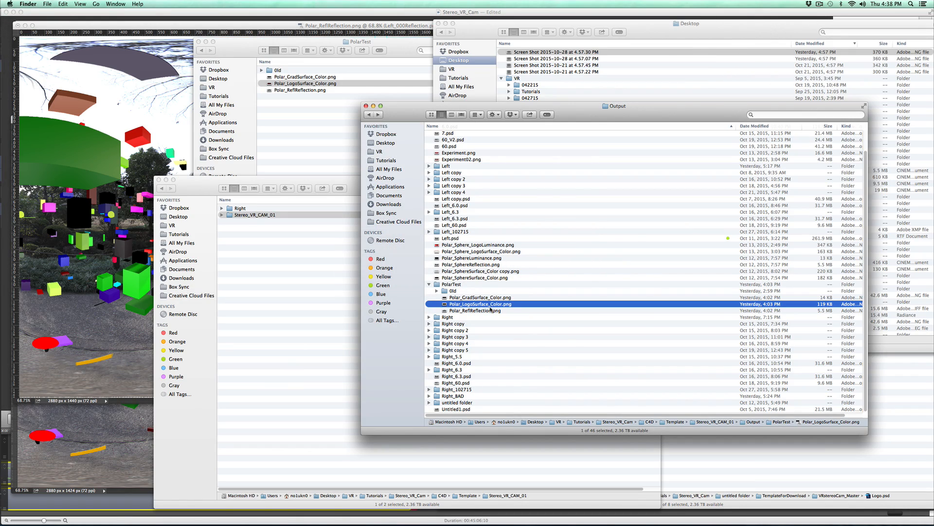
{"action": "double_click", "coordinate": [490, 304]}
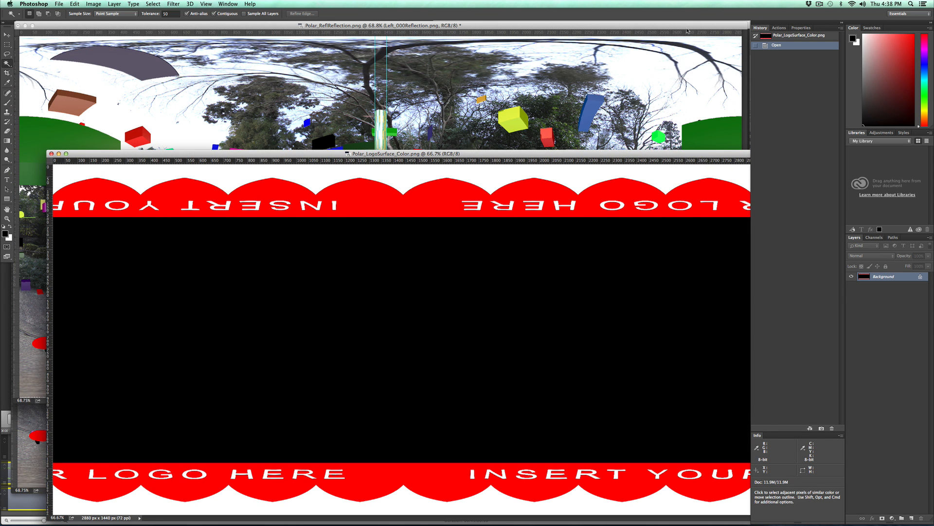
{"action": "left_click", "coordinate": [688, 31]}
Disable the layer masks of Left_000Reflection.png and Right_000Reflection.png and hide the Background layer.
{"action": "left_click", "coordinate": [882, 276], "text": "shift"}
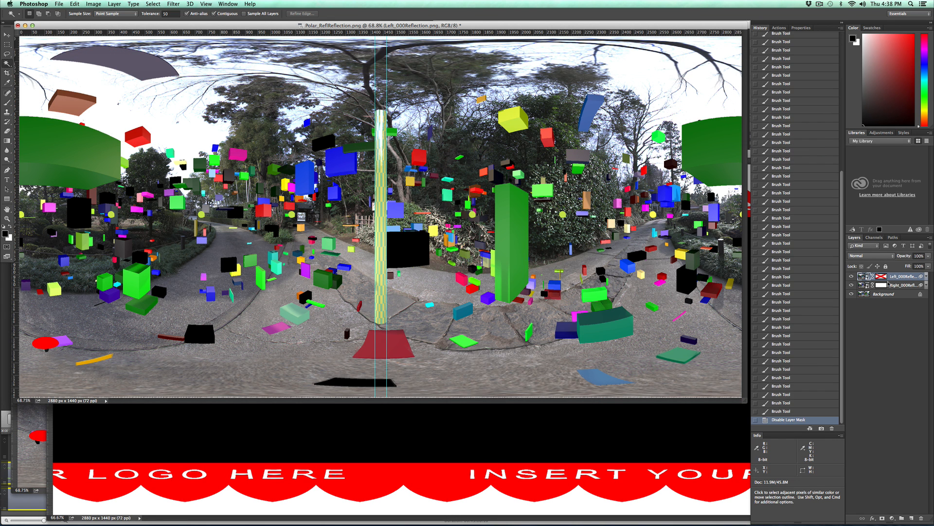
{"action": "left_click", "coordinate": [882, 285], "text": "shift"}
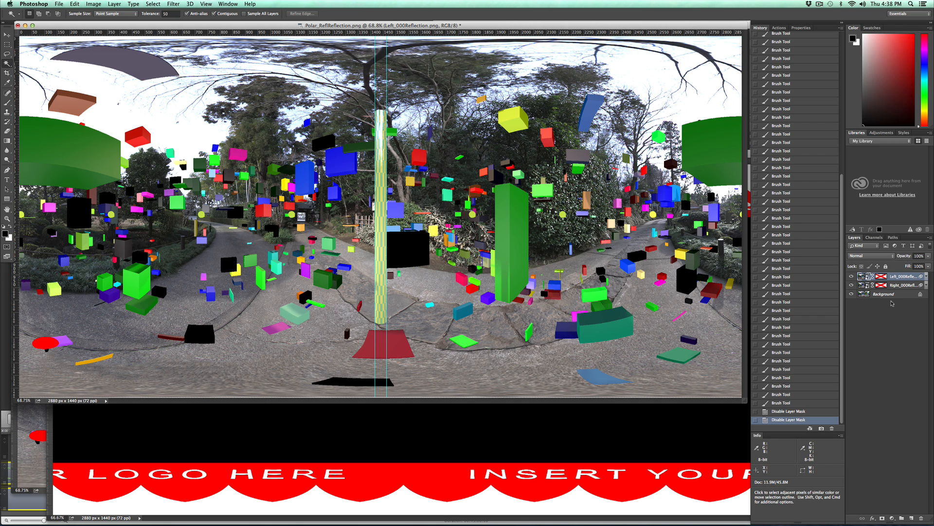
{"action": "left_click", "coordinate": [851, 294]}
Copy the logo surface image into Polar_ReflReflection.png as a new top layer and clear its black middle area with the Magic Wand.
{"action": "left_click", "coordinate": [679, 445]}
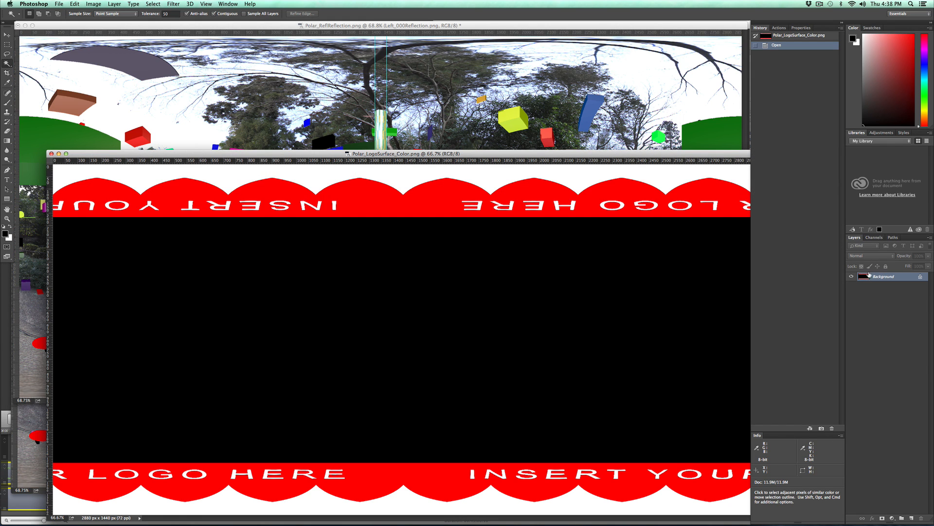
{"action": "left_click_drag", "start_coordinate": [891, 277], "coordinate": [542, 112]}
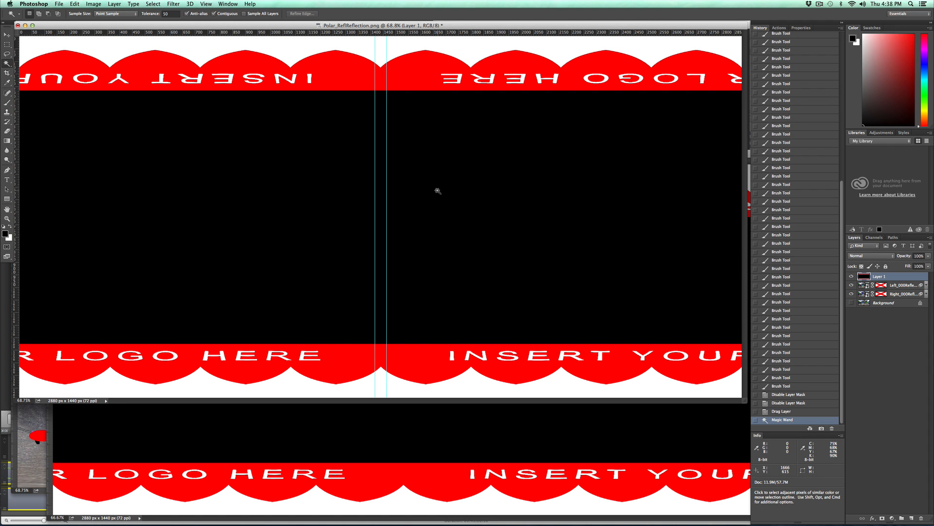
{"action": "left_click", "coordinate": [511, 215]}
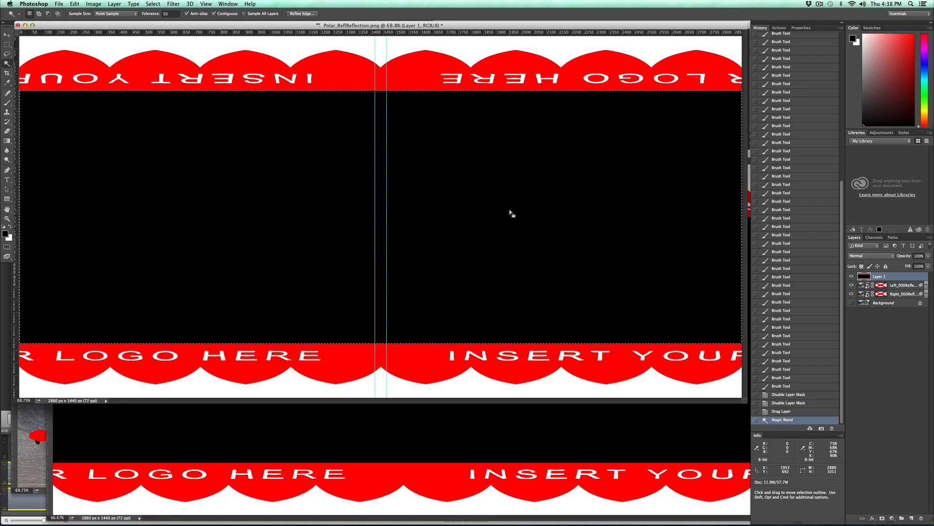
{"action": "key", "text": "Delete"}
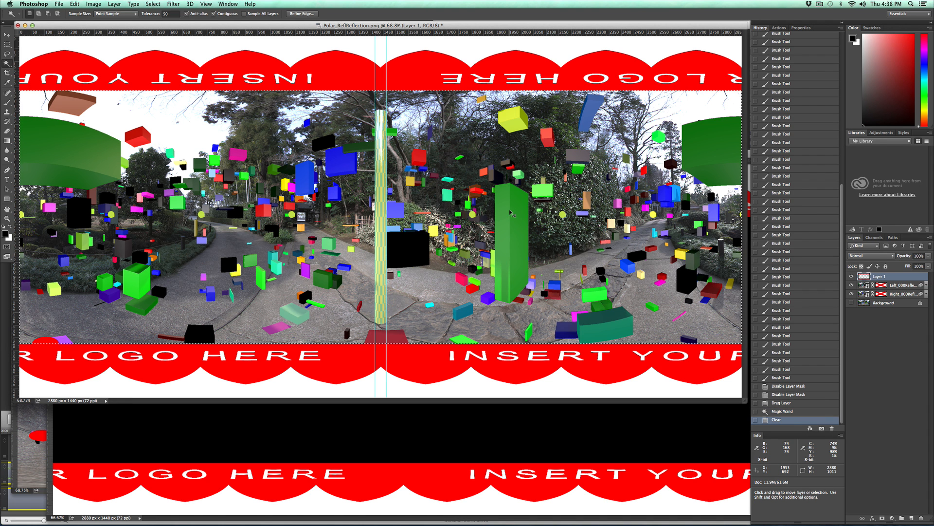
{"action": "key", "text": "super+d"}
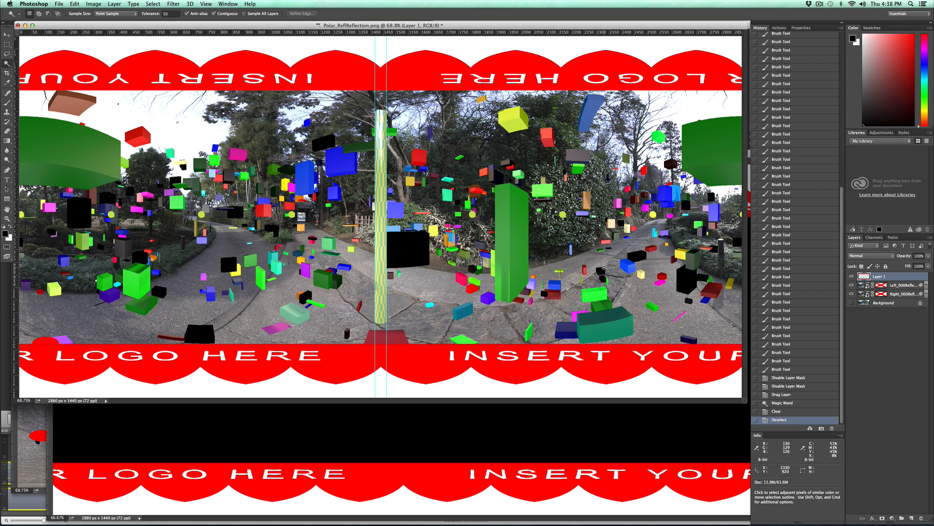
Hide the guides and the logo overlay layer, Layer 1.
{"action": "key", "text": "super"}
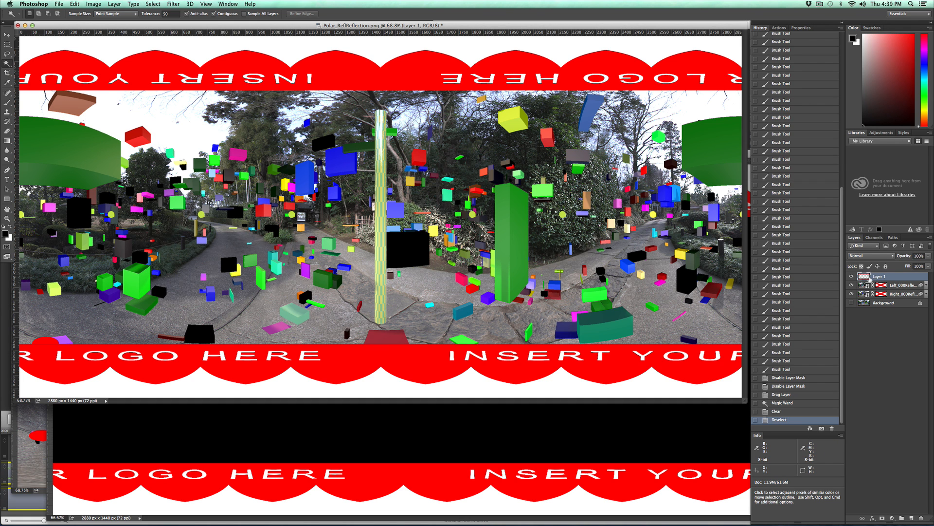
{"action": "left_click", "coordinate": [851, 277]}
Open Polar_GradSurface_Color.png from Finder, overlay it on Polar_ReflReflection.png as a layer in Screen mode, and hide that layer.
{"action": "key", "text": "super+Tab"}
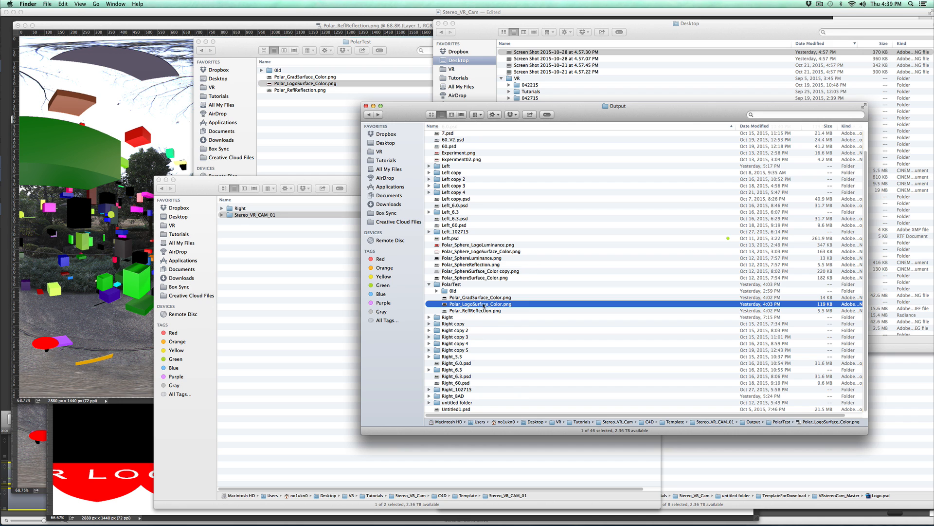
{"action": "double_click", "coordinate": [479, 298]}
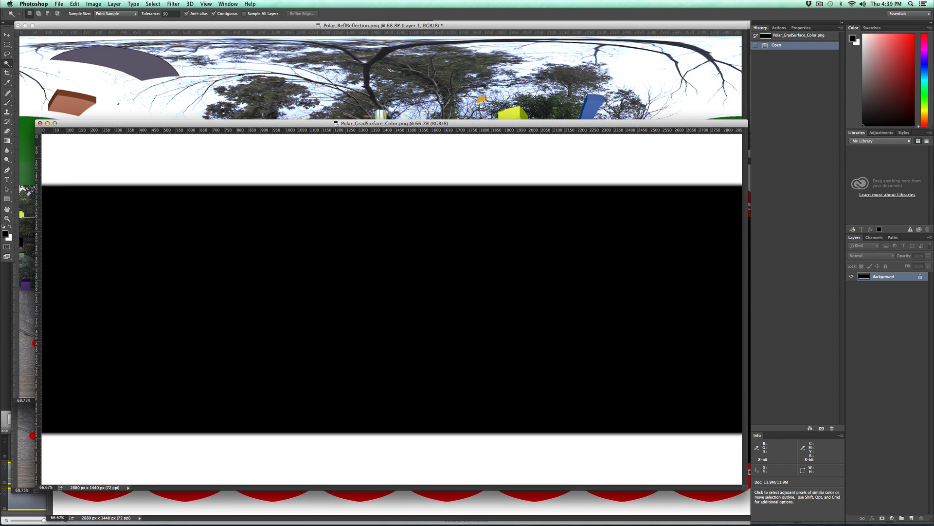
{"action": "left_click_drag", "start_coordinate": [897, 282], "coordinate": [511, 97]}
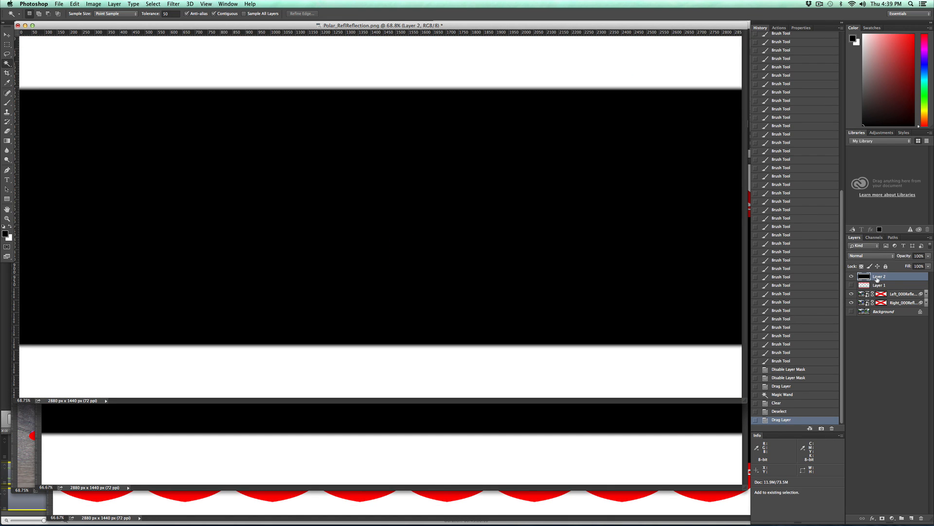
{"action": "left_click", "coordinate": [882, 257]}
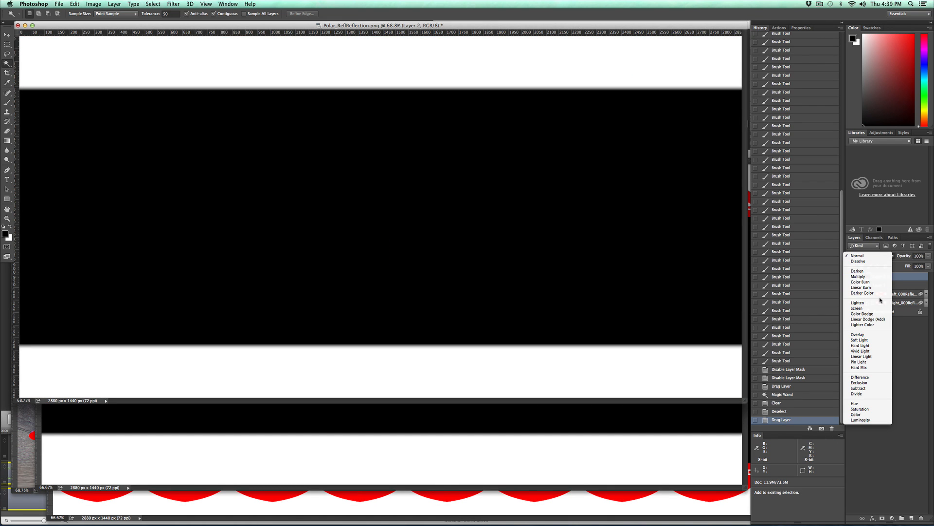
{"action": "left_click", "coordinate": [881, 308]}
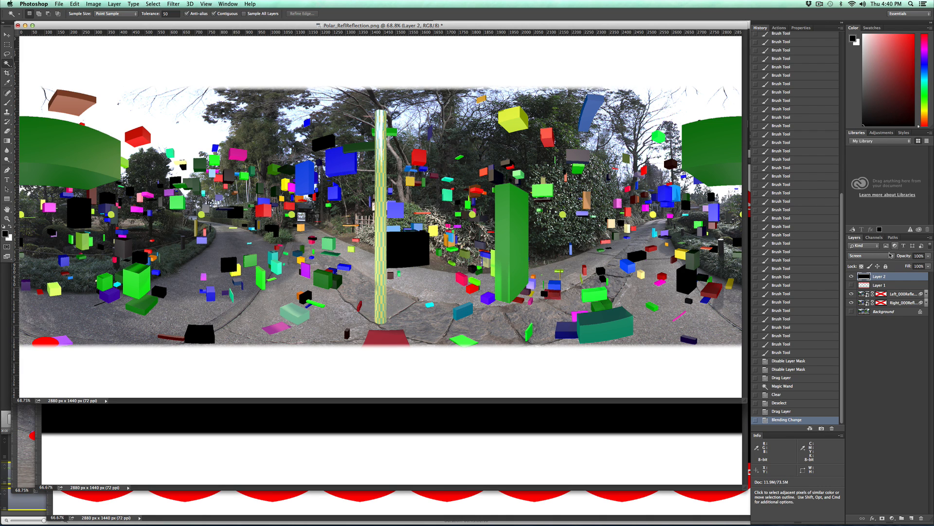
{"action": "left_click", "coordinate": [851, 276]}
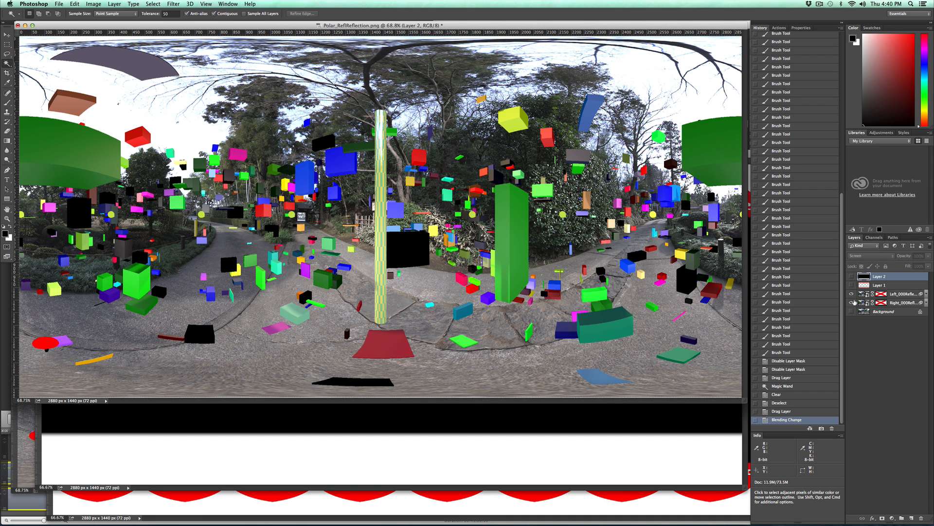
Enable the layer masks of Left_000Reflection.png and Right_000Reflection.png and show the Background layer.
{"action": "left_click", "coordinate": [881, 294], "text": "shift"}
{"action": "left_click", "coordinate": [881, 302], "text": "shift"}
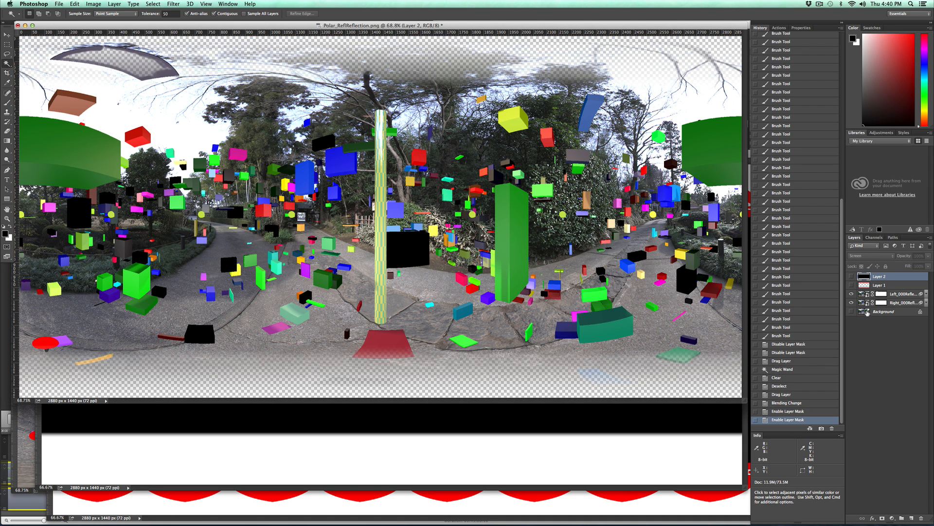
{"action": "left_click", "coordinate": [852, 311]}
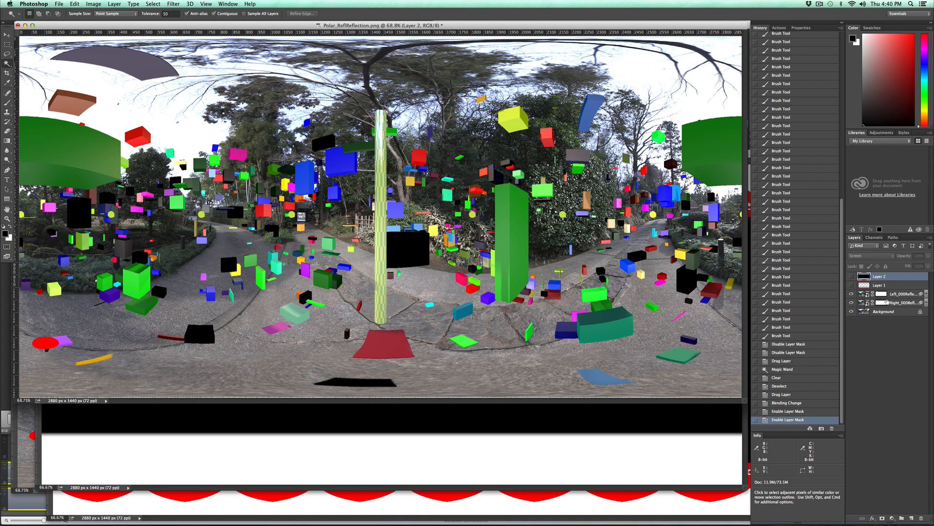
Delete the logo and gradient overlay layers, Layer 1 and Layer 2.
{"action": "left_click", "coordinate": [898, 285], "text": "shift"}
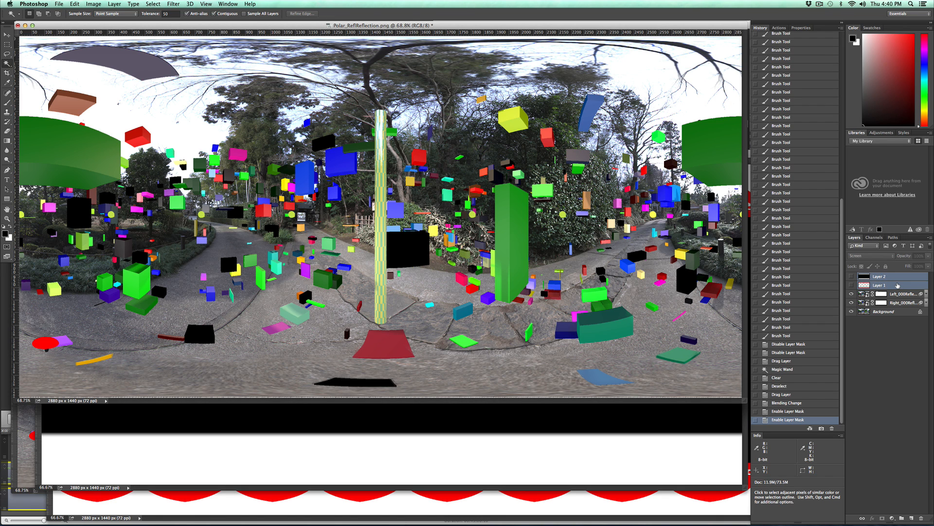
{"action": "key", "text": "BackSpace"}
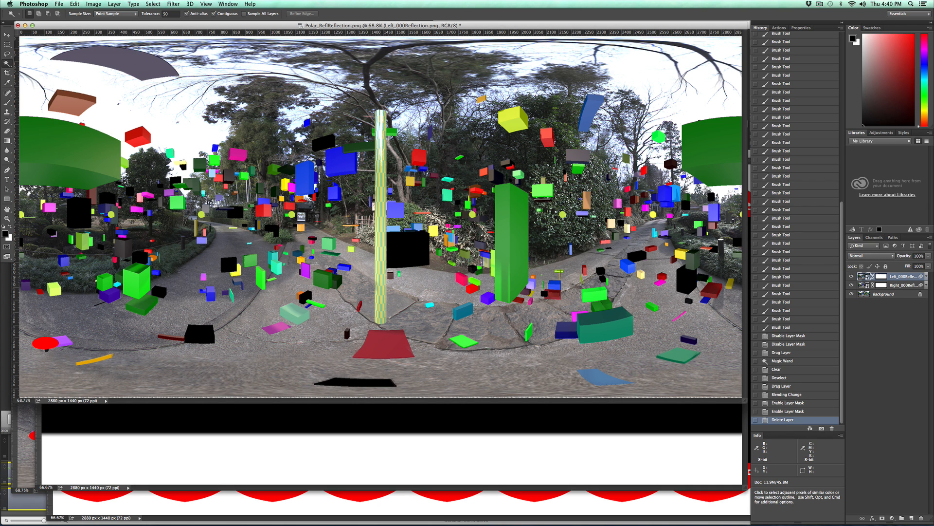
{"action": "left_click", "coordinate": [852, 276]}
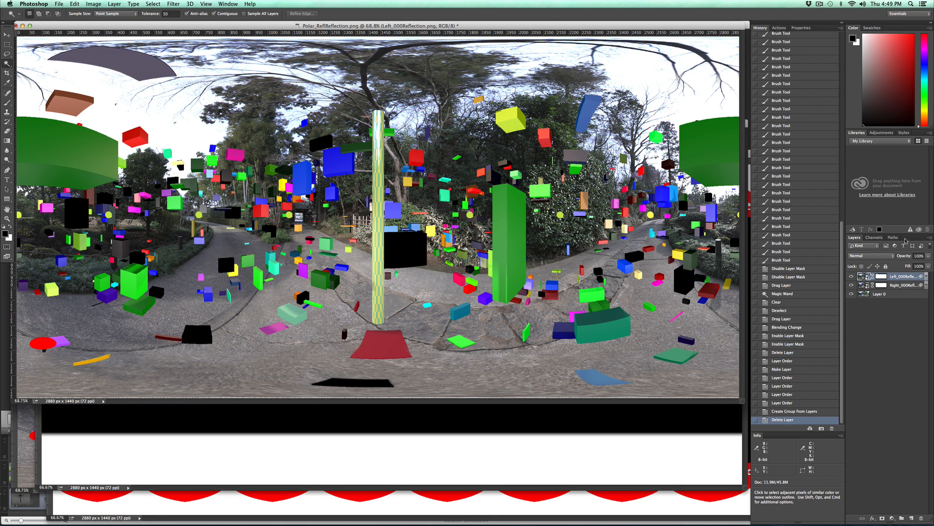
Duplicate the left, right and Layer 0 layers above the originals, and place a second Layer 0 copy directly beneath the left-eye copy.
{"action": "left_click", "coordinate": [905, 294], "text": "shift"}
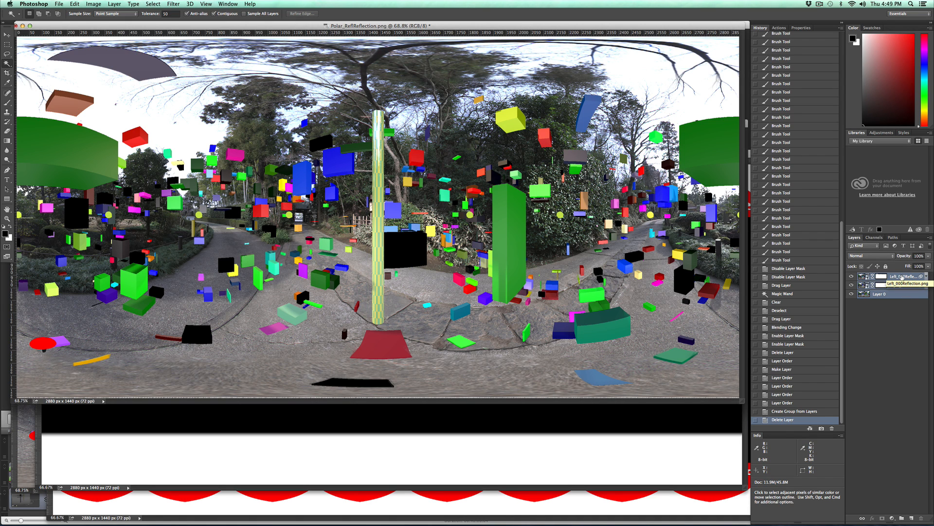
{"action": "key", "text": "super+bracketright"}
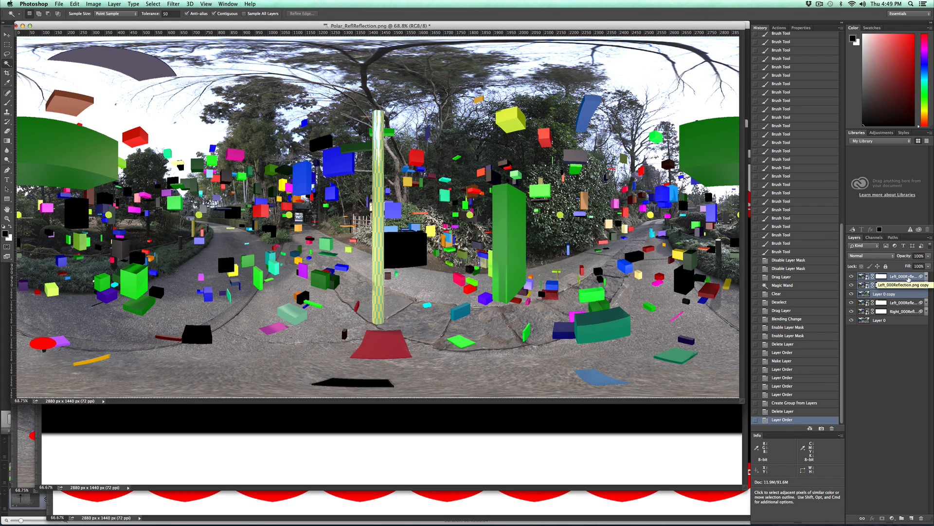
{"action": "left_click", "coordinate": [901, 295]}
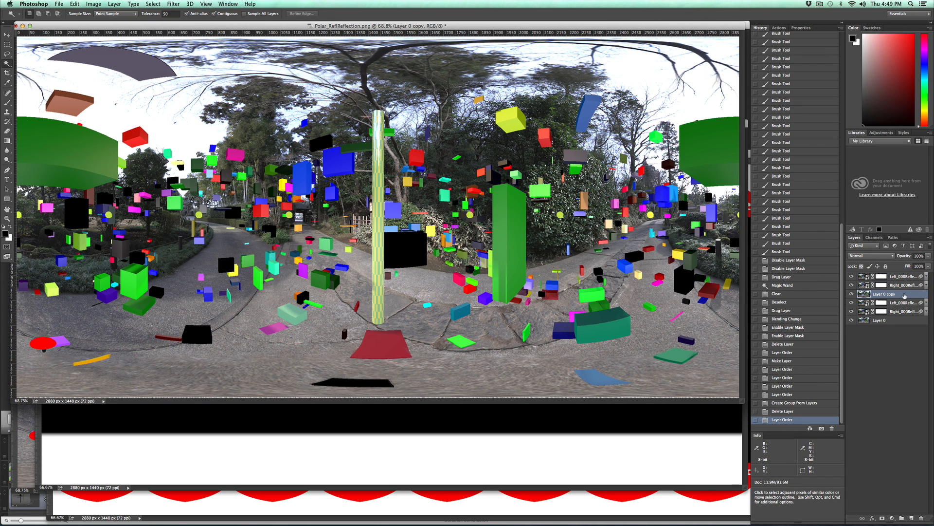
{"action": "key", "text": "super+j"}
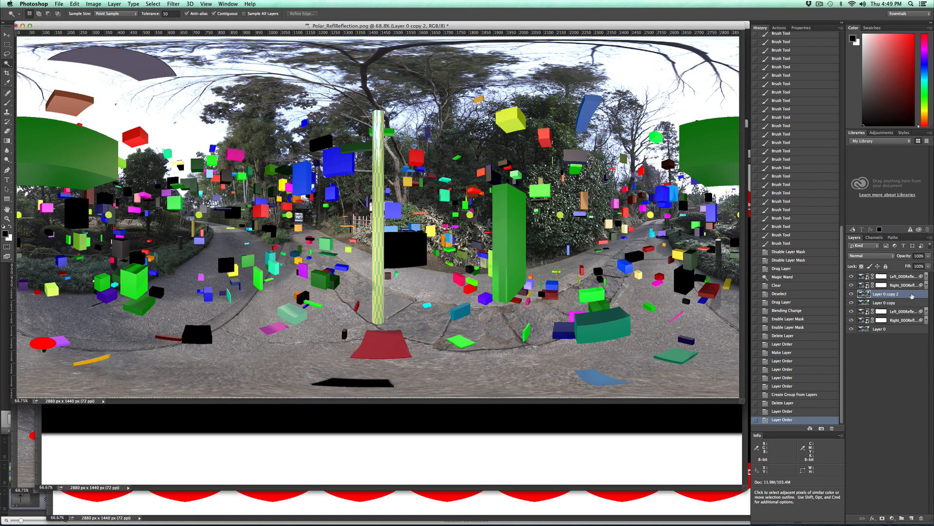
{"action": "left_click_drag", "start_coordinate": [913, 295], "coordinate": [912, 287]}
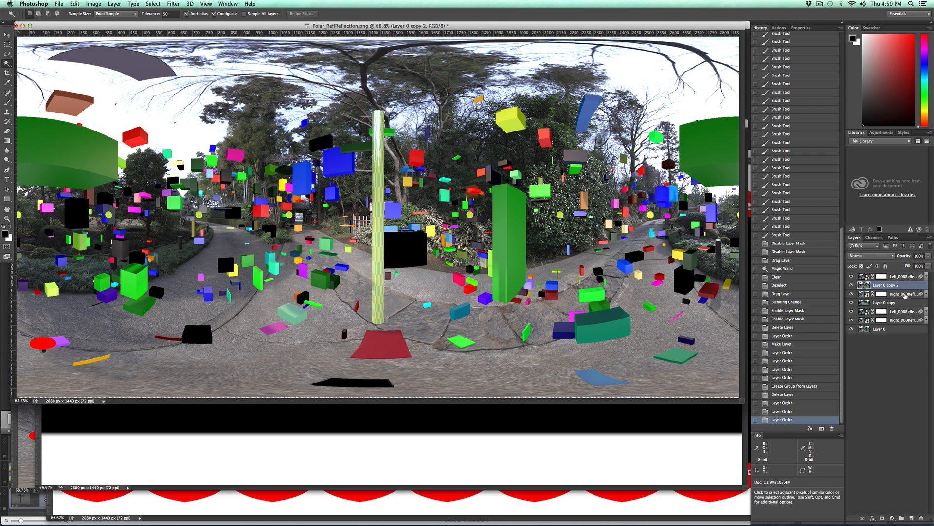
Hide the original Left_000Reflection.png, Right_000Reflection.png and Layer 0 layers.
{"action": "left_click", "coordinate": [852, 311]}
{"action": "left_click_drag", "start_coordinate": [852, 320], "coordinate": [852, 329]}
Merge the left-eye and right-eye reflection copies each down into the Layer 0 copy directly beneath it.
{"action": "left_click", "coordinate": [909, 277]}
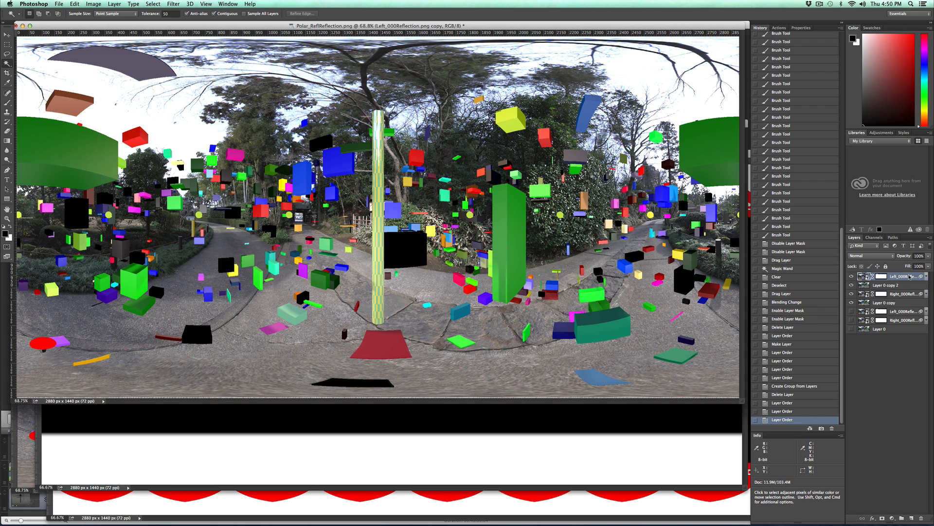
{"action": "right_click", "coordinate": [909, 277]}
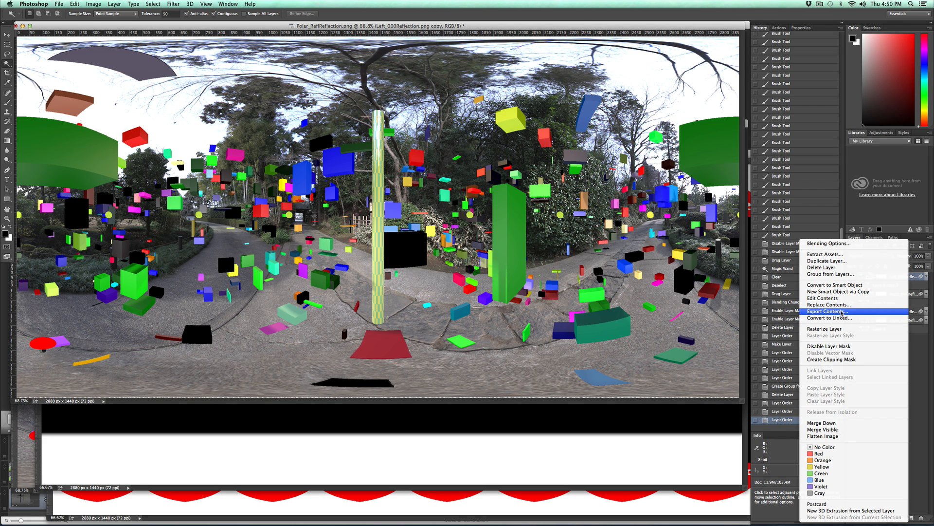
{"action": "left_click", "coordinate": [851, 423]}
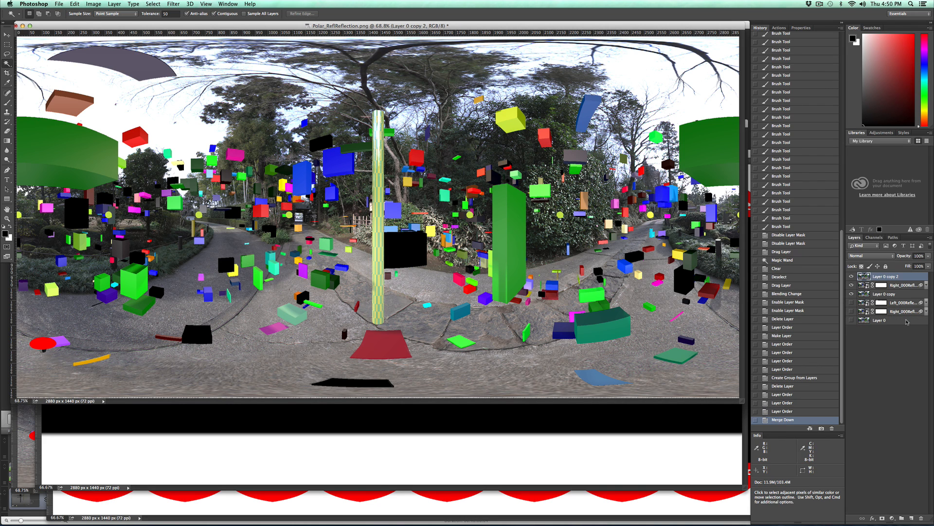
{"action": "left_click", "coordinate": [906, 286]}
{"action": "right_click", "coordinate": [906, 287]}
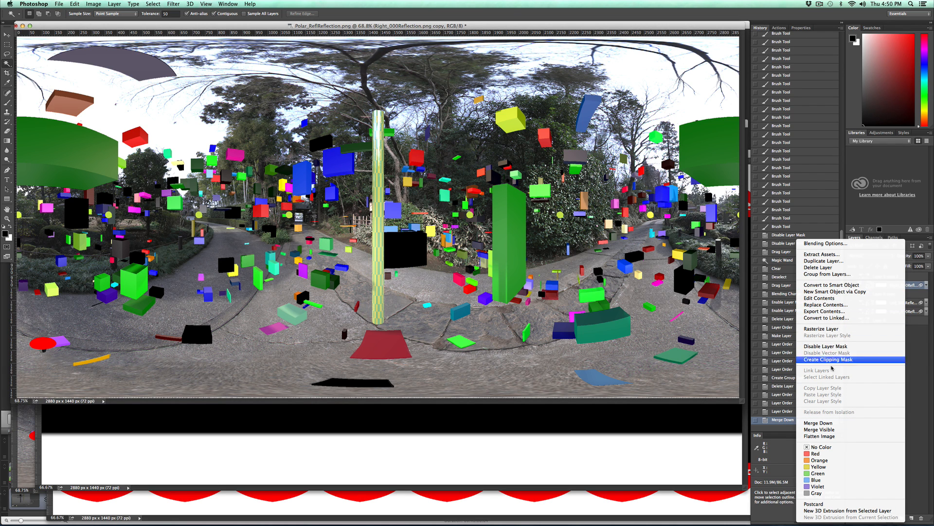
{"action": "left_click", "coordinate": [848, 424]}
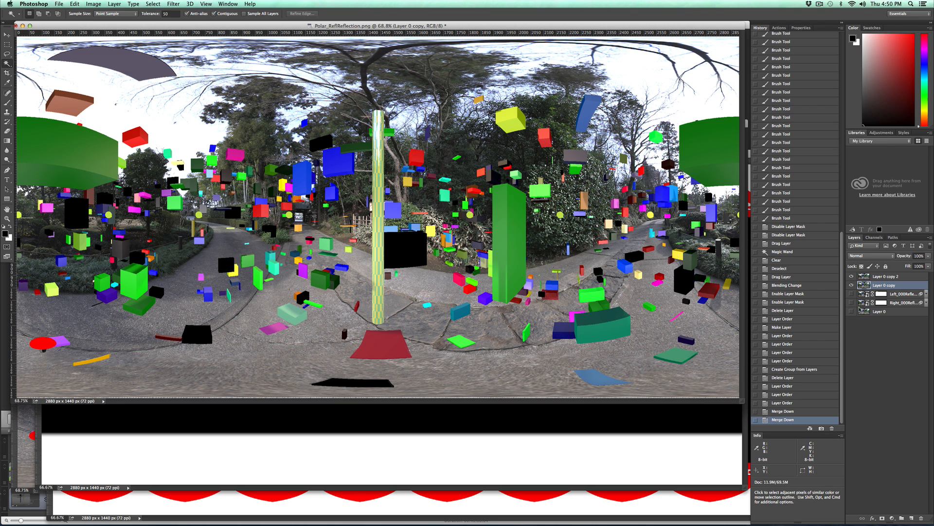
Compare the merged left-eye and right-eye panoramas by switching the top layer's visibility off and on.
{"action": "left_click", "coordinate": [852, 277]}
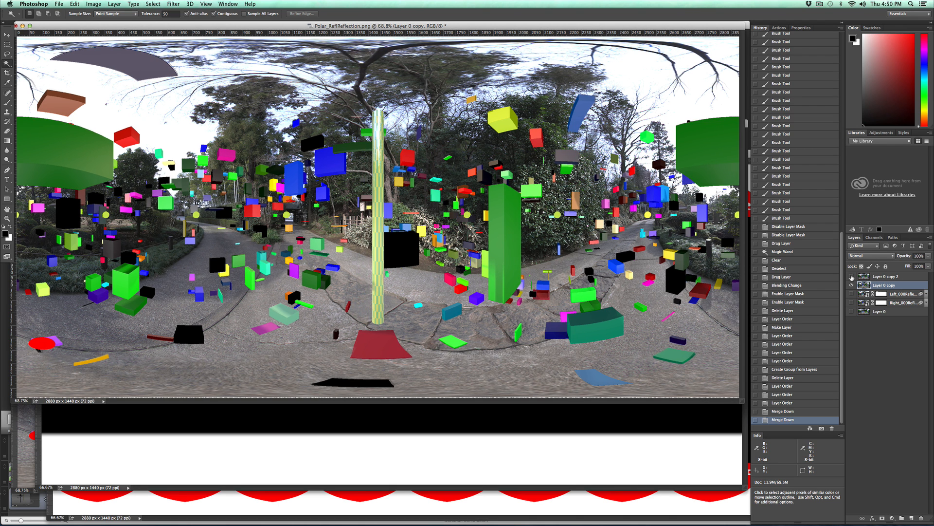
{"action": "left_click", "coordinate": [852, 277]}
{"action": "left_click", "coordinate": [852, 277]}
{"action": "left_click", "coordinate": [852, 277]}
{"action": "left_click", "coordinate": [852, 276]}
{"action": "left_click", "coordinate": [852, 276]}
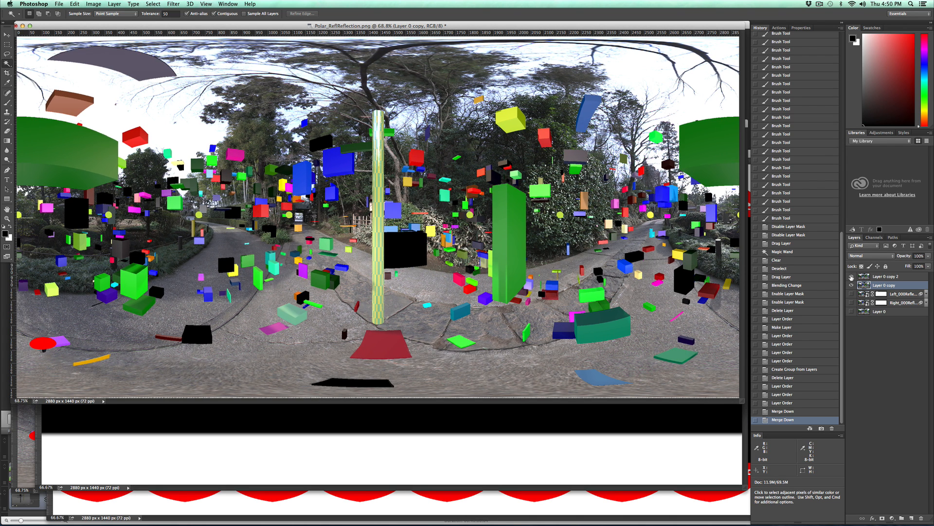
Rename the merged left-eye layer Left and the merged right-eye layer Right.
{"action": "double_click", "coordinate": [884, 277]}
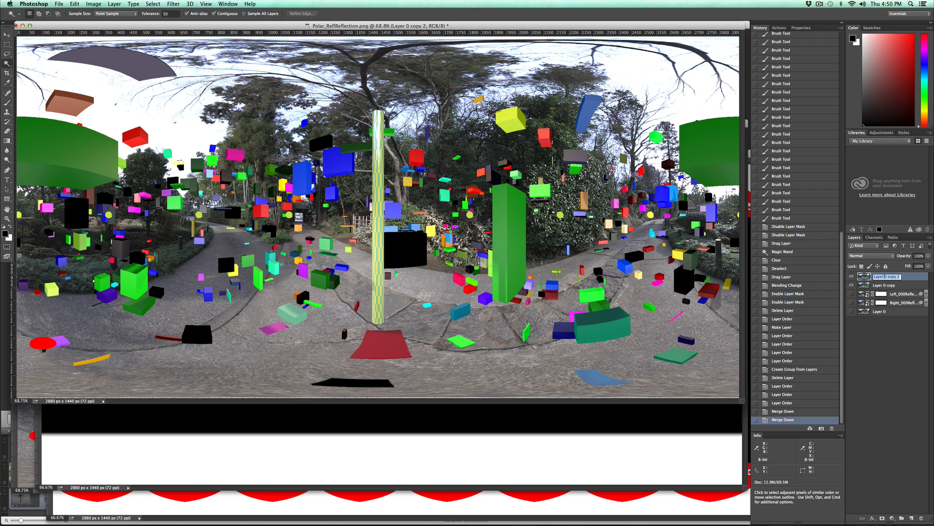
{"action": "type", "text": "Left"}
{"action": "key", "text": "Return"}
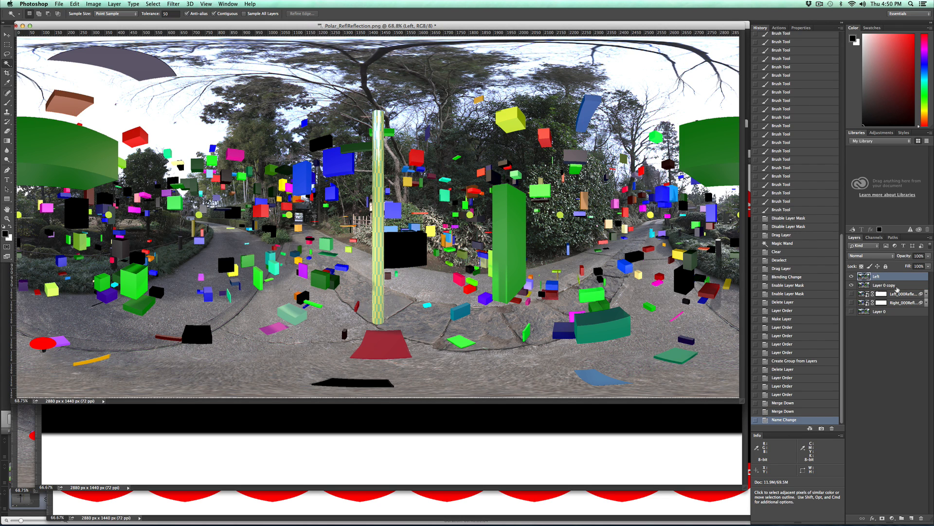
{"action": "double_click", "coordinate": [897, 287]}
{"action": "type", "text": "Right"}
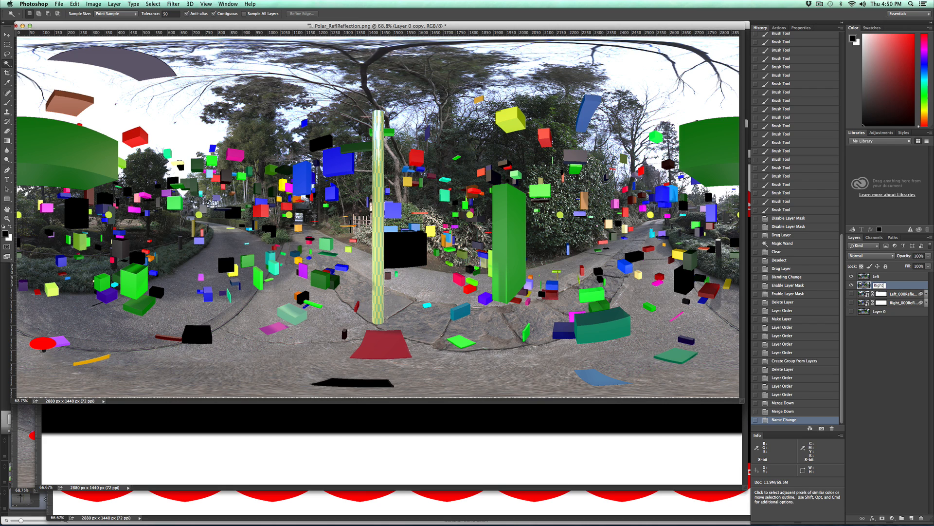
{"action": "key", "text": "Return"}
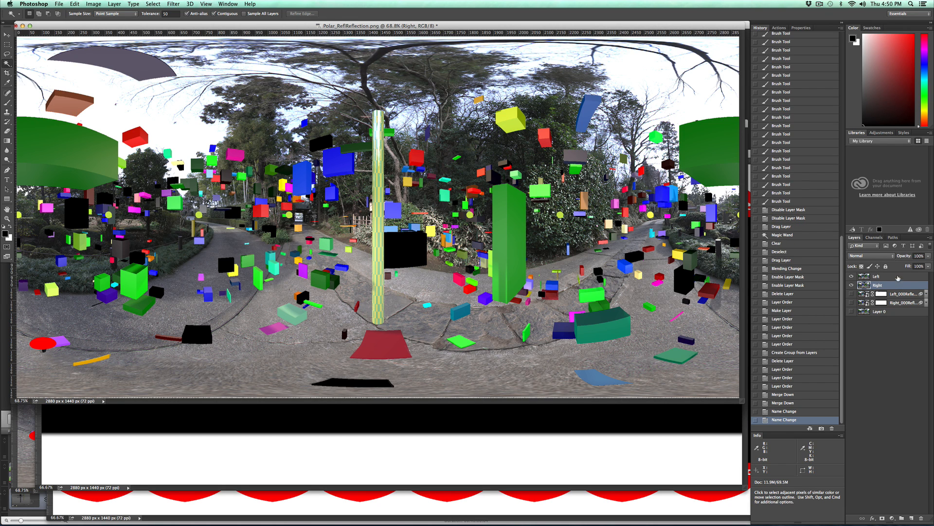
Scale the Left layer to 50% width from its left edge with Free Transform so it fills the canvas's left half.
{"action": "left_click", "coordinate": [910, 278]}
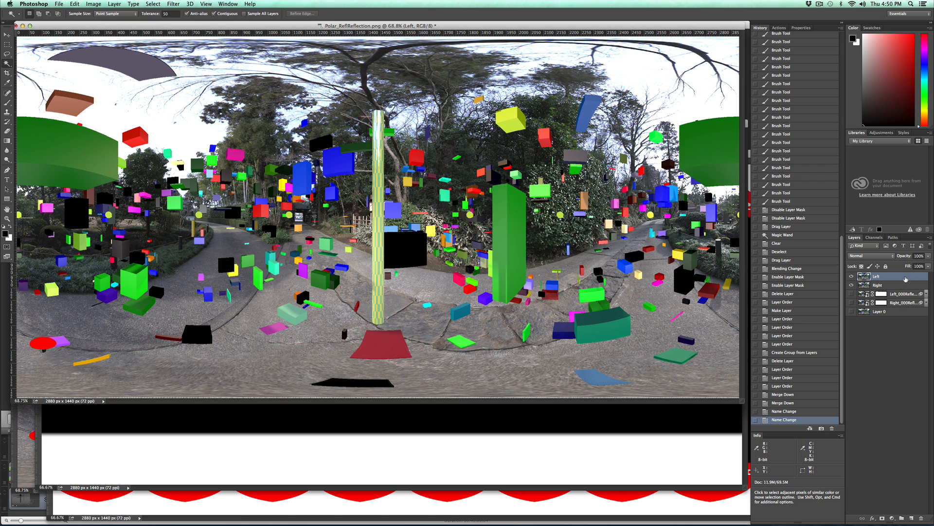
{"action": "right_click", "coordinate": [892, 277]}
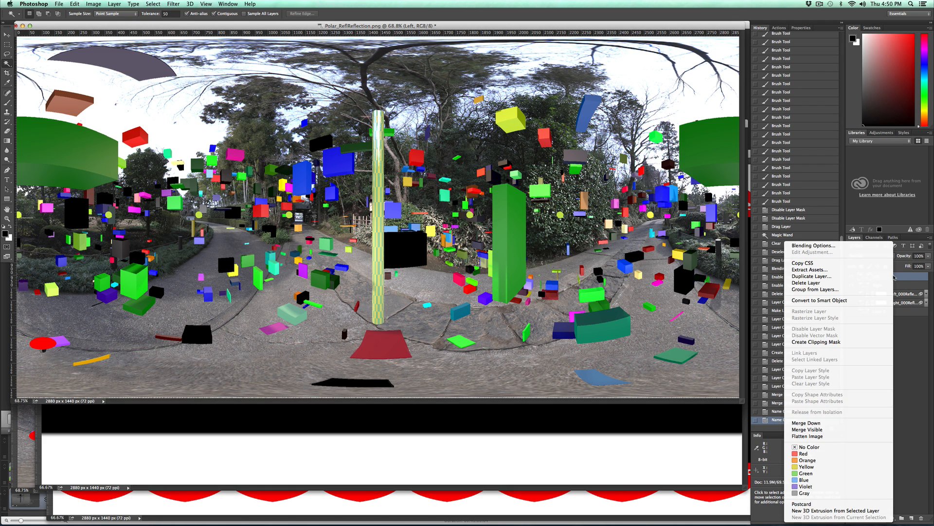
{"action": "left_click", "coordinate": [905, 276]}
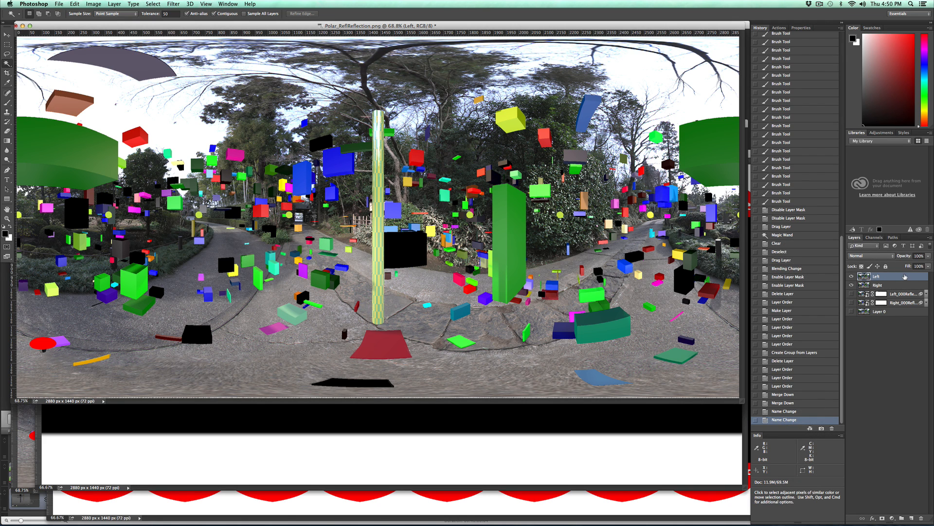
{"action": "key", "text": "super+t"}
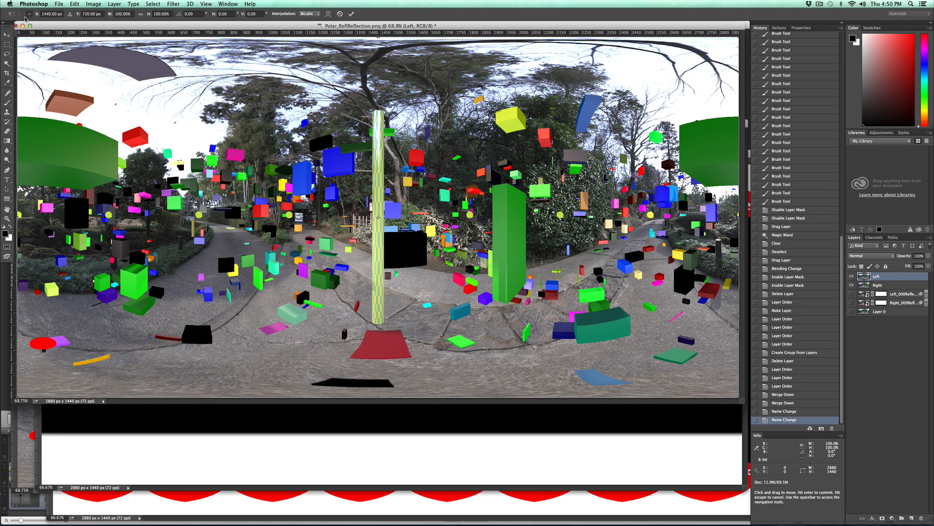
{"action": "left_click", "coordinate": [27, 14]}
{"action": "left_click", "coordinate": [123, 13]}
{"action": "type", "text": "50"}
{"action": "key", "text": "Return"}
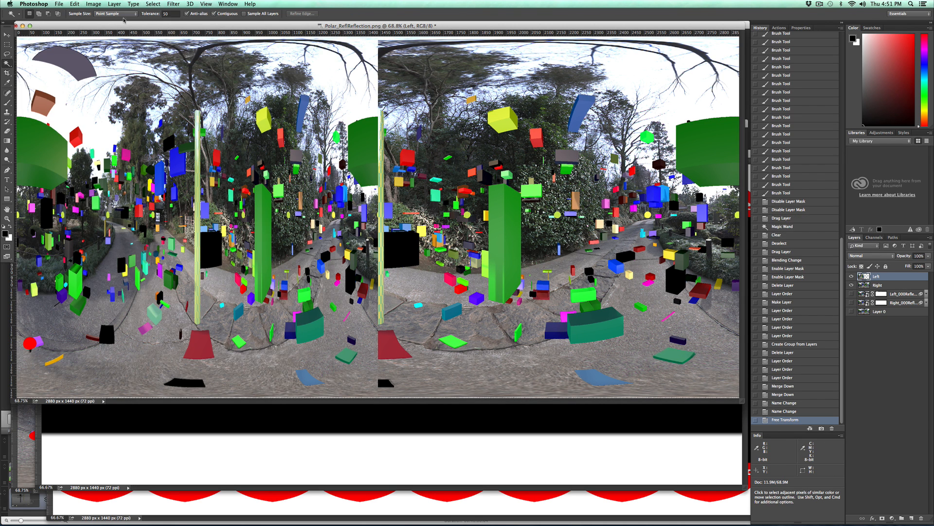
Scale the Right layer to 50% width from its right edge with Free Transform so it fills the canvas's right half.
{"action": "left_click", "coordinate": [887, 286]}
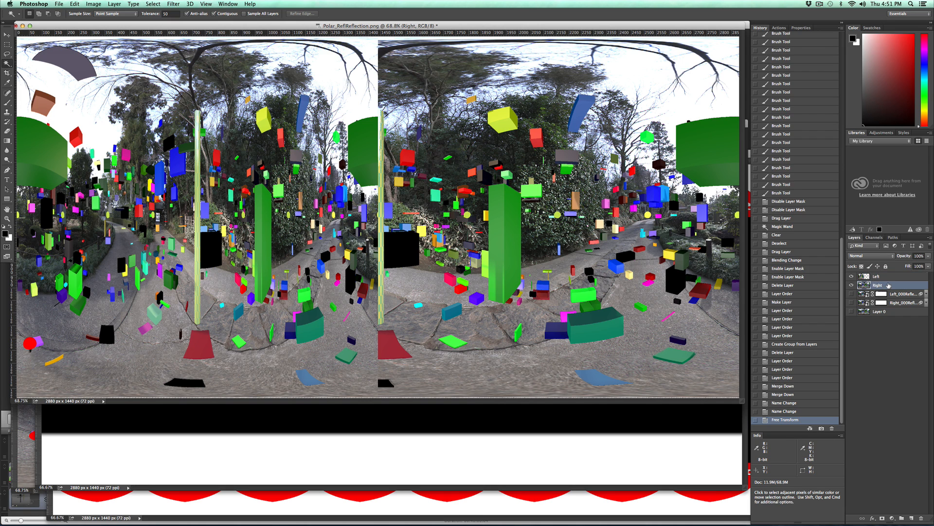
{"action": "key", "text": "super"}
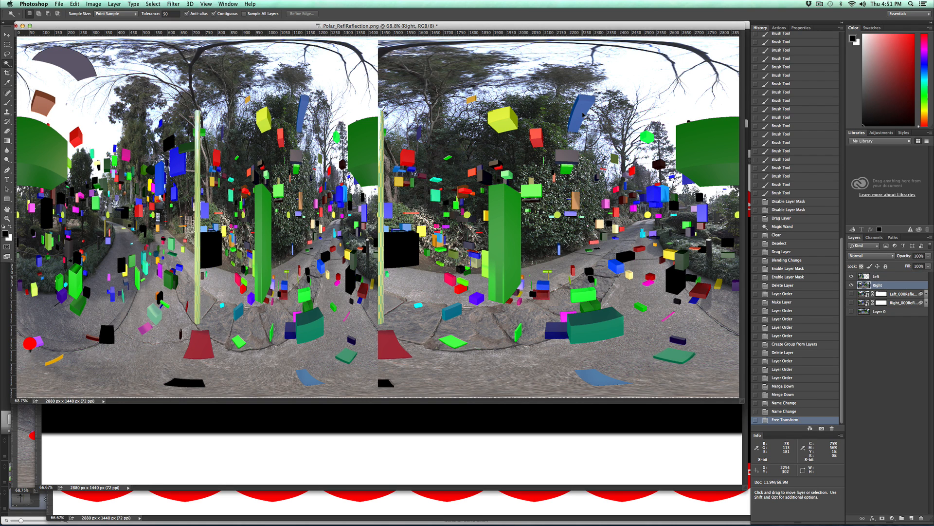
{"action": "key", "text": "super+t"}
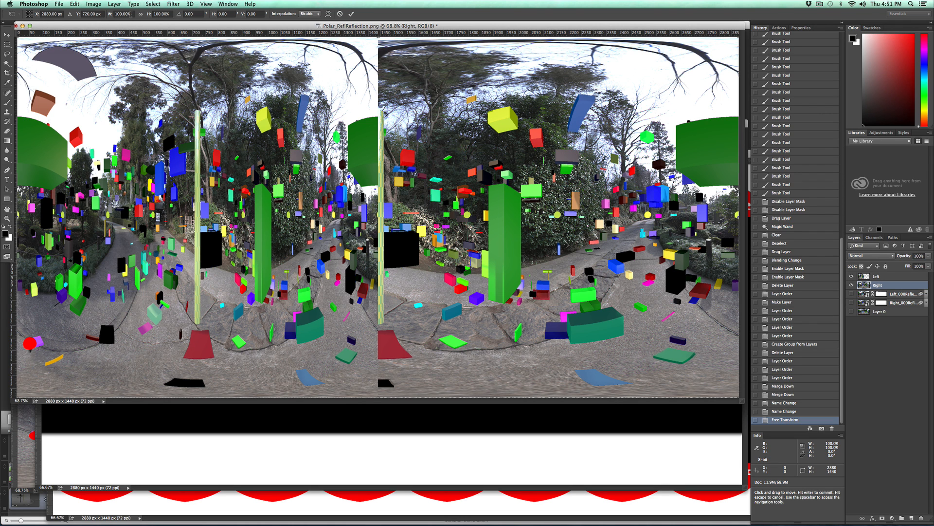
{"action": "left_click", "coordinate": [123, 14]}
{"action": "type", "text": "50"}
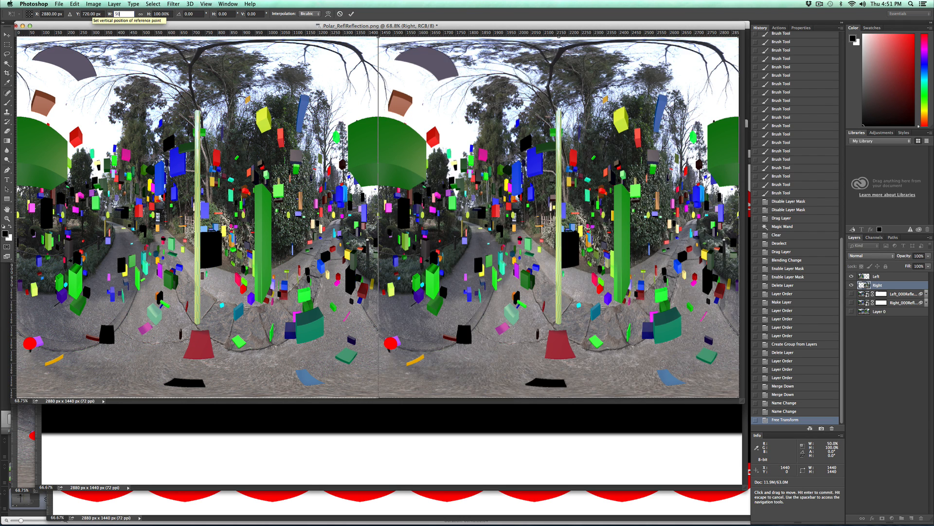
{"action": "key", "text": "Return"}
{"action": "key", "text": "Return"}
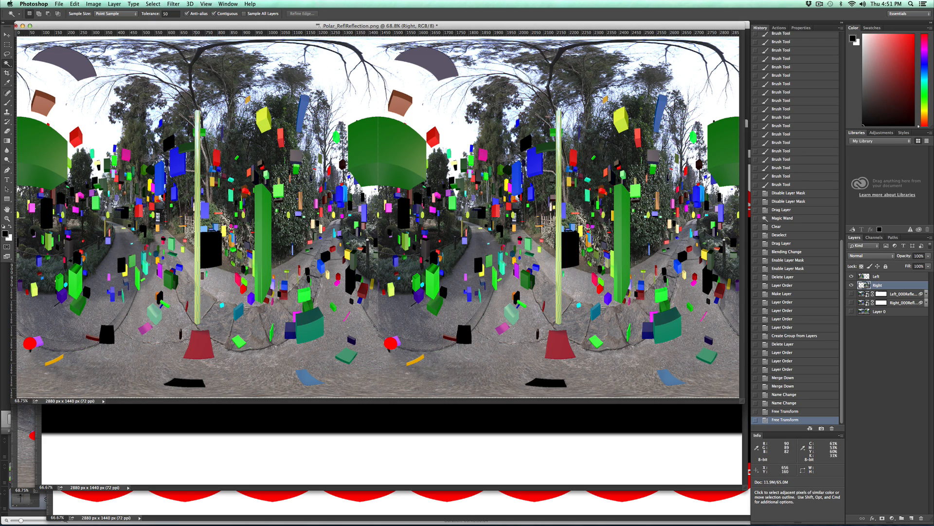
Examine the pixels along the centre seam and the outer edges of the side-by-side panoramas at high magnification.
{"action": "key", "text": "super+space"}
{"action": "left_click_drag", "start_coordinate": [372, 164], "coordinate": [447, 165], "text": "super"}
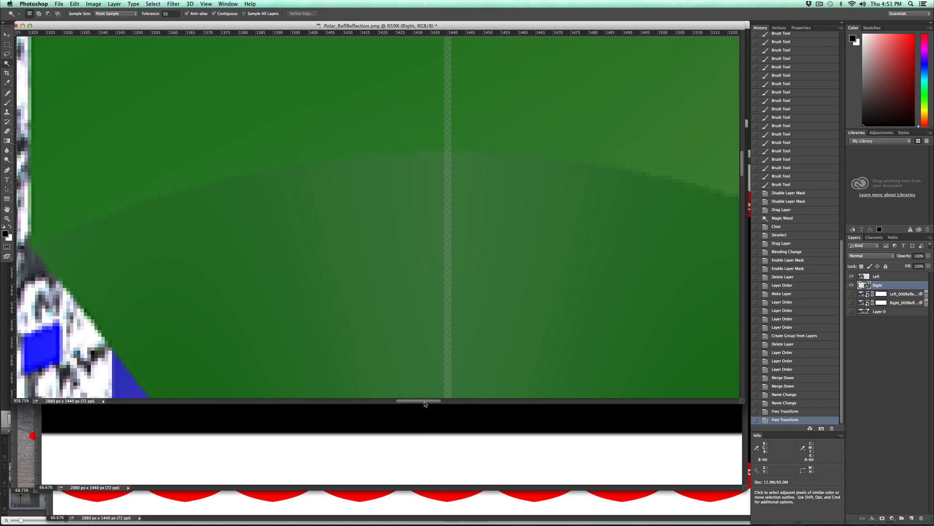
{"action": "left_click_drag", "start_coordinate": [427, 401], "coordinate": [744, 375]}
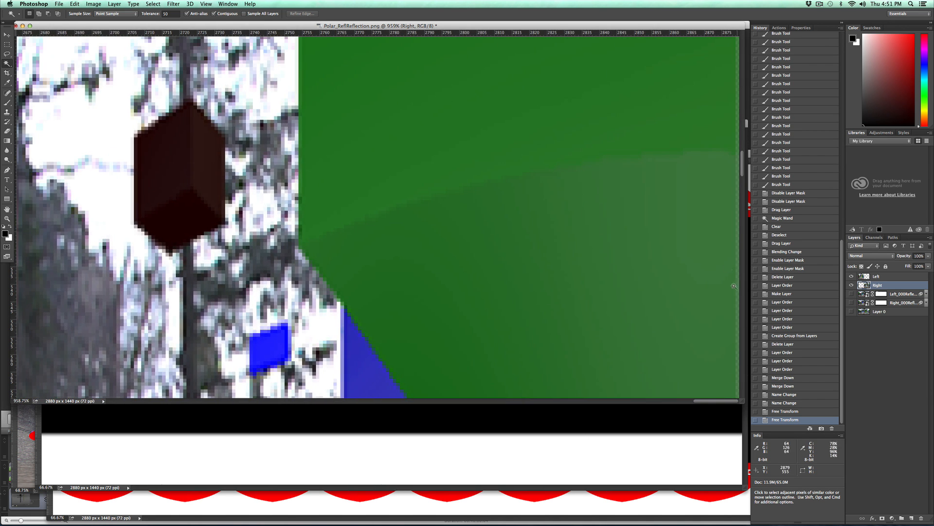
{"action": "left_click_drag", "start_coordinate": [699, 402], "coordinate": [1, 404]}
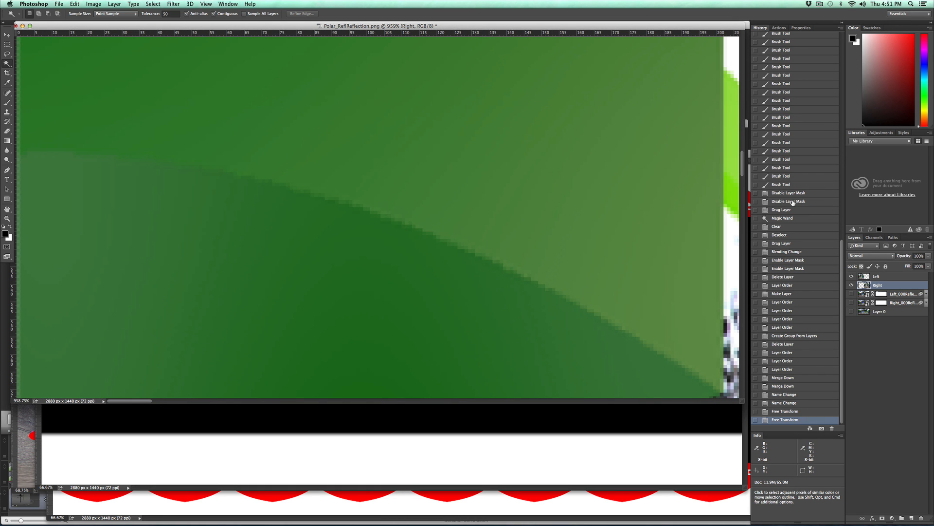
{"action": "left_click_drag", "start_coordinate": [744, 168], "coordinate": [693, 2]}
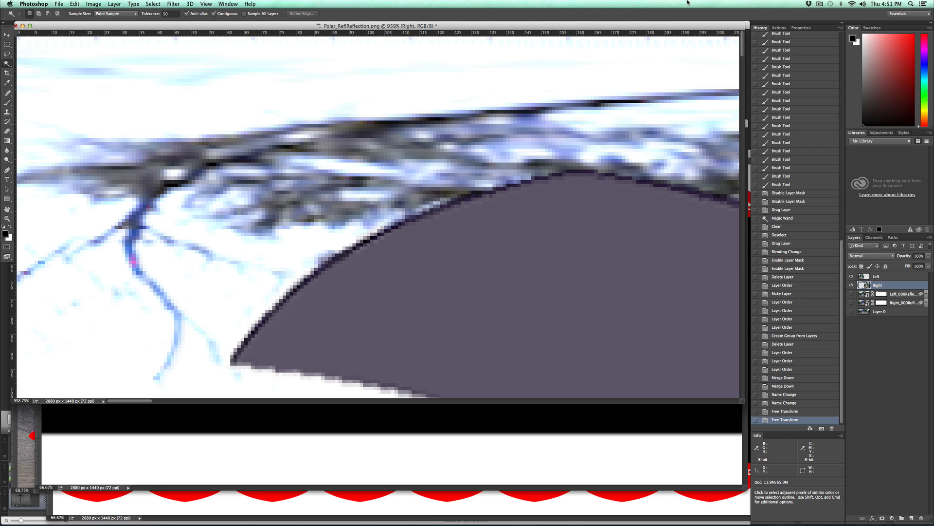
{"action": "key", "text": "super+0"}
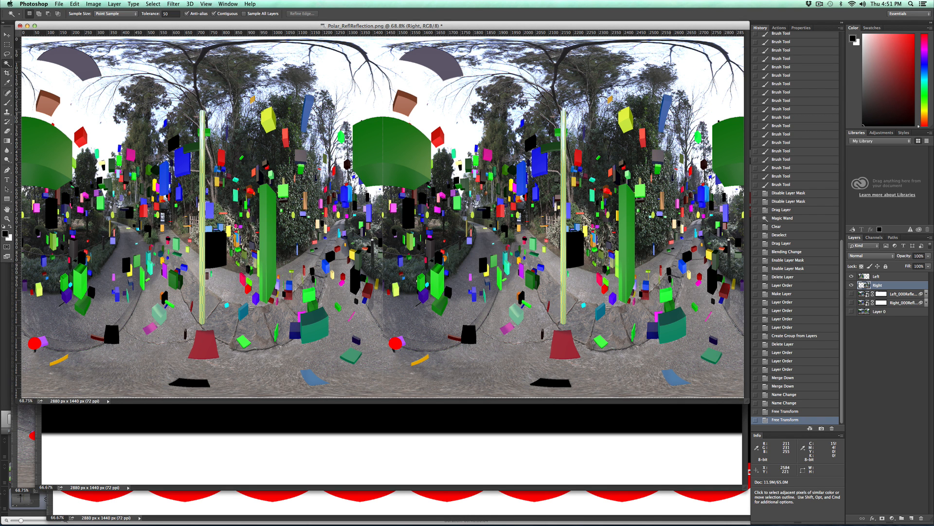
{"action": "key", "text": "super+space"}
{"action": "left_click_drag", "start_coordinate": [576, 396], "coordinate": [654, 345], "text": "super"}
{"action": "left_click_drag", "start_coordinate": [634, 384], "coordinate": [628, 290]}
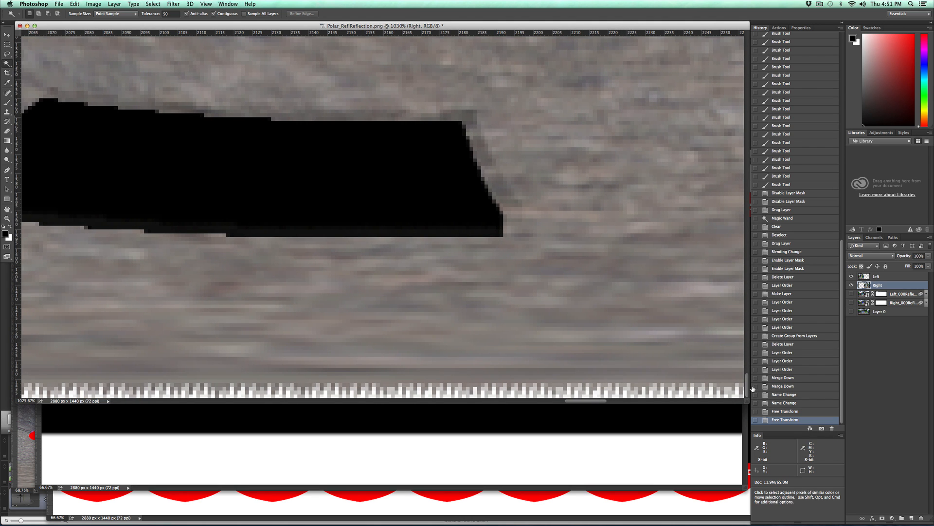
{"action": "left_click_drag", "start_coordinate": [747, 387], "coordinate": [699, 3]}
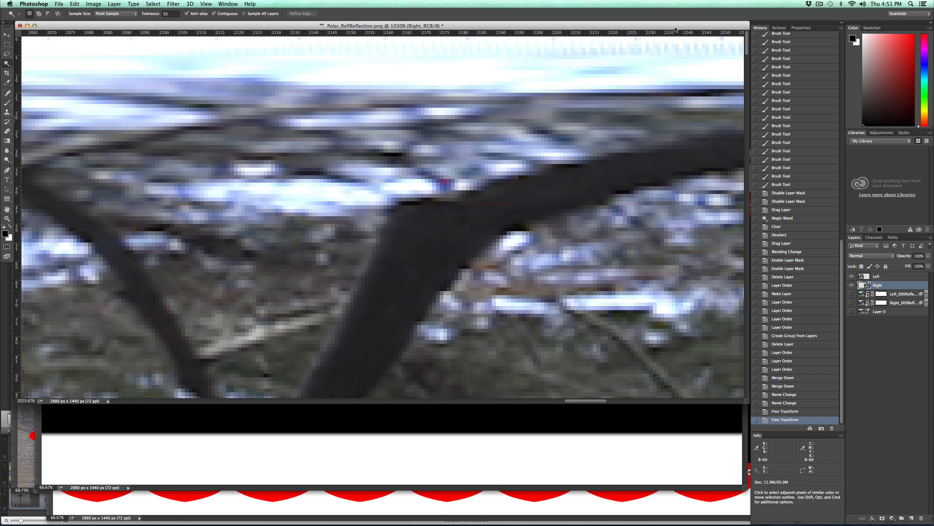
{"action": "left_click_drag", "start_coordinate": [746, 54], "coordinate": [780, 408]}
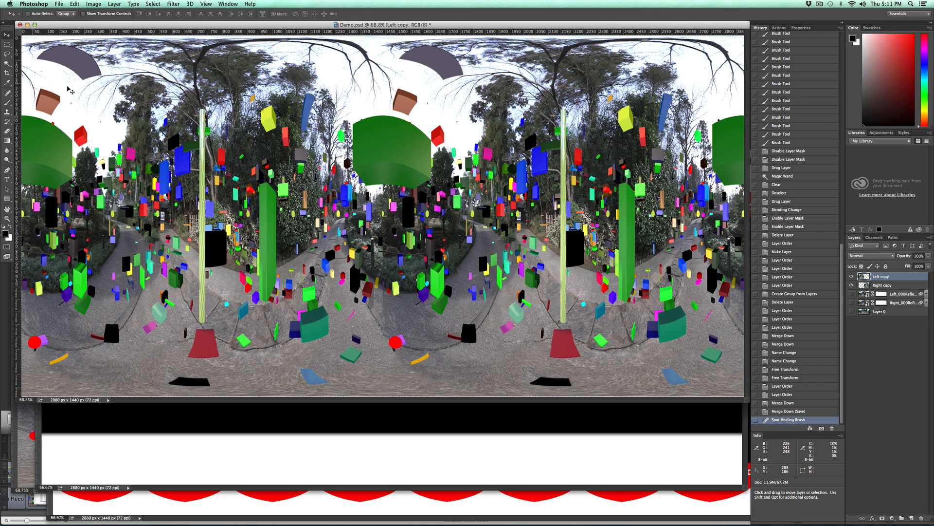
{"action": "left_click", "coordinate": [12, 96]}
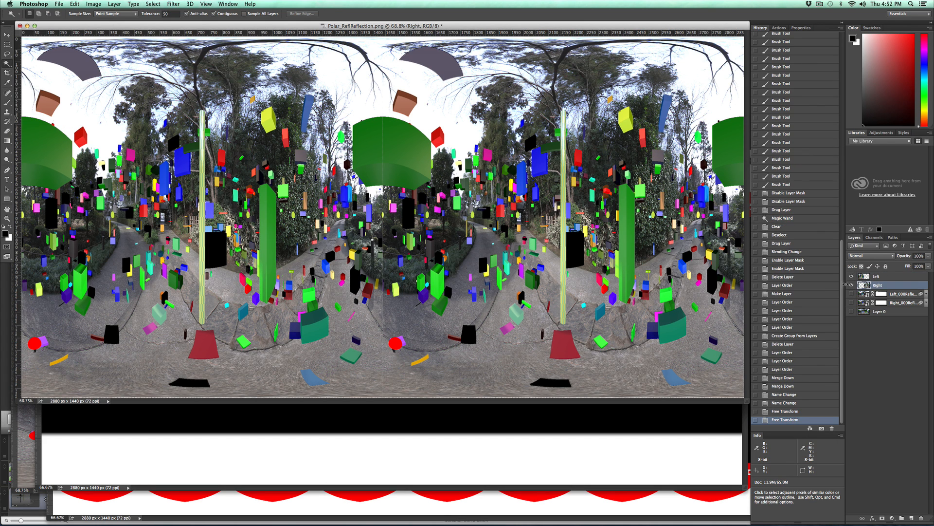
Check the Right and Left layers one at a time by switching their visibility off and on.
{"action": "left_click", "coordinate": [852, 285]}
{"action": "left_click", "coordinate": [852, 284]}
{"action": "left_click", "coordinate": [852, 276]}
{"action": "left_click", "coordinate": [852, 276]}
Duplicate the Left and Right layers, placing each copy directly beneath its original.
{"action": "left_click", "coordinate": [897, 278], "text": "shift"}
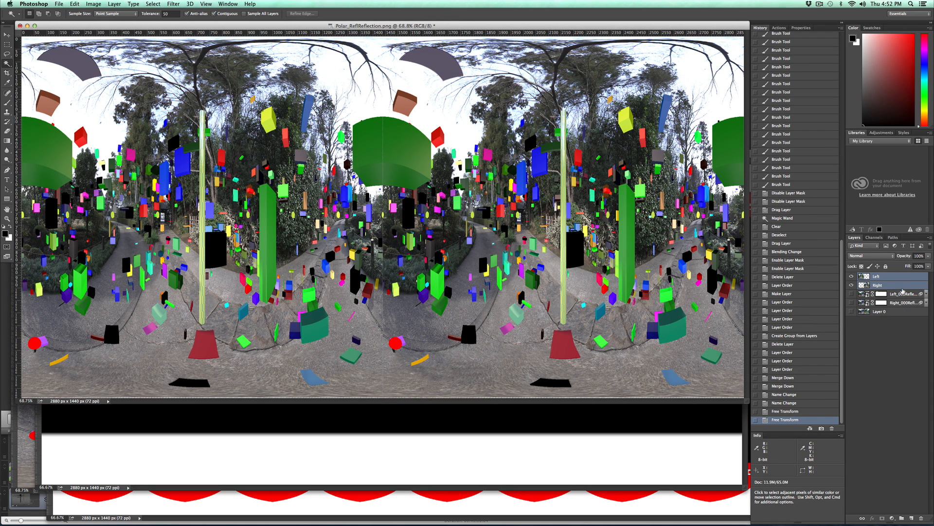
{"action": "left_click", "coordinate": [894, 278]}
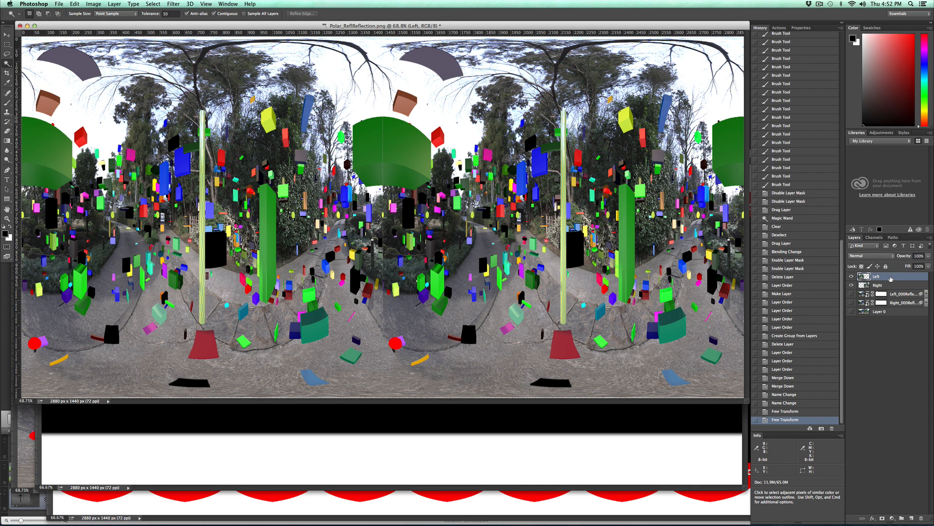
{"action": "left_click_drag", "start_coordinate": [891, 278], "coordinate": [894, 304], "text": "alt"}
{"action": "left_click", "coordinate": [890, 295]}
Merge the Left layer down into Left copy and the Right layer down into Right copy.
{"action": "left_click", "coordinate": [887, 278]}
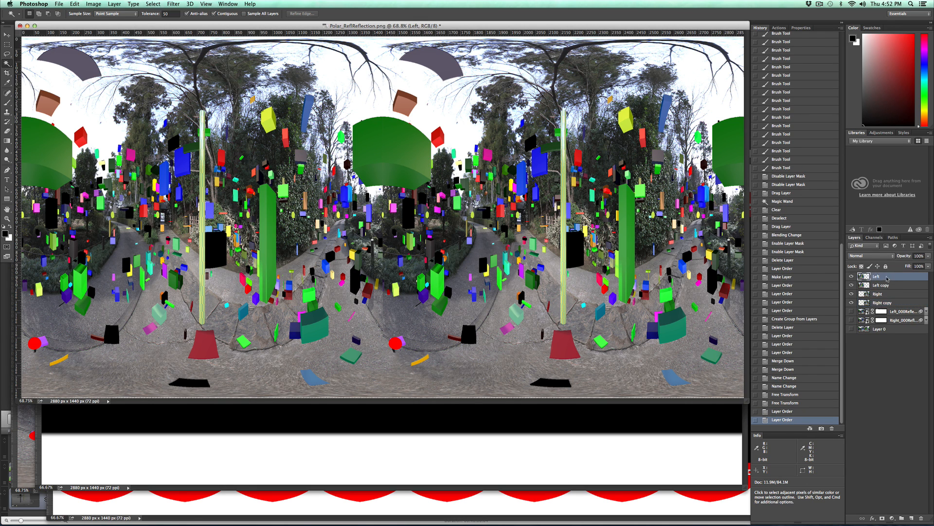
{"action": "right_click", "coordinate": [887, 278]}
{"action": "left_click", "coordinate": [840, 422]}
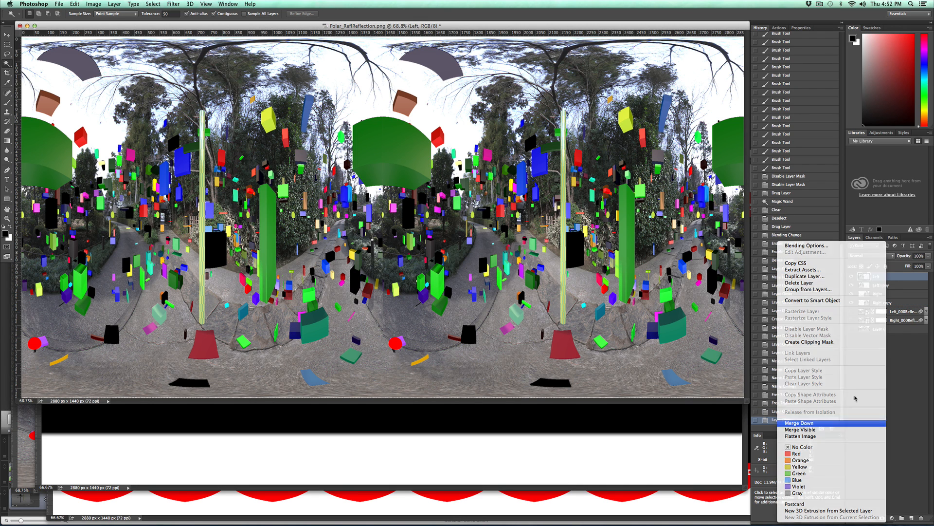
{"action": "right_click", "coordinate": [893, 286]}
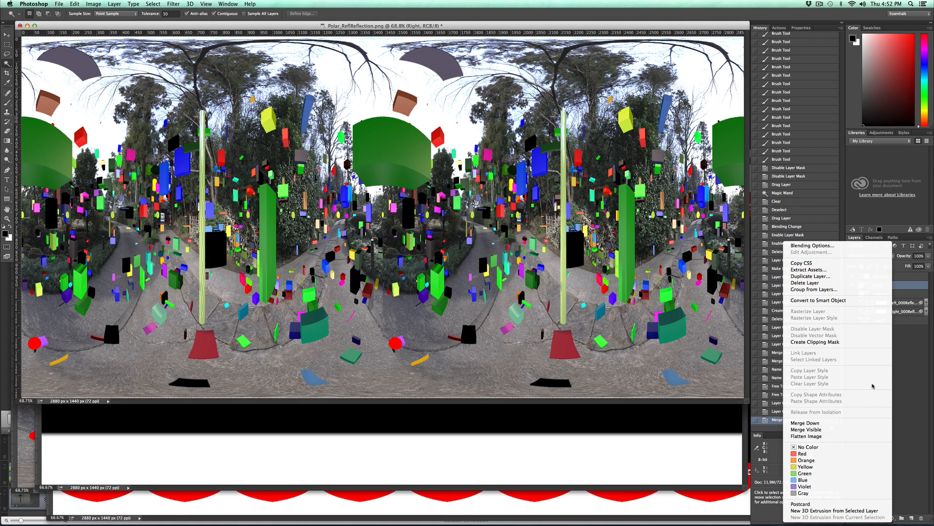
{"action": "left_click", "coordinate": [858, 423]}
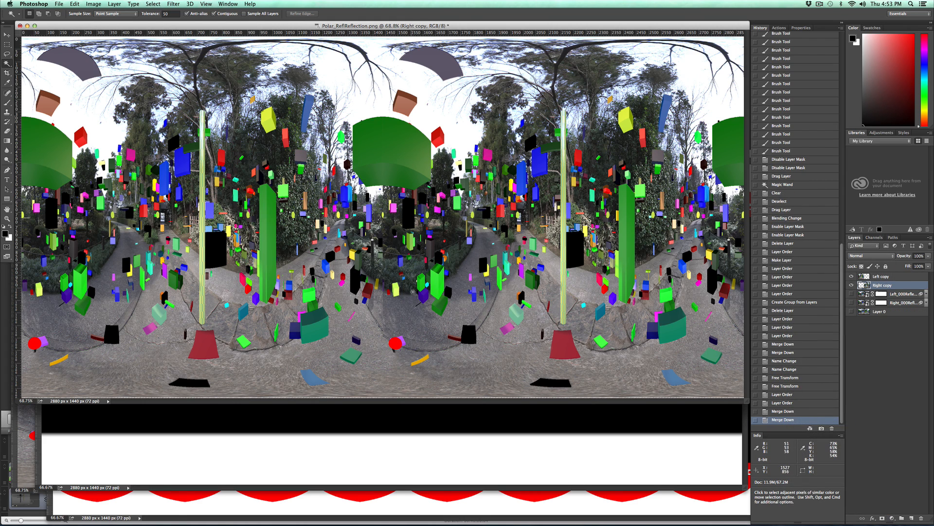
Examine the centre seam and the left and right canvas edges of the merged panoramas at high magnification.
{"action": "scroll", "coordinate": [396, 312], "scroll_direction": "up", "scroll_amount": 10, "text": "alt"}
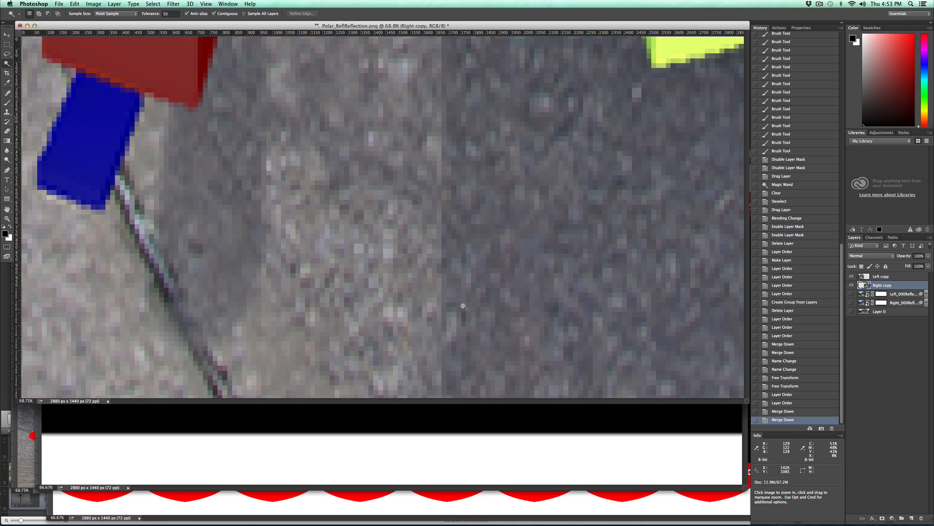
{"action": "left_click_drag", "start_coordinate": [349, 269], "coordinate": [543, 238]}
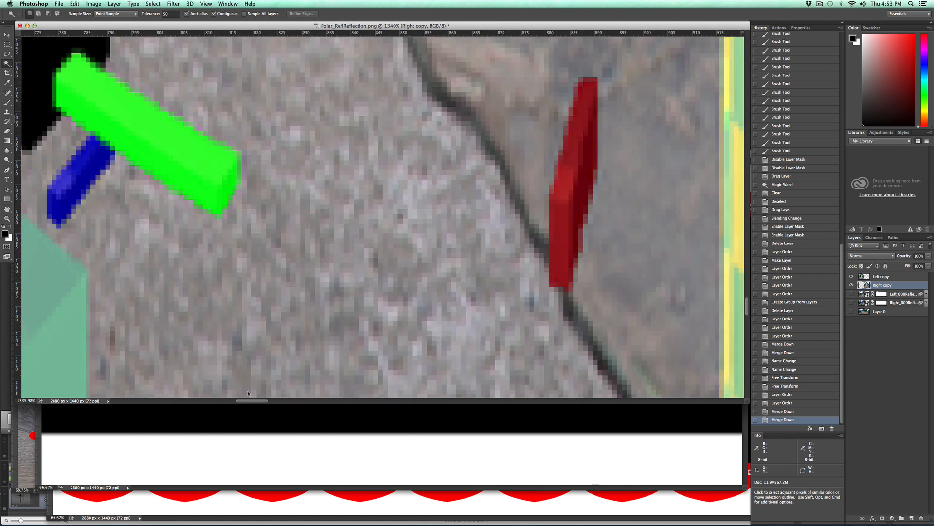
{"action": "left_click_drag", "start_coordinate": [392, 401], "coordinate": [73, 370]}
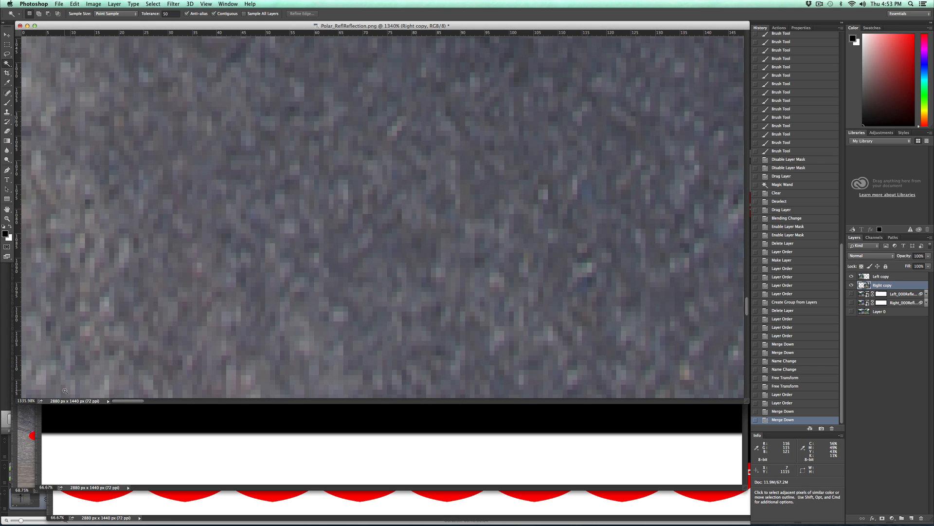
{"action": "left_click_drag", "start_coordinate": [122, 401], "coordinate": [820, 371]}
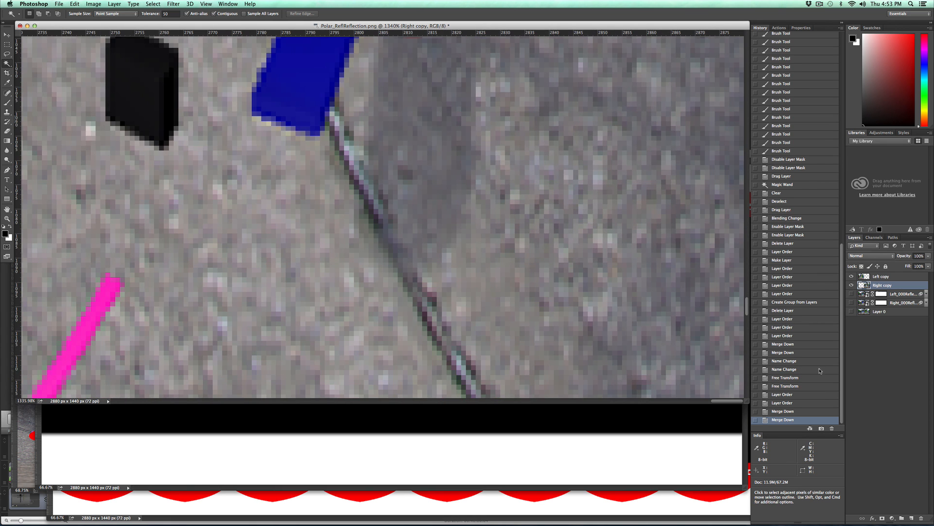
{"action": "key", "text": "super+minus"}
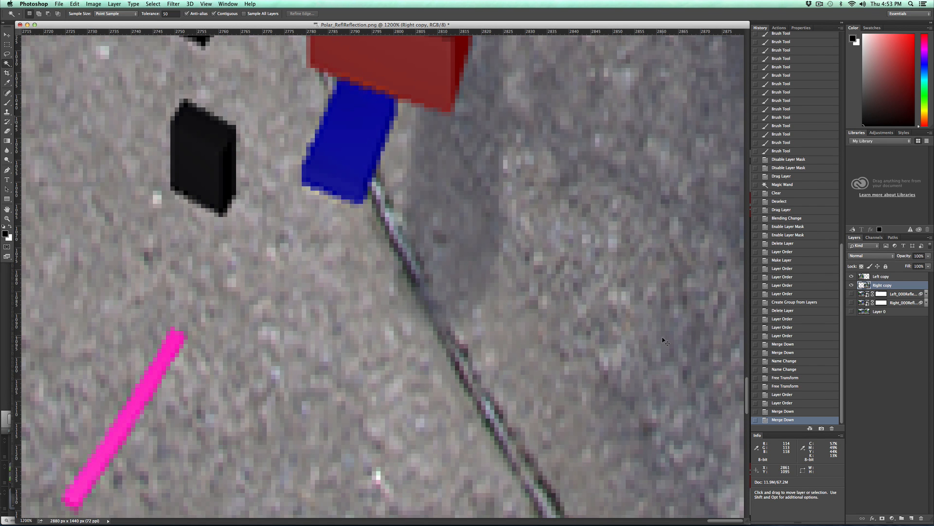
{"action": "key", "text": "super+0"}
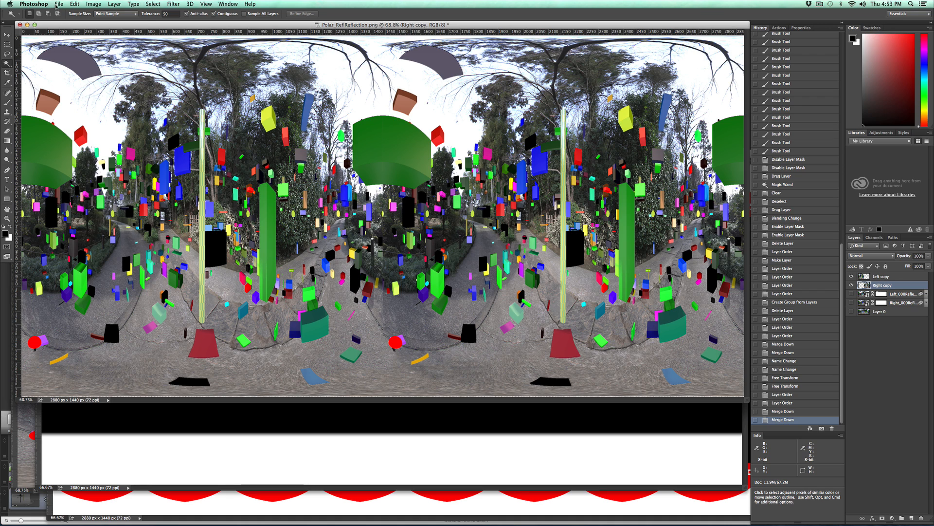
Start saving the layered document as a Photoshop file and choose the Output folder as its destination.
{"action": "left_click", "coordinate": [58, 5]}
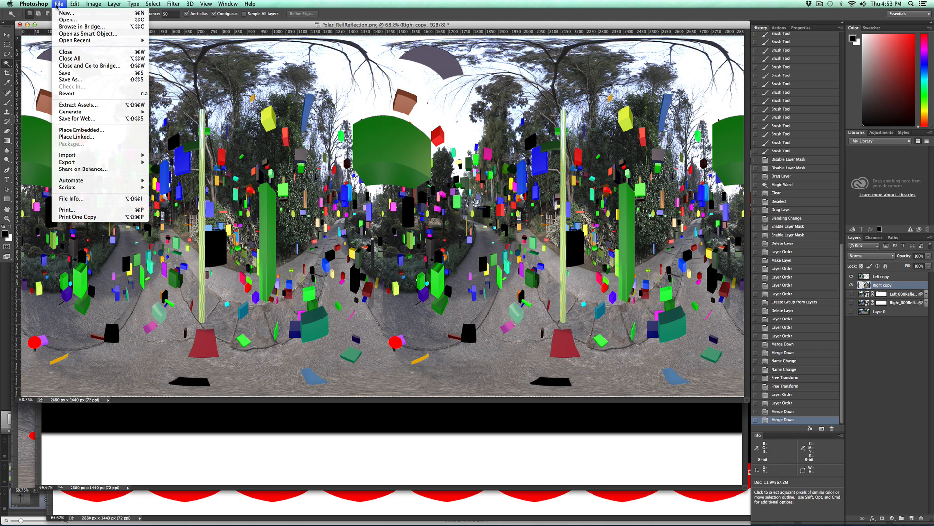
{"action": "mouse_move", "coordinate": [115, 4]}
{"action": "left_click", "coordinate": [65, 7]}
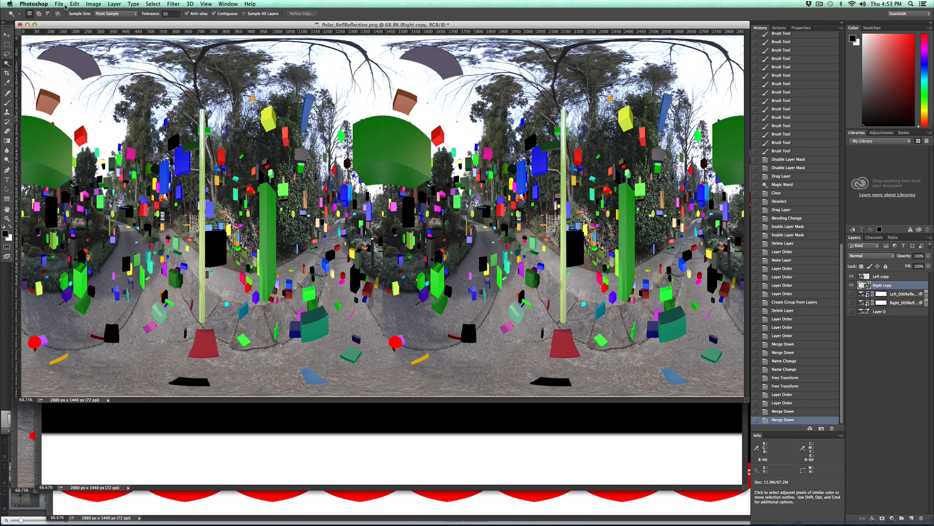
{"action": "key", "text": "super+shift+s"}
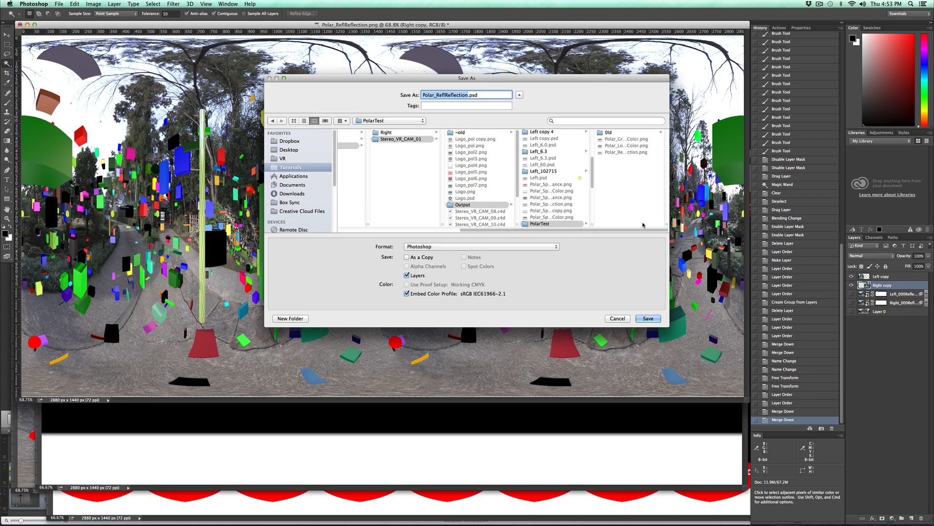
{"action": "left_click", "coordinate": [483, 206]}
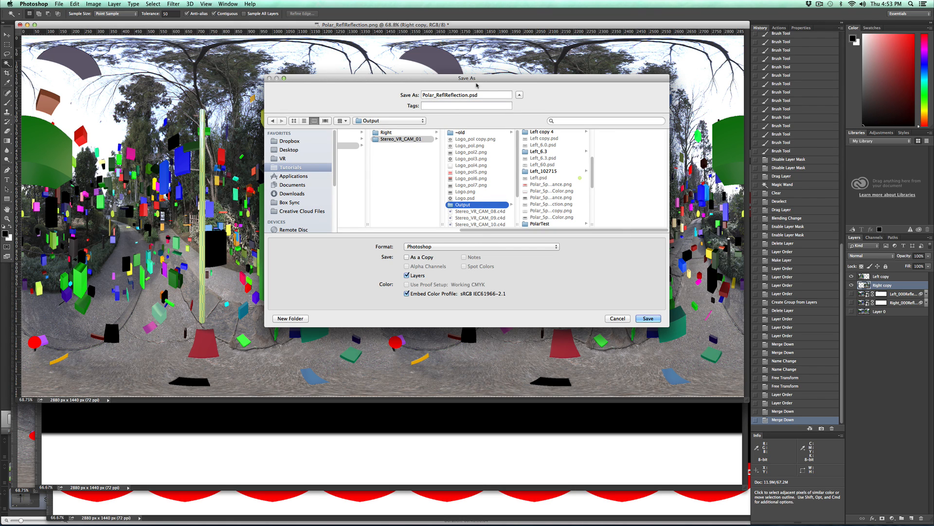
Switch to Finder and select the Final folder inside Output in the VRstereoCam_Master template.
{"action": "key", "text": "super+Tab"}
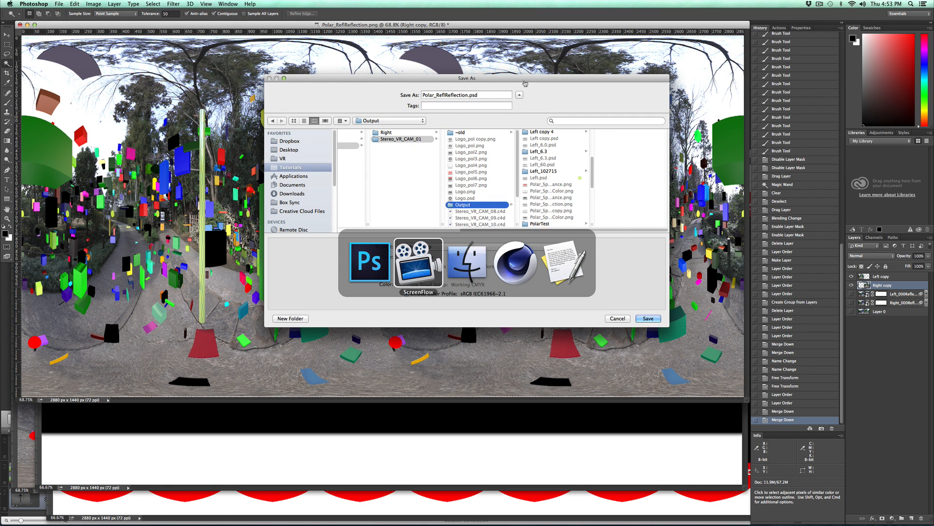
{"action": "key", "text": "super+Tab"}
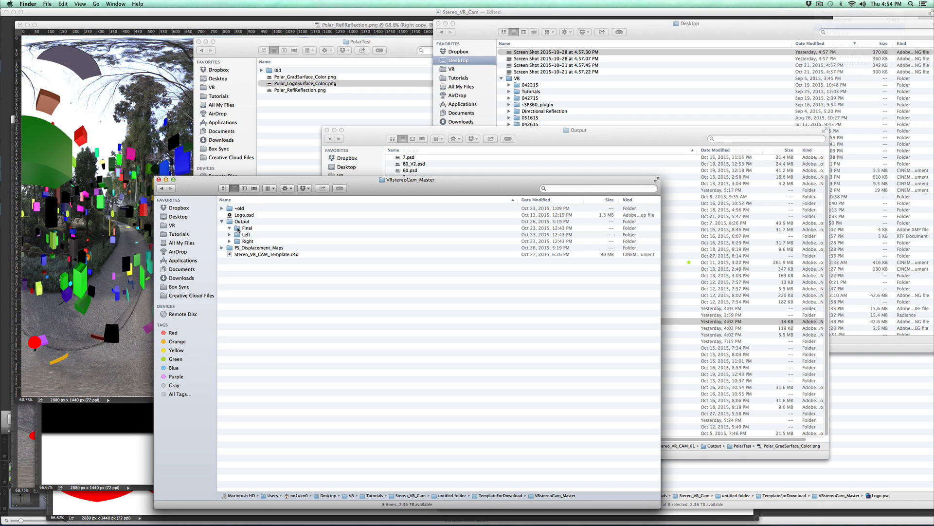
{"action": "left_click", "coordinate": [232, 229]}
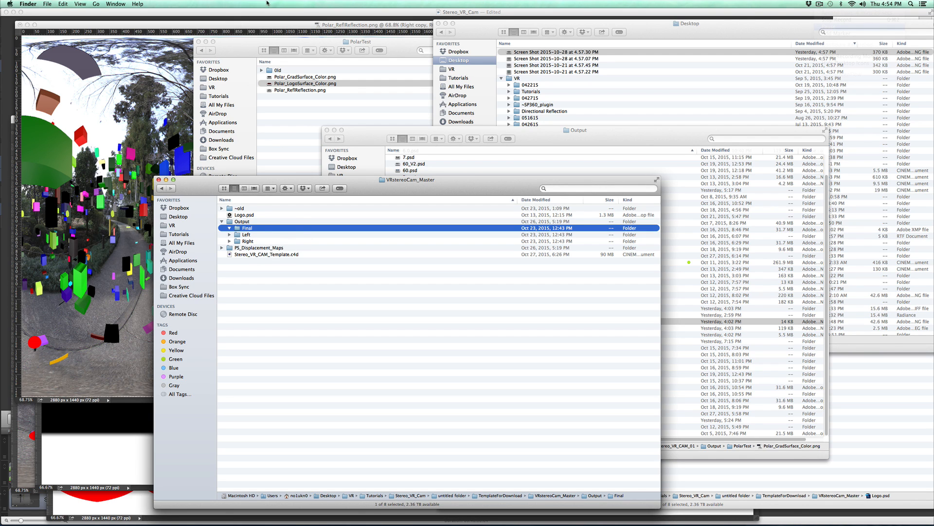
Return to Photoshop, name the file Demo, and save it as a layered PSD with Maximize Compatibility on.
{"action": "left_click", "coordinate": [321, 32]}
{"action": "key", "text": "super+s"}
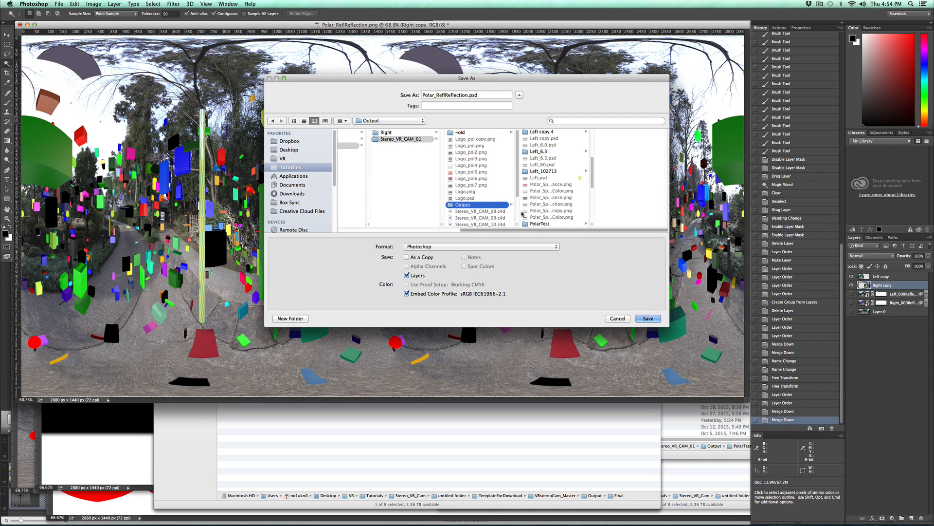
{"action": "double_click", "coordinate": [467, 95]}
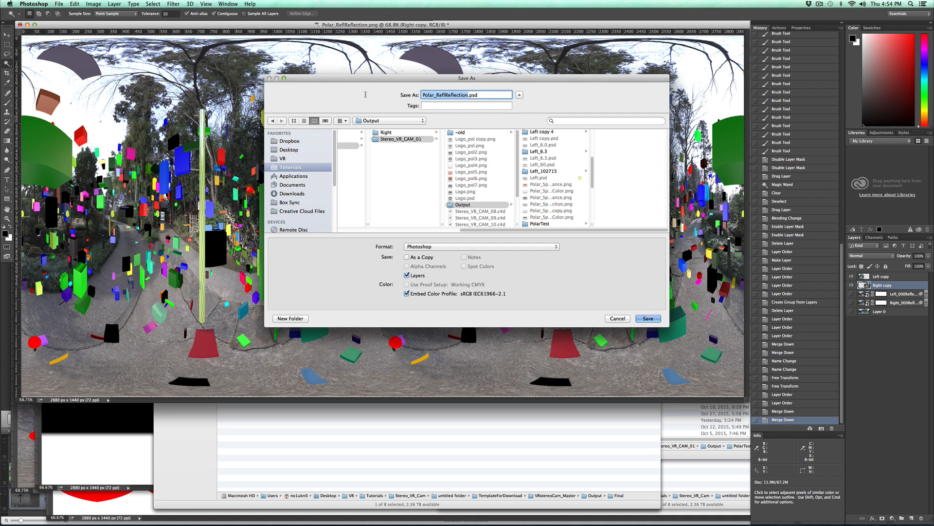
{"action": "type", "text": "Demo"}
{"action": "left_click", "coordinate": [655, 318]}
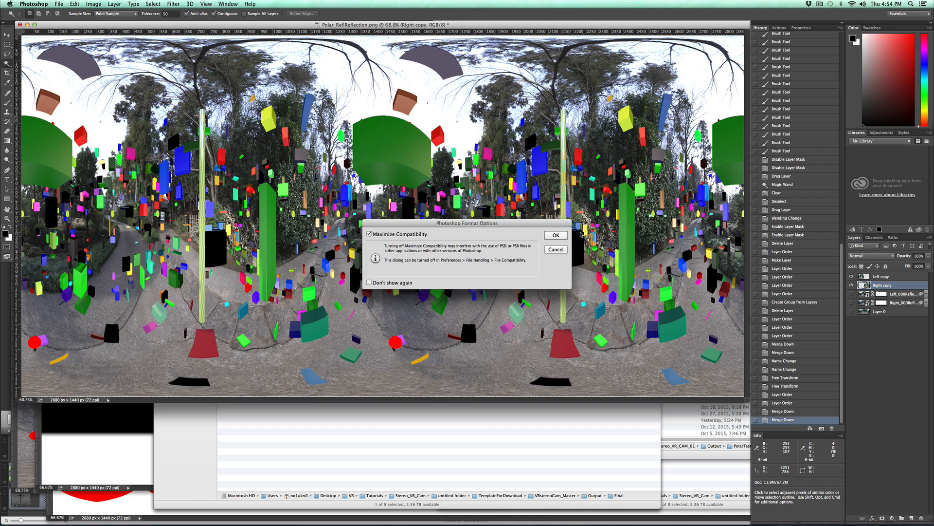
{"action": "left_click", "coordinate": [564, 235]}
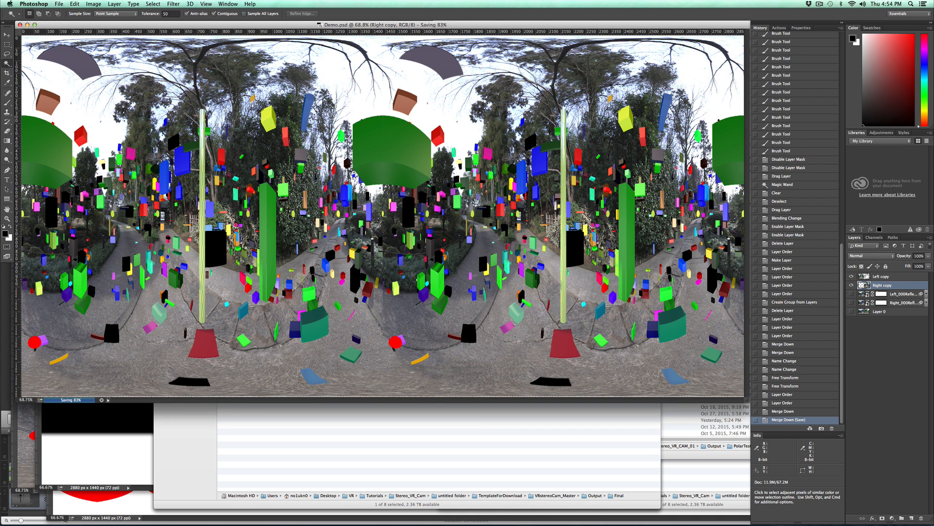
Select the Left copy layer and check it on its own by hiding Right copy and showing it again.
{"action": "key", "text": "alt+bracketright"}
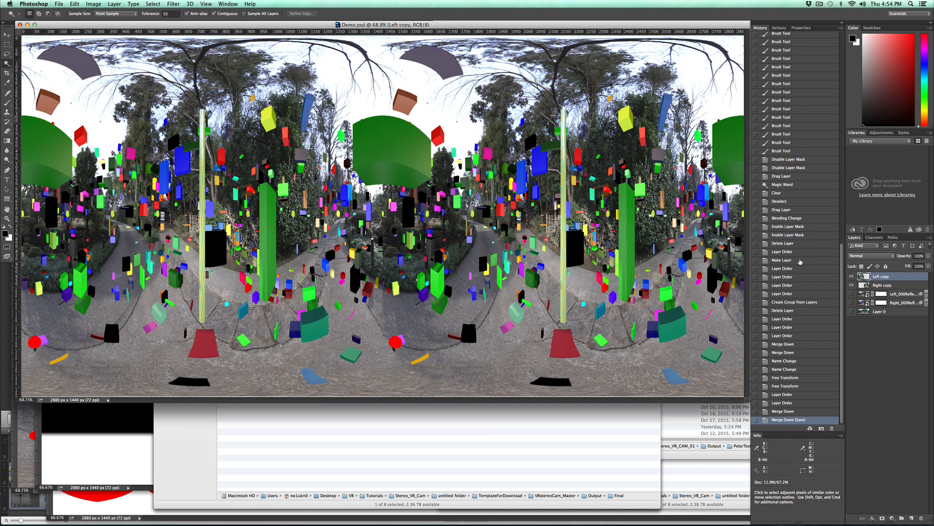
{"action": "left_click", "coordinate": [852, 286]}
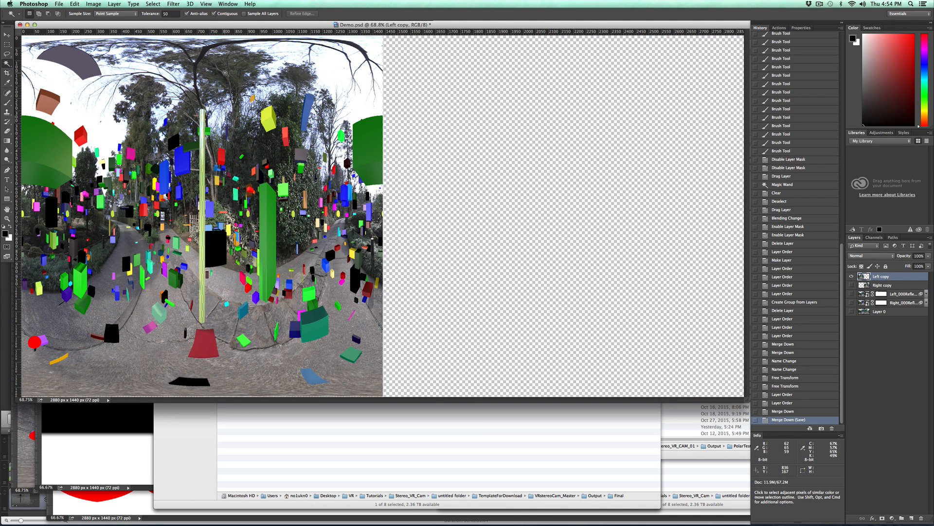
{"action": "left_click", "coordinate": [852, 285]}
Export the side-by-side image with Save for Web as a PNG-24 named Demo.png in the Output folder.
{"action": "left_click", "coordinate": [59, 4]}
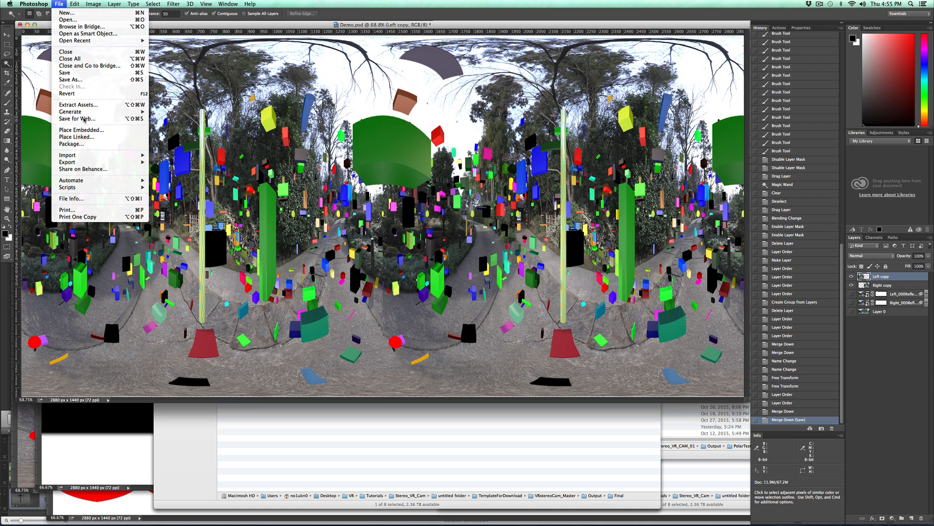
{"action": "left_click", "coordinate": [81, 118]}
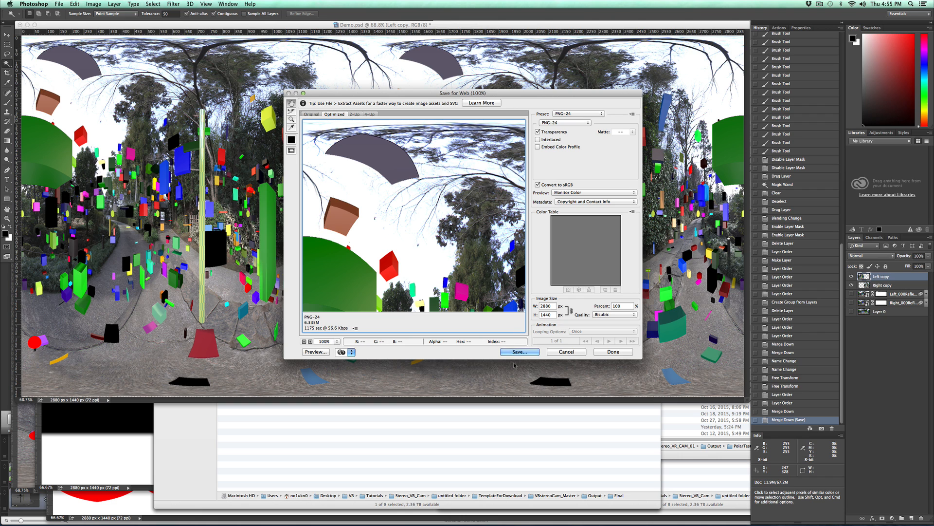
{"action": "left_click", "coordinate": [520, 352]}
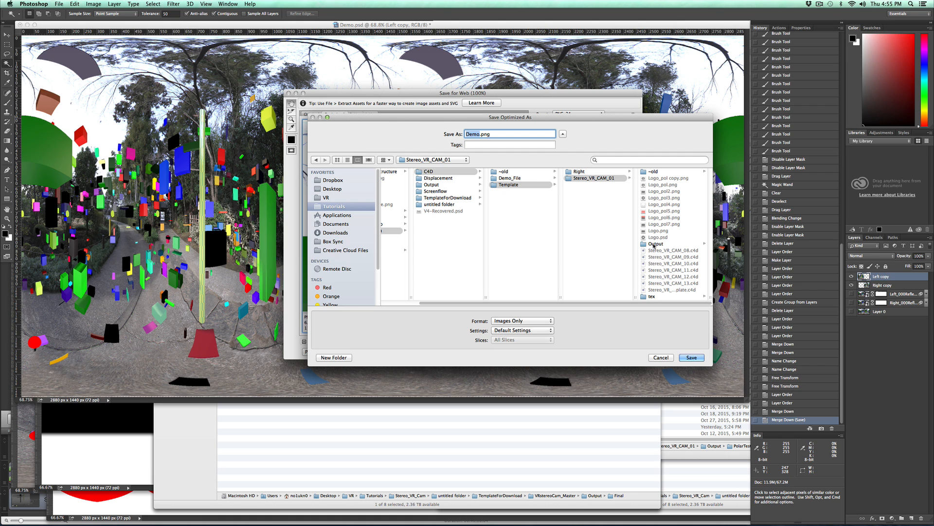
{"action": "left_click", "coordinate": [655, 245]}
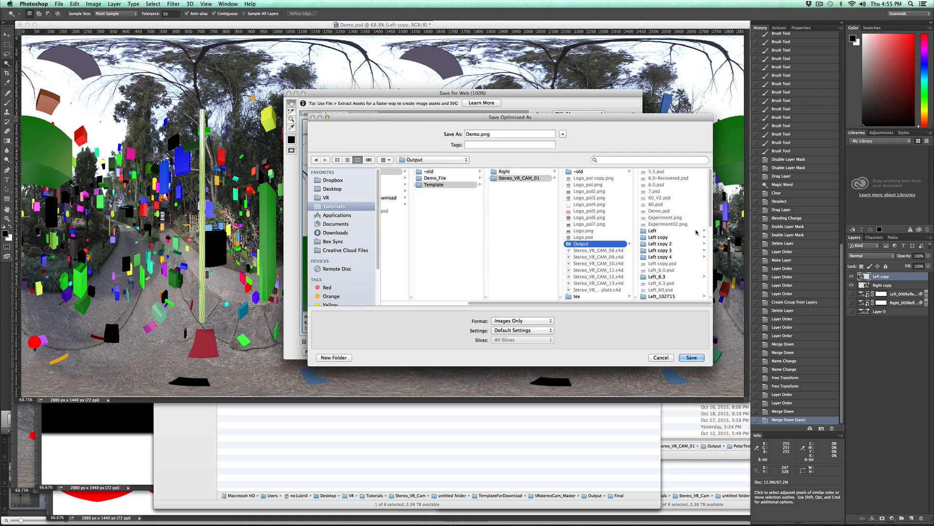
{"action": "scroll", "coordinate": [708, 233], "scroll_direction": "down", "scroll_amount": 10}
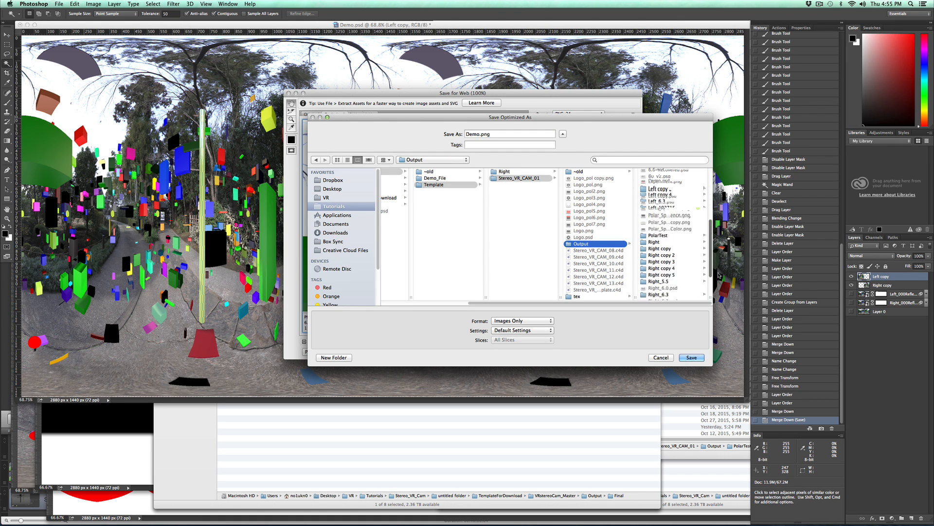
{"action": "scroll", "coordinate": [706, 273], "scroll_direction": "up", "scroll_amount": 5}
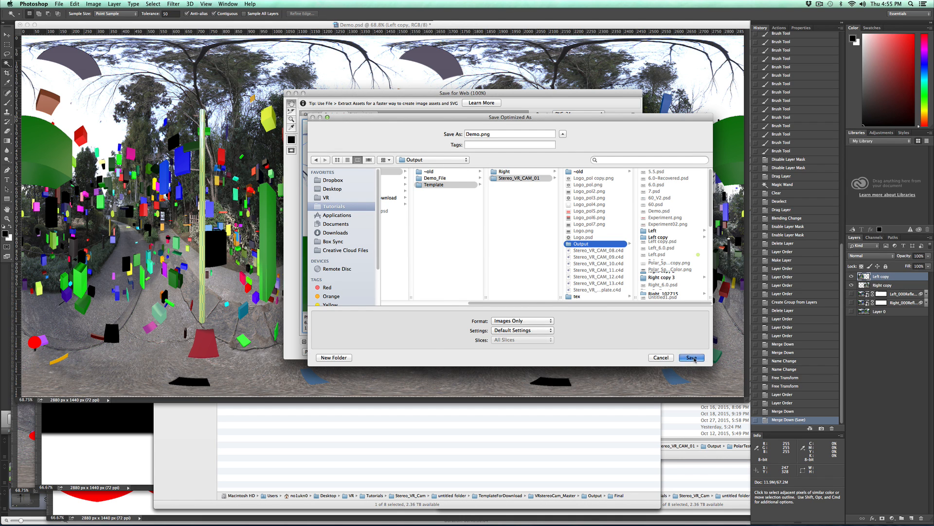
{"action": "left_click", "coordinate": [692, 358]}
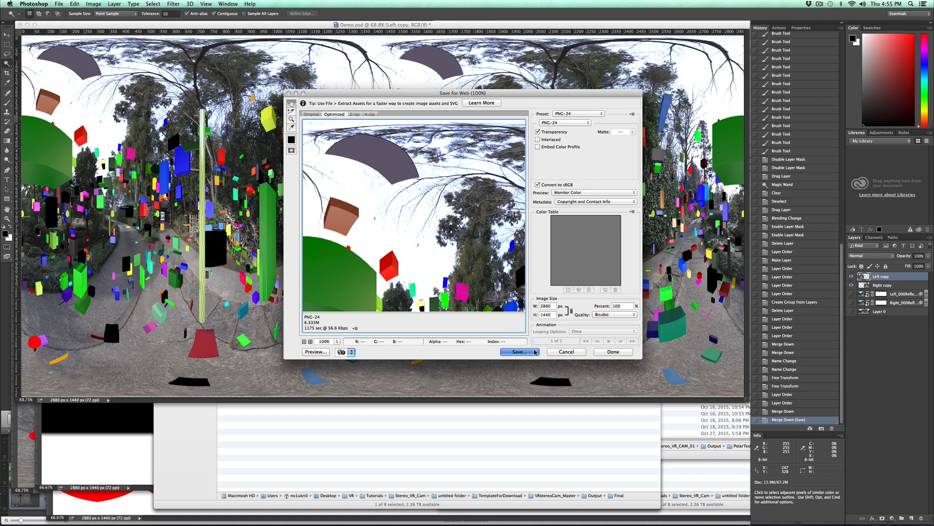
Switch to Finder and preview the exported Demo.png in the Output folder.
{"action": "key", "text": "super+Tab"}
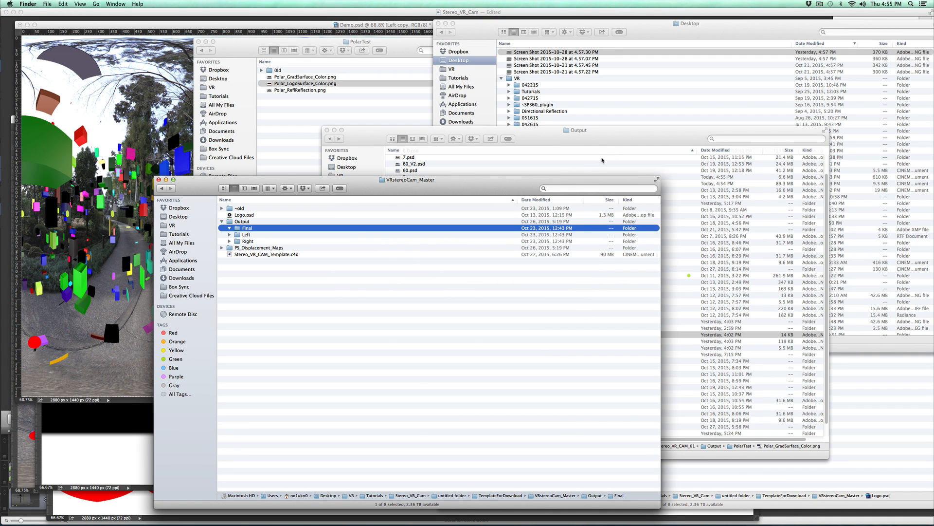
{"action": "left_click", "coordinate": [602, 160]}
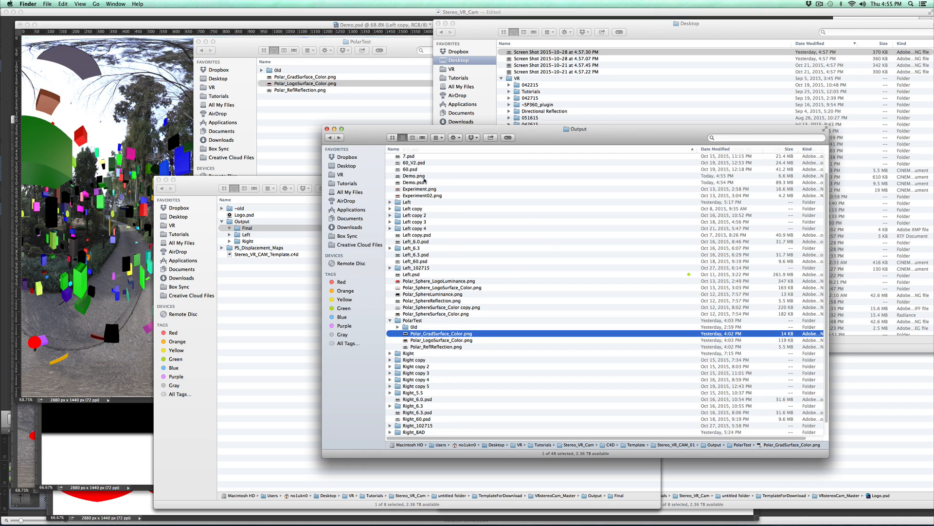
{"action": "left_click", "coordinate": [424, 177]}
{"action": "key", "text": "space"}
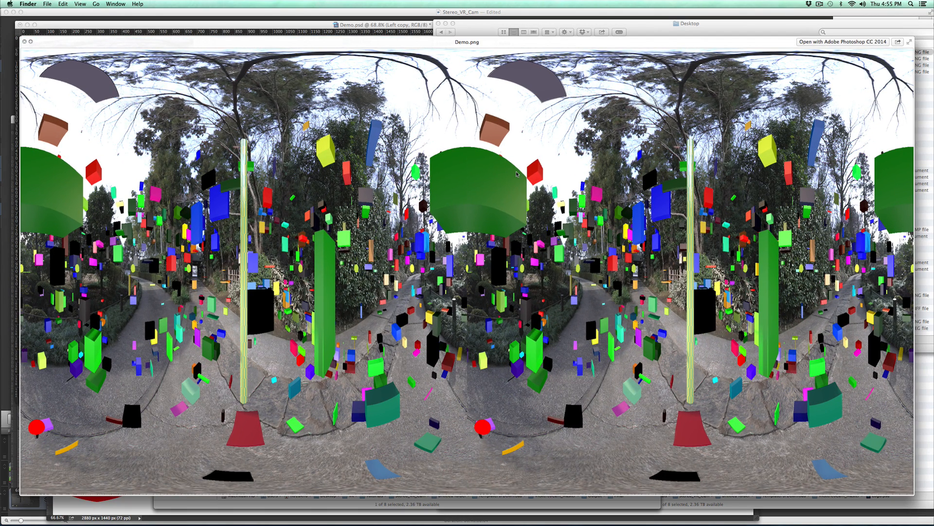